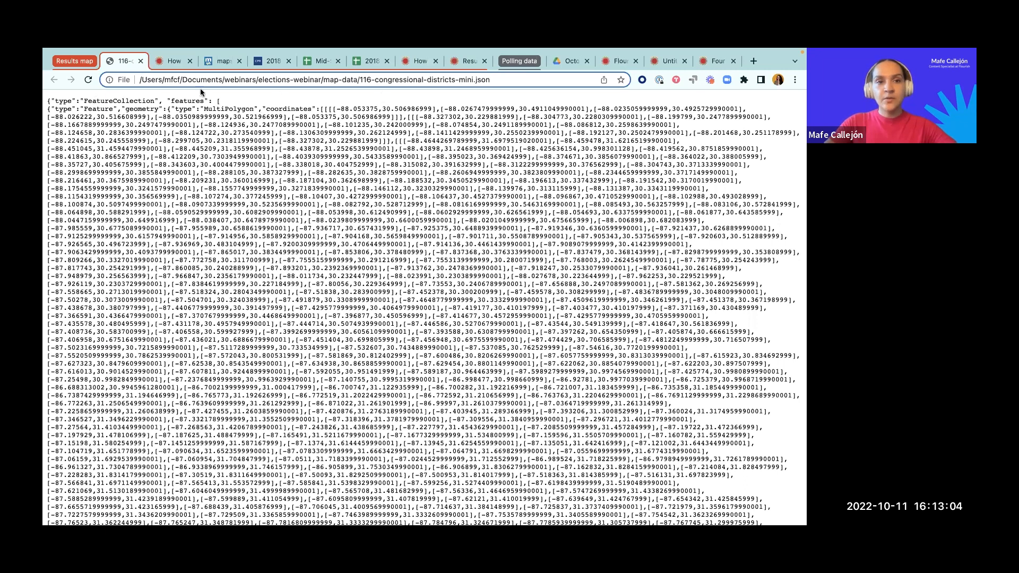
click(172, 61)
scroll(209, 180, up, 15)
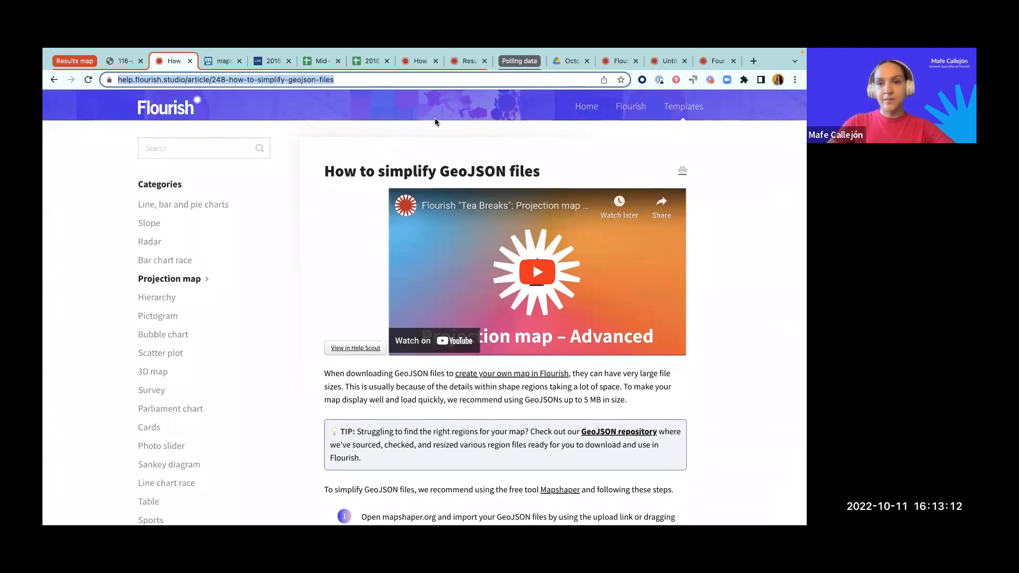
click(666, 59)
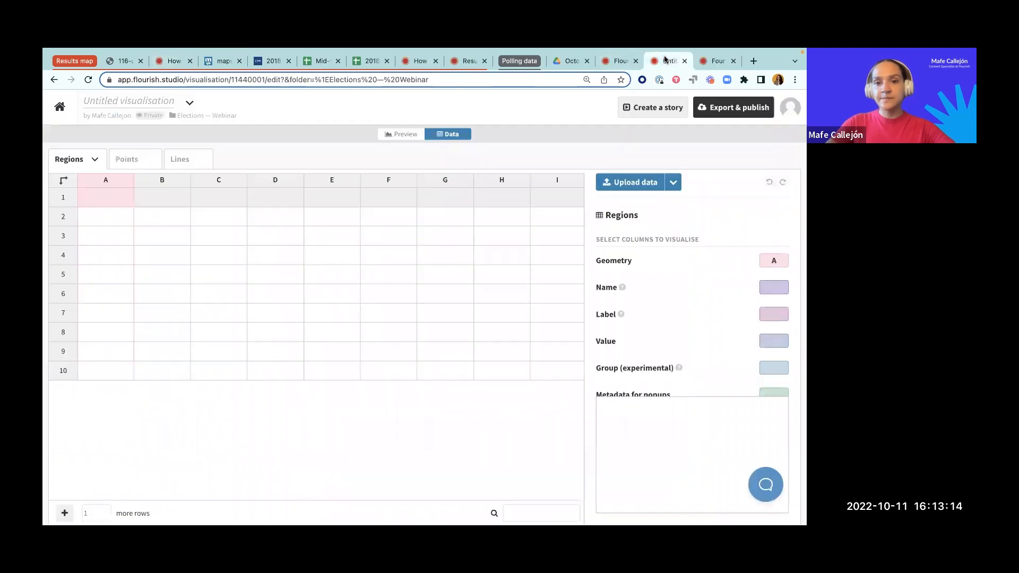
Step: Create a visualisation from the Projection map starting point "Blank (upload your own GeoJSON)" and open its data sheet
click(619, 61)
click(128, 152)
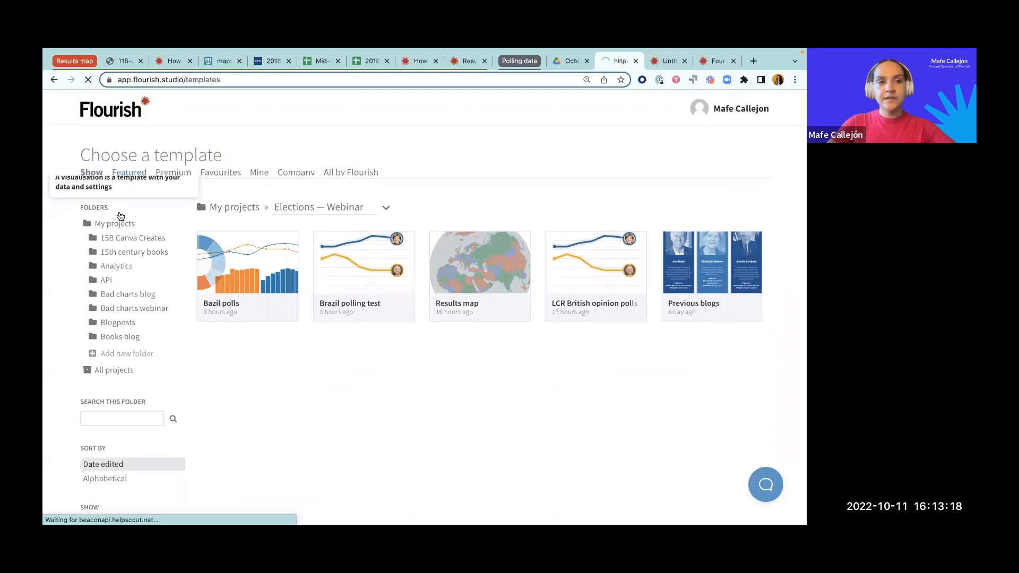
scroll(217, 386, down, 4)
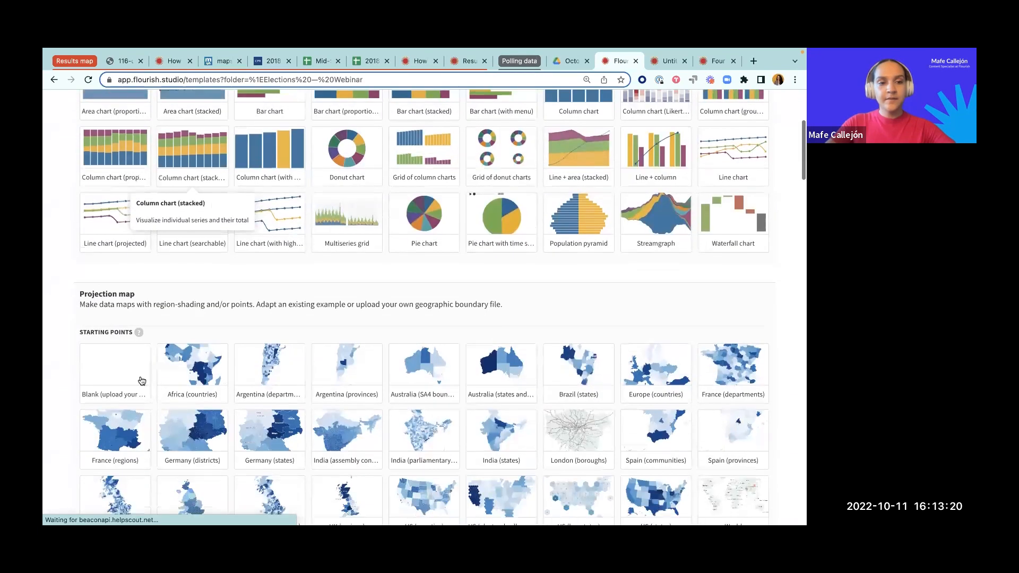
click(103, 373)
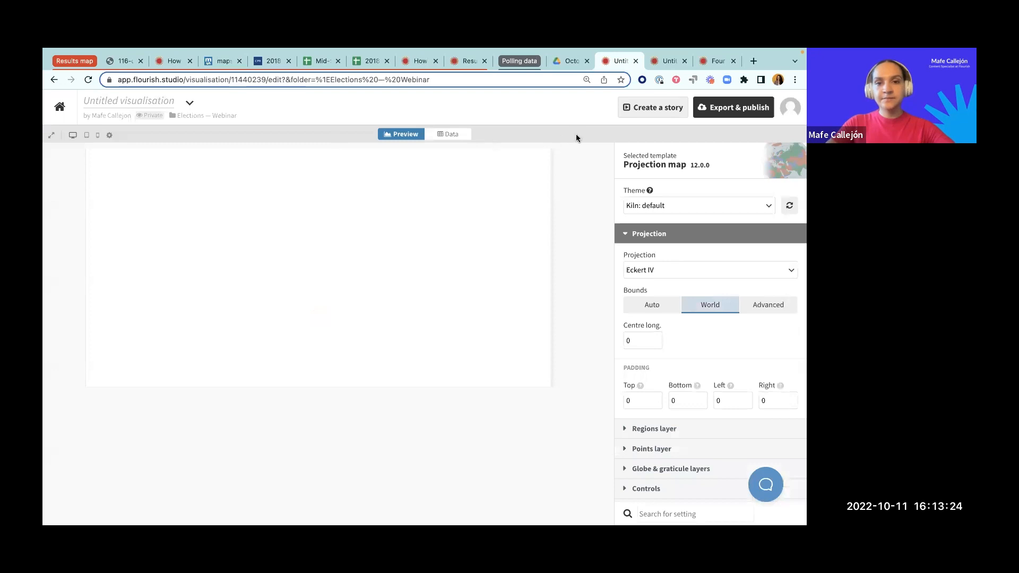
click(452, 134)
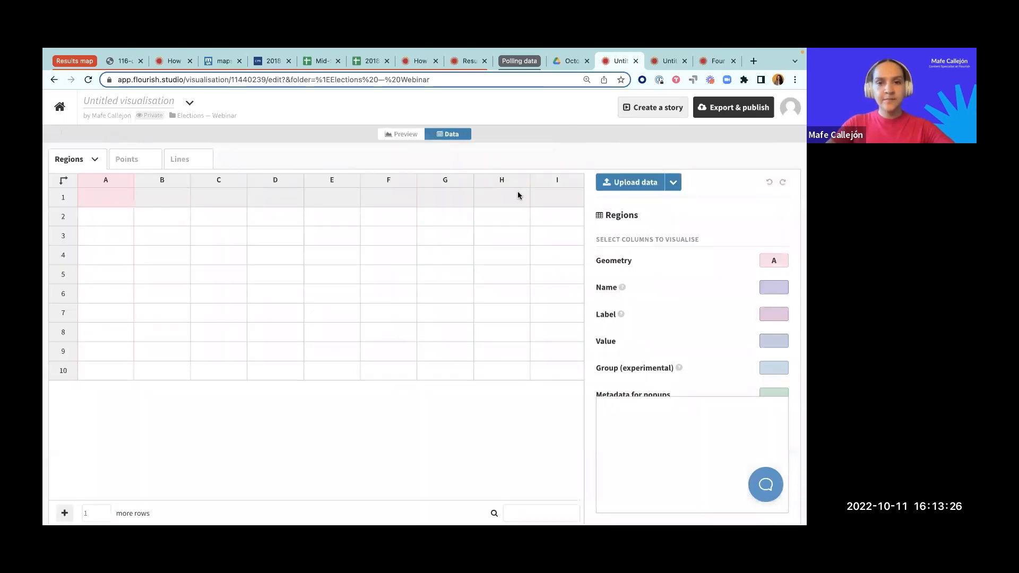
click(631, 184)
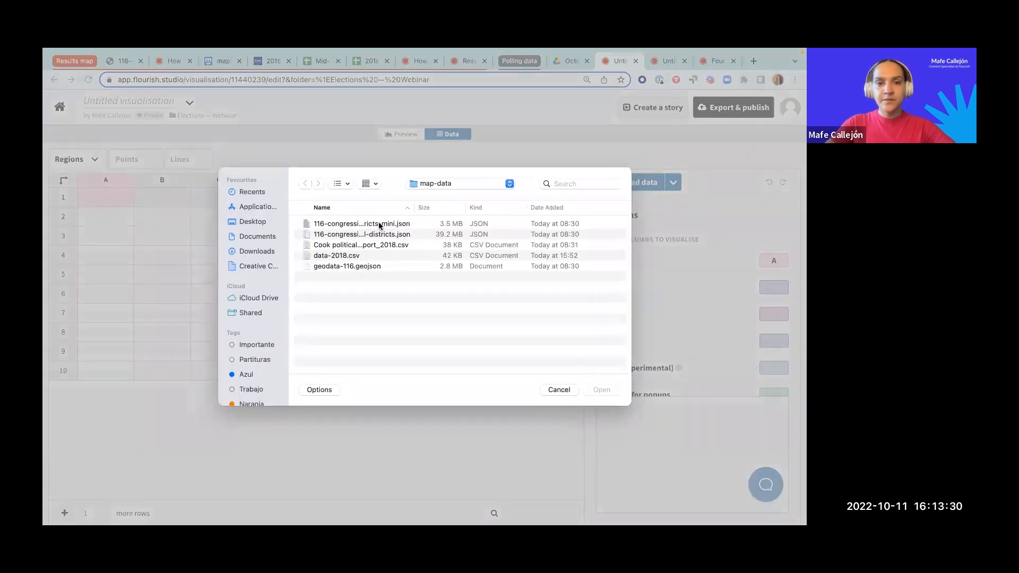
click(322, 237)
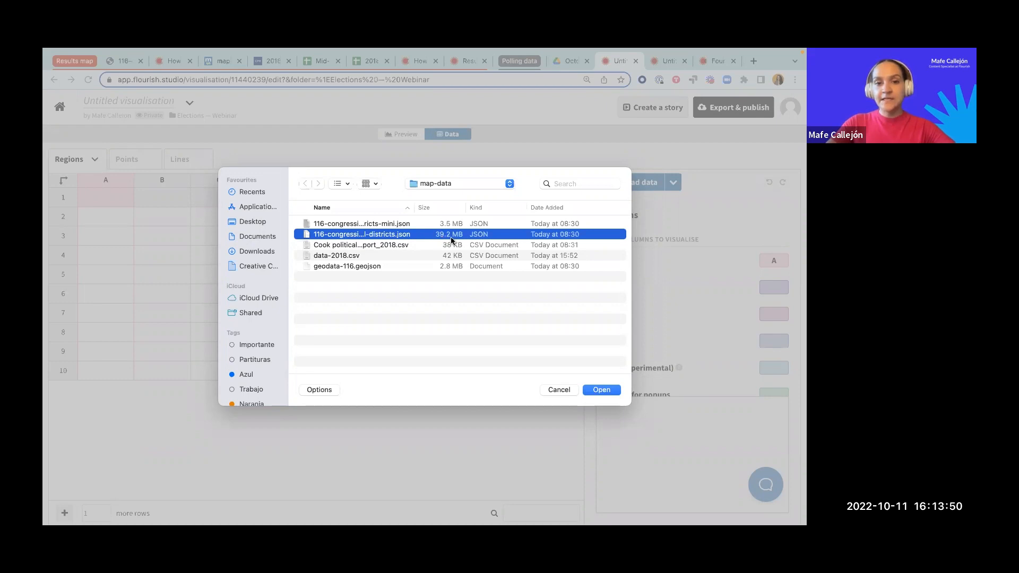
click(559, 390)
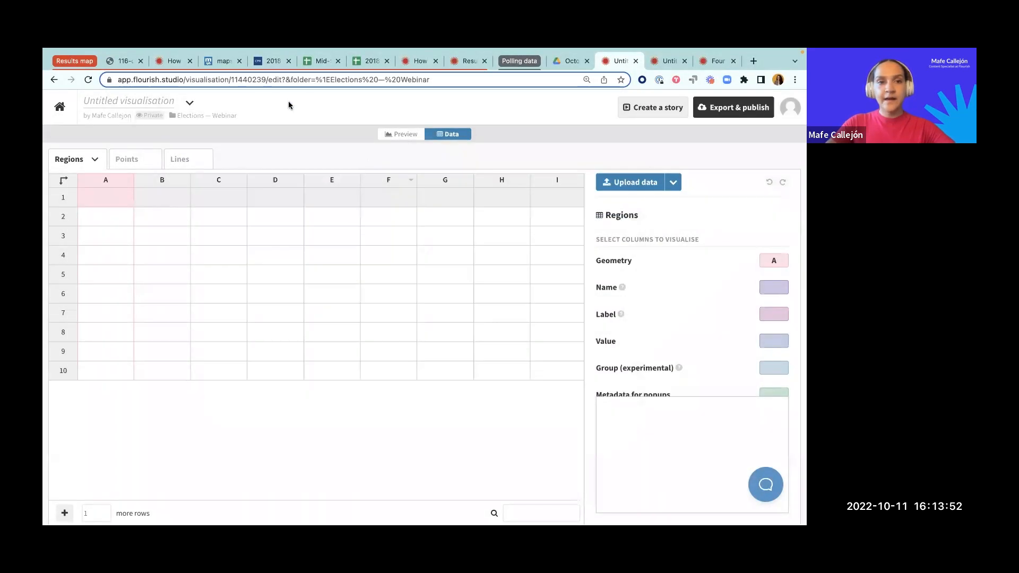
Step: Read through the Flourish help article's steps for simplifying GeoJSON files with Mapshaper
click(171, 63)
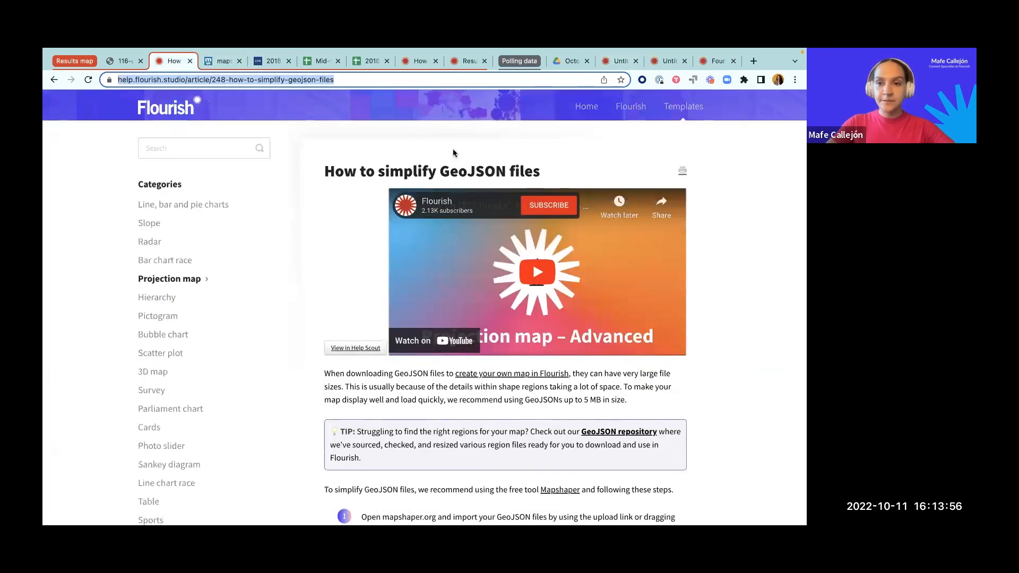
scroll(374, 254, down, 3)
scroll(374, 251, down, 4)
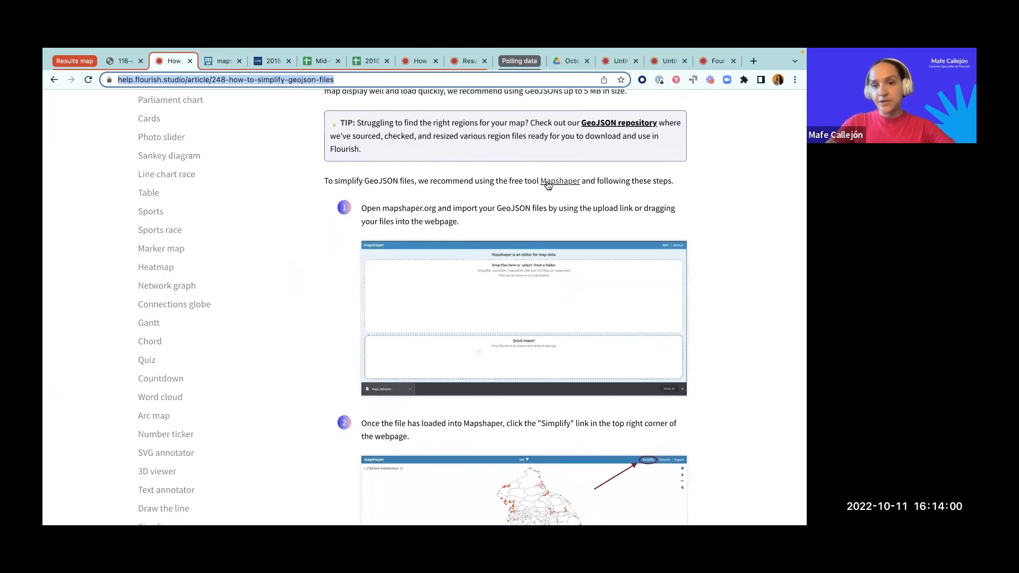
scroll(514, 216, down, 1)
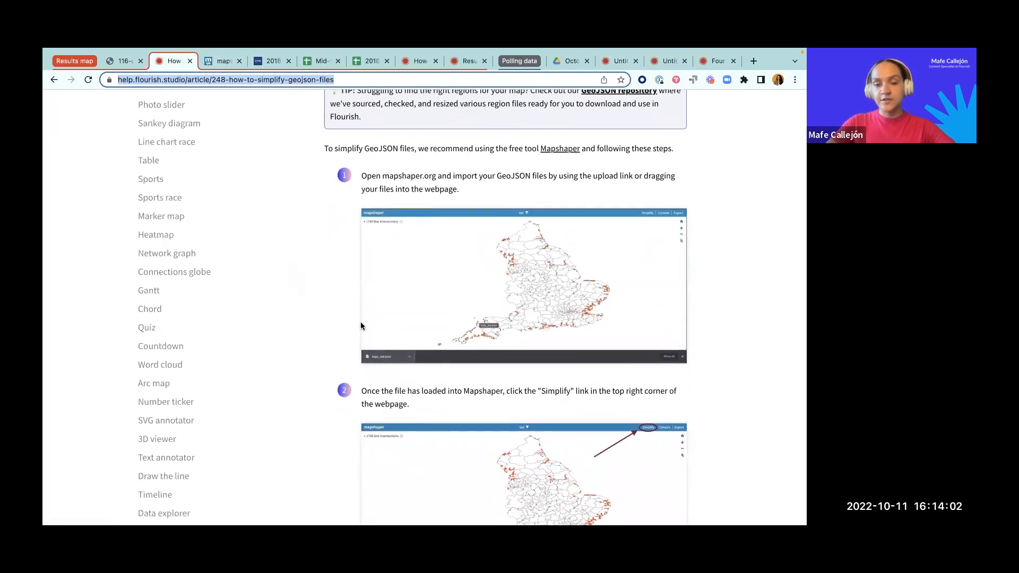
scroll(361, 326, down, 3)
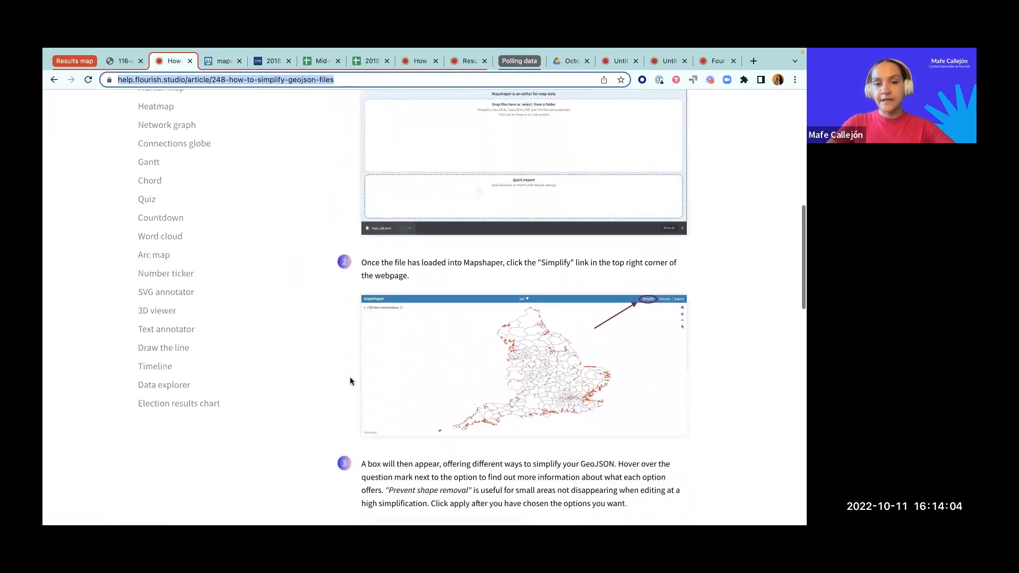
Step: Switch to Mapshaper and import 116-congressional-districts.json from the map-data folder with line intersection detection on
click(217, 62)
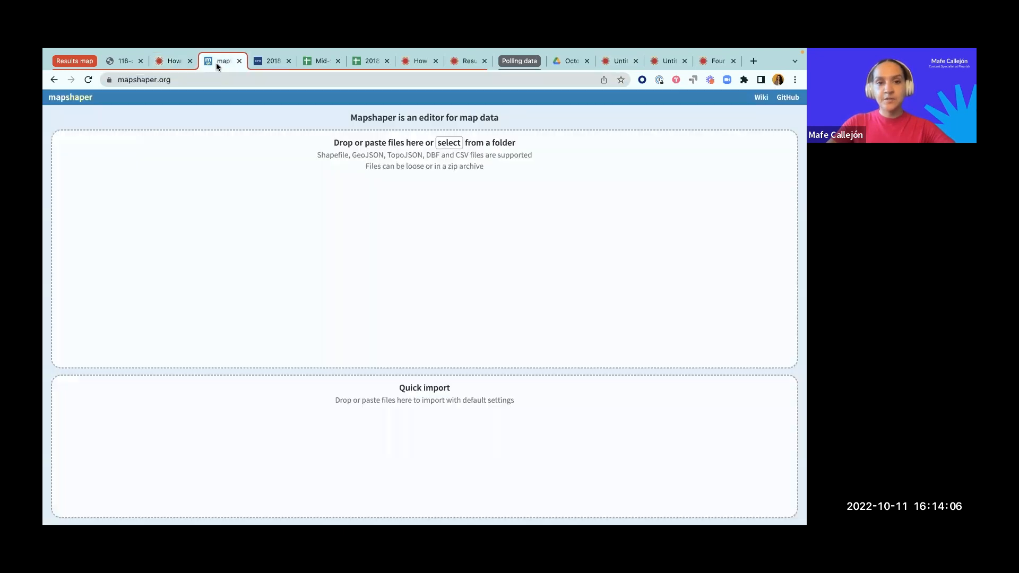
click(447, 143)
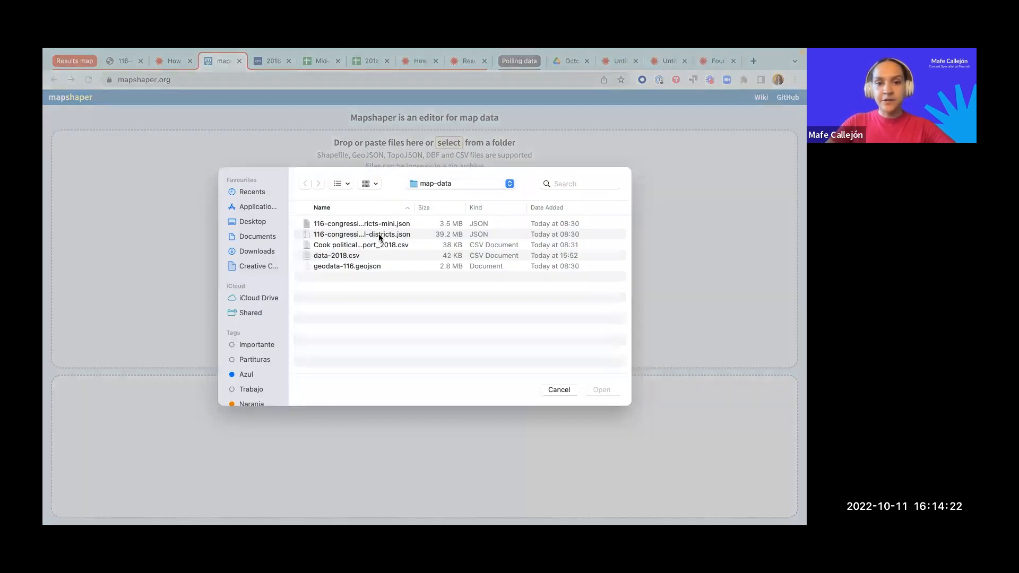
click(380, 237)
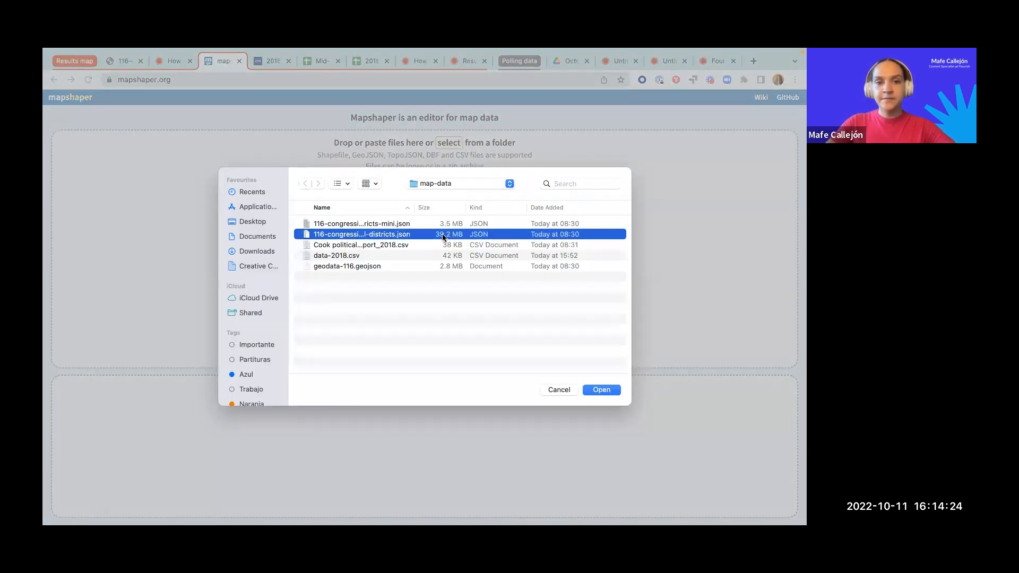
click(599, 388)
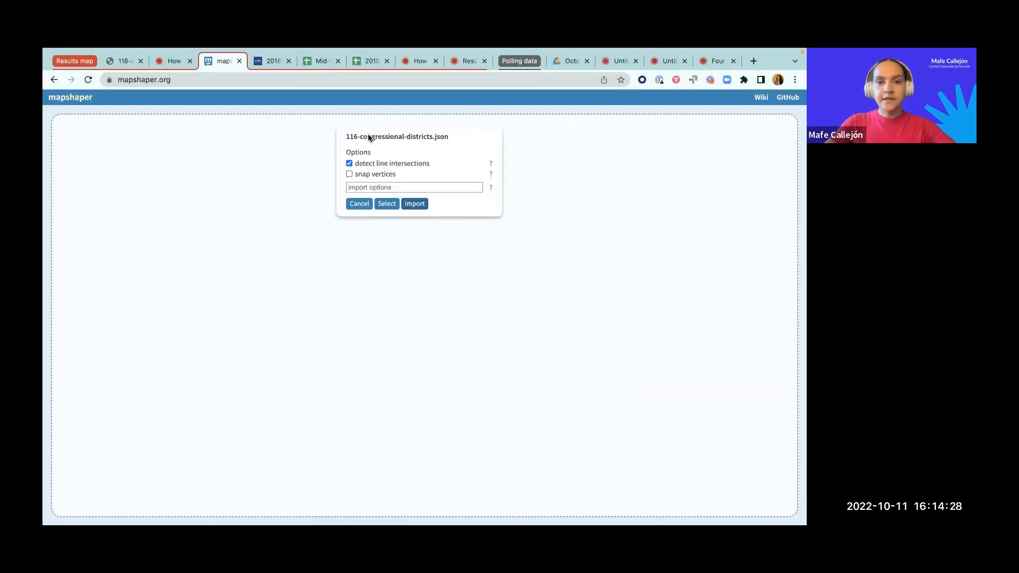
click(409, 204)
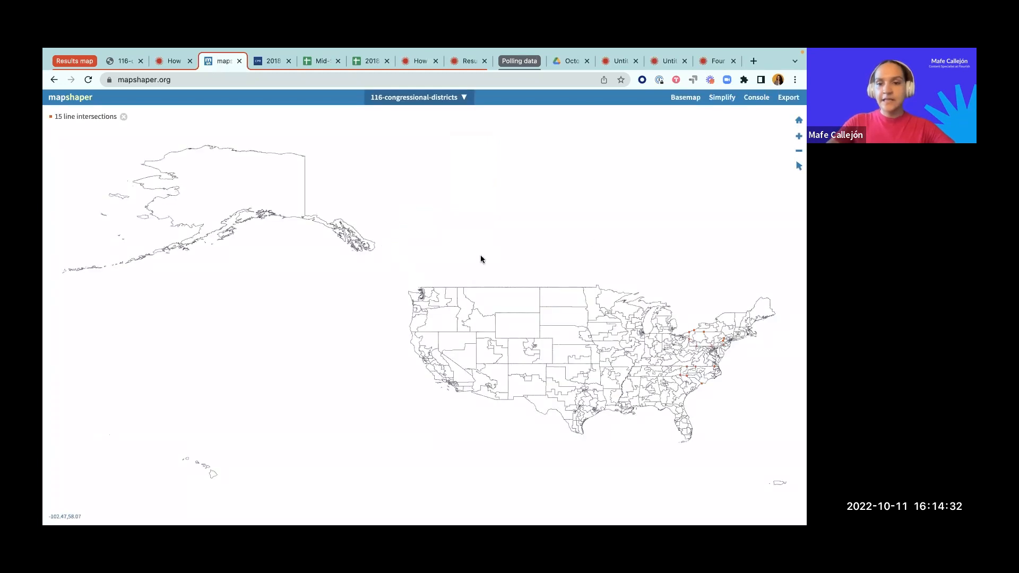
Step: Apply simplification settings to the district layer with prevent shape removal enabled and the Visvalingam / weighted area method
scroll(538, 296, down, 5)
scroll(538, 296, up, 3)
scroll(538, 294, up, 5)
drag(552, 276, 511, 257)
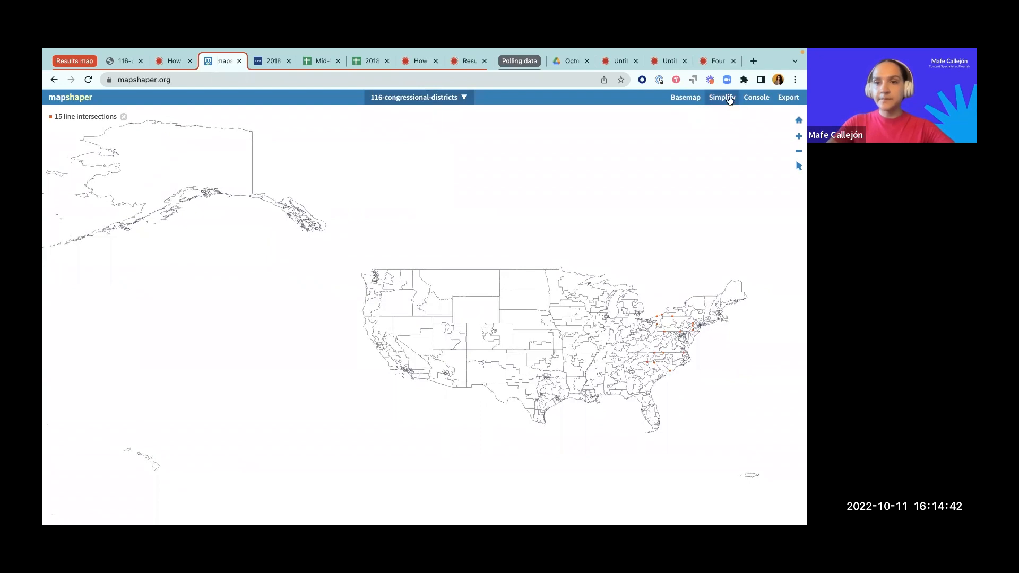
click(730, 100)
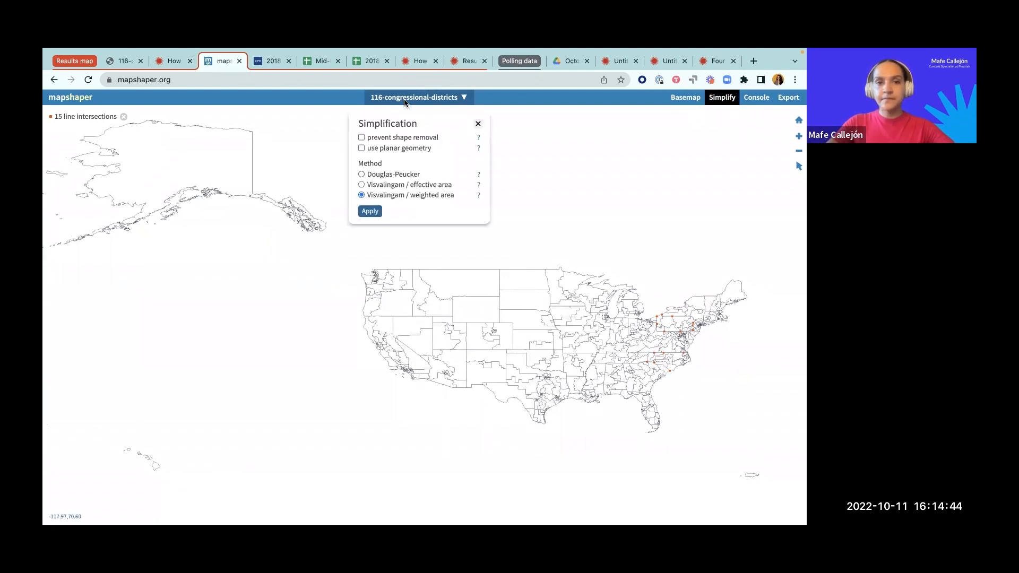
click(361, 139)
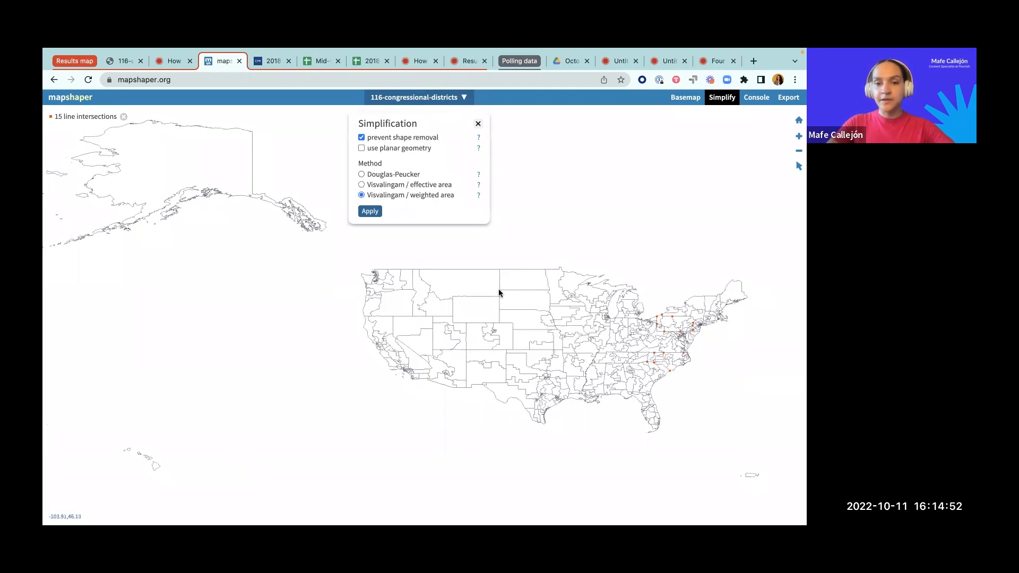
click(366, 211)
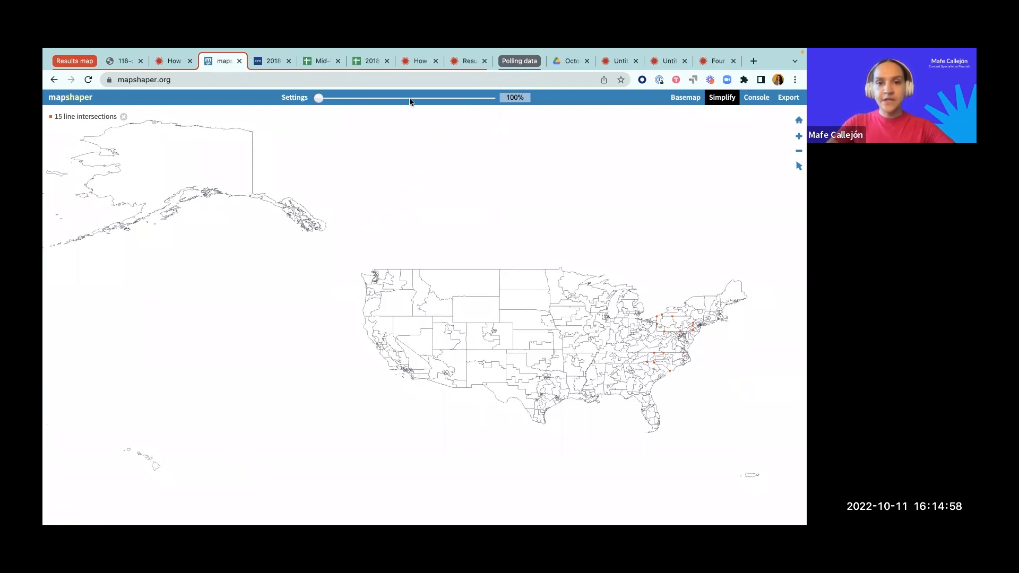
Step: Simplify the district boundaries to 1.9% and repair the resulting line intersections
drag(319, 100, 478, 100)
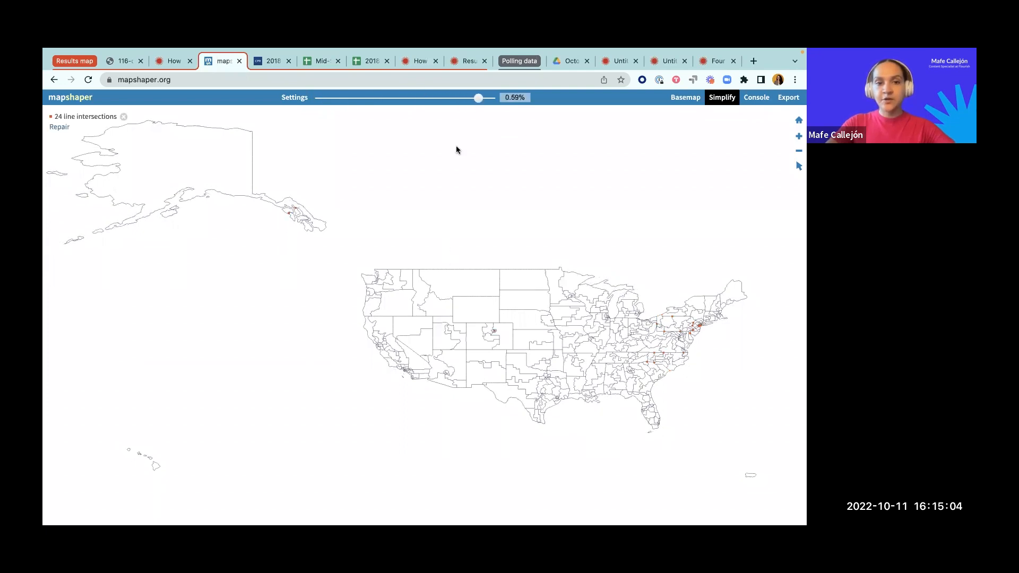
drag(478, 98, 491, 98)
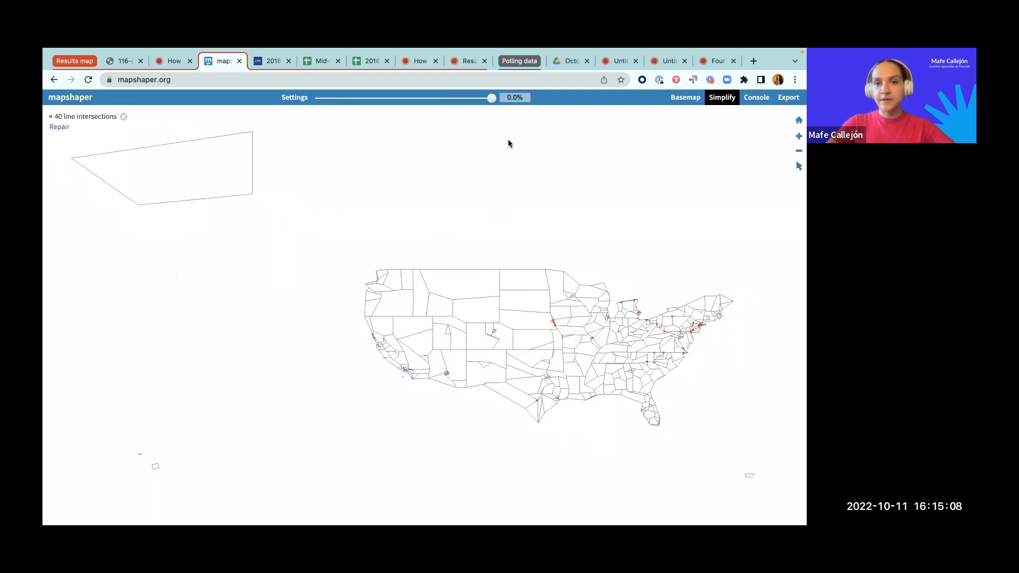
drag(491, 98, 468, 99)
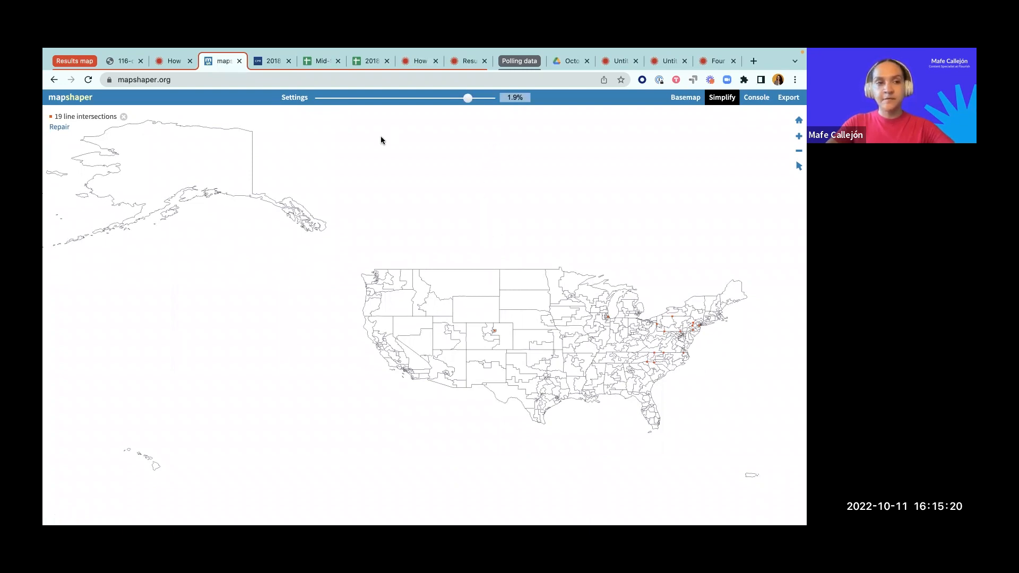
click(62, 128)
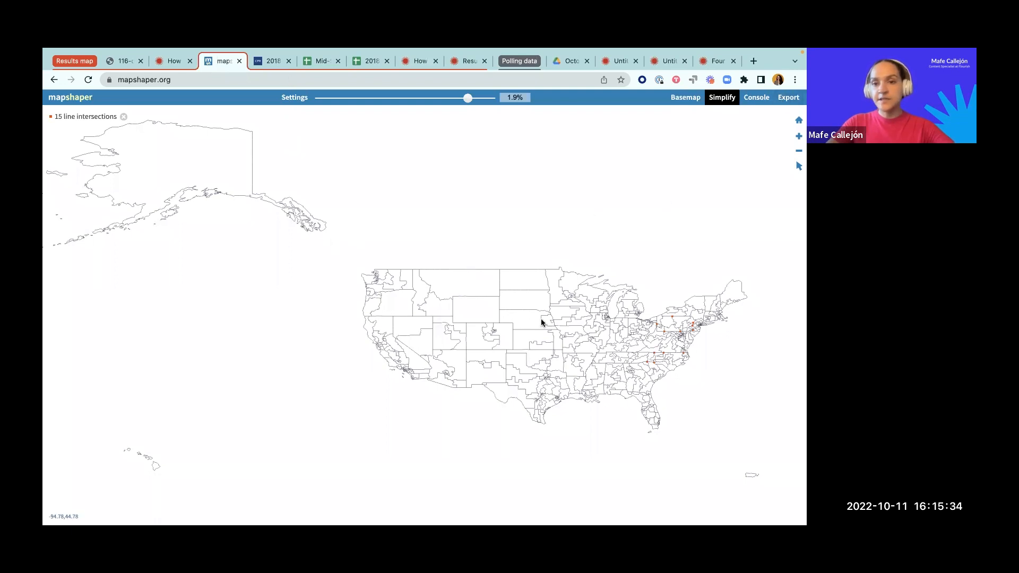
Step: Export the simplified districts layer as GeoJSON, saving it as data-map.json in the map-data folder
click(788, 98)
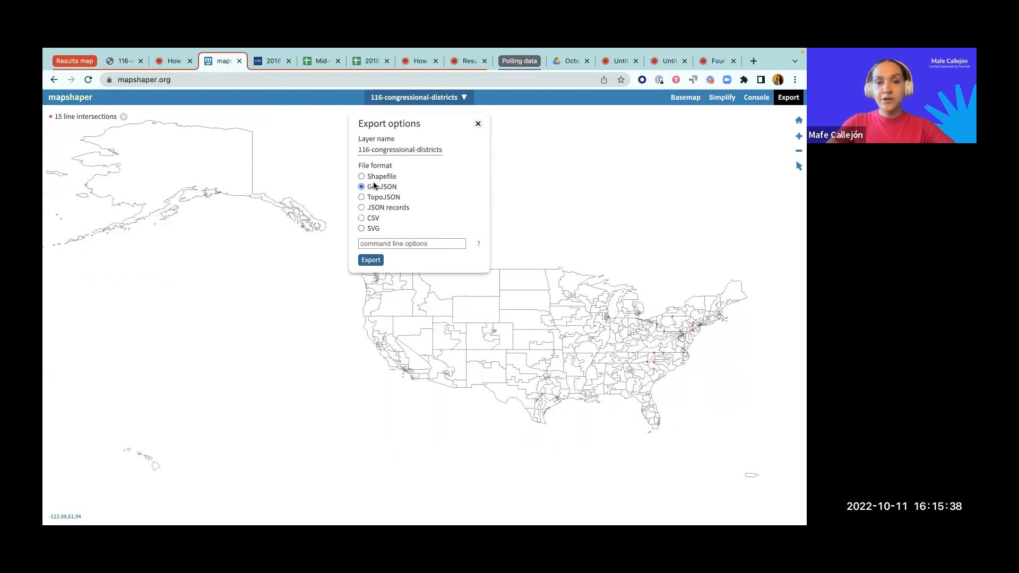
click(368, 260)
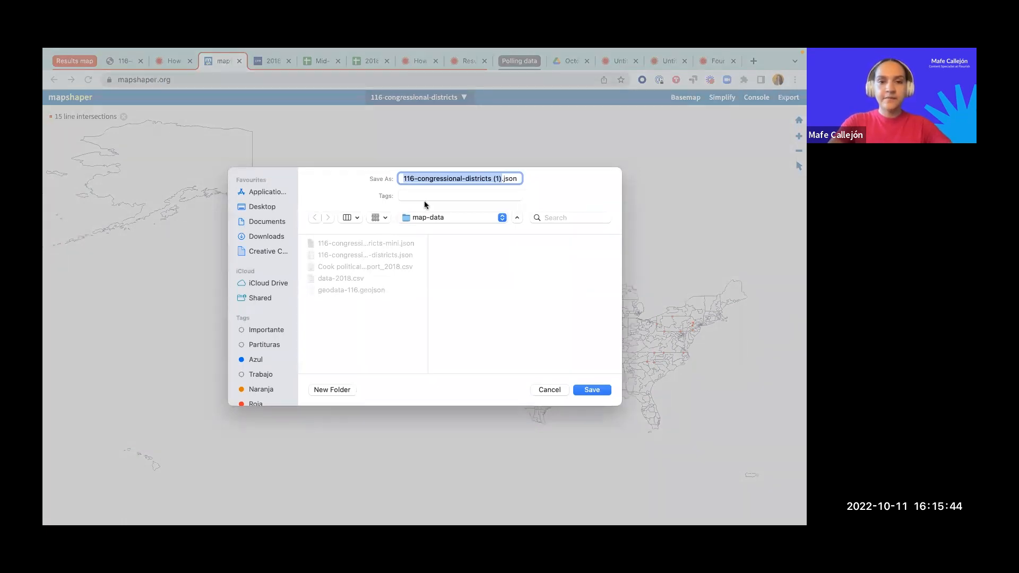
text(data-map)
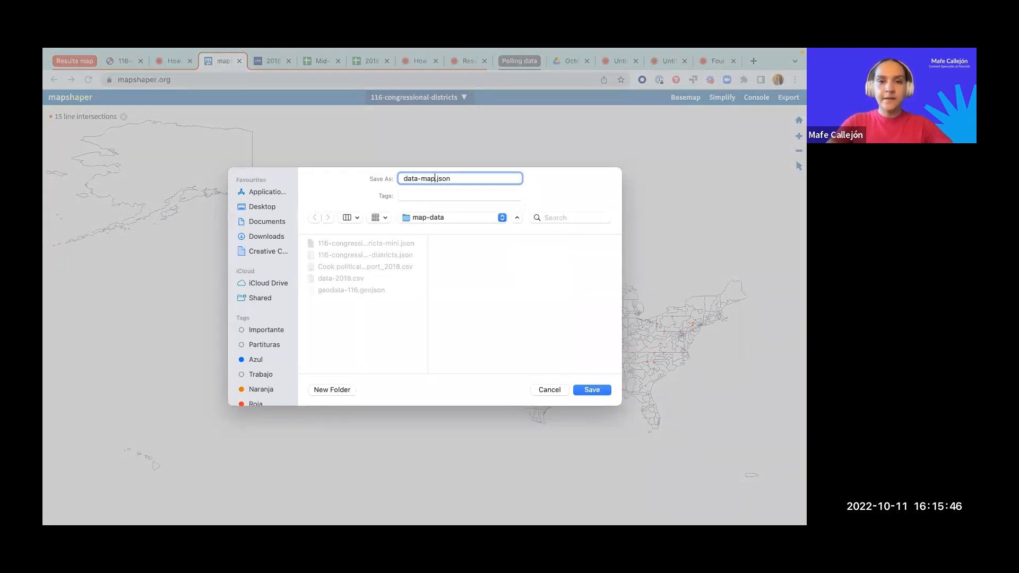
key(Return)
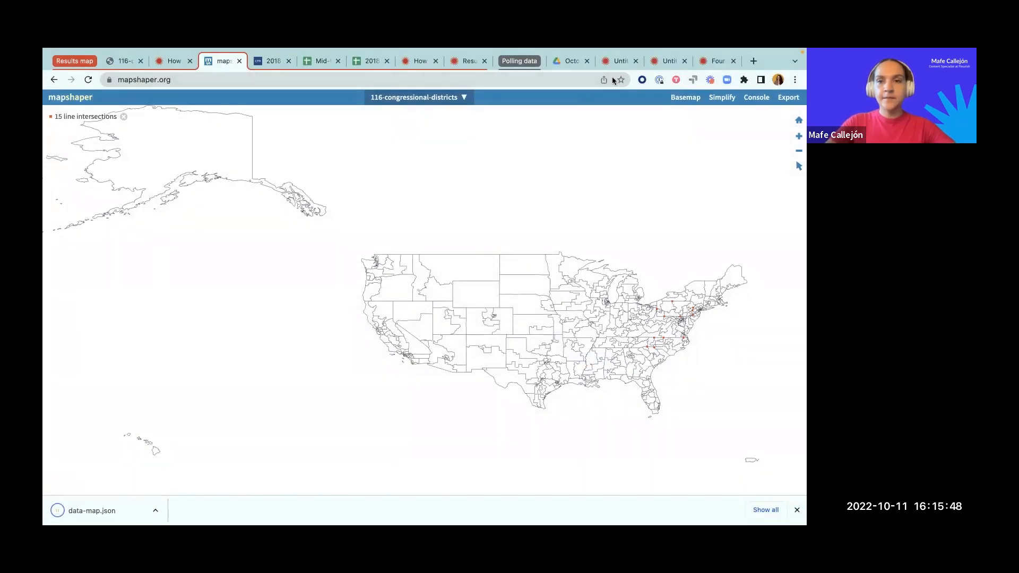
Step: Switch back to the blank Flourish projection map and title the visualisation "Results map"
click(612, 61)
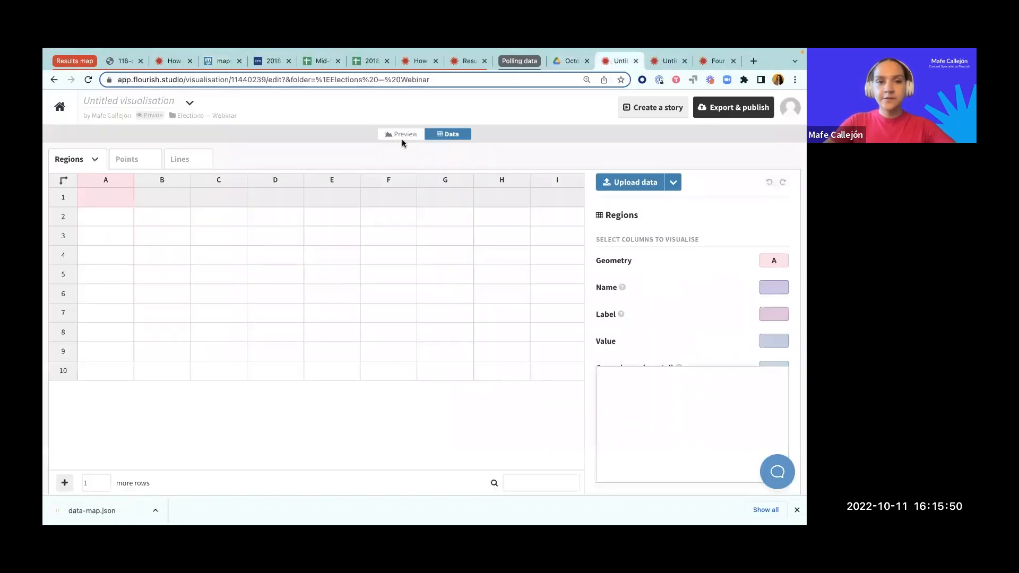
click(98, 97)
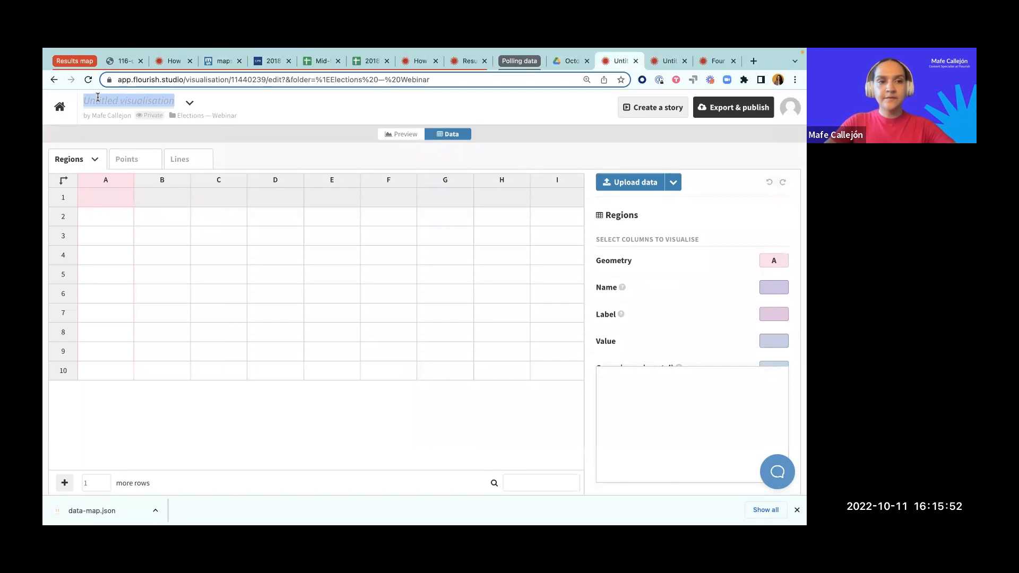
text(m)
key(BackSpace)
text(Results ap)
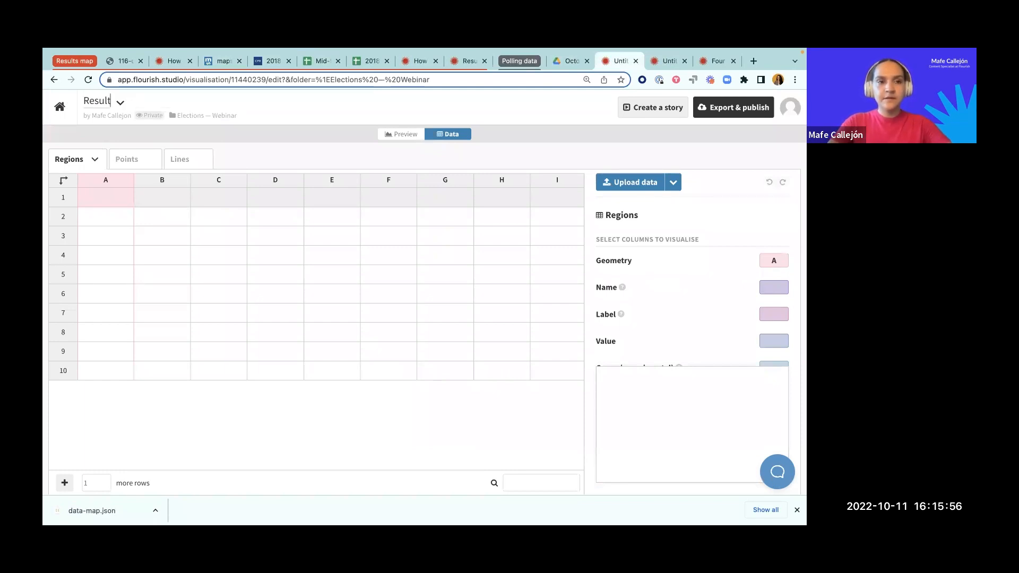
key(BackSpace)
key(BackSpace)
text(map)
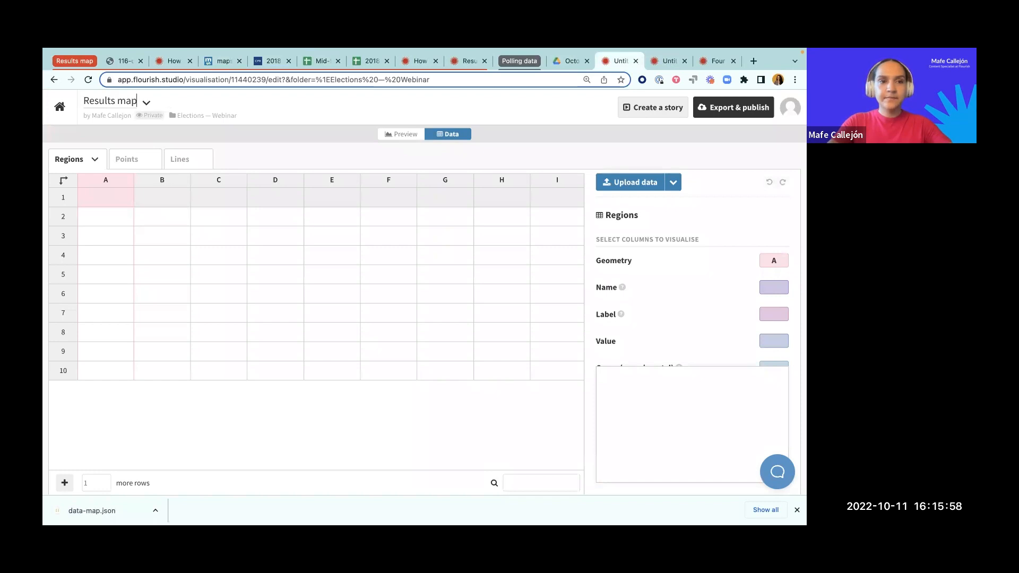
click(110, 187)
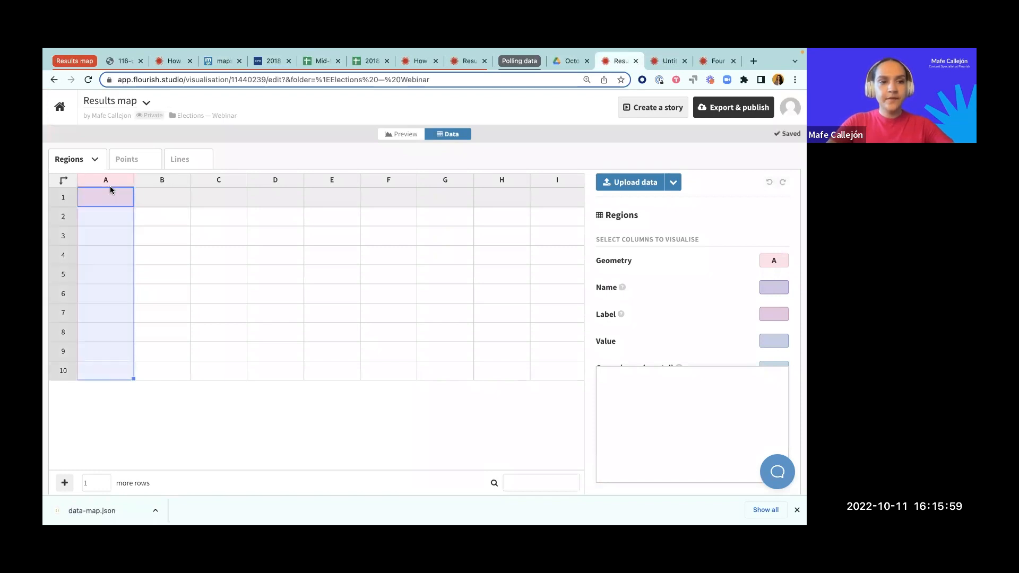
Step: Upload data-map.json from the map-data folder into the Regions sheet, replacing its current contents
click(645, 183)
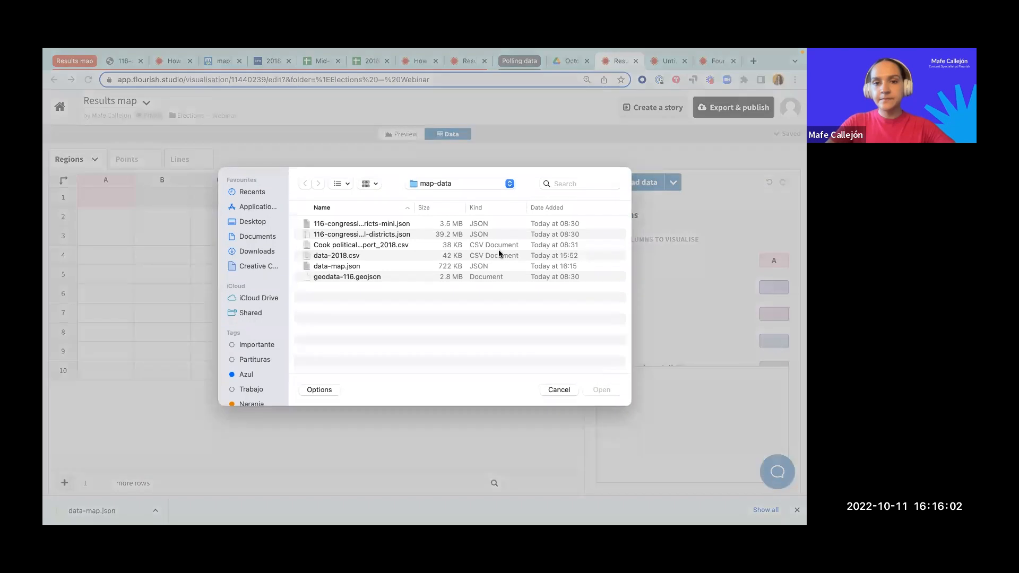
click(326, 268)
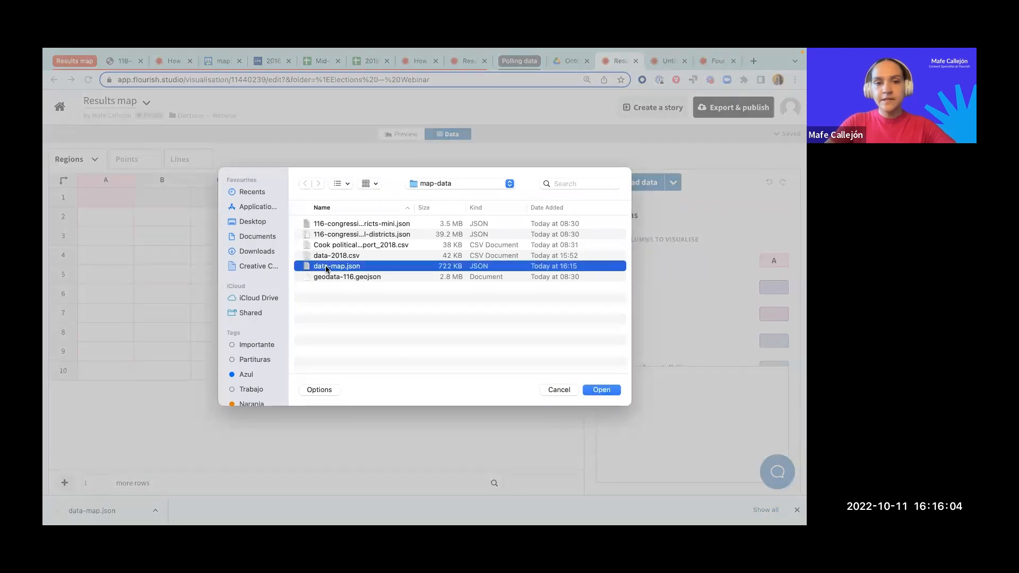
click(596, 391)
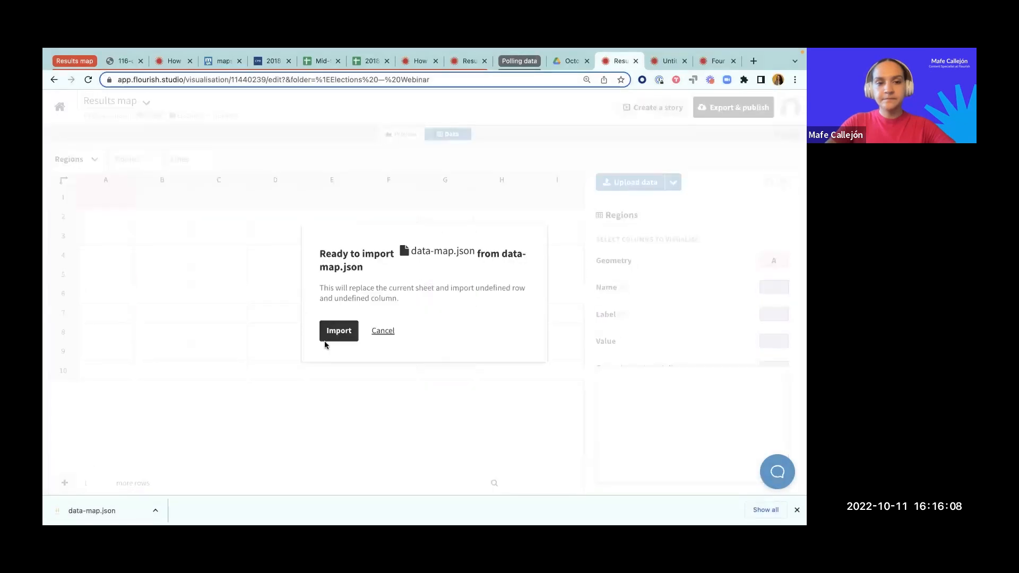
click(336, 331)
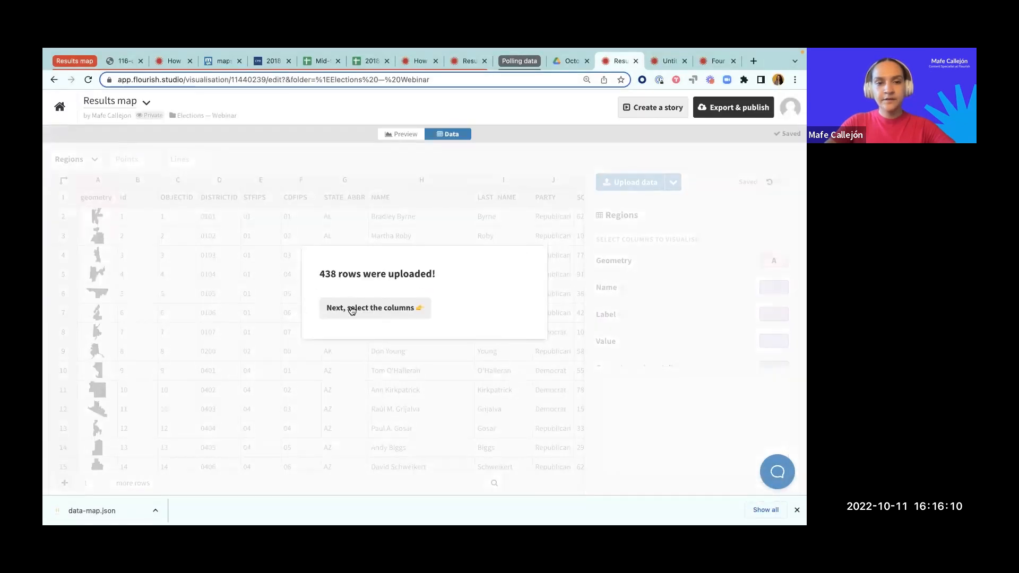
click(352, 309)
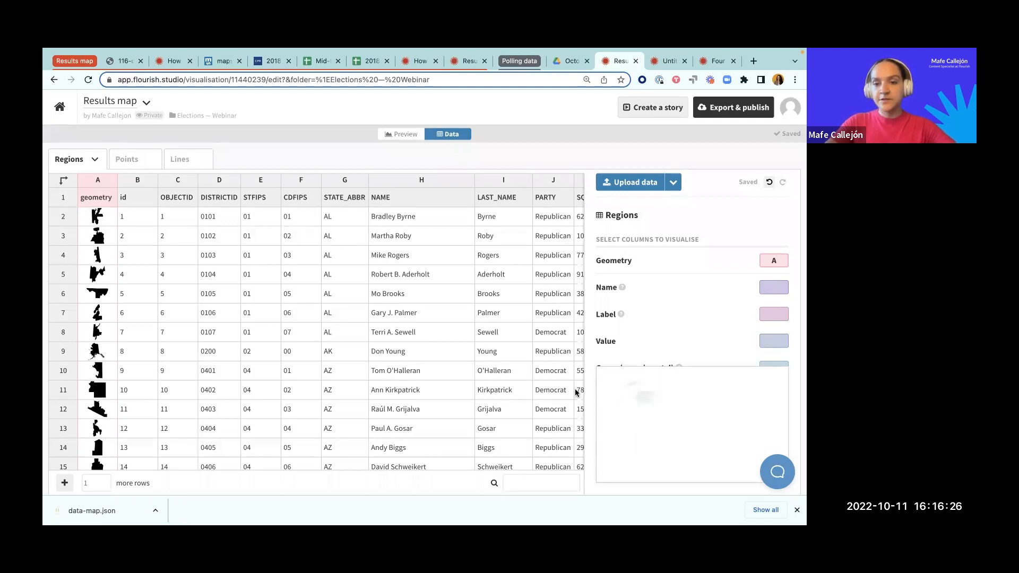
Step: Examine the polygon coordinates behind the first district's geometry and compare them with the original 116-congressional-districts-mini.json file
click(96, 219)
double_click(97, 217)
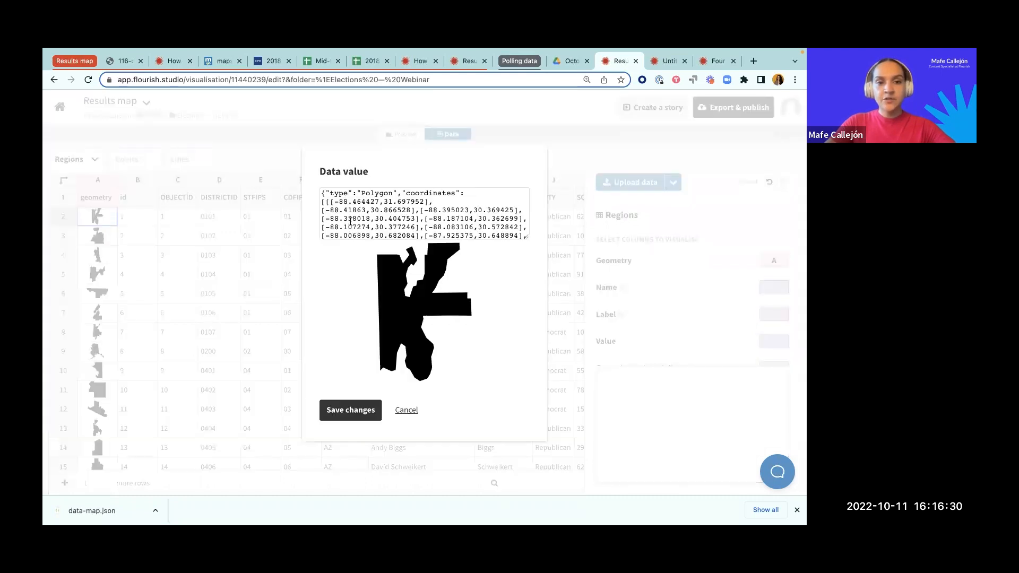
click(122, 62)
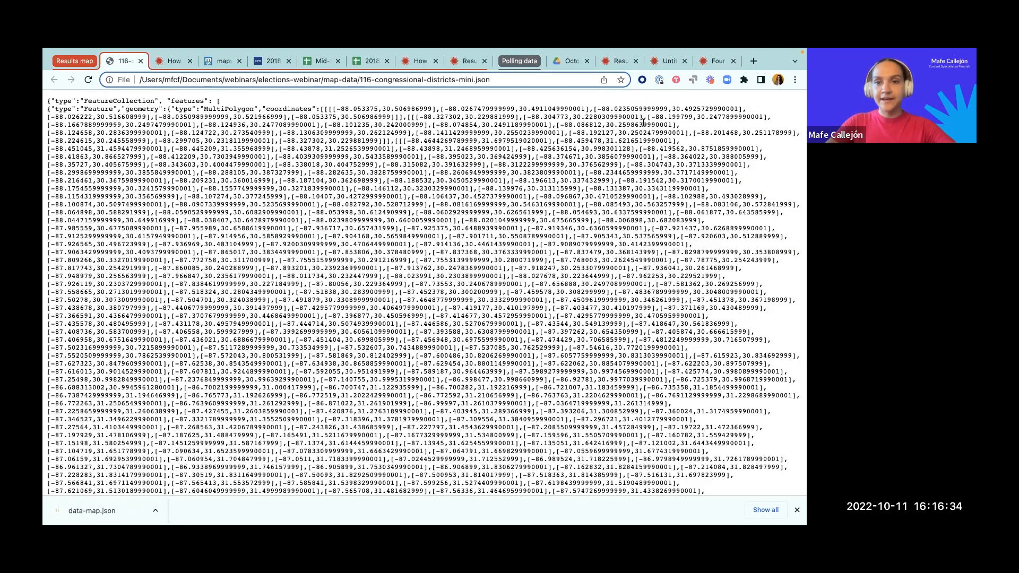
click(615, 60)
drag(528, 236, 528, 337)
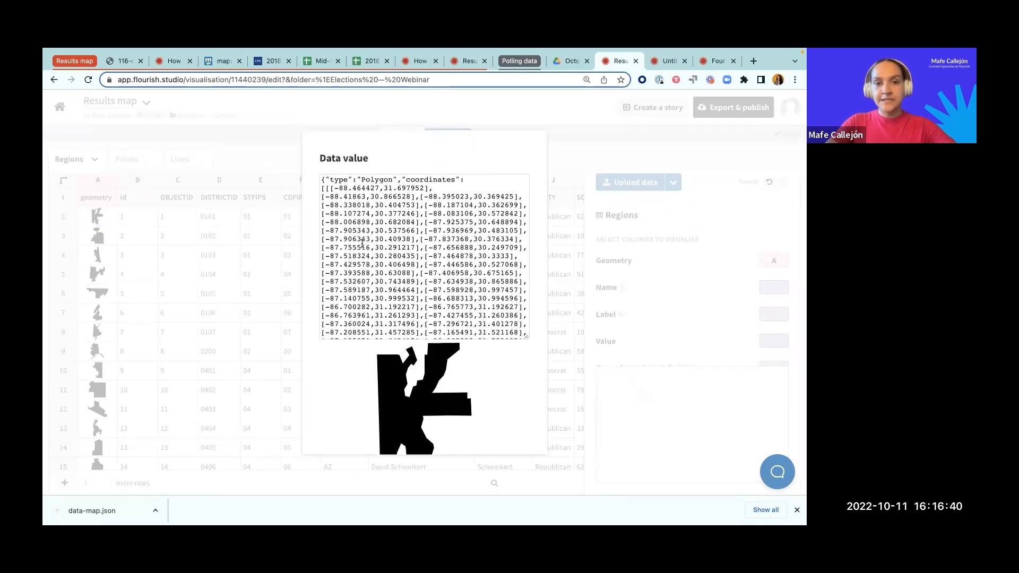
drag(331, 190, 429, 239)
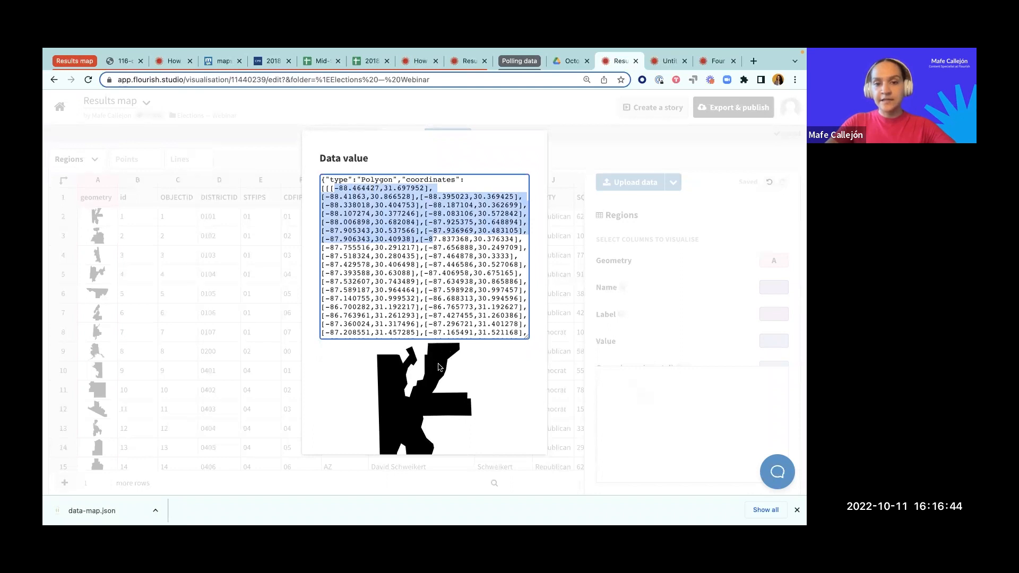
click(476, 364)
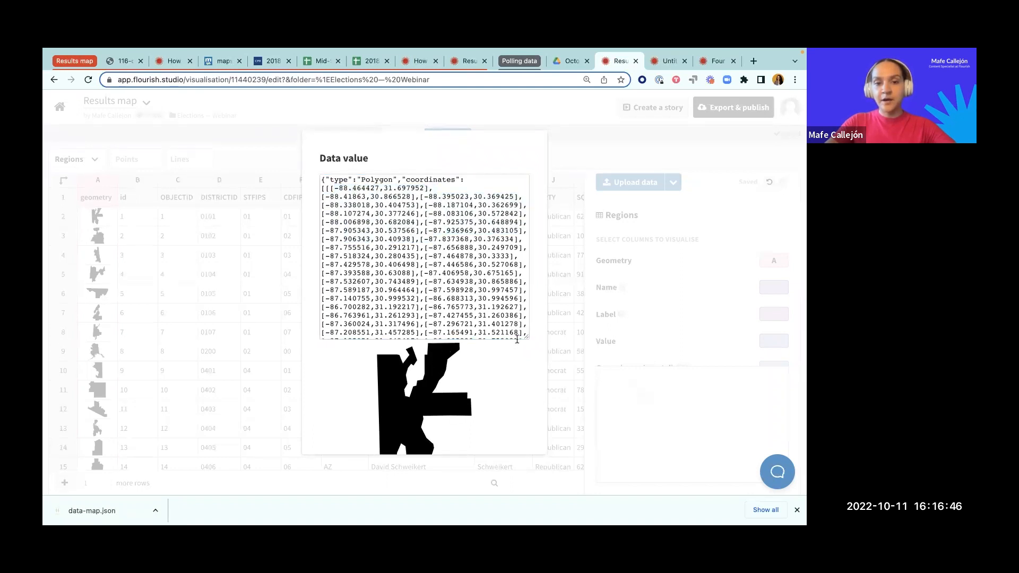
drag(525, 336, 522, 225)
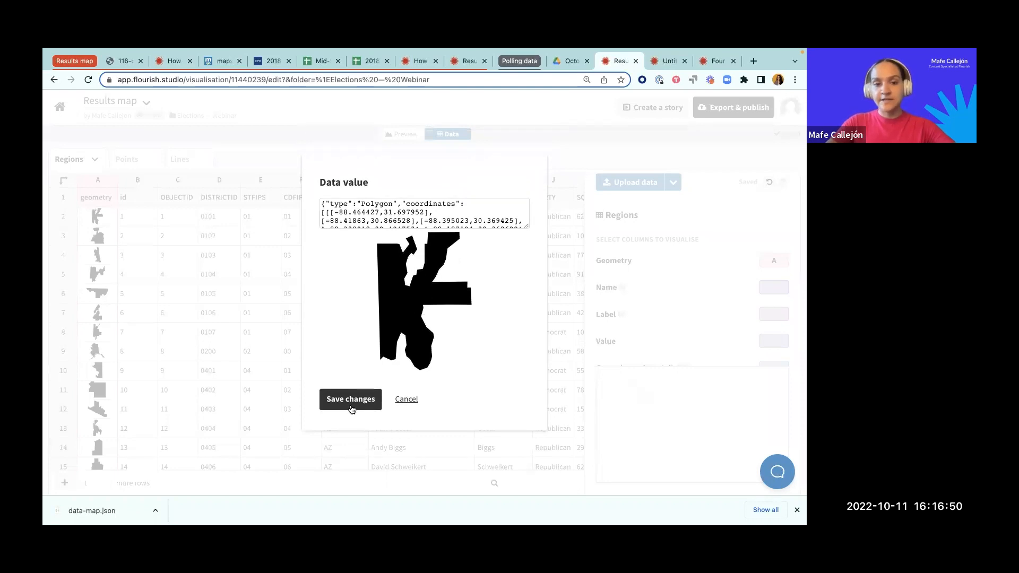
click(350, 399)
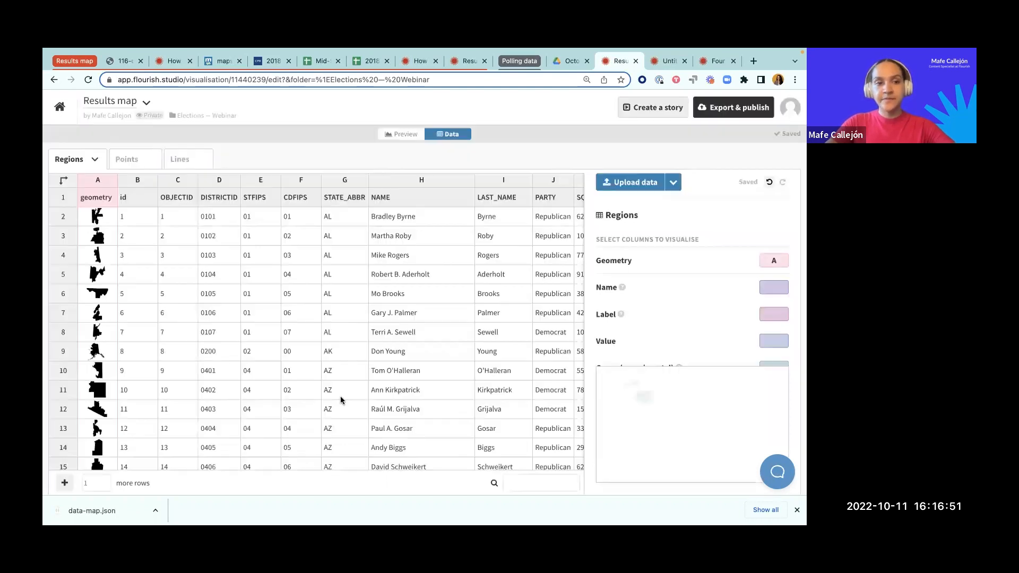
Step: Preview the map, set its bounds to Auto and change the projection to Albers USA
click(405, 136)
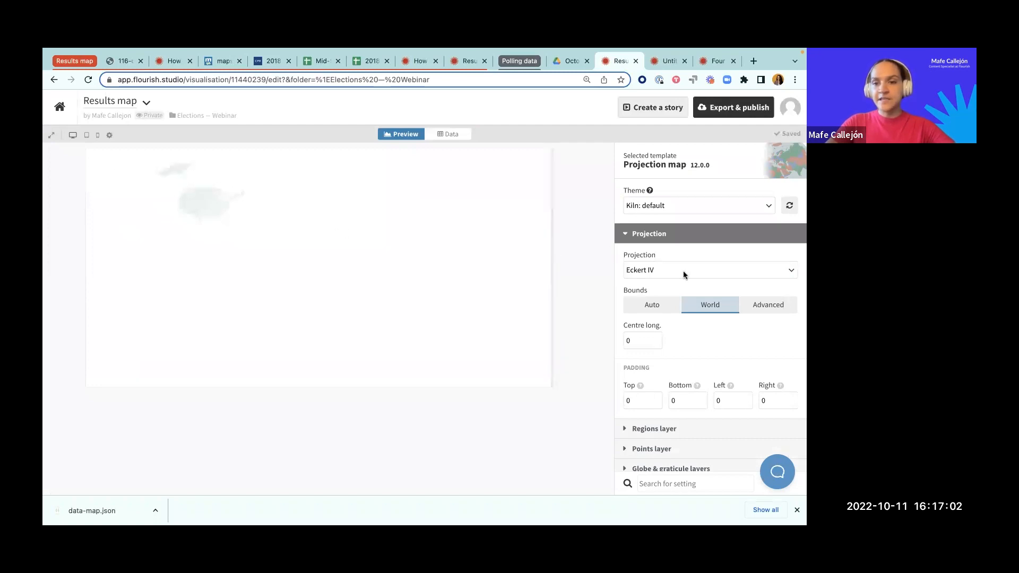
click(653, 305)
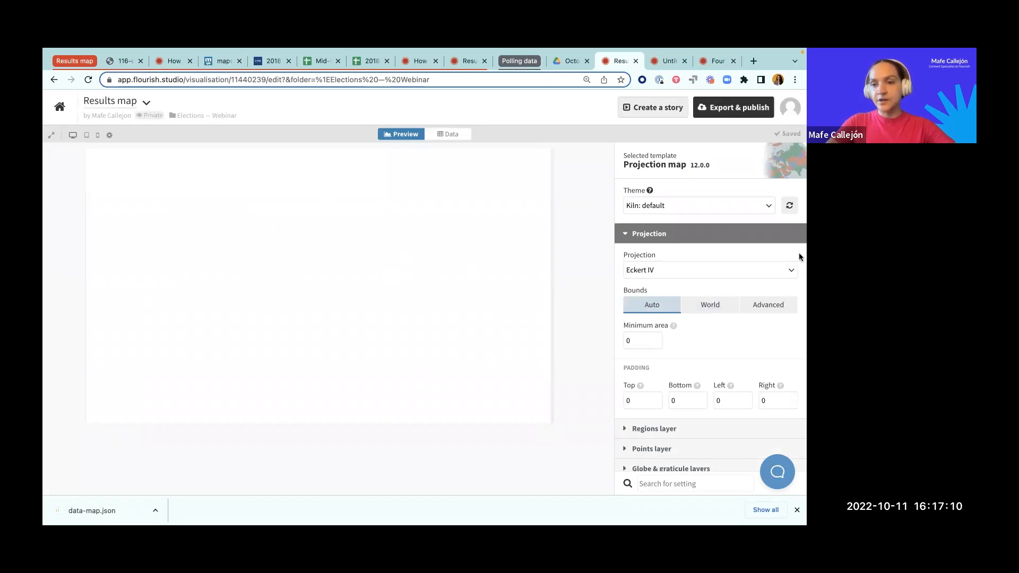
click(790, 268)
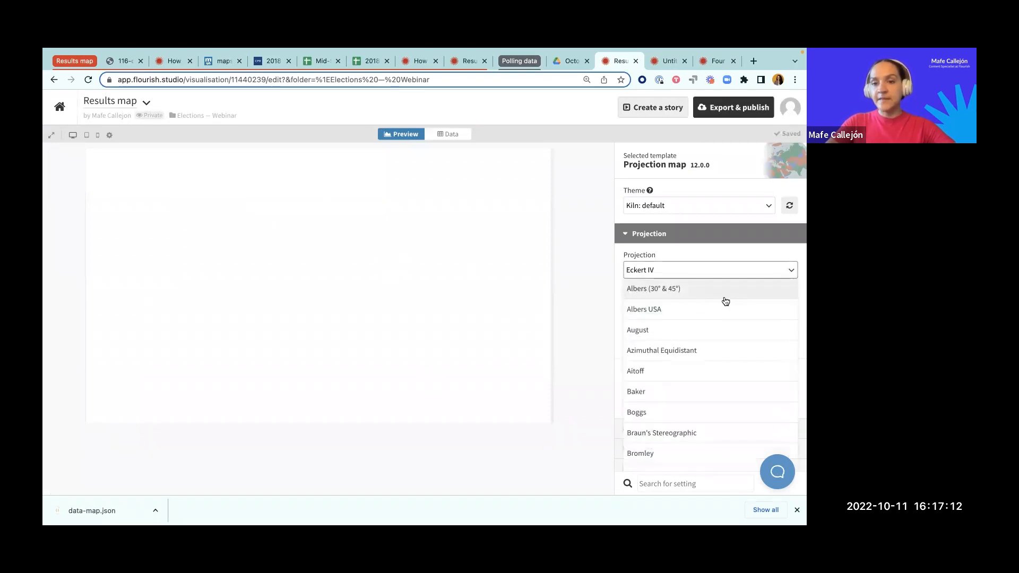
click(672, 313)
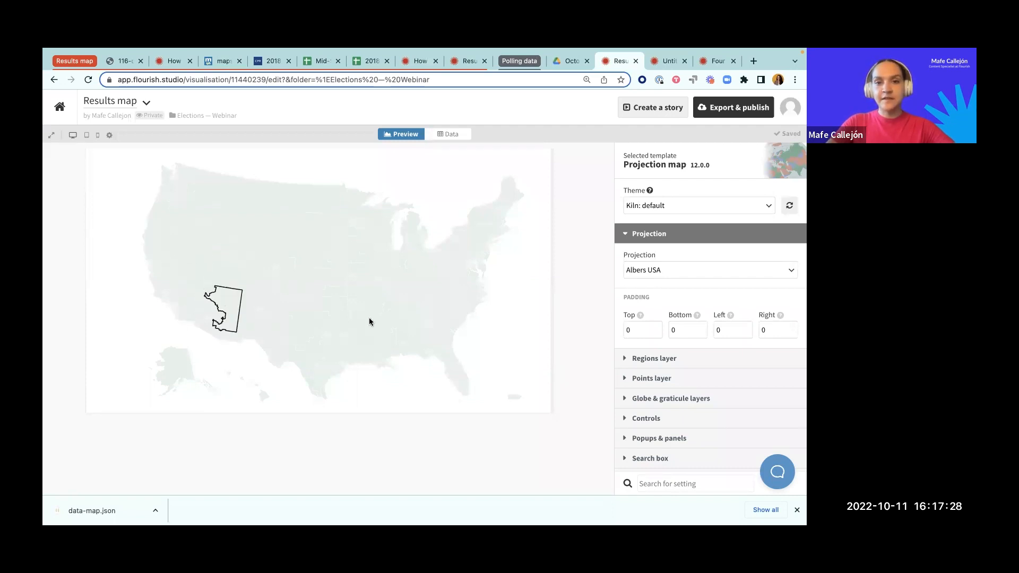
scroll(369, 291, down, 2)
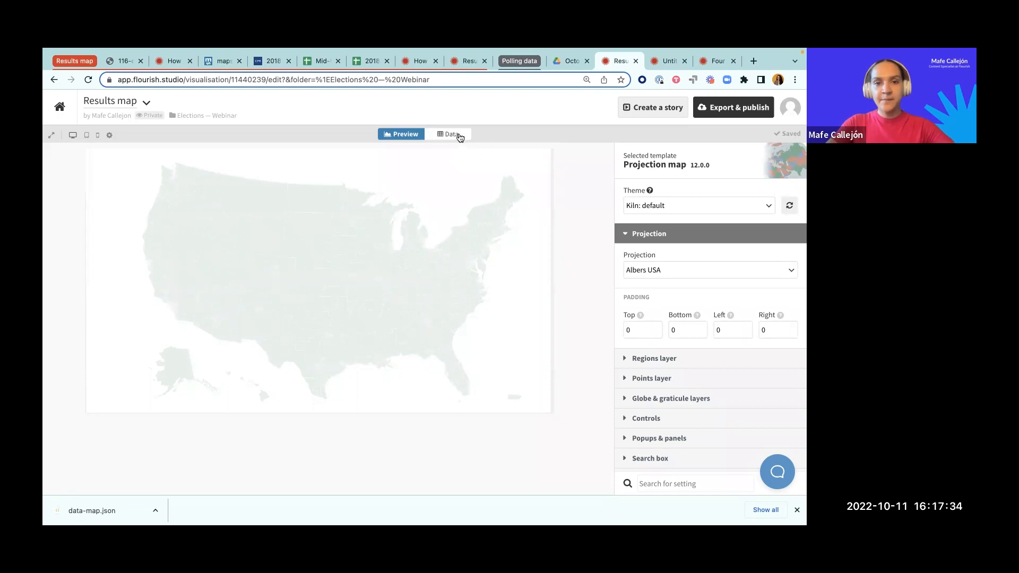
Step: Return to the Regions data and examine its attribute columns, especially NAME and PARTY
click(458, 137)
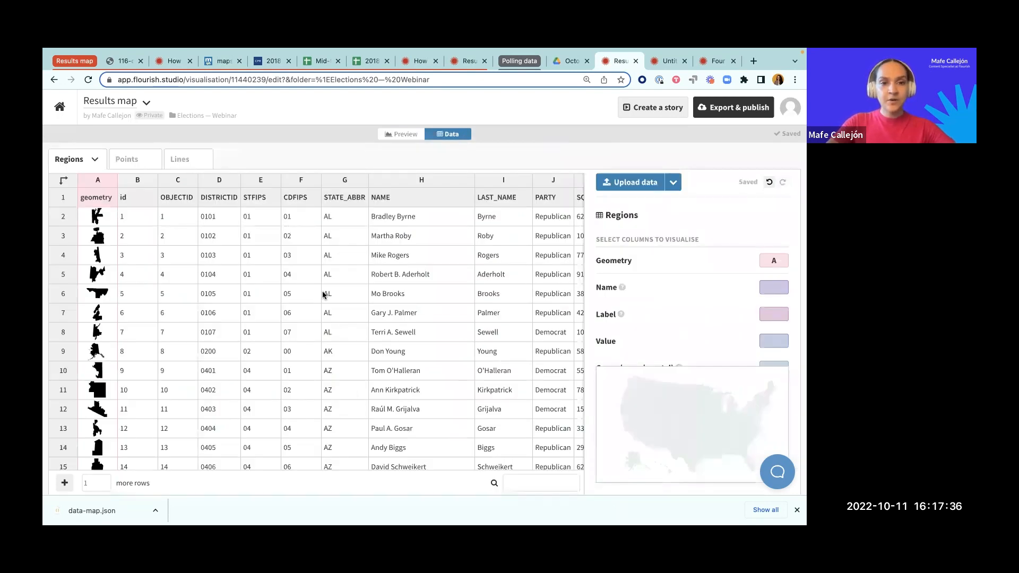
scroll(322, 295, right, 5)
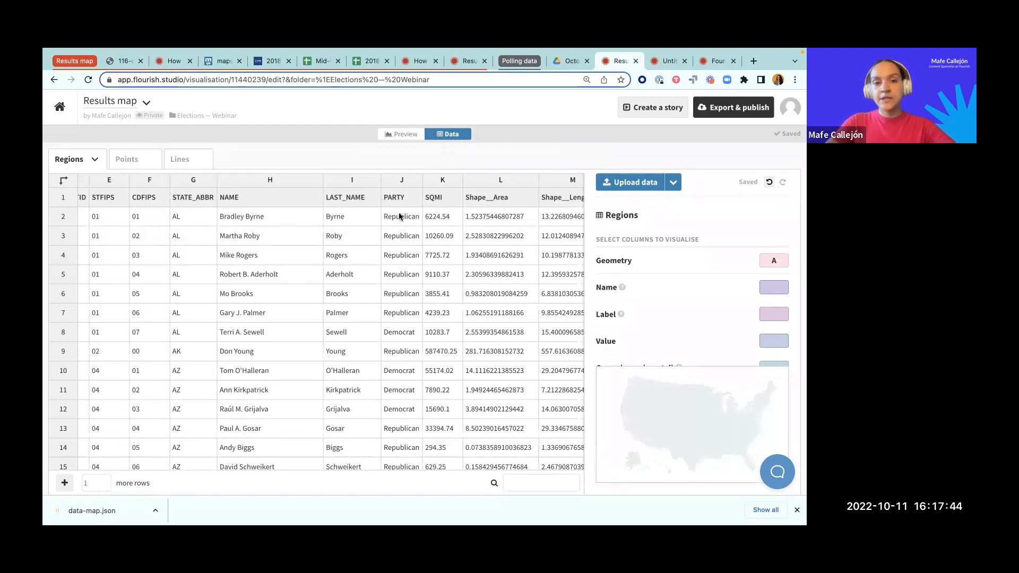
scroll(399, 216, right, 2)
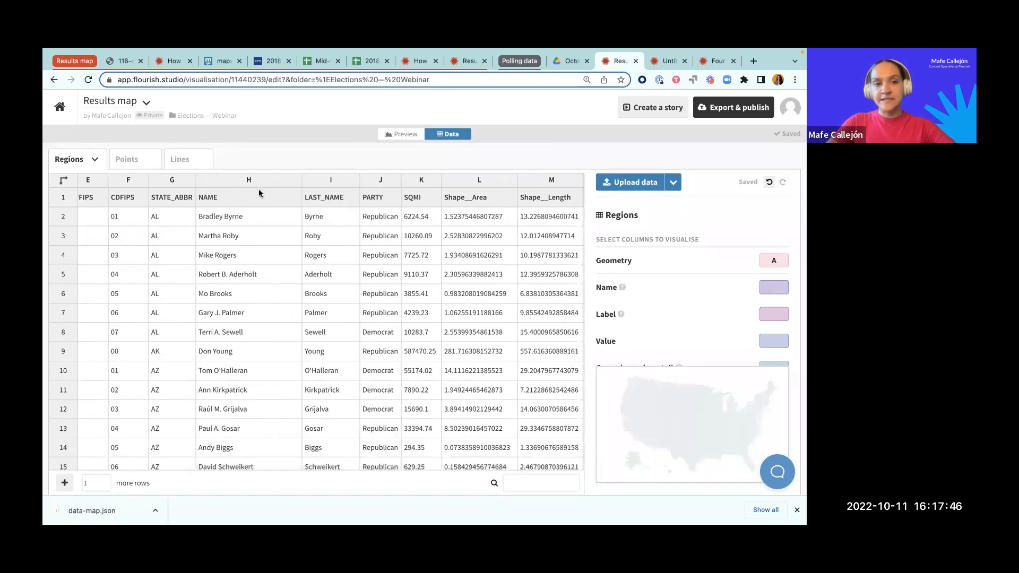
click(259, 179)
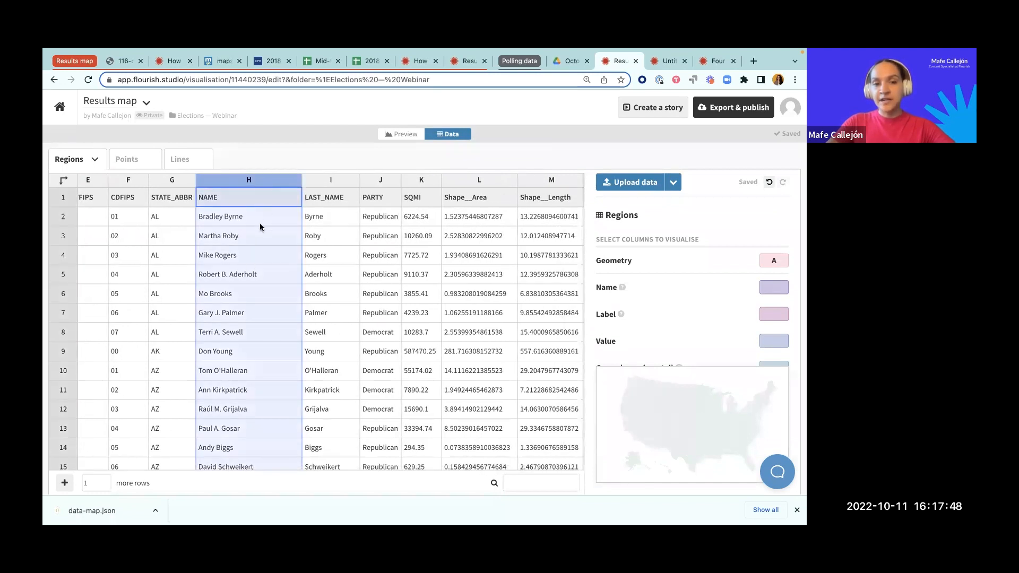
click(380, 183)
scroll(389, 288, right, 1)
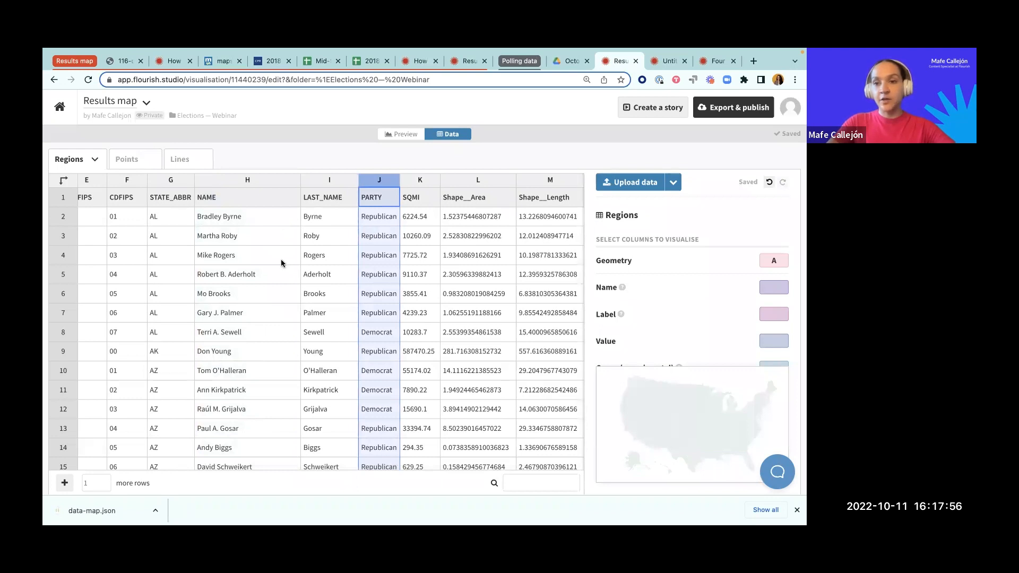
scroll(281, 262, left, 5)
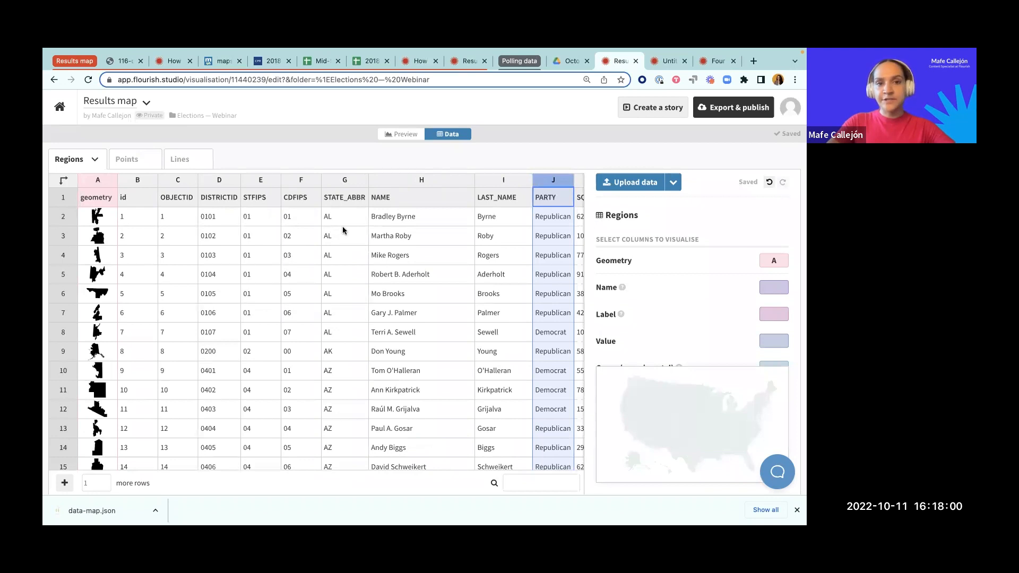
Step: Review the 2018 House popular vote table on the Cook Political Report site and the 2018 sheet of the Mid-terms data spreadsheet
mouse_move(431, 49)
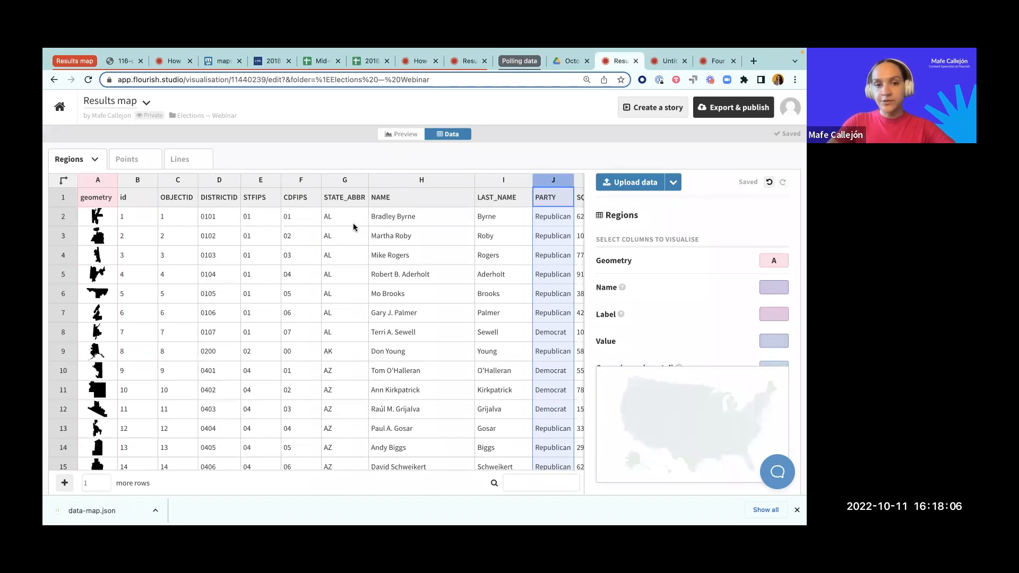
click(271, 62)
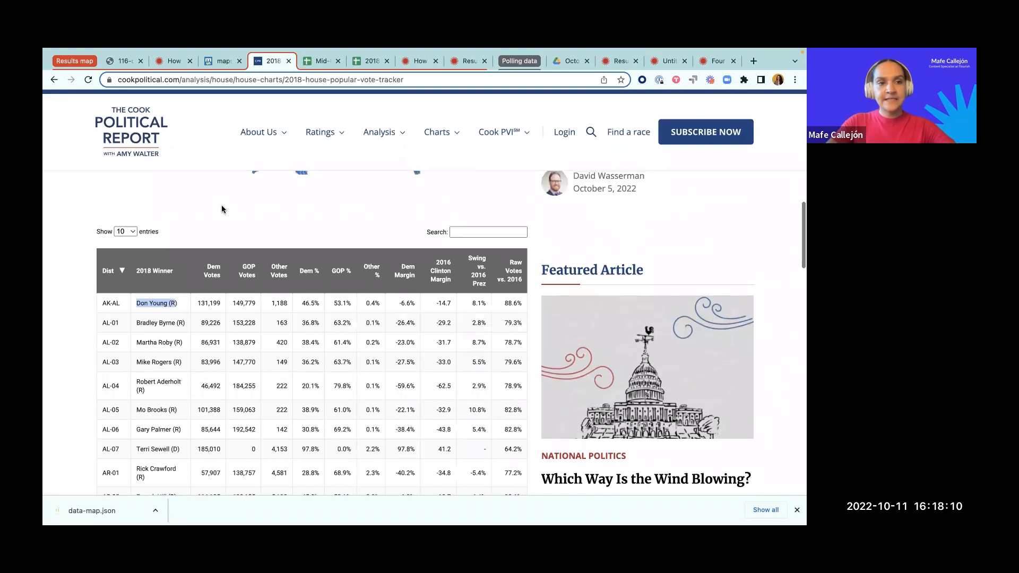
scroll(222, 209, down, 1)
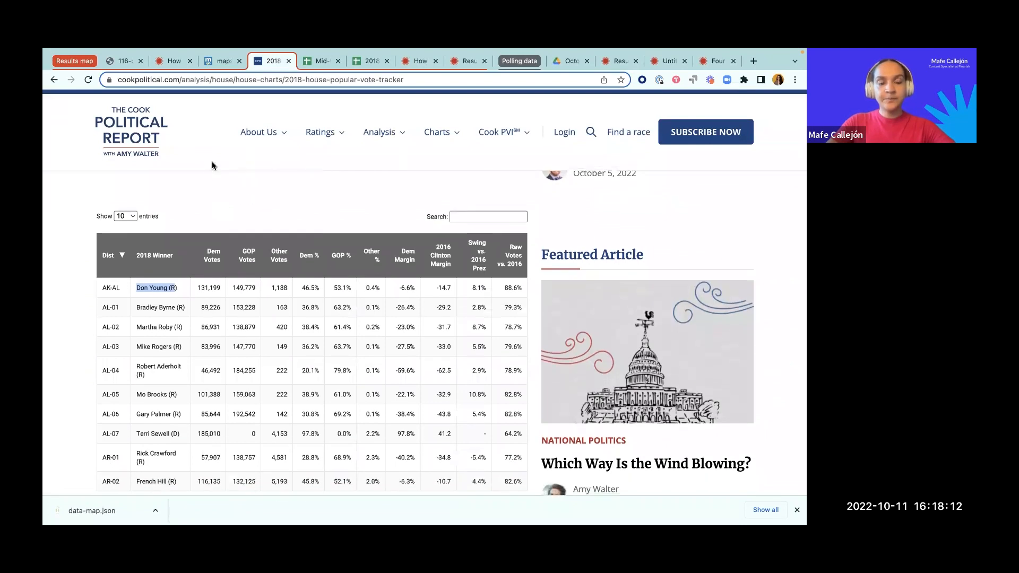
scroll(201, 196, down, 2)
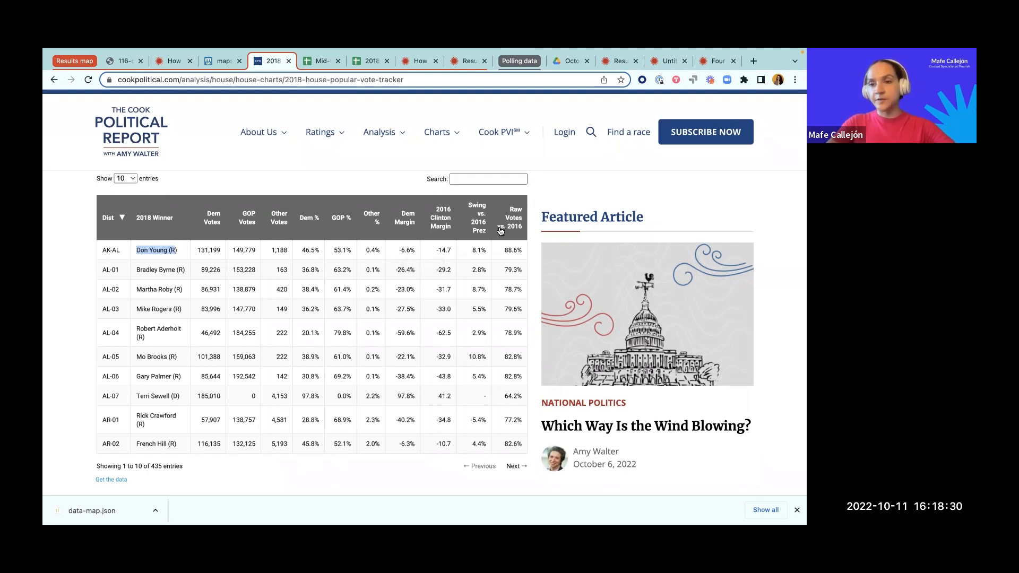
scroll(241, 435, down, 1)
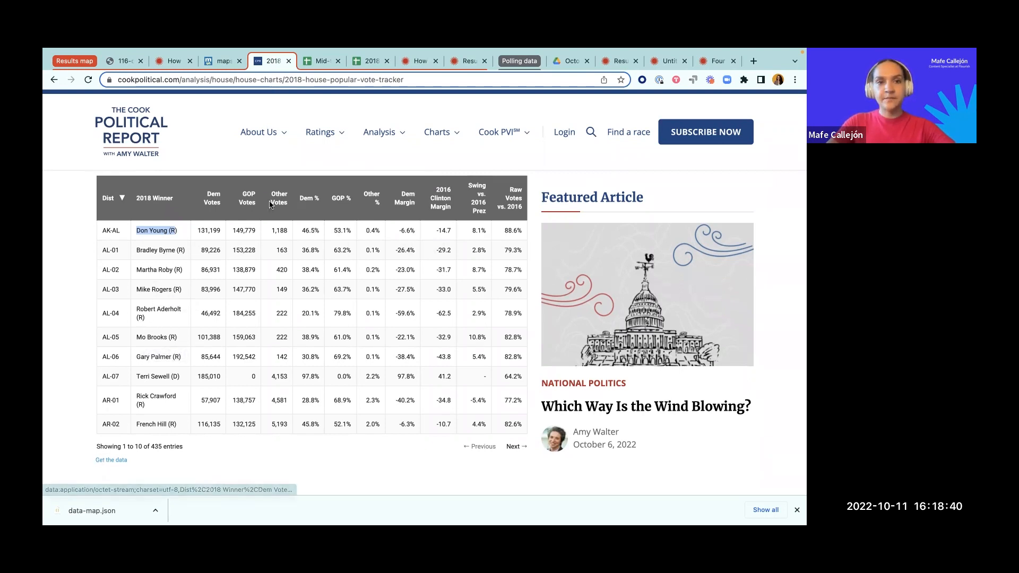
click(323, 60)
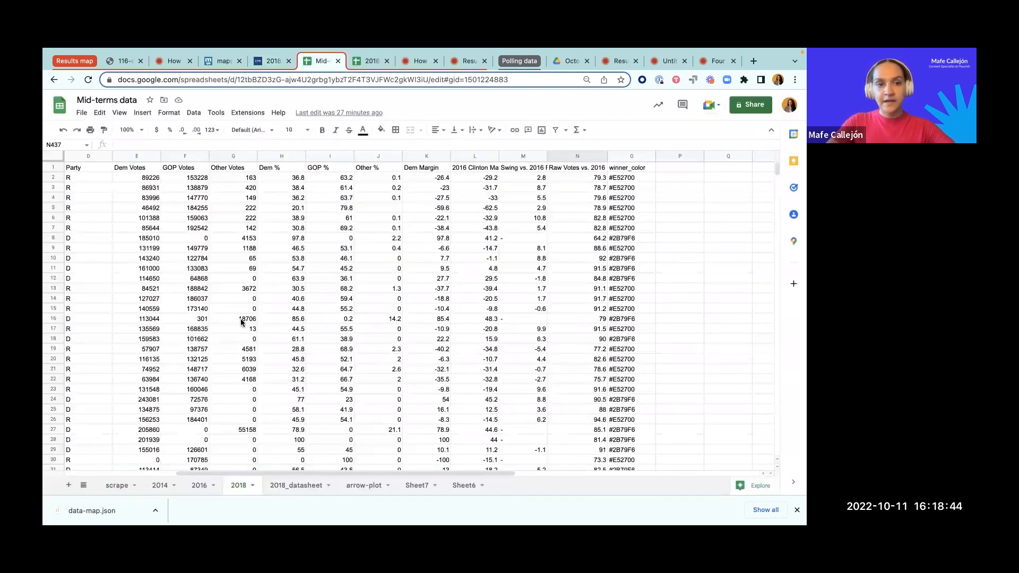
scroll(240, 322, left, 3)
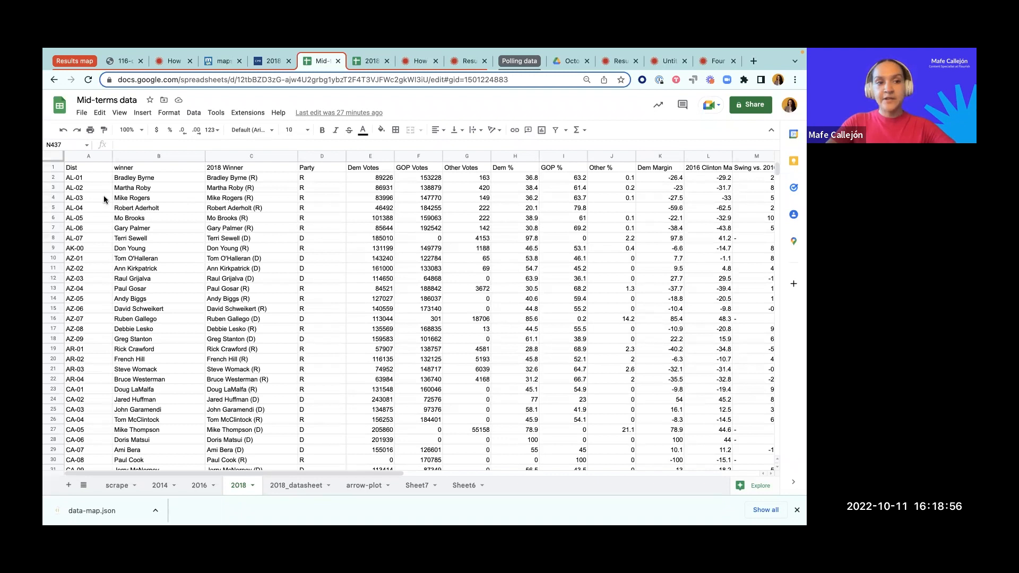
click(87, 169)
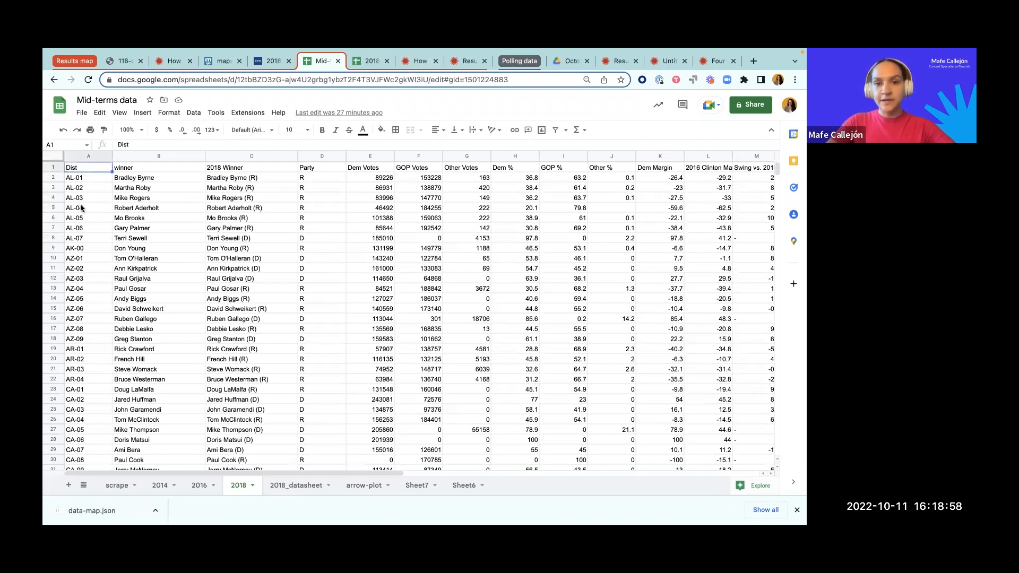
Step: Switch back to the Flourish Results map and check which columns its Regions sheet offers for matching with the election results
click(622, 64)
scroll(329, 293, right, 2)
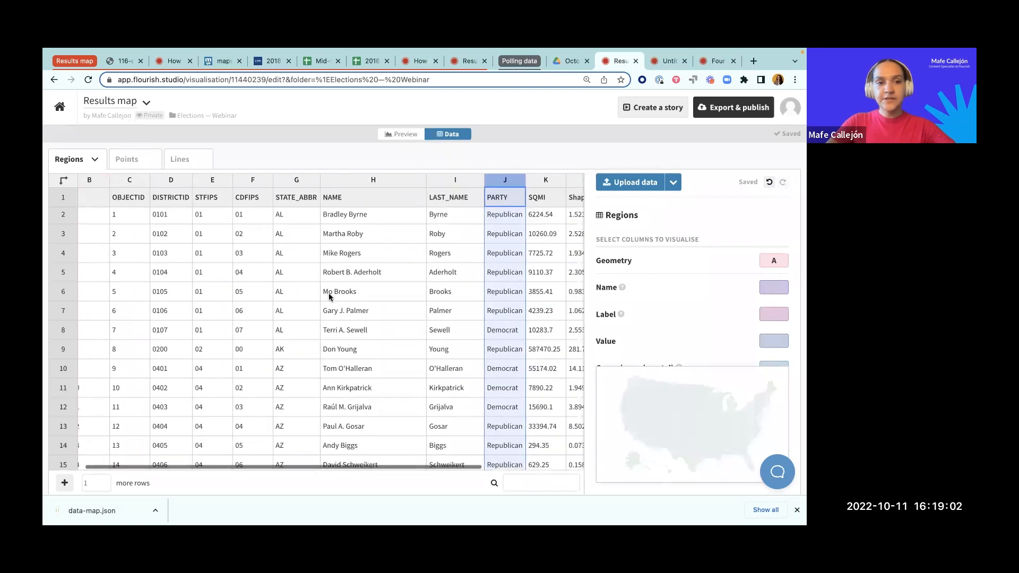
scroll(329, 293, left, 2)
scroll(329, 293, right, 5)
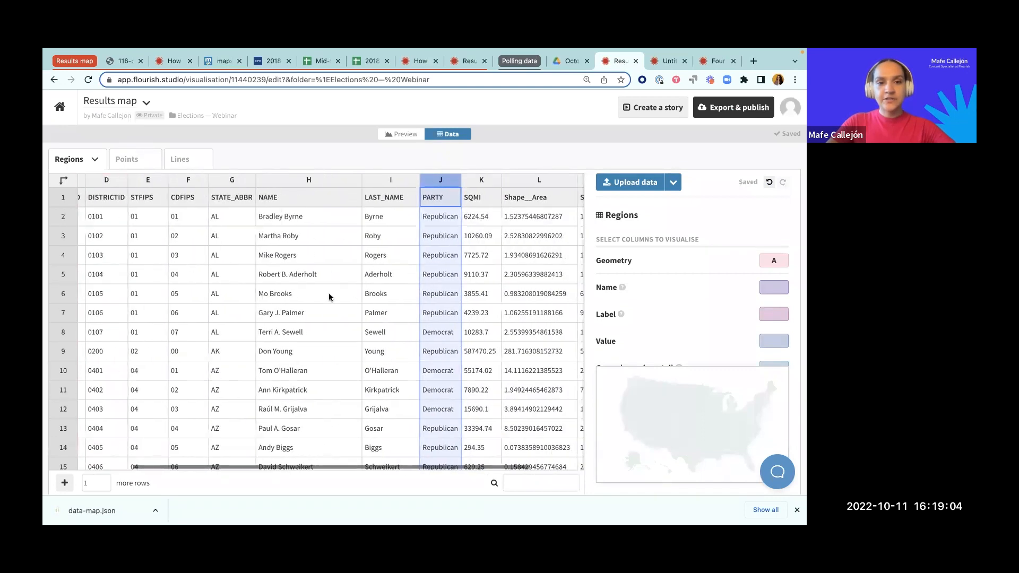
scroll(329, 293, left, 5)
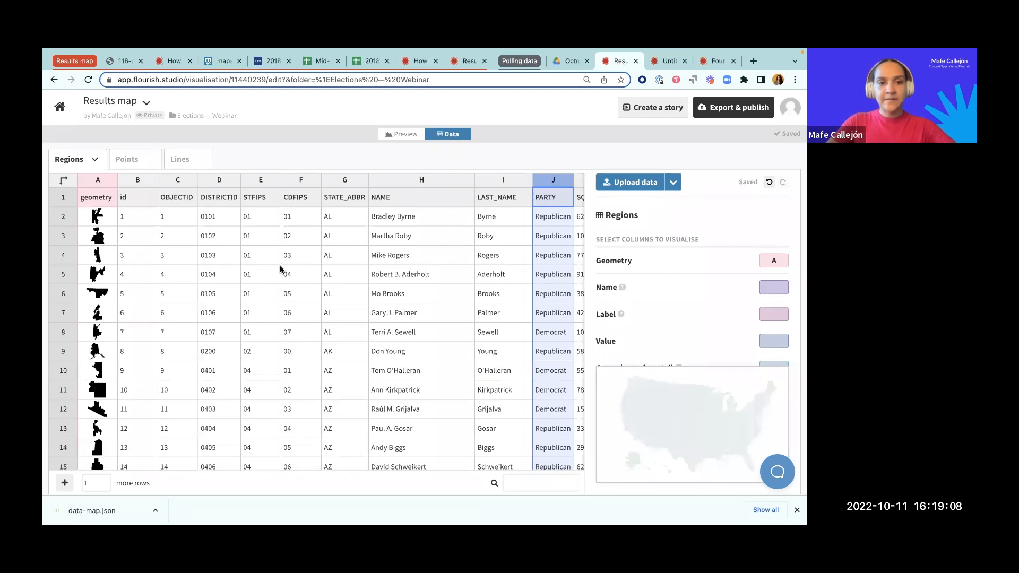
scroll(289, 269, right, 2)
scroll(290, 269, right, 2)
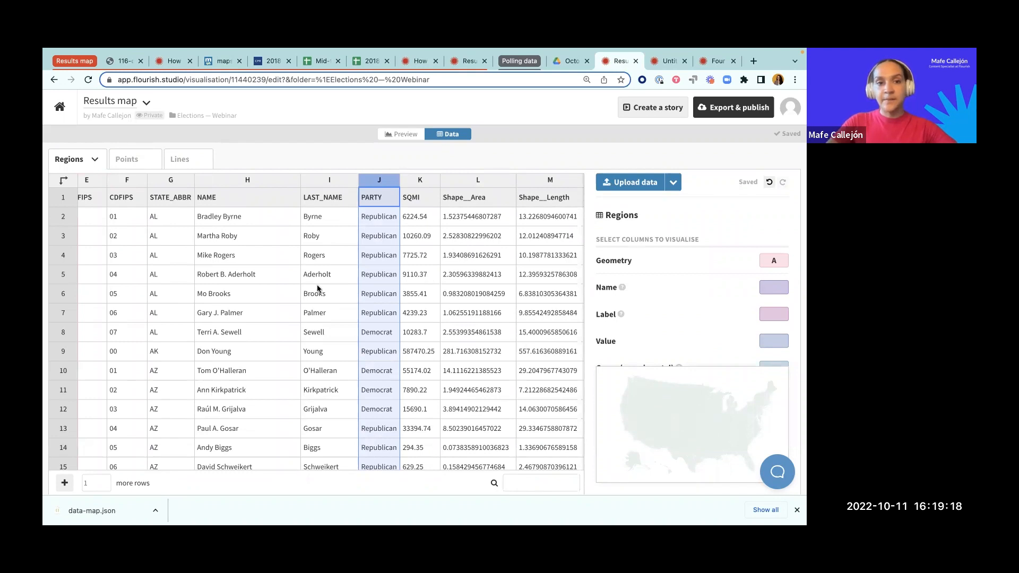
Step: Clear the Regions sheet's data and replace it by uploading geodata-116.geojson from the map-data folder
scroll(317, 289, left, 5)
scroll(316, 288, left, 2)
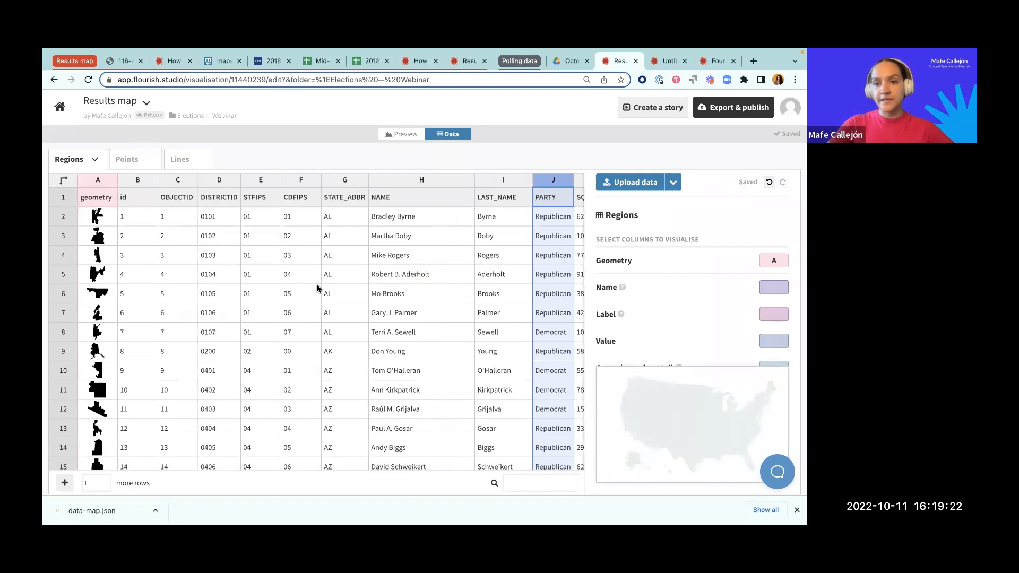
click(95, 161)
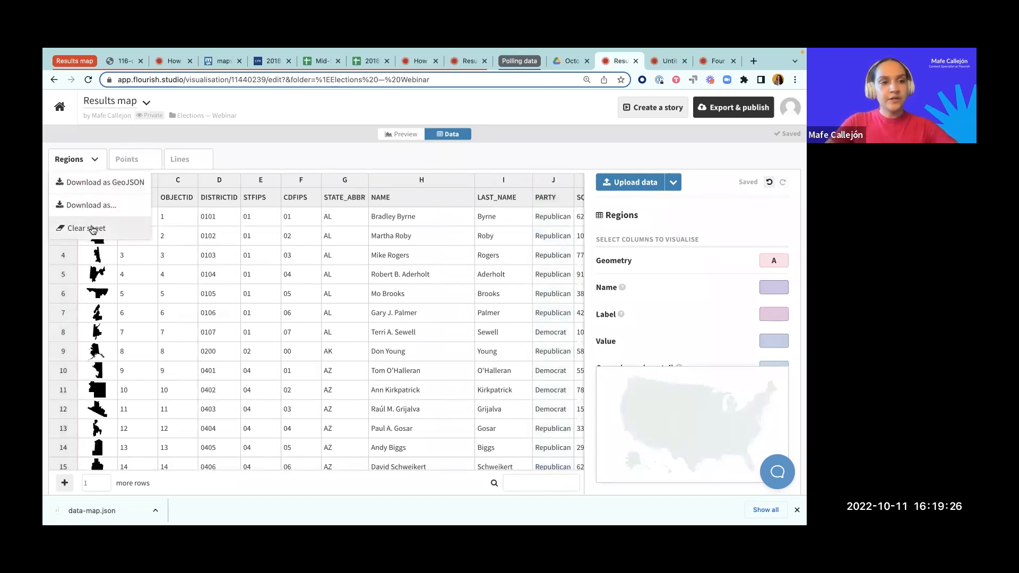
click(637, 186)
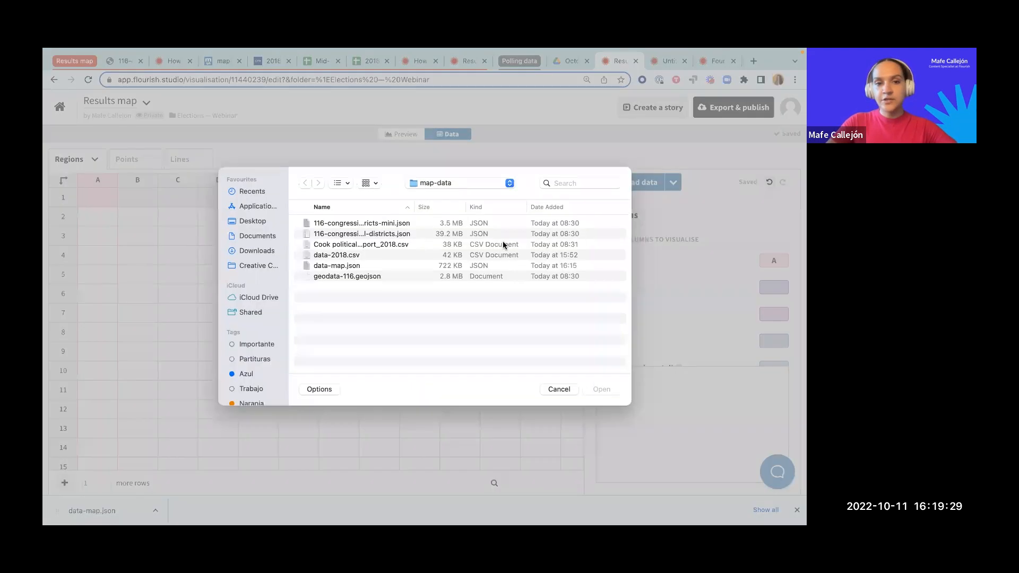
click(334, 267)
click(334, 277)
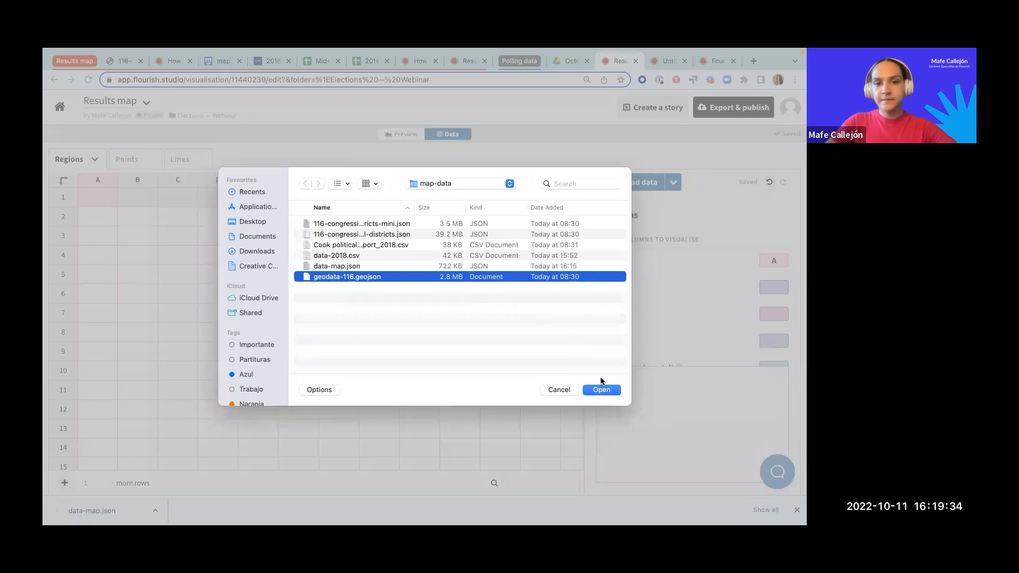
click(602, 390)
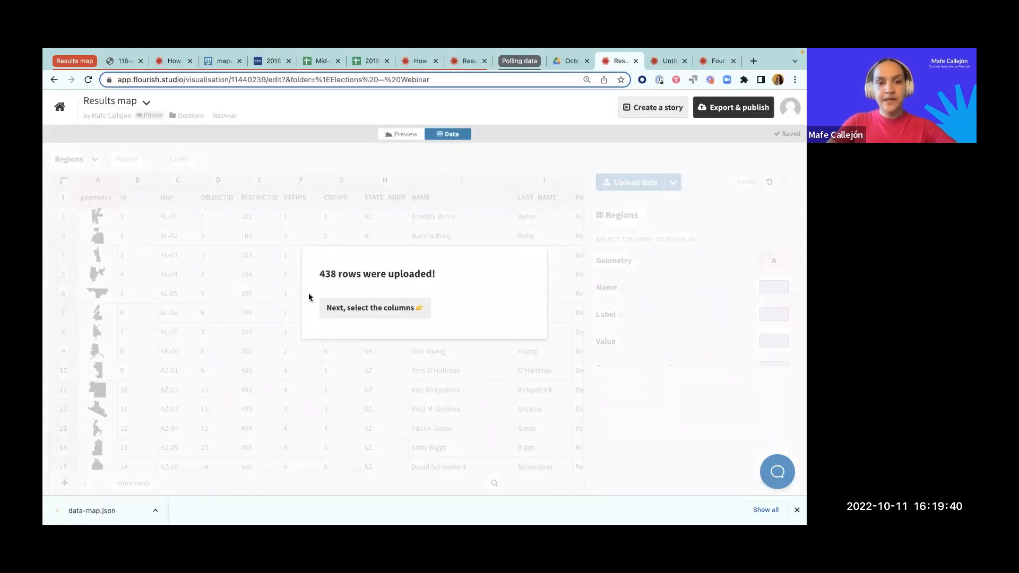
click(344, 309)
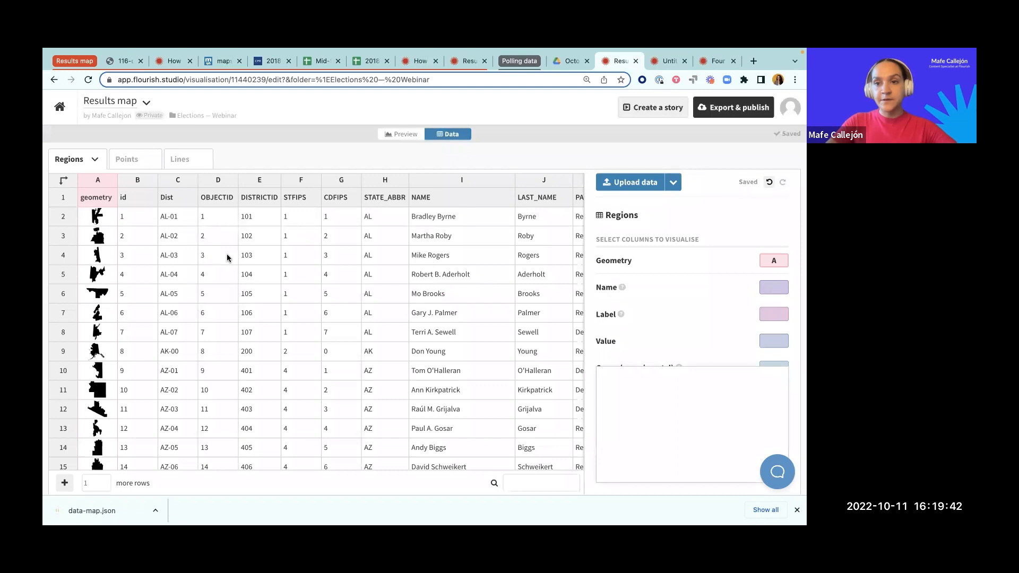
Step: Compare the Dist column of the Regions sheet with the Dist column in the 2018 sheet of the Mid-terms data spreadsheet
click(177, 181)
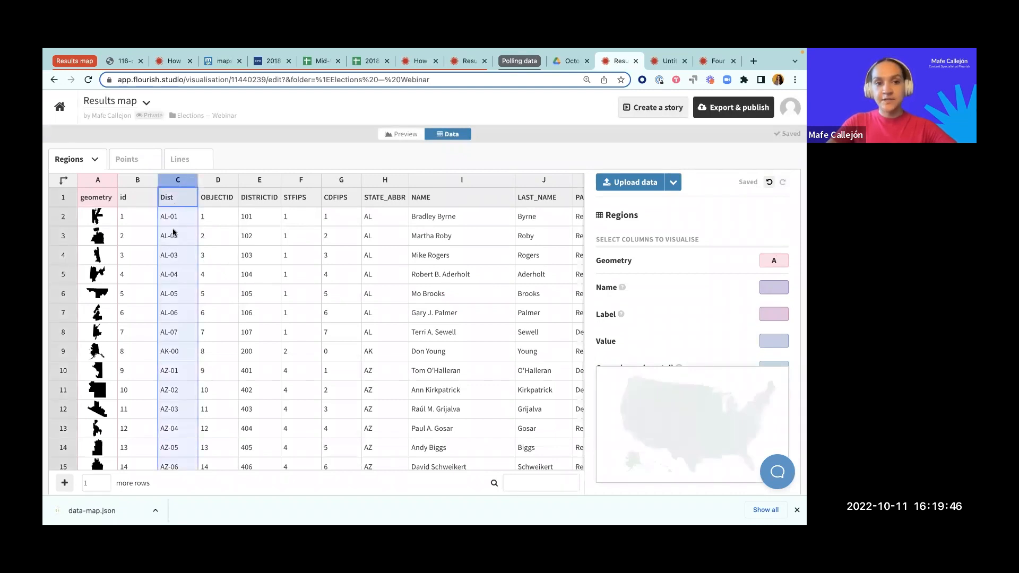
click(320, 61)
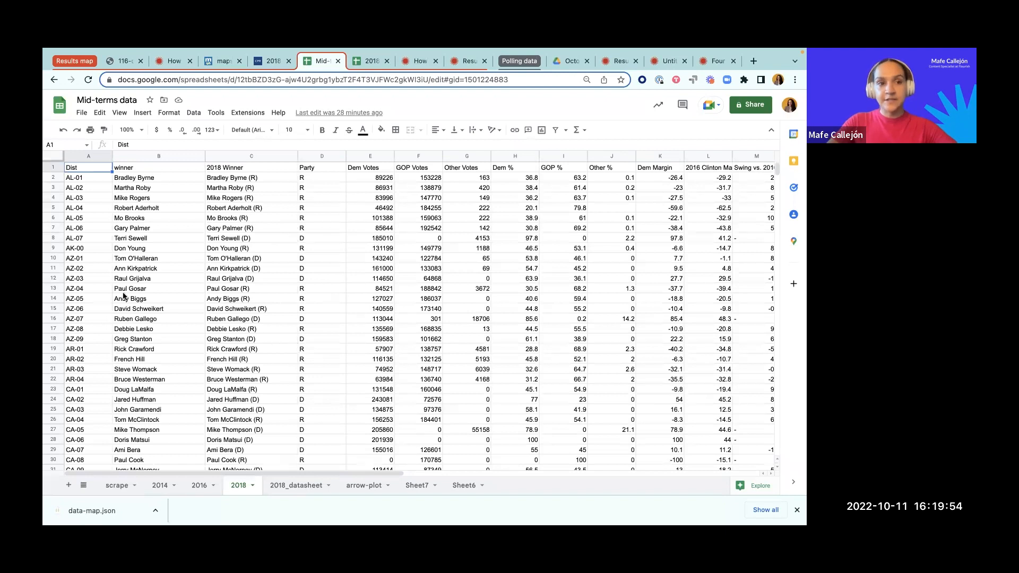
click(87, 156)
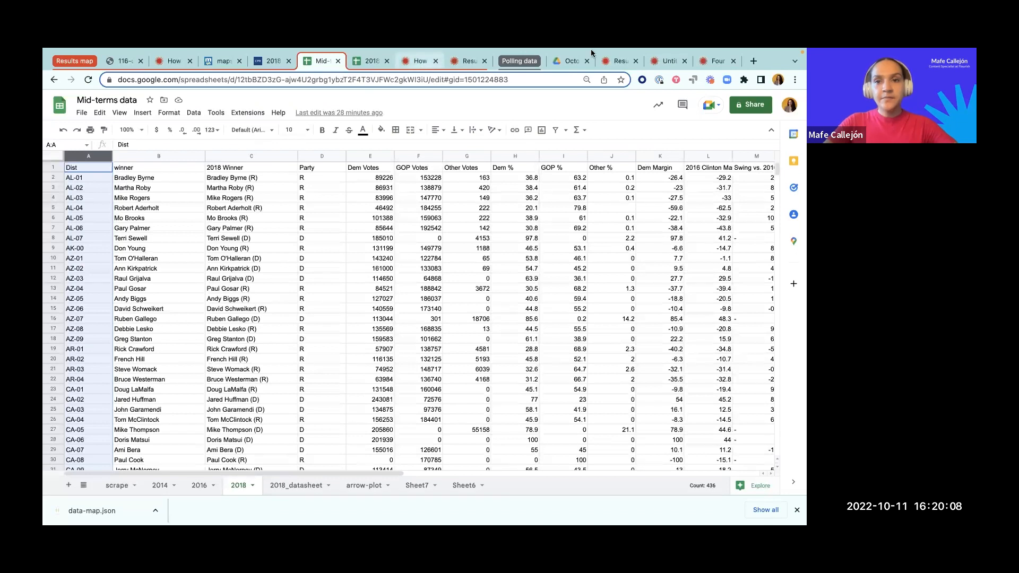
Step: Switch back to the Flourish Results map and merge data-2018.csv into the Regions sheet, matching rows on the Dist column
mouse_move(591, 49)
click(619, 89)
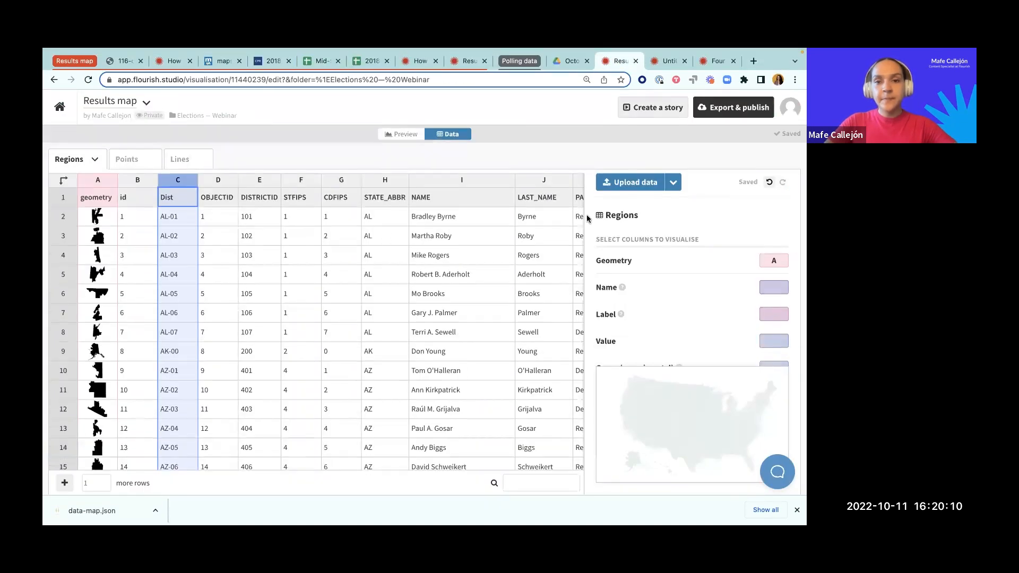
click(672, 182)
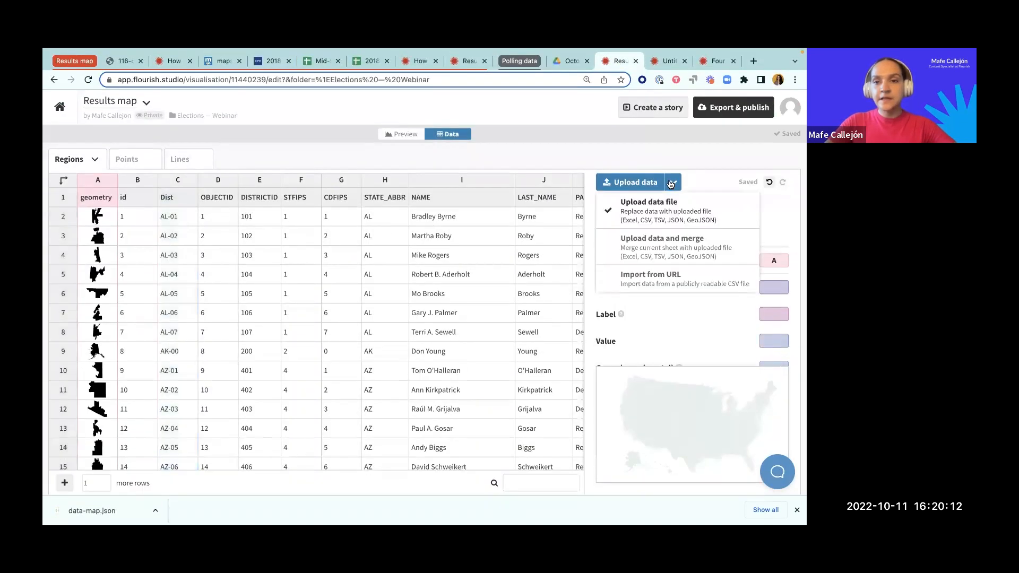
click(638, 253)
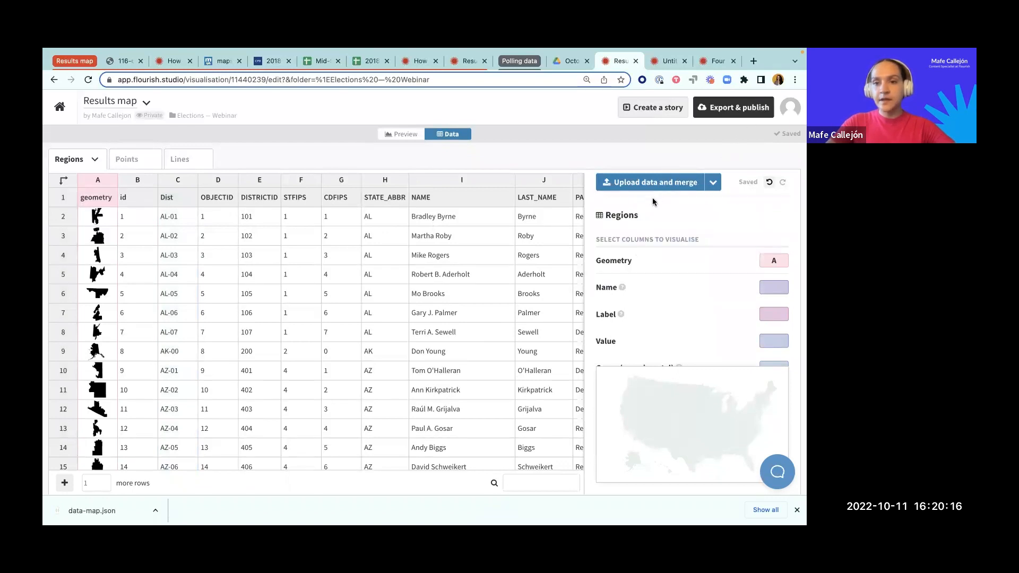
click(643, 183)
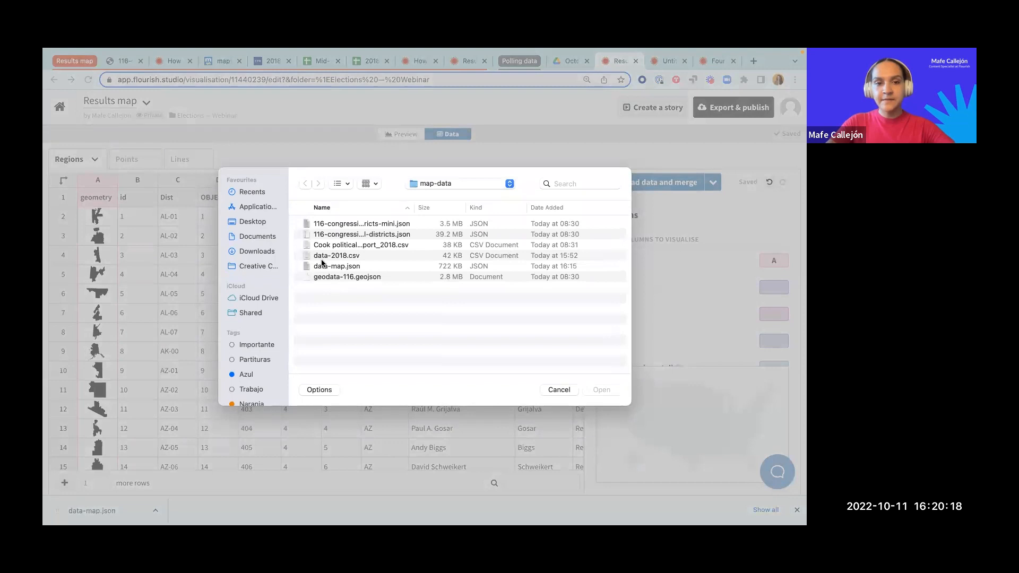
click(320, 257)
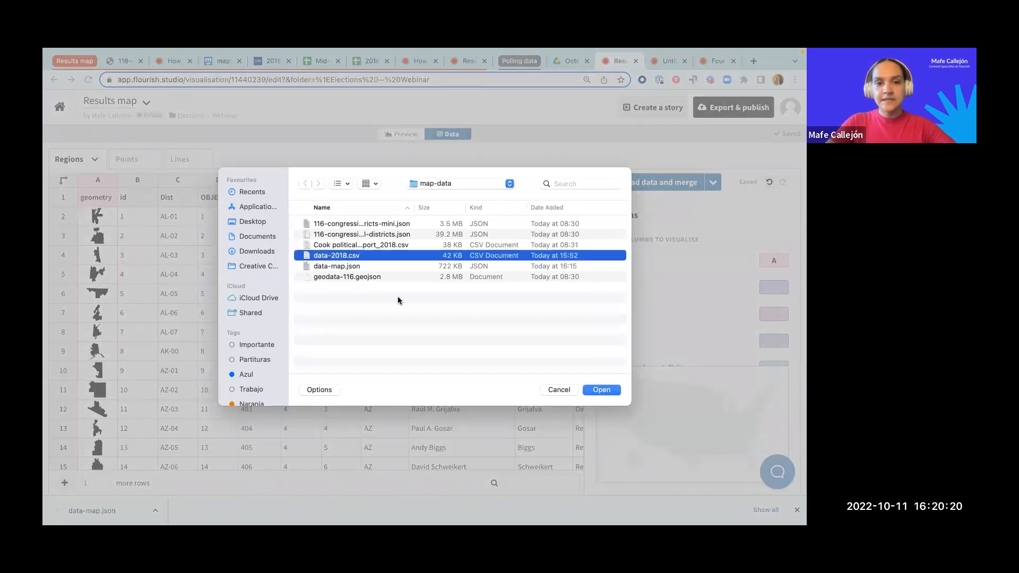
click(602, 390)
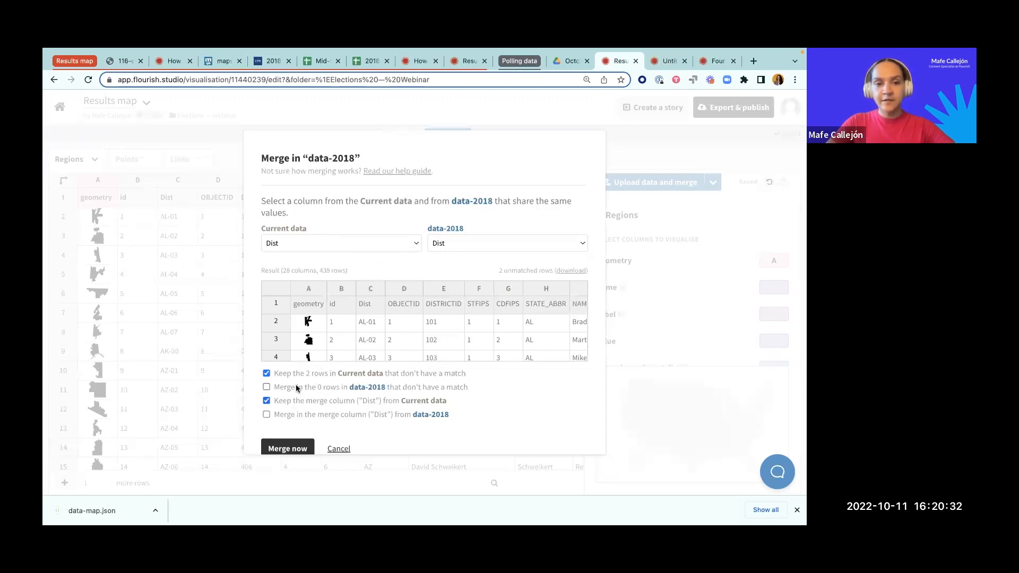
scroll(296, 388, down, 1)
click(274, 428)
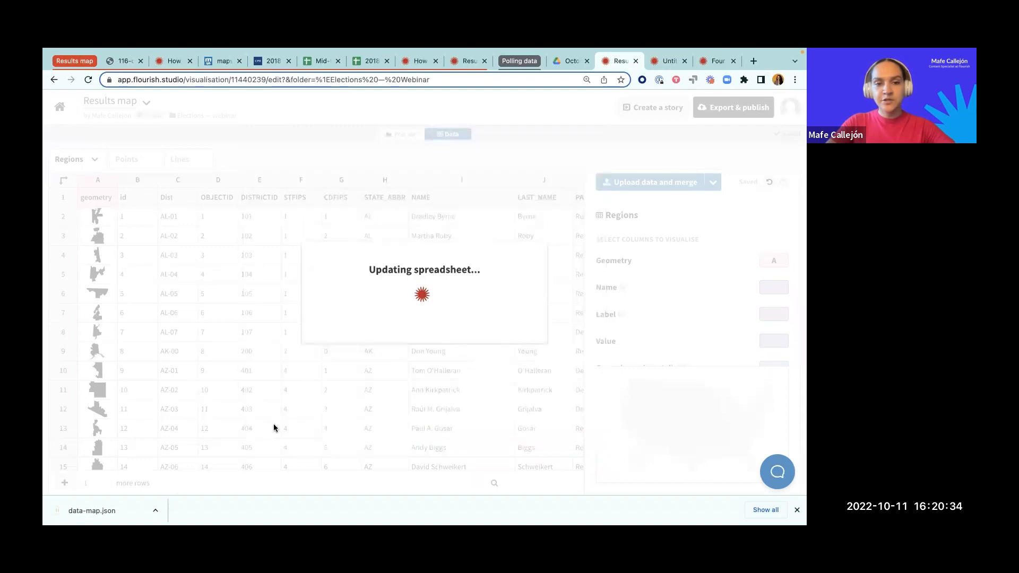
click(380, 312)
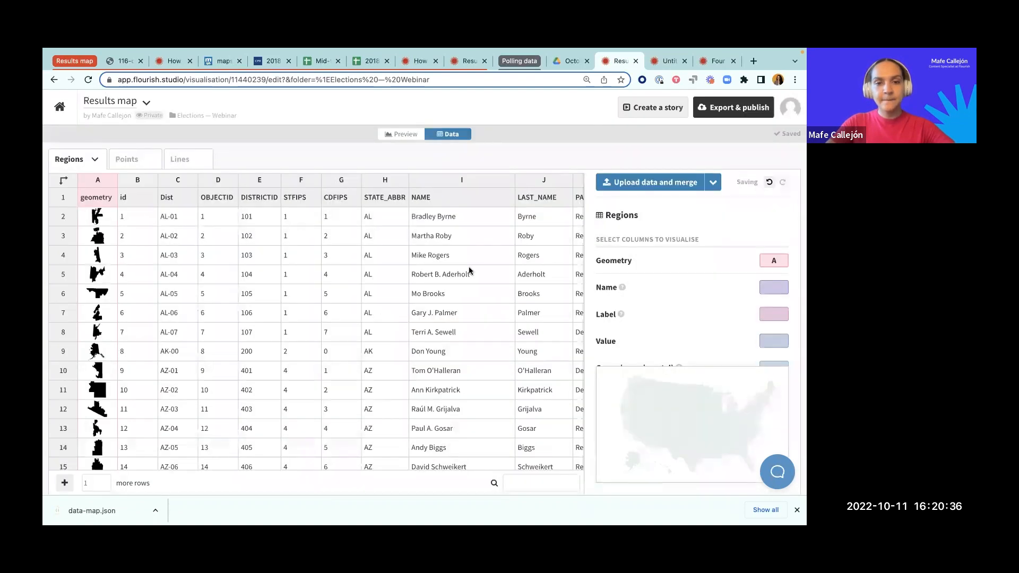
Step: Examine the columns merged into the Regions sheet, from winner through the vote counts and percentages to the winner color codes
scroll(359, 322, right, 10)
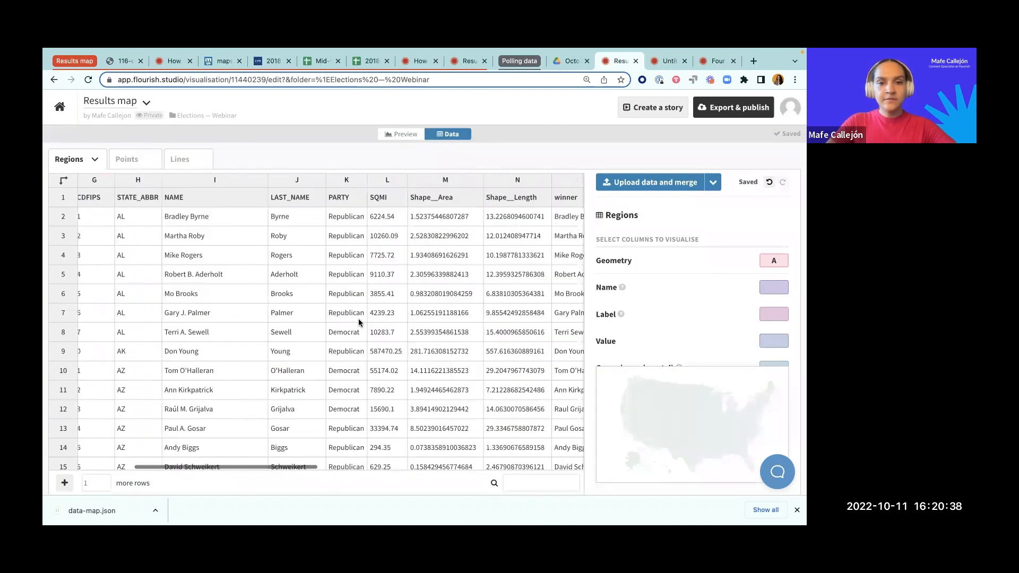
scroll(358, 318, right, 4)
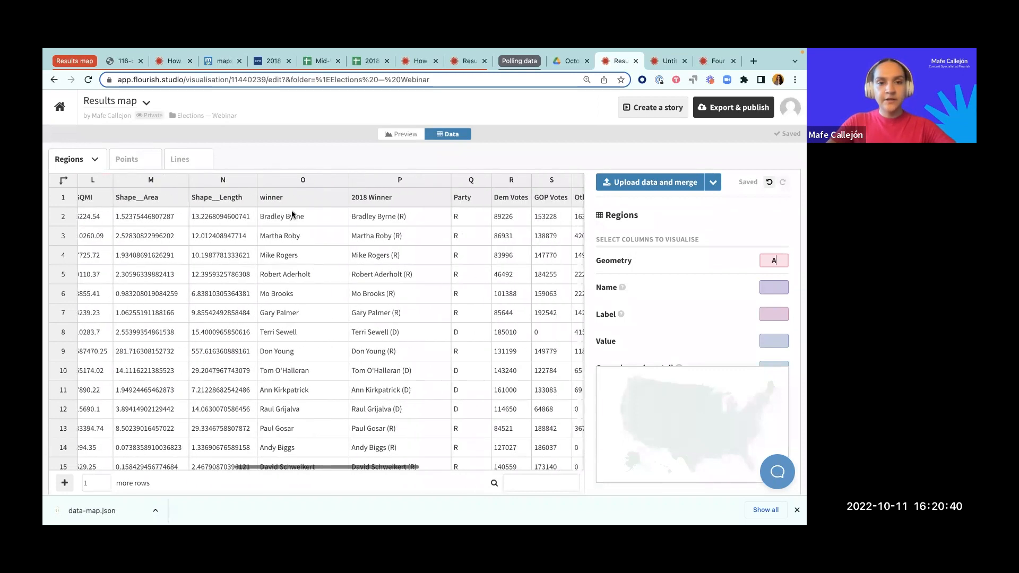
click(285, 182)
scroll(228, 217, right, 10)
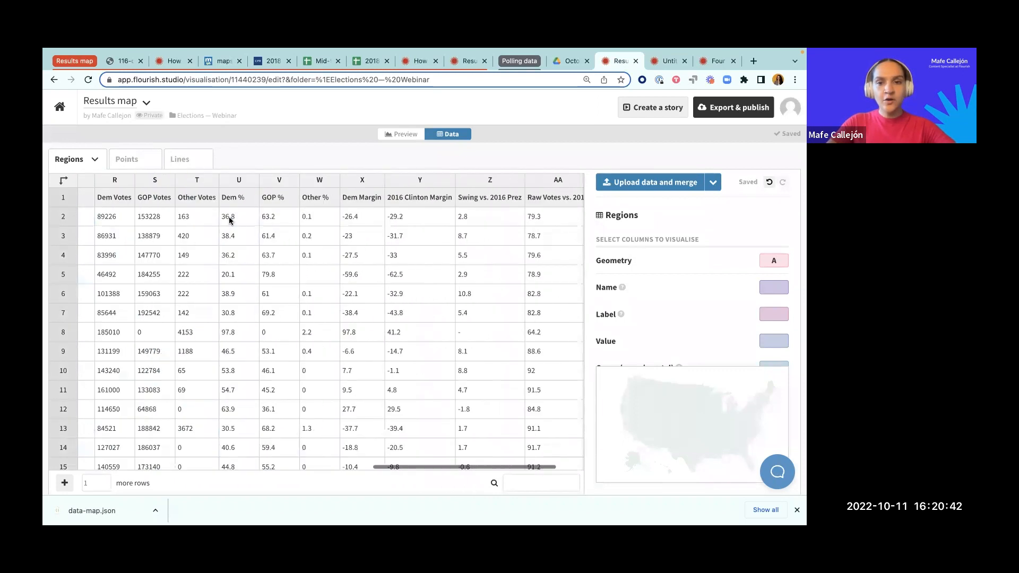
scroll(228, 217, left, 4)
scroll(228, 217, left, 4)
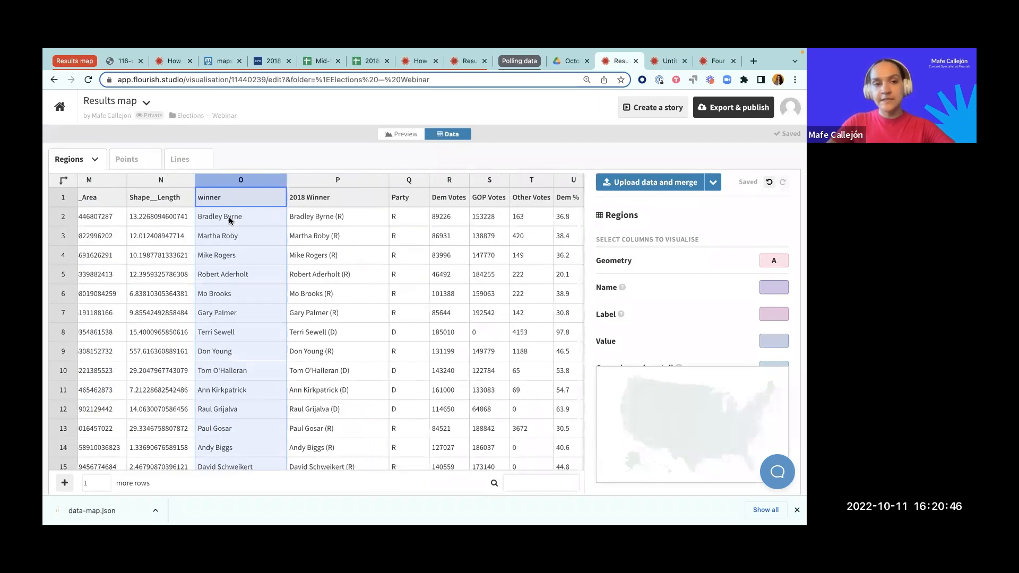
scroll(308, 240, right, 2)
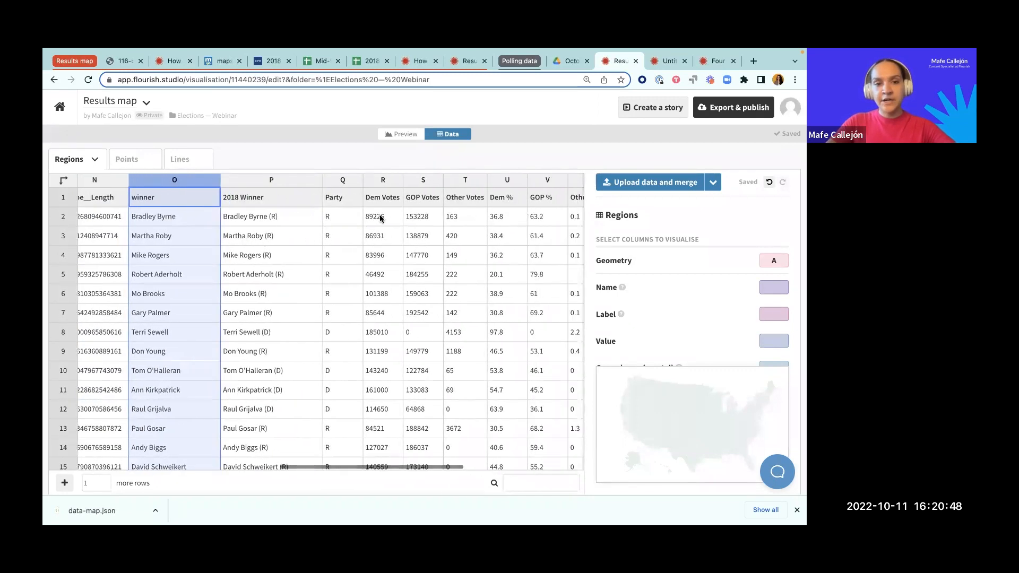
scroll(308, 240, right, 5)
scroll(365, 242, right, 1)
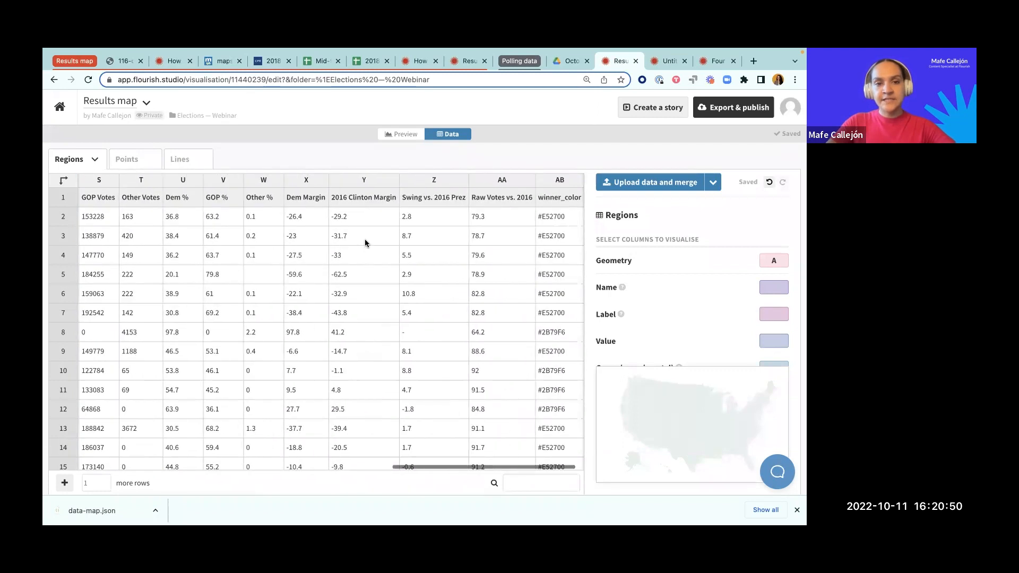
click(552, 180)
scroll(405, 276, left, 1)
scroll(405, 276, right, 1)
scroll(434, 286, left, 3)
scroll(435, 291, left, 10)
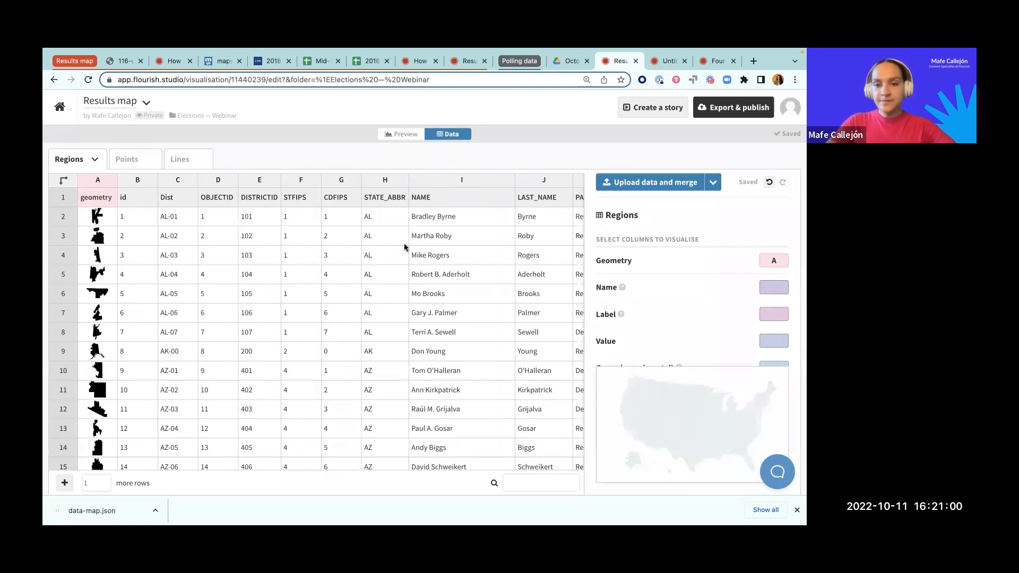
Step: Assign column C as the region Name and column K (PARTY) as the Value, and preview the map's district popups
click(622, 287)
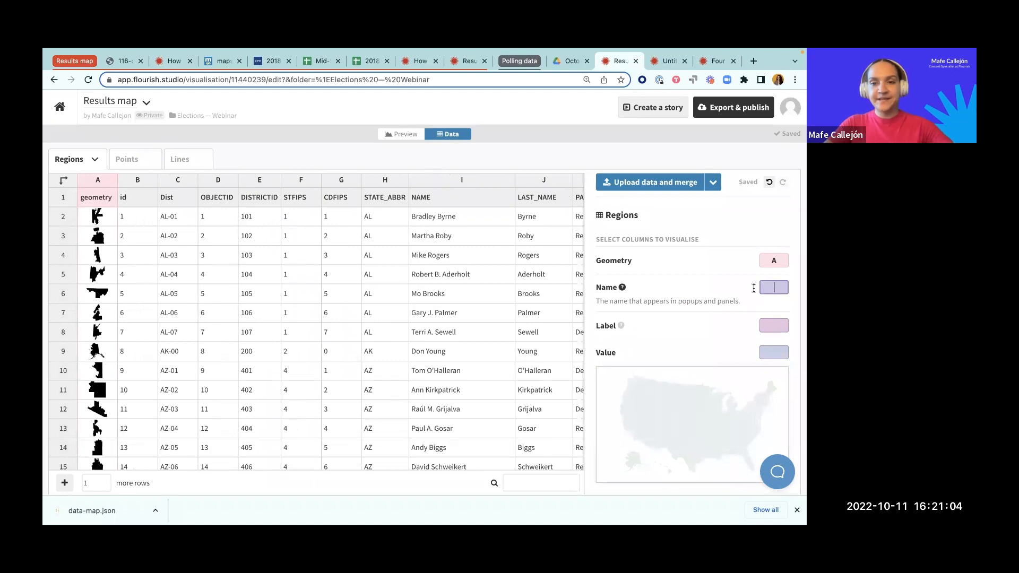
text(C)
scroll(739, 343, down, 1)
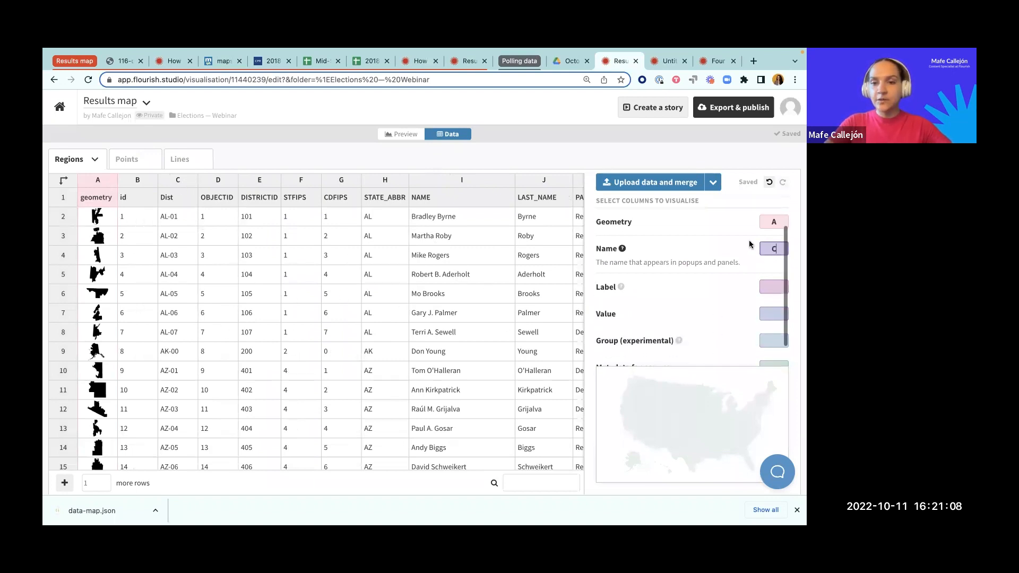
click(771, 318)
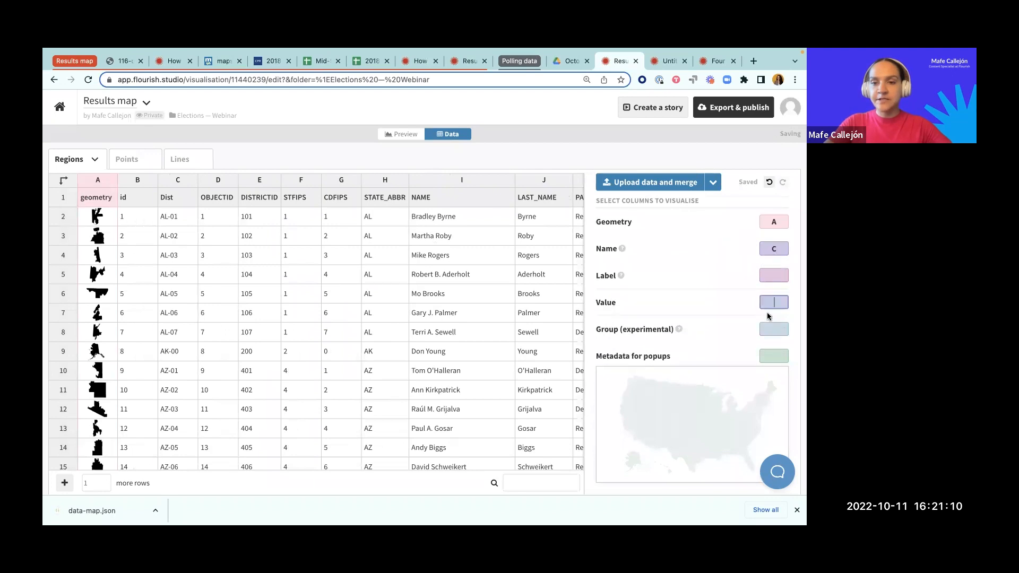
scroll(520, 333, right, 8)
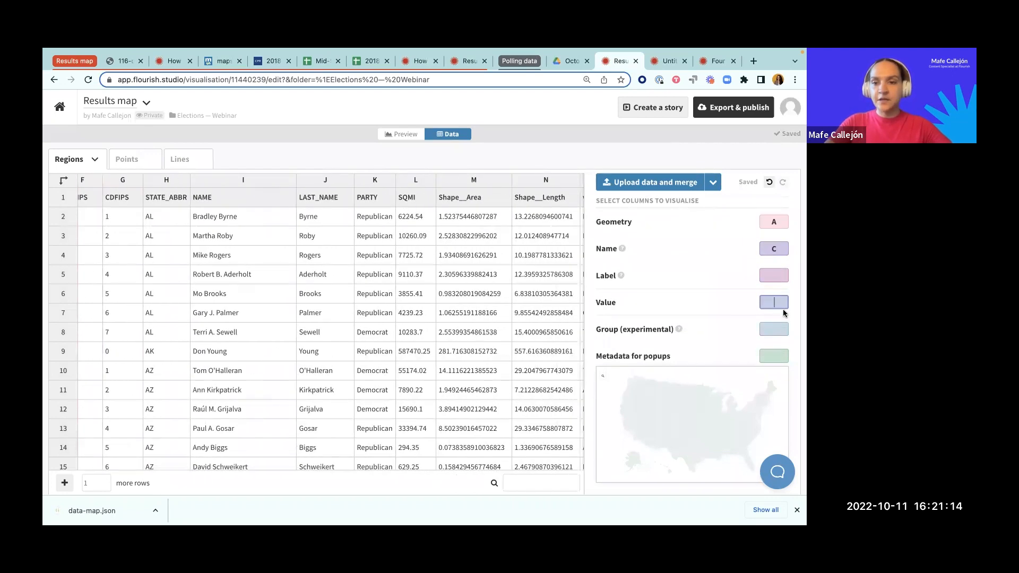
click(769, 330)
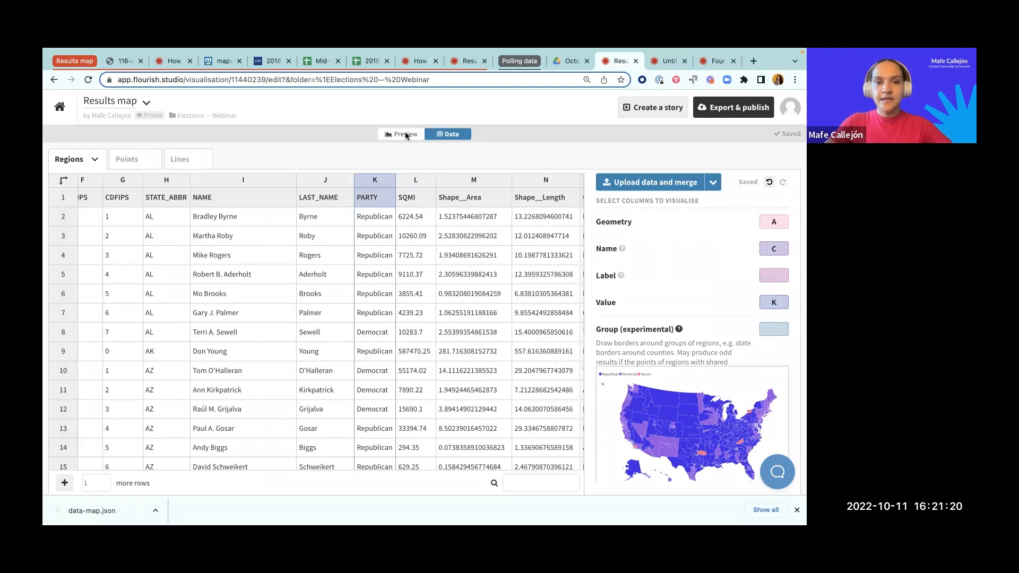
click(405, 133)
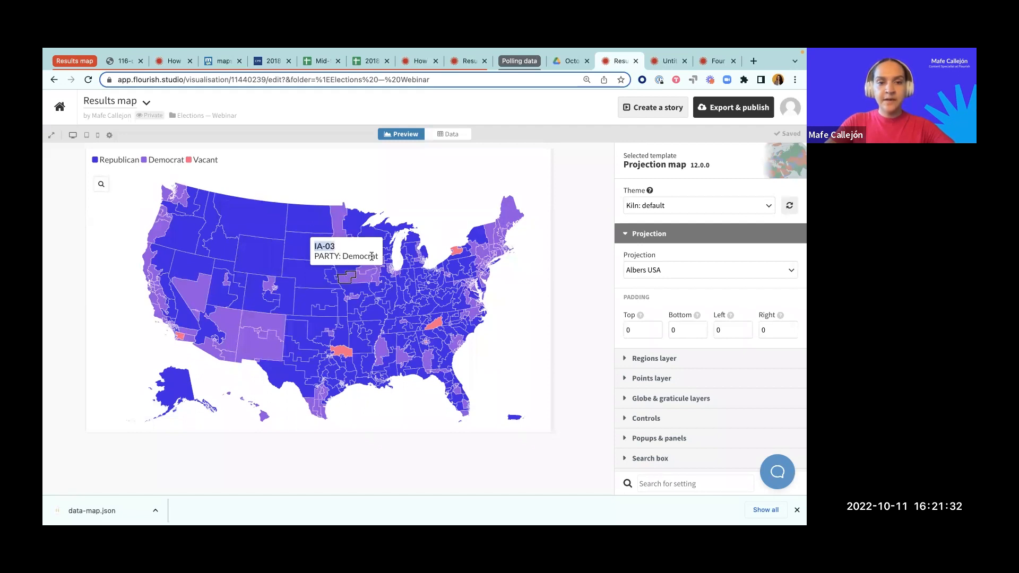
drag(376, 257, 307, 259)
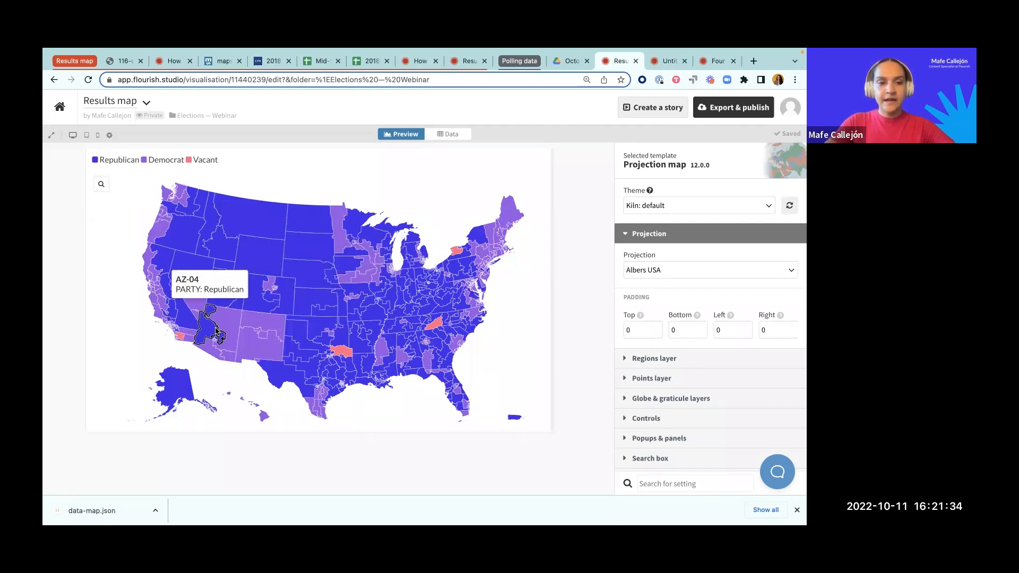
Step: Look up the Republican, Democrat and Vacant map colors in the TextEdit note Untitled 2.rtf and return to the Flourish Results map
key(ctrl+Up)
click(158, 319)
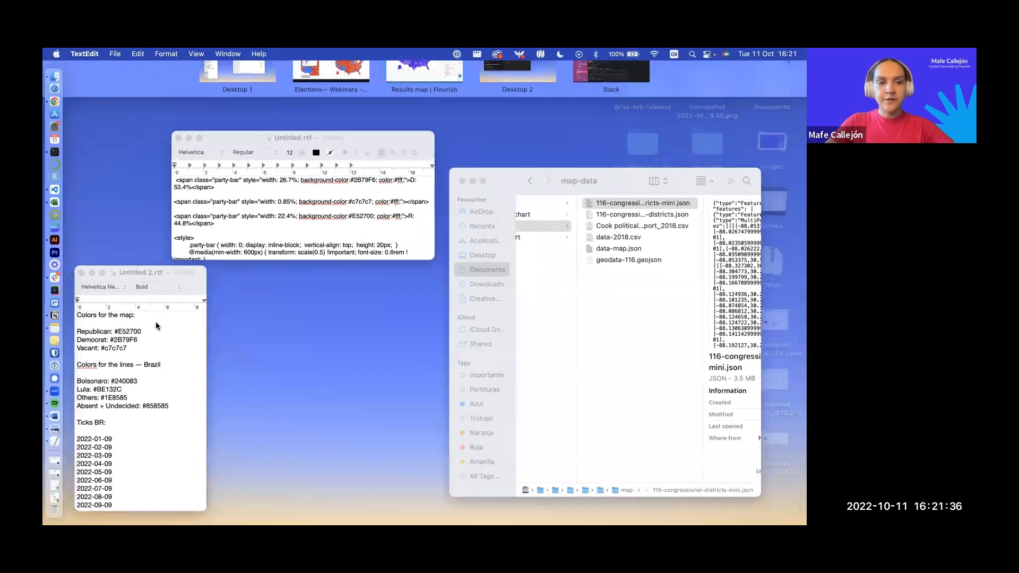
drag(145, 330, 82, 318)
key(super+c)
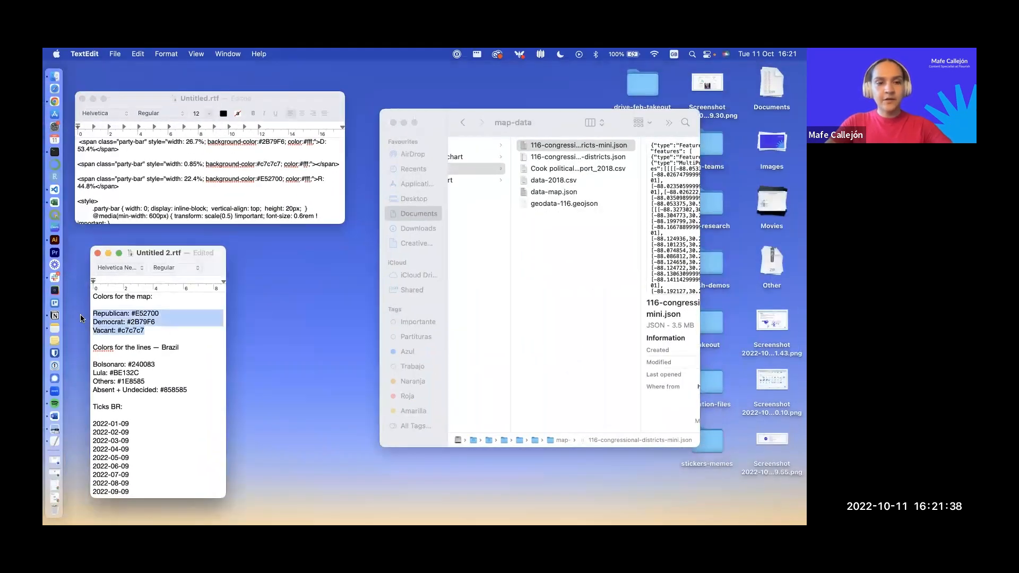
key(ctrl+Up)
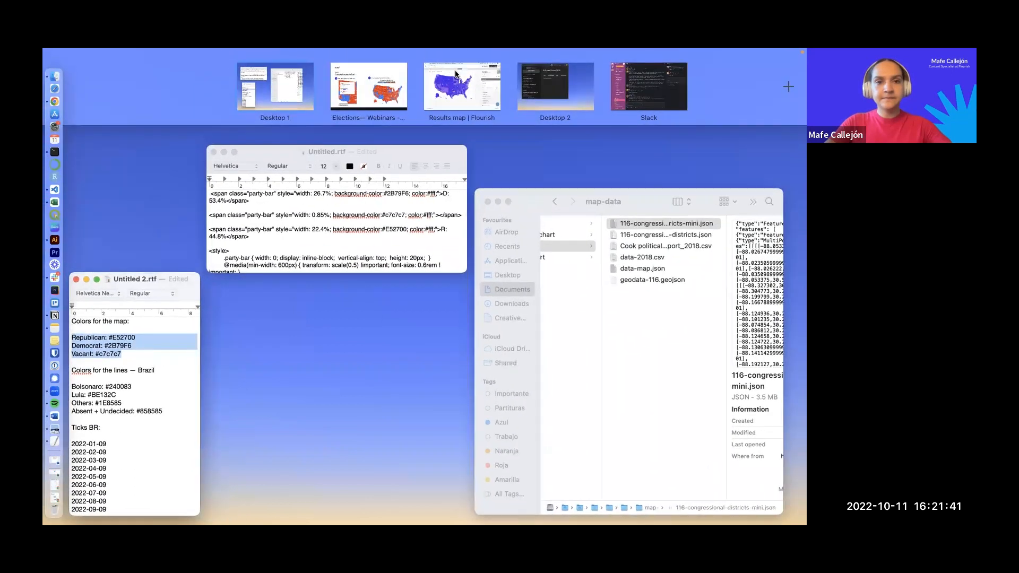
click(456, 74)
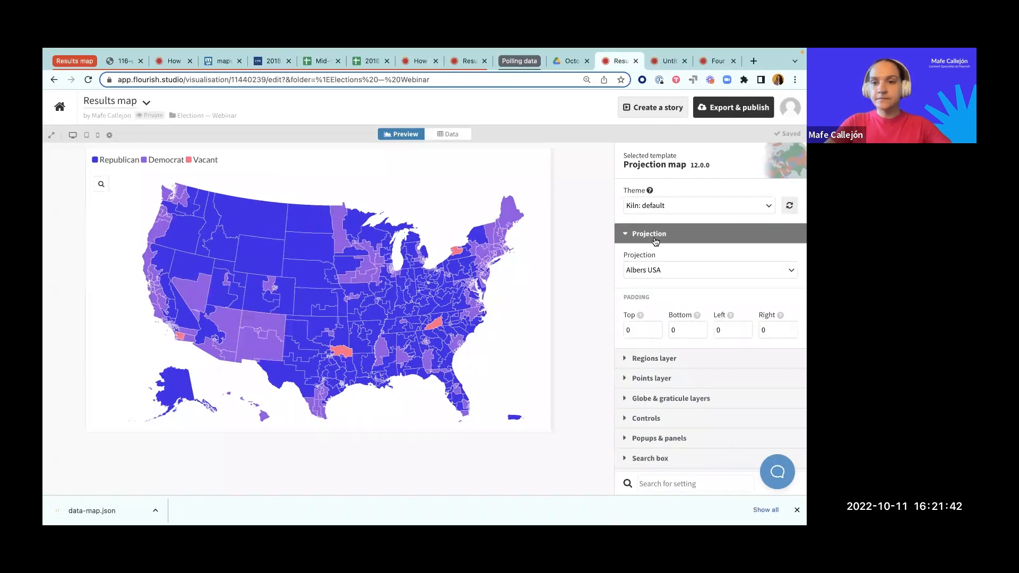
Step: Set the Regions layer's custom fill overrides to Republican: #E52700, Democrat: #2B79F6 and Vacant: #c7c7c7
click(653, 237)
click(651, 263)
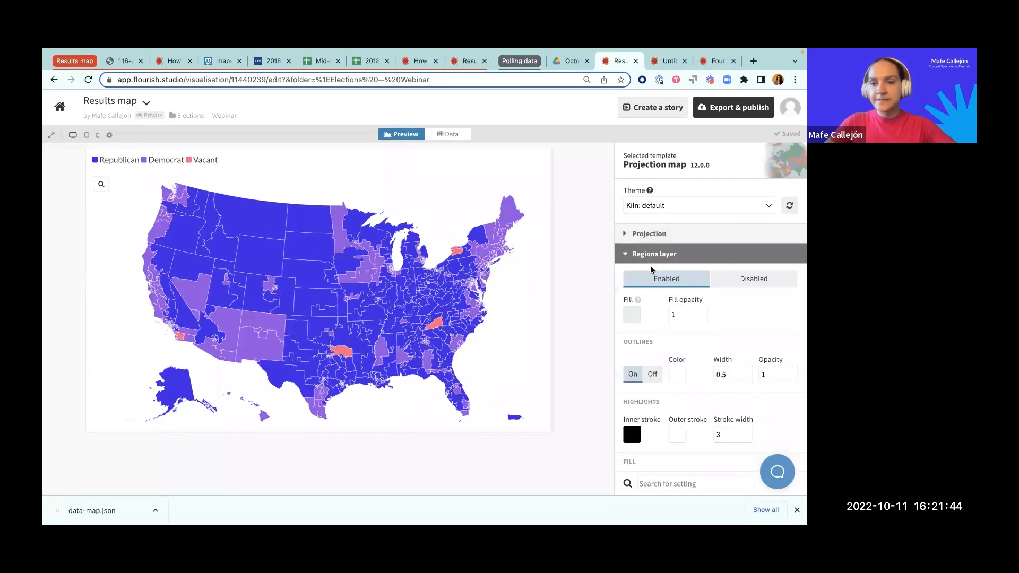
click(639, 339)
key(super+v)
click(572, 320)
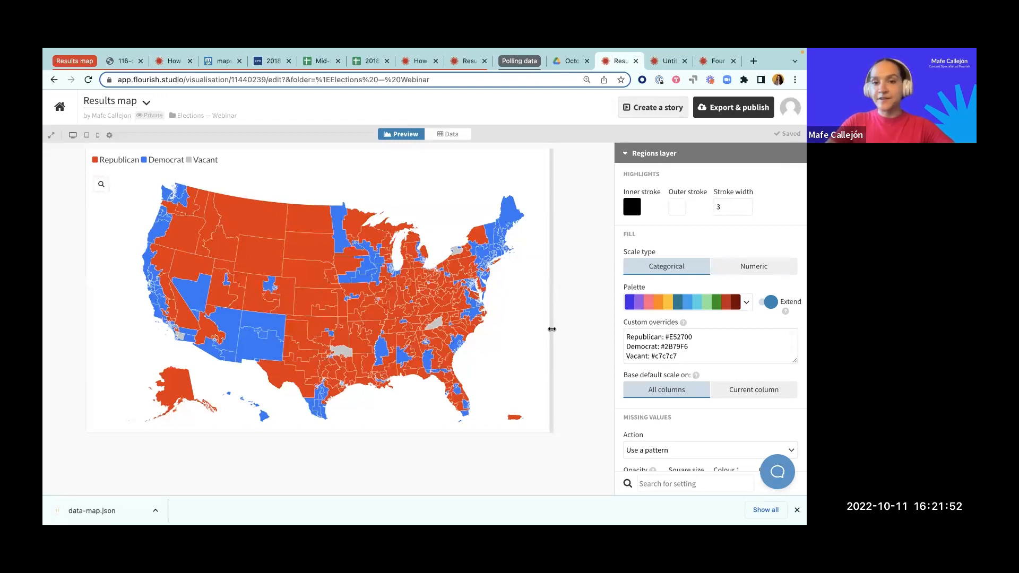
Step: Check the popups of several recolored districts, including NE-03, ND-00 and WY-00, and close the Regions layer settings
mouse_move(290, 277)
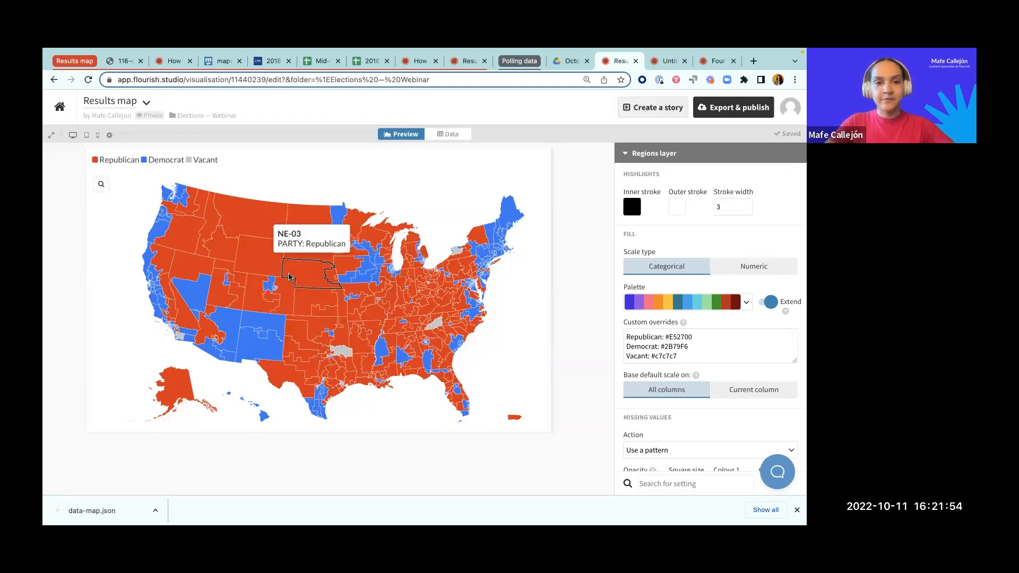
mouse_move(299, 232)
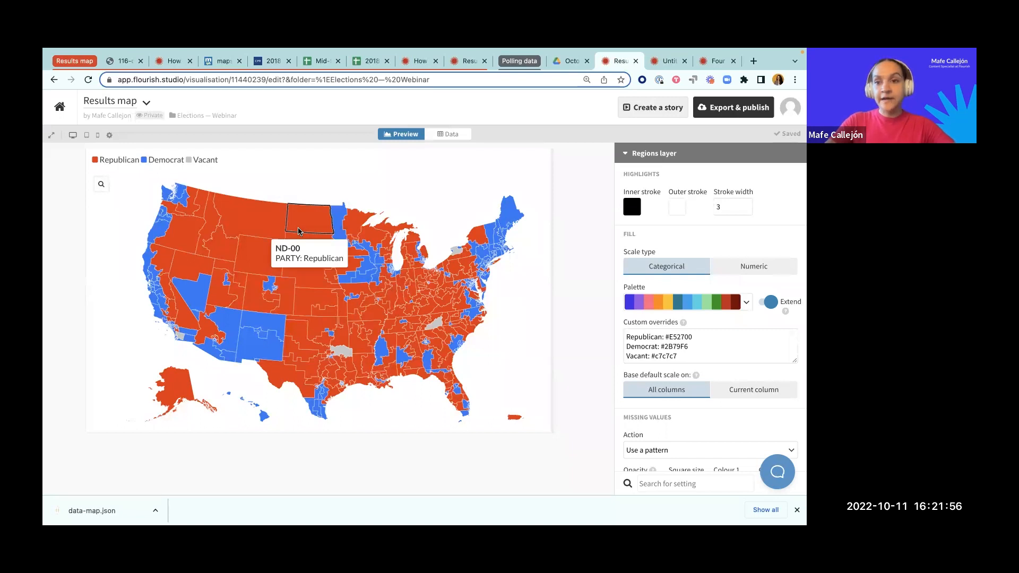
mouse_move(463, 336)
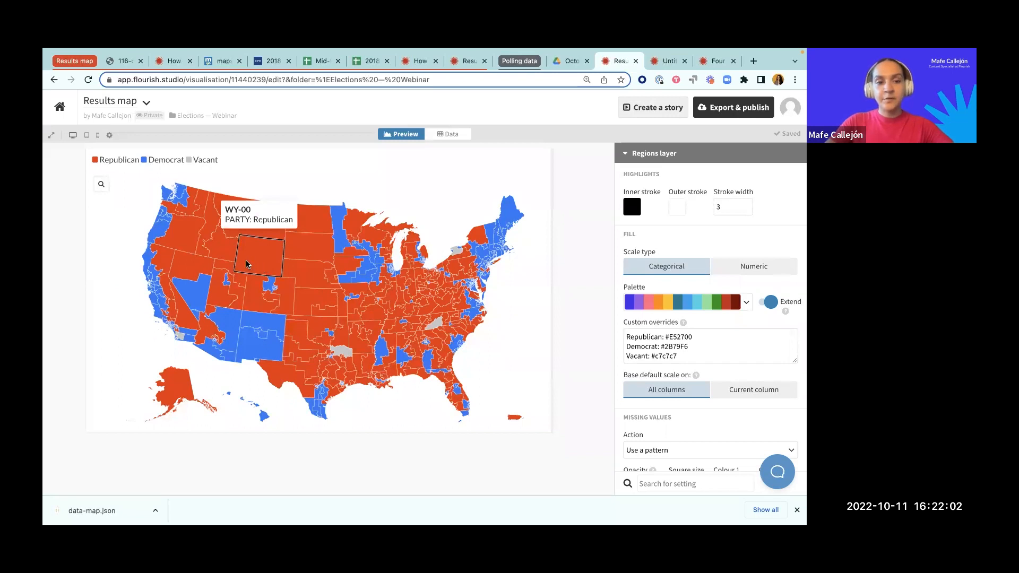
mouse_move(194, 294)
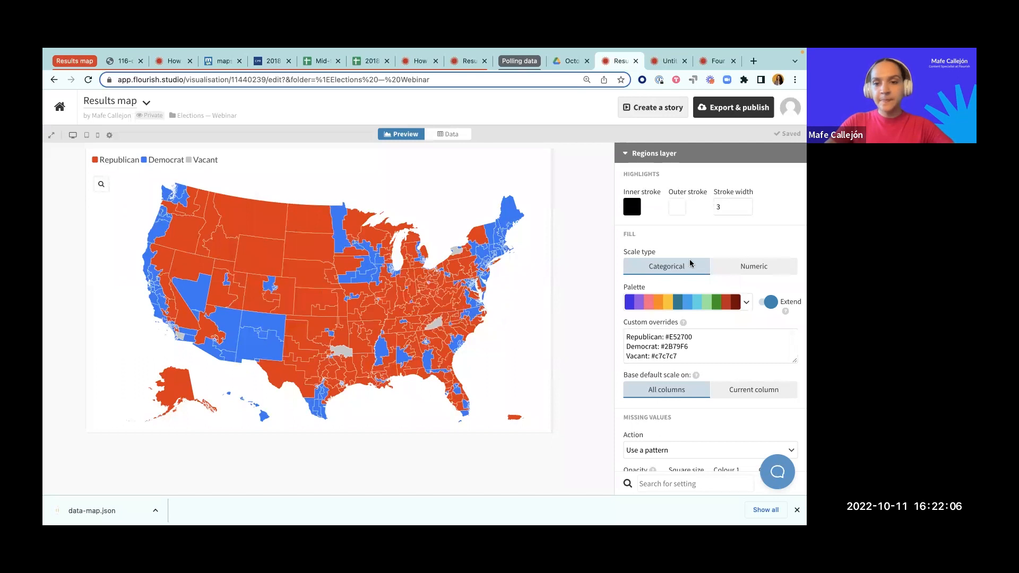
scroll(690, 264, up, 2)
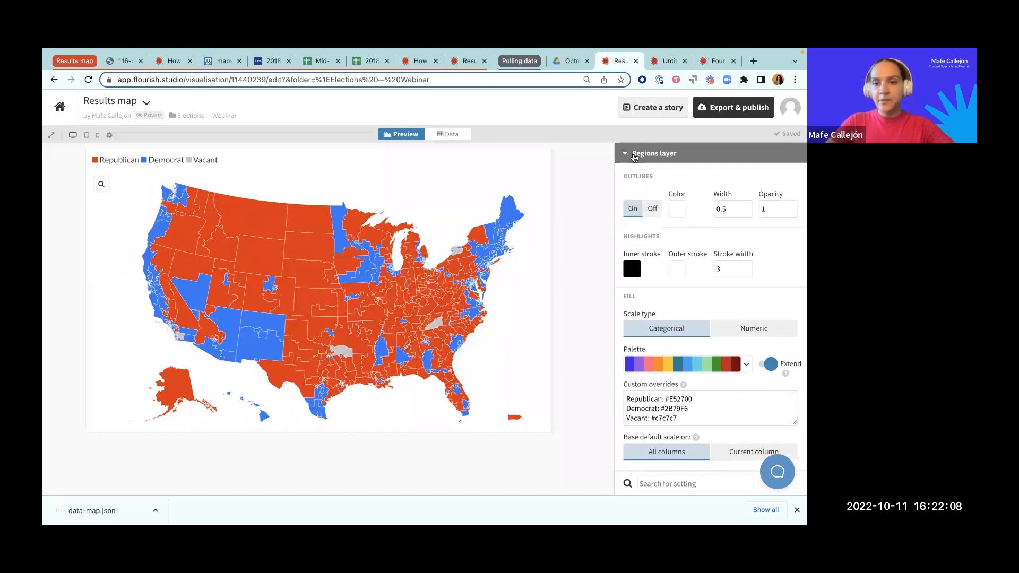
click(634, 155)
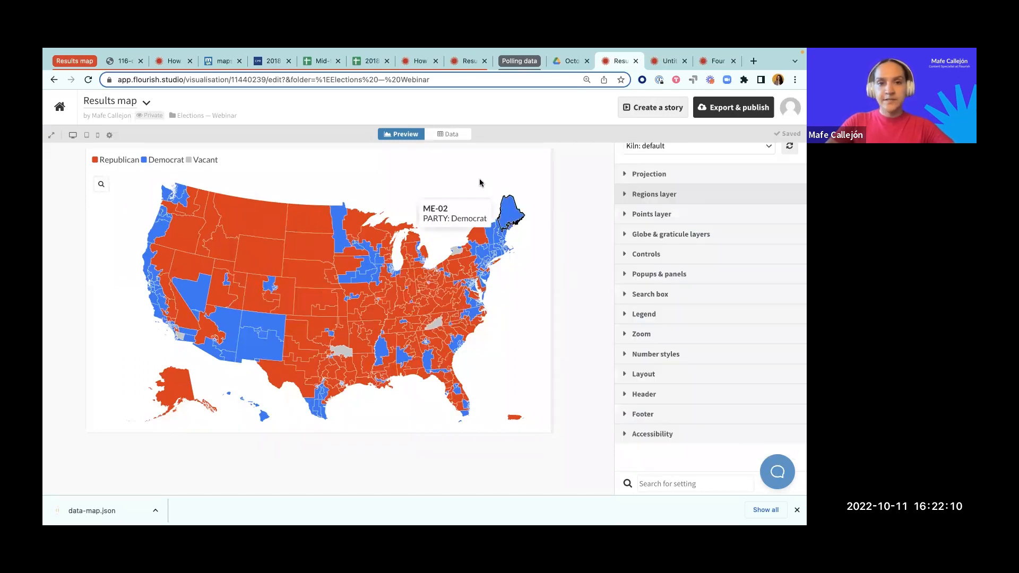
Step: Assign column H (STATE_ABBR) as the region Group in the Regions data and return to the map preview
click(450, 135)
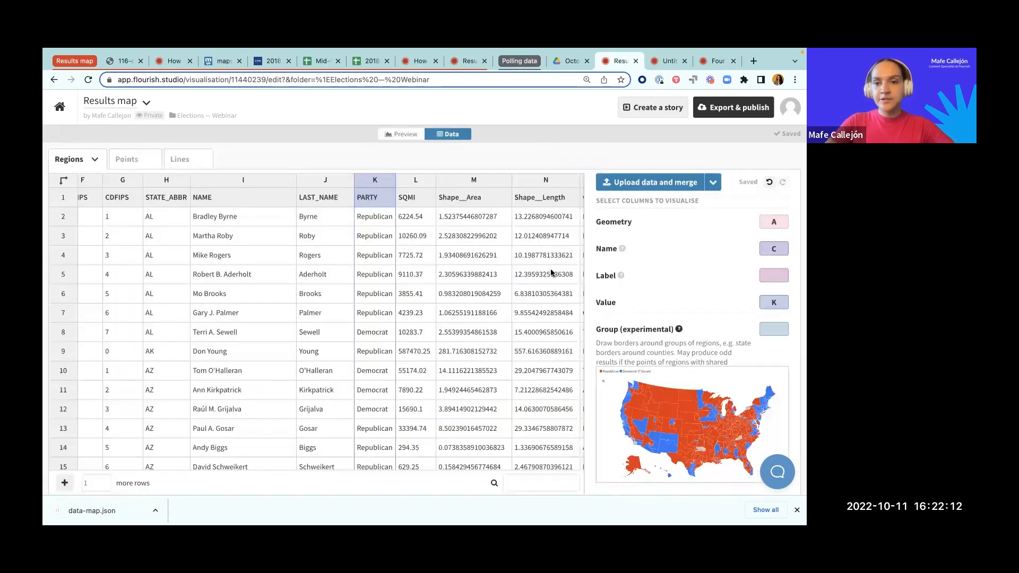
scroll(604, 287, down, 2)
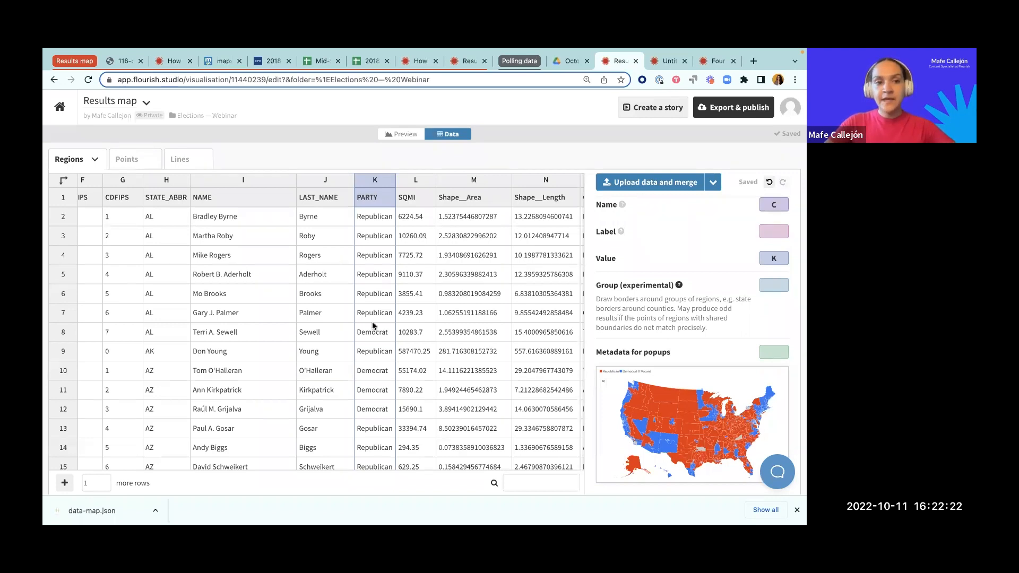
click(764, 284)
text(H)
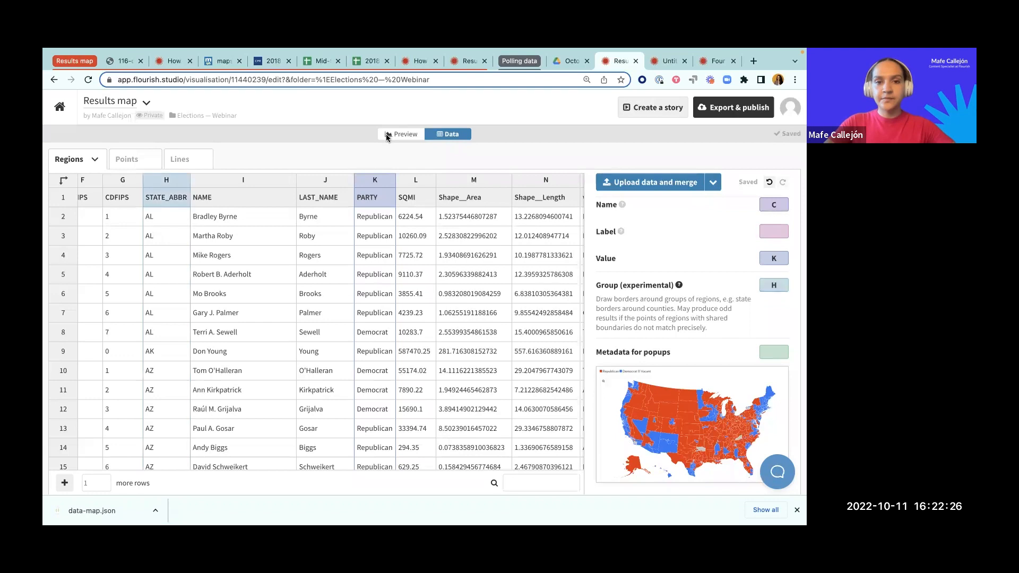
click(402, 134)
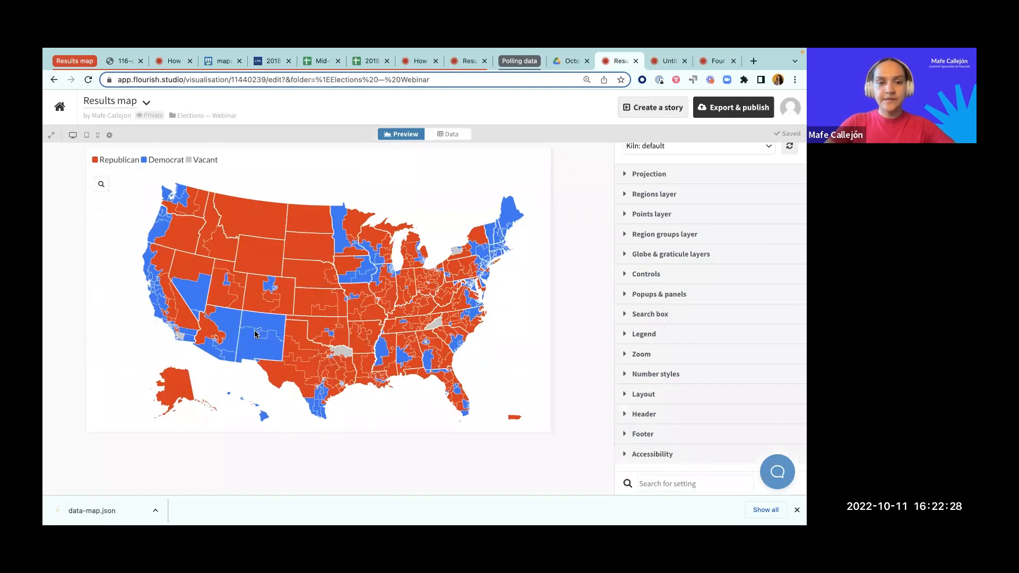
Step: Set the region groups' border width to 2 and close the Region groups layer settings
click(668, 236)
triple_click(682, 301)
text(2)
click(589, 305)
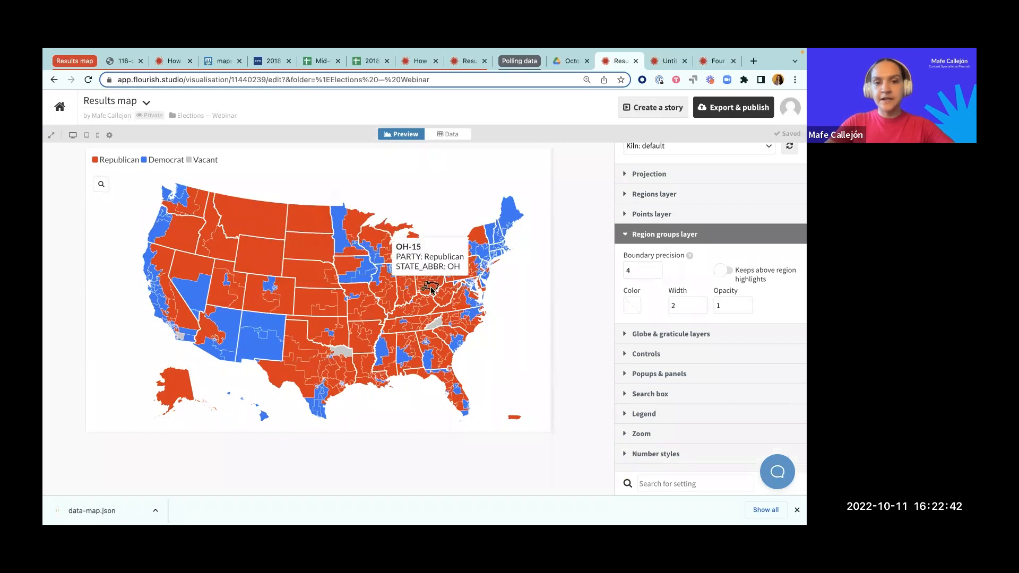
click(620, 231)
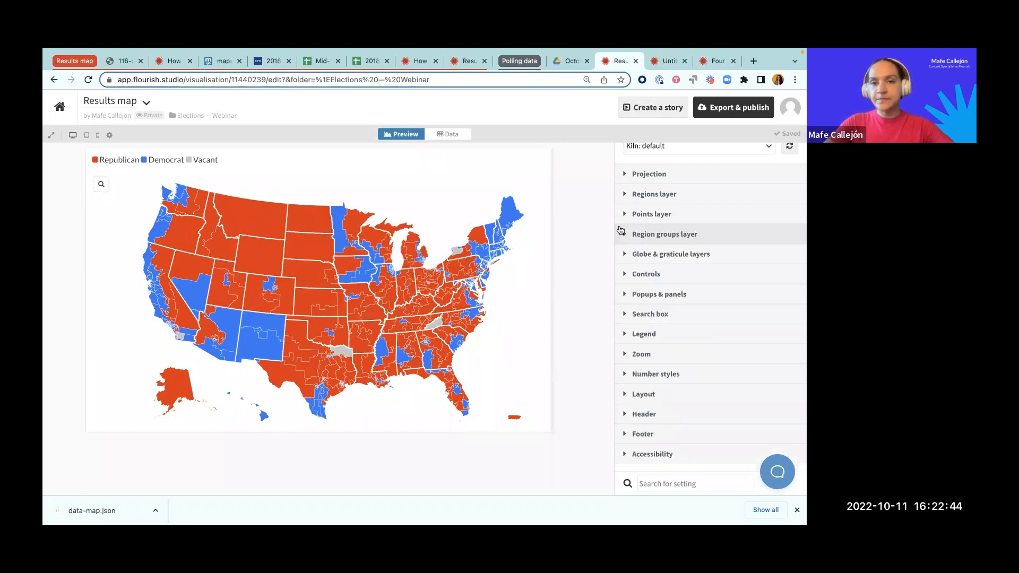
Step: Review the Dem %, GOP % and Other % columns in the Regions data sheet
click(443, 135)
scroll(409, 278, right, 15)
scroll(409, 277, right, 5)
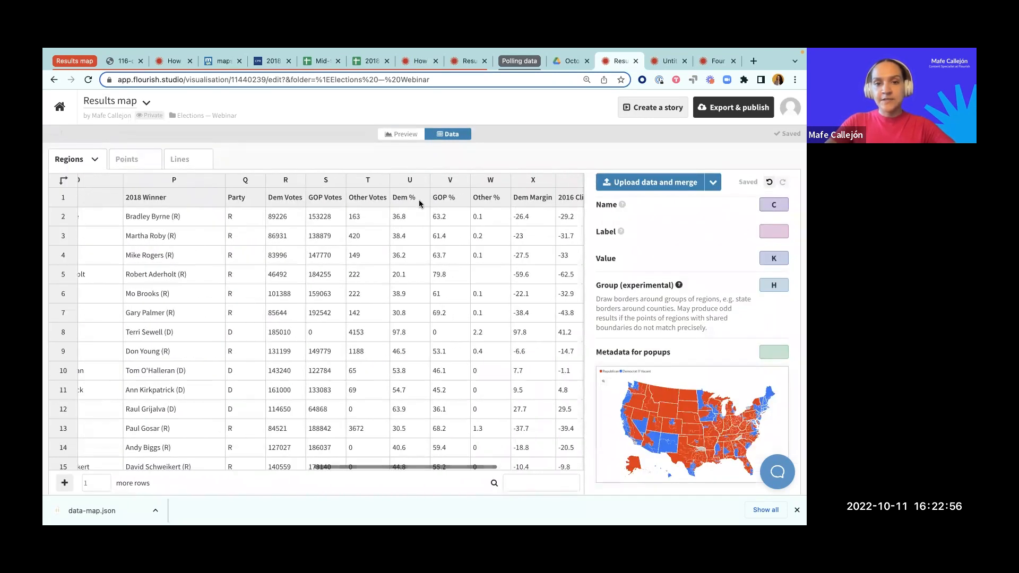
click(409, 180)
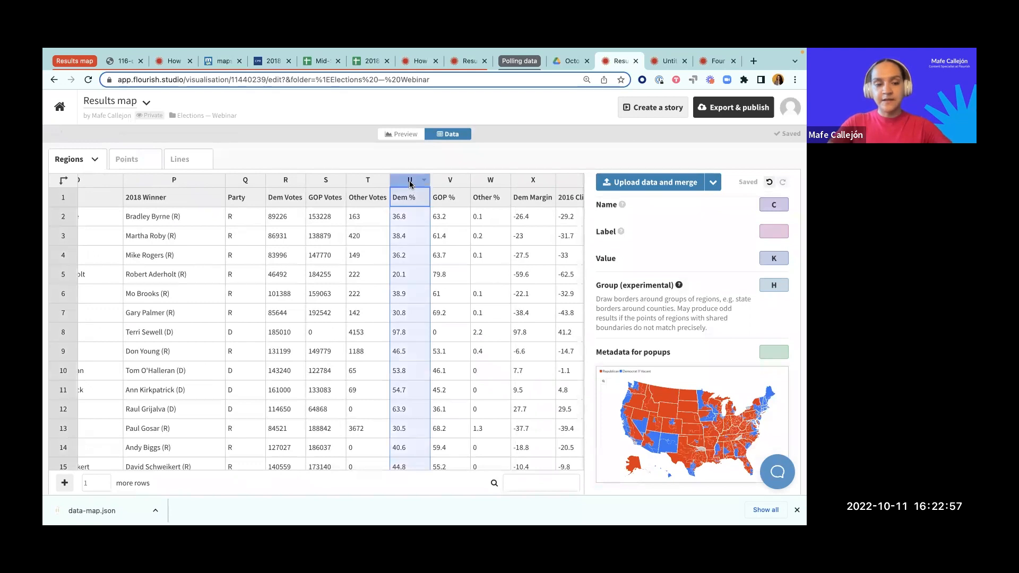
click(455, 180)
click(477, 180)
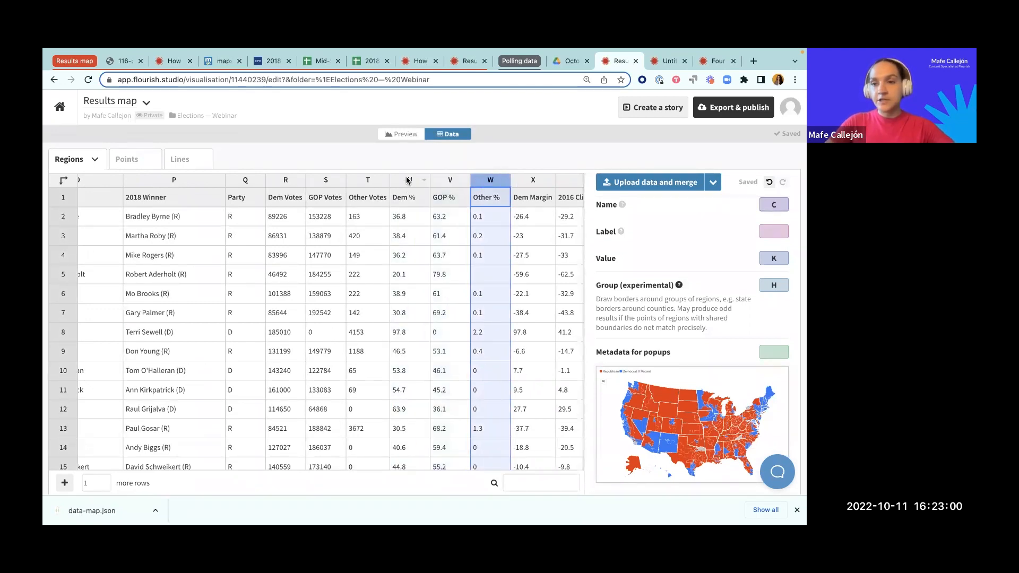
Step: Switch to the Flourish help article on adding charts to popups or panels and review its example map through to the popup main content
click(420, 62)
scroll(385, 212, up, 20)
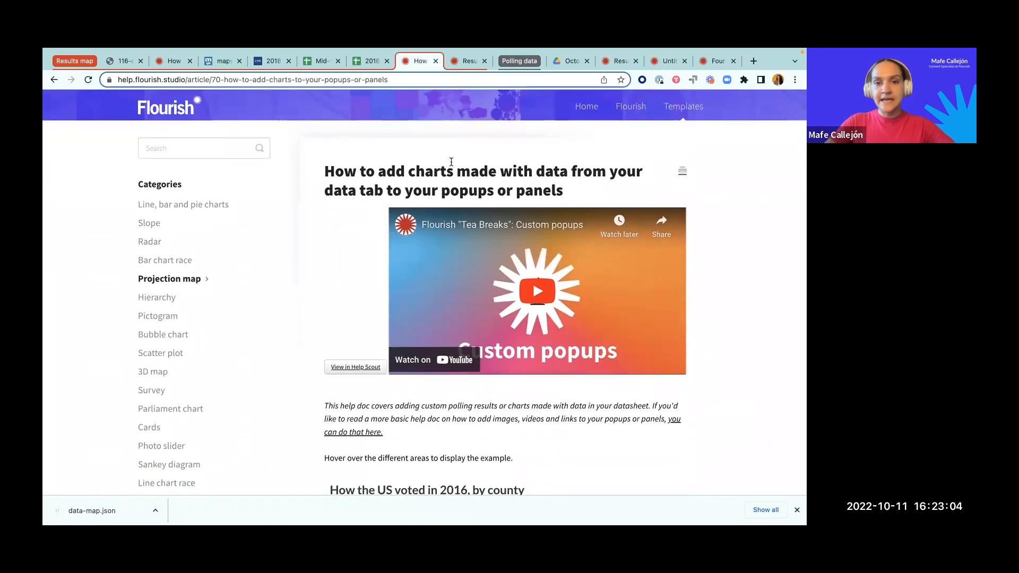
drag(567, 191, 315, 173)
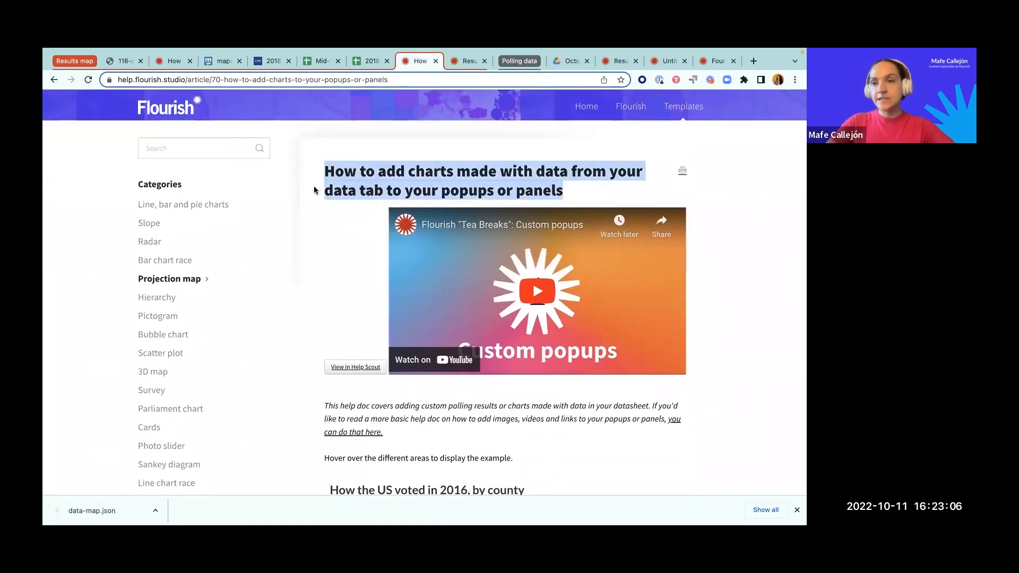
scroll(323, 230, down, 6)
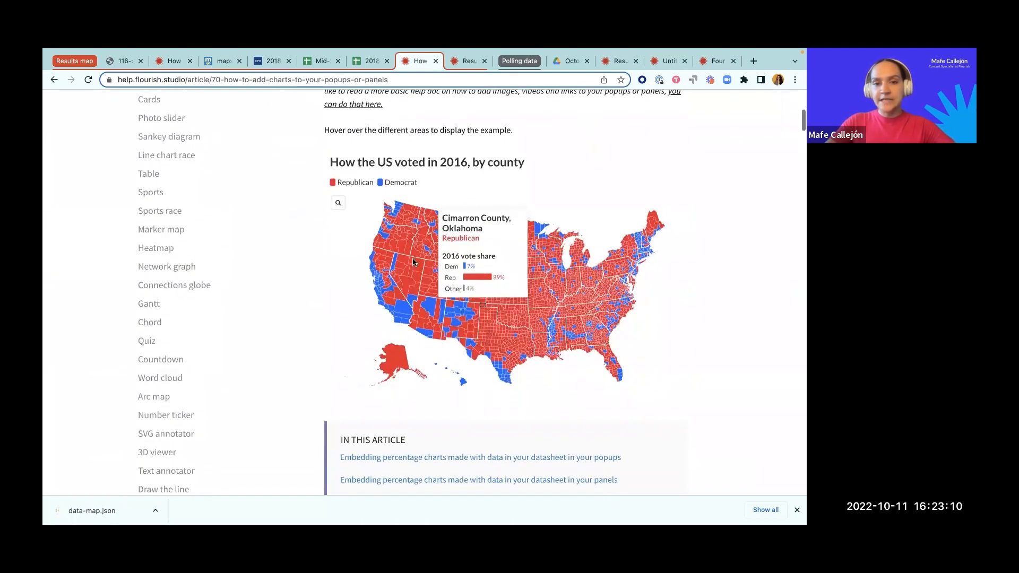
scroll(414, 262, down, 1)
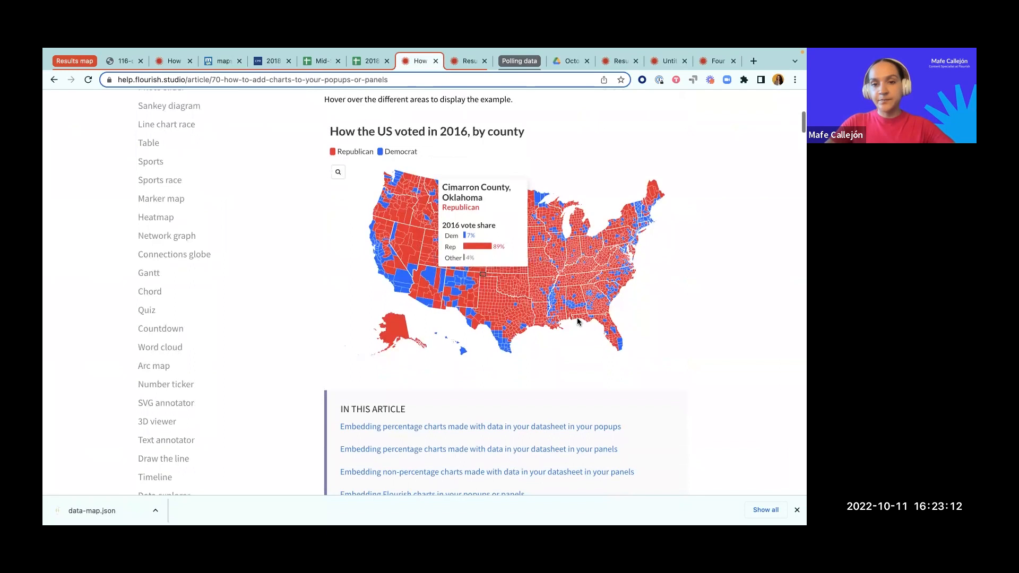
scroll(578, 321, down, 12)
scroll(533, 220, down, 12)
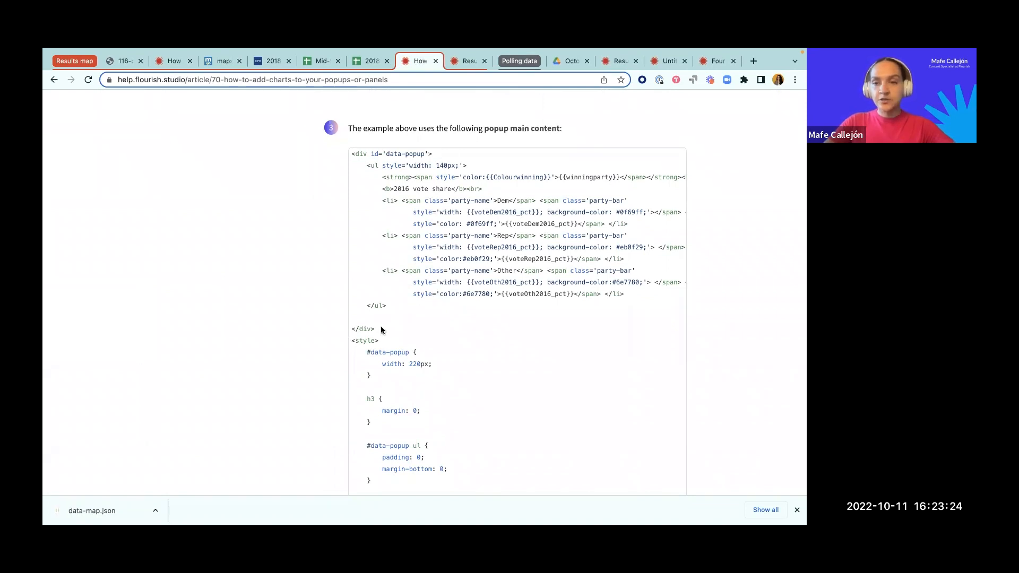
Step: Examine the example's data-popup HTML block and the start of its style section in the popup main content code
drag(376, 319, 327, 158)
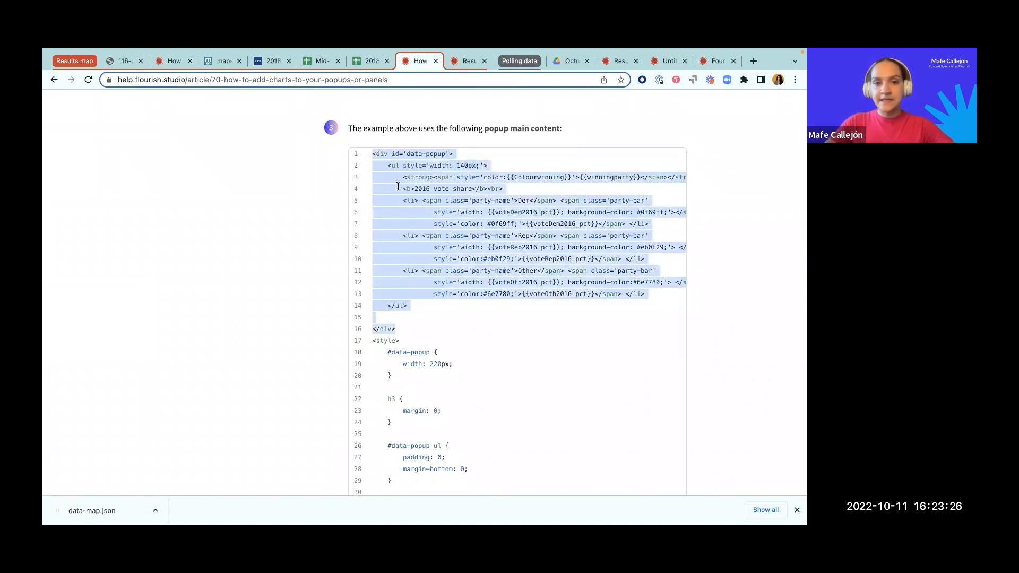
click(405, 321)
scroll(406, 321, down, 2)
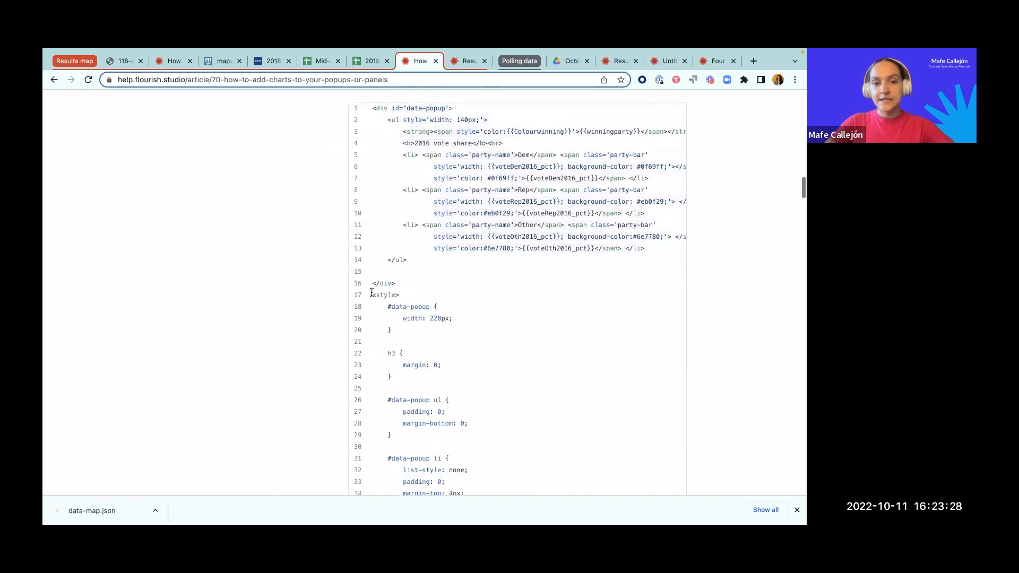
drag(372, 295, 422, 305)
click(444, 295)
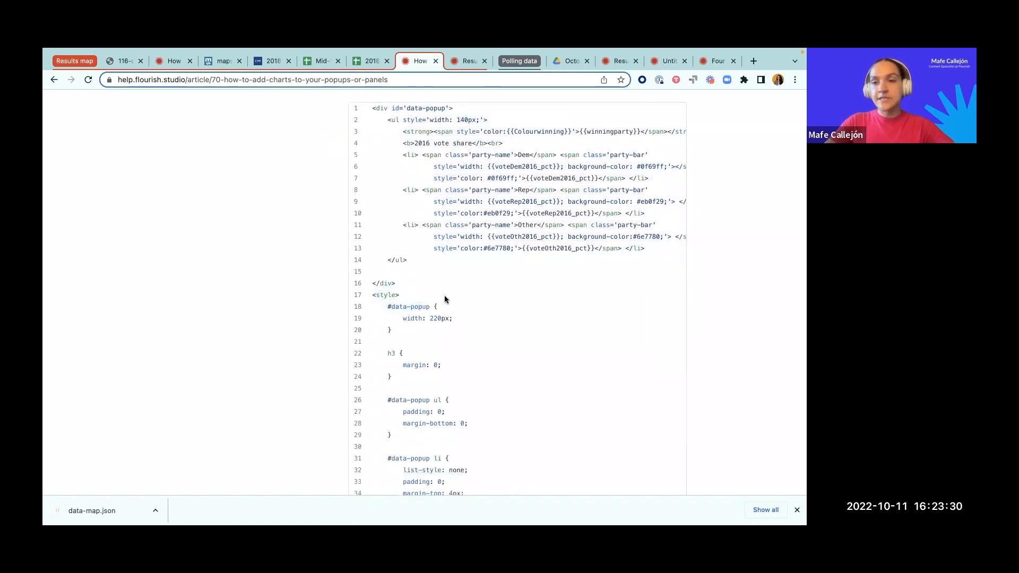
Step: Read through the CSS rules for the data-popup in the example code, comparing them with the vote-share list markup
scroll(443, 296, up, 1)
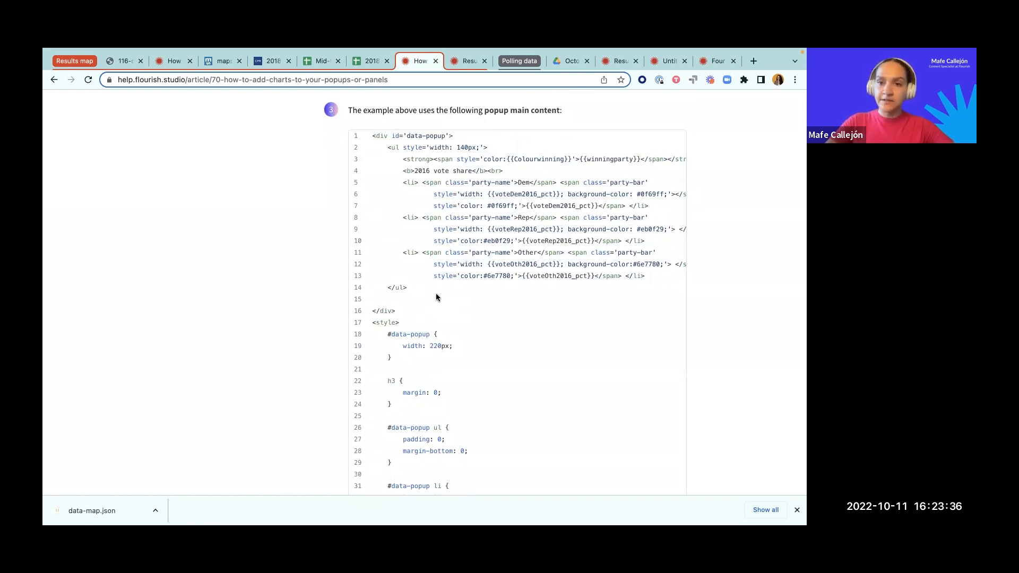
scroll(446, 285, up, 1)
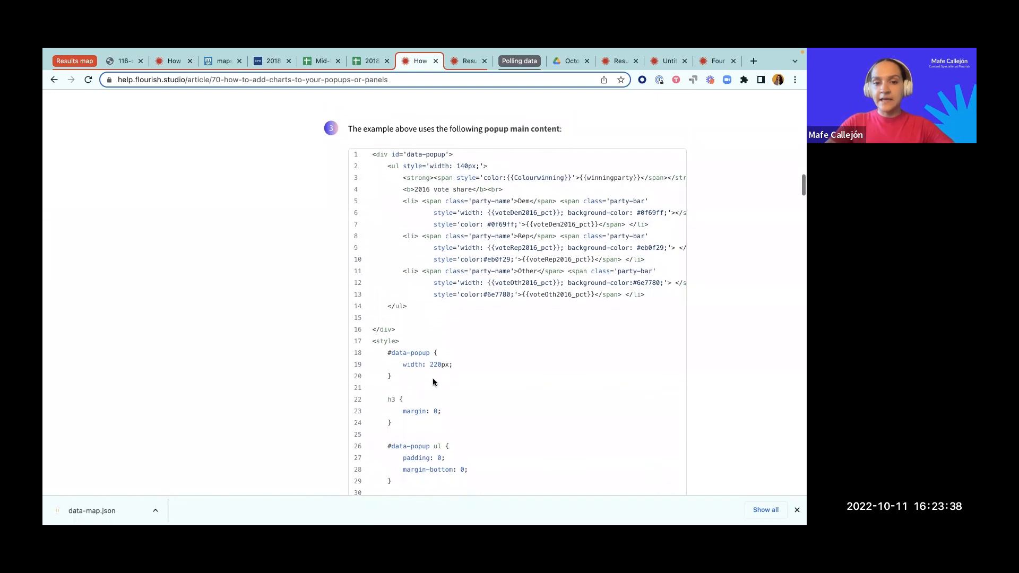
scroll(433, 381, down, 2)
scroll(450, 402, down, 3)
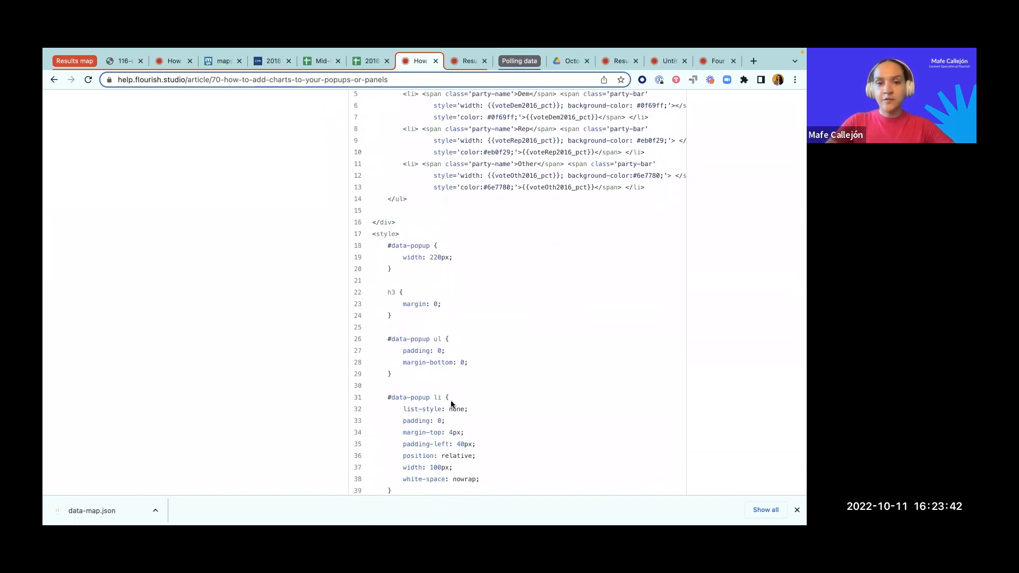
scroll(452, 385, down, 1)
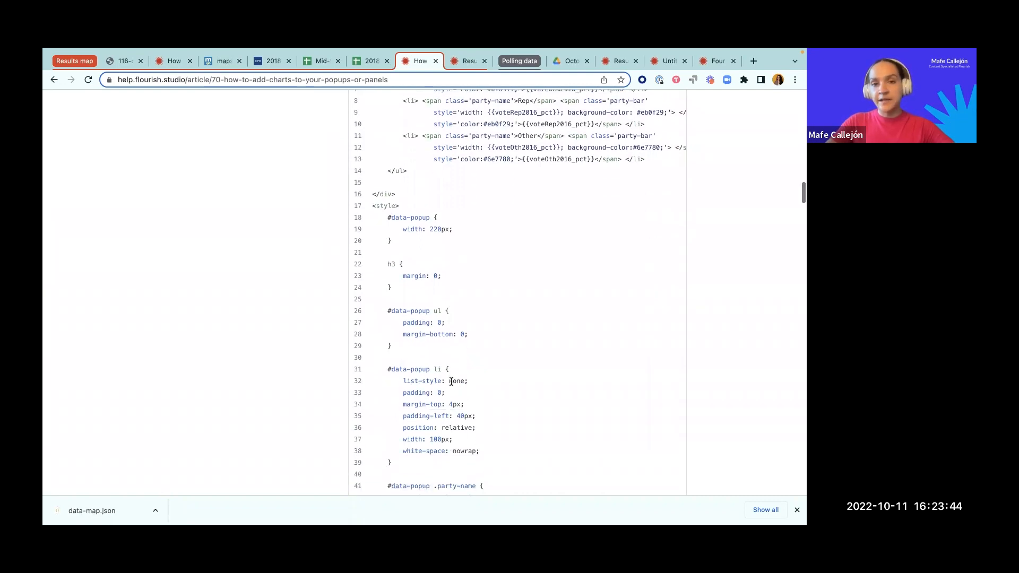
scroll(482, 284, down, 1)
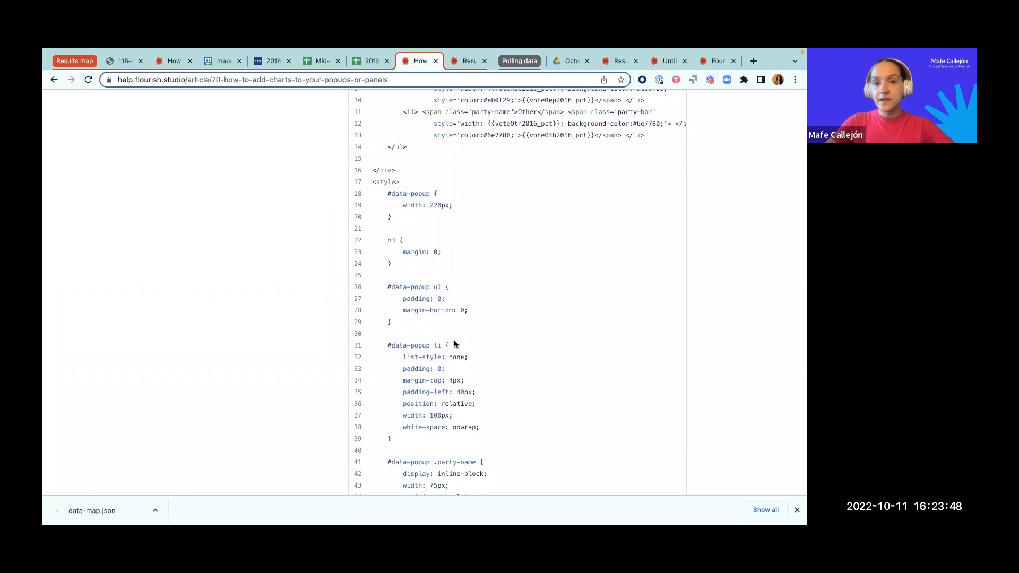
scroll(454, 343, up, 2)
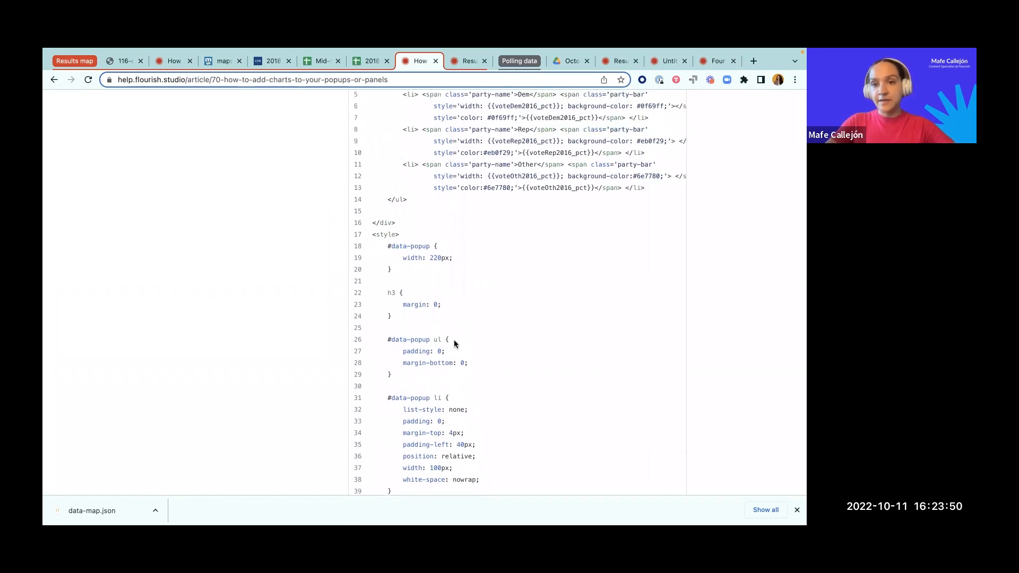
scroll(454, 343, up, 4)
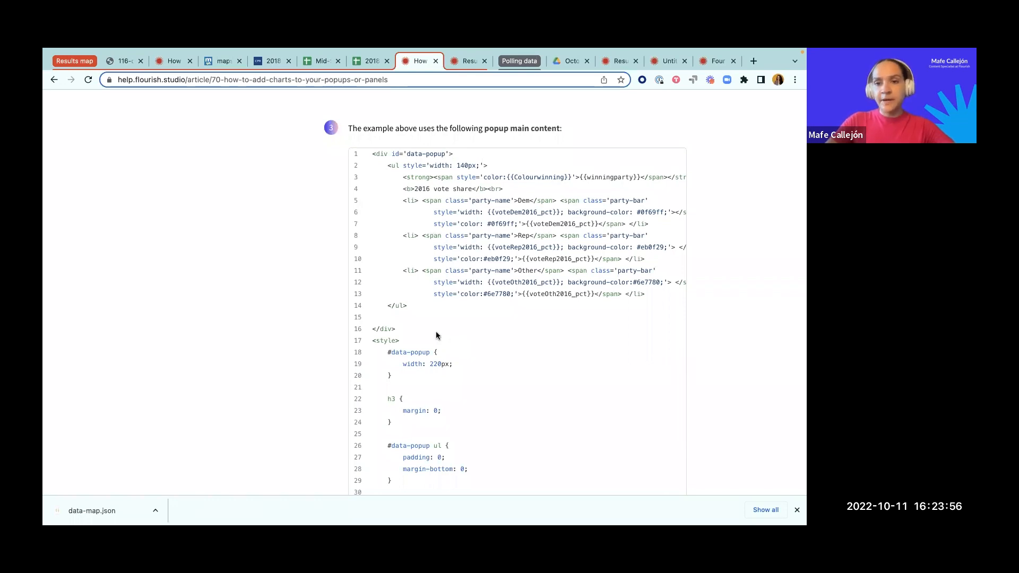
scroll(433, 318, up, 1)
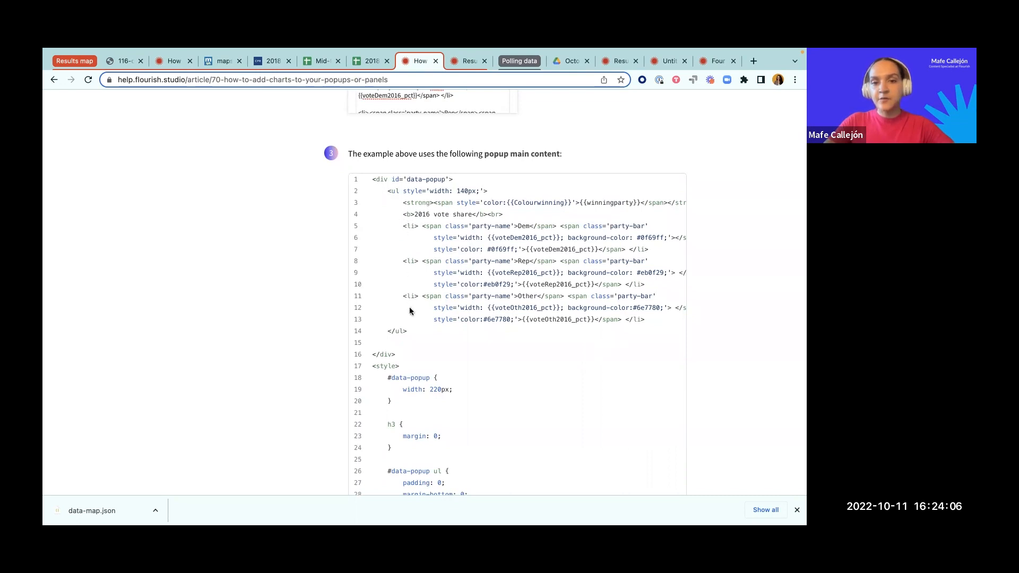
Step: View the full popup code in the custom-charts-in-popups.html gist on GitHub and return to the help article
scroll(531, 291, right, 2)
scroll(543, 286, left, 2)
drag(365, 179, 444, 156)
scroll(444, 157, up, 4)
click(444, 155)
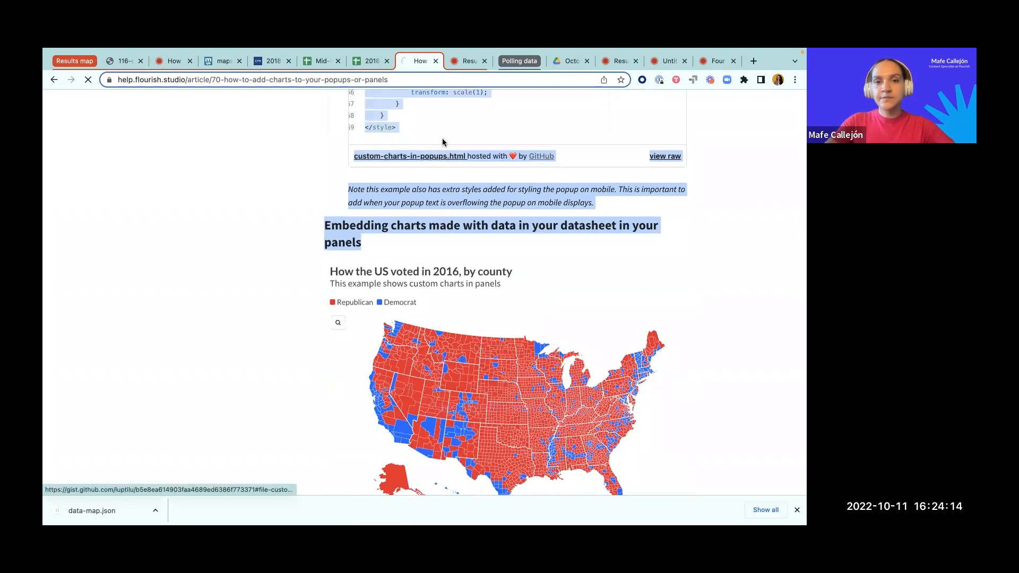
click(54, 80)
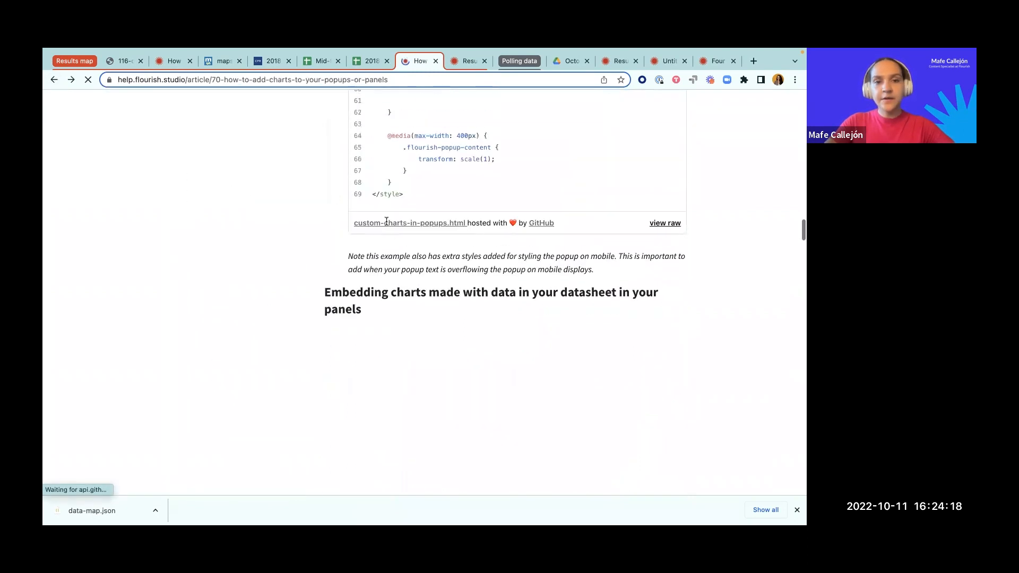
Step: Copy the complete popup main content code, from the opening data-popup div to the closing style tag, from the help article
scroll(386, 221, up, 2)
drag(366, 120, 376, 330)
click(406, 249)
scroll(406, 248, up, 1)
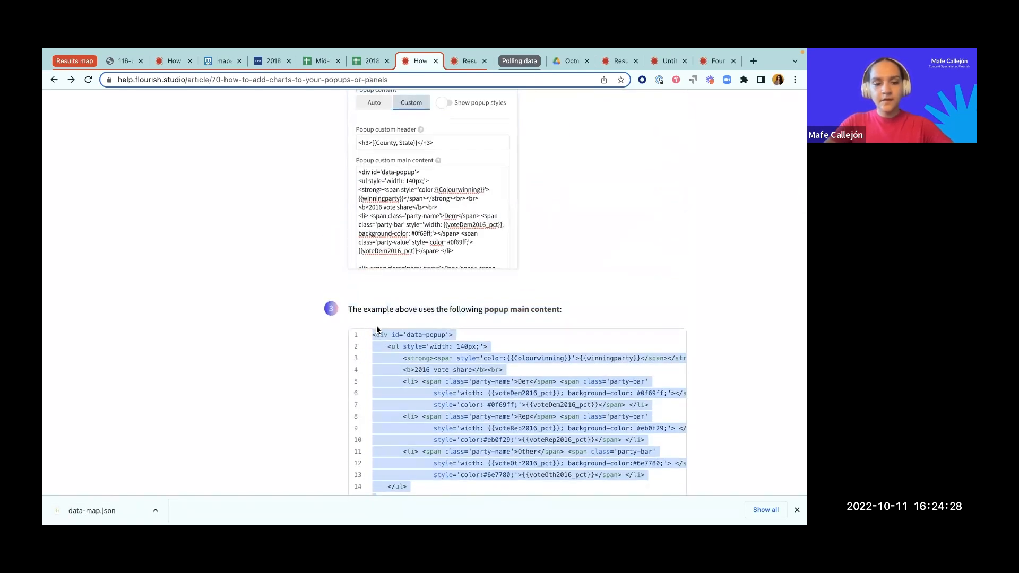
Step: Switch to the Results map project in Flourish and set the region popup content to Custom
click(620, 61)
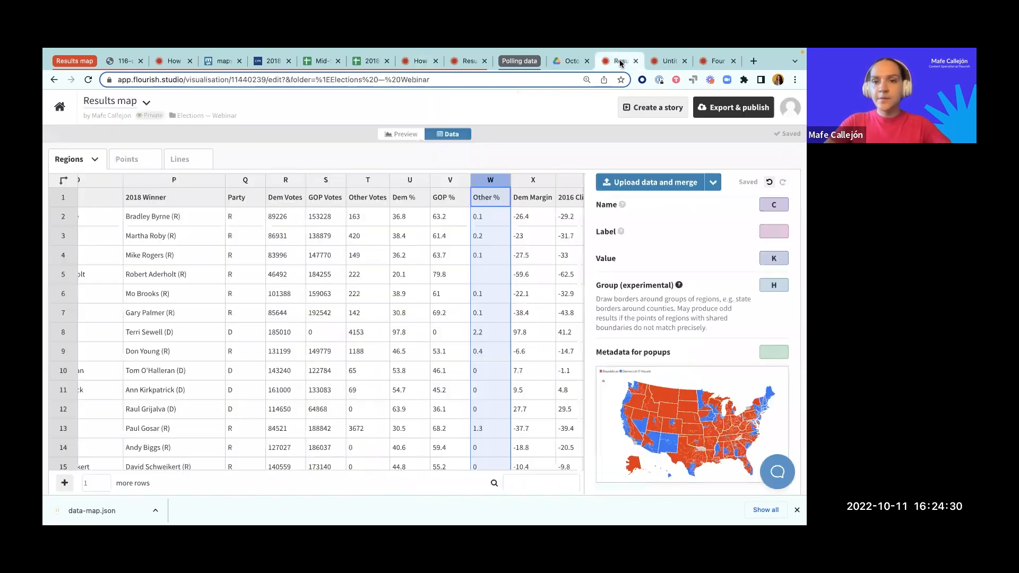
click(402, 134)
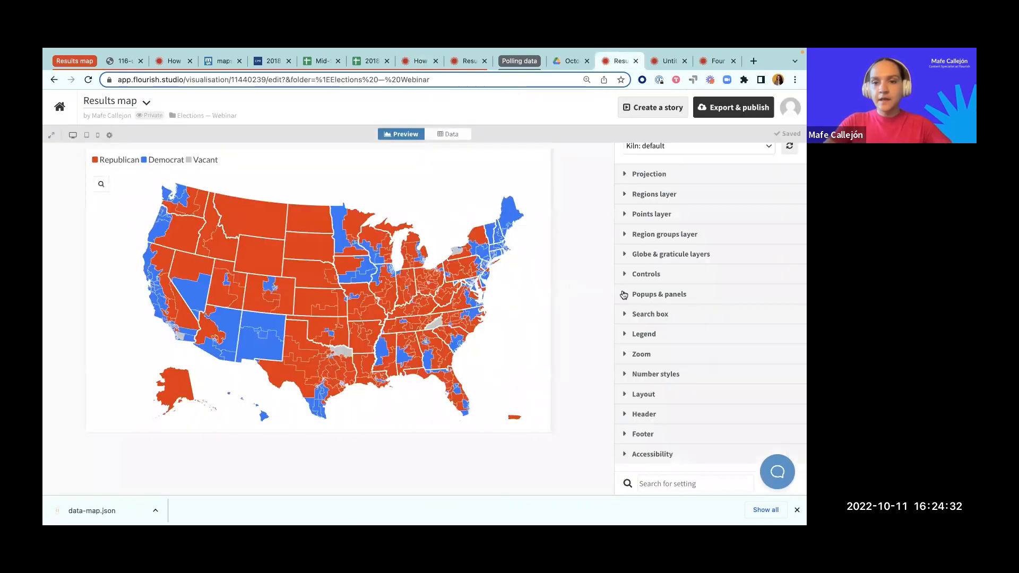
click(646, 296)
scroll(635, 372, down, 1)
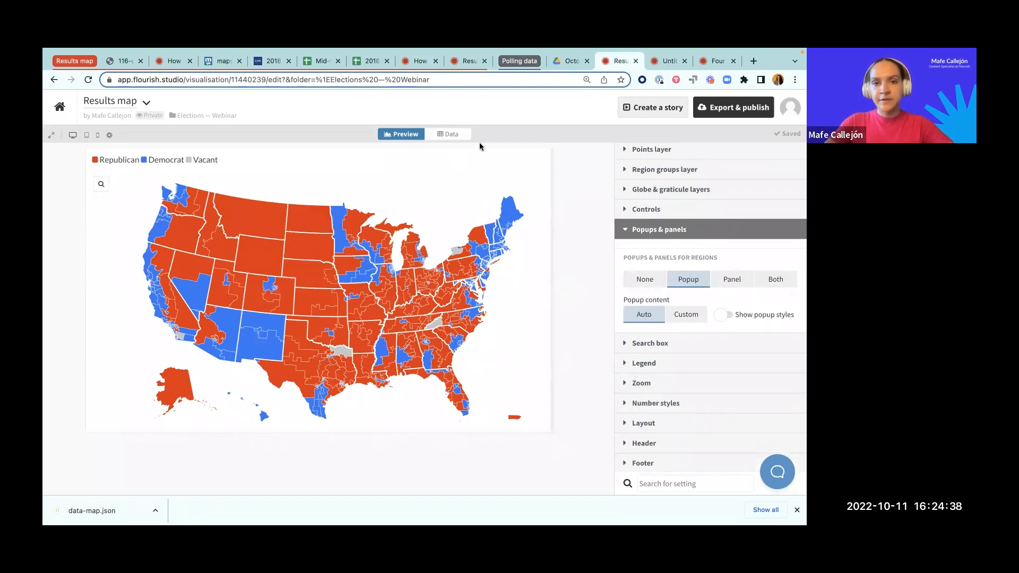
click(461, 136)
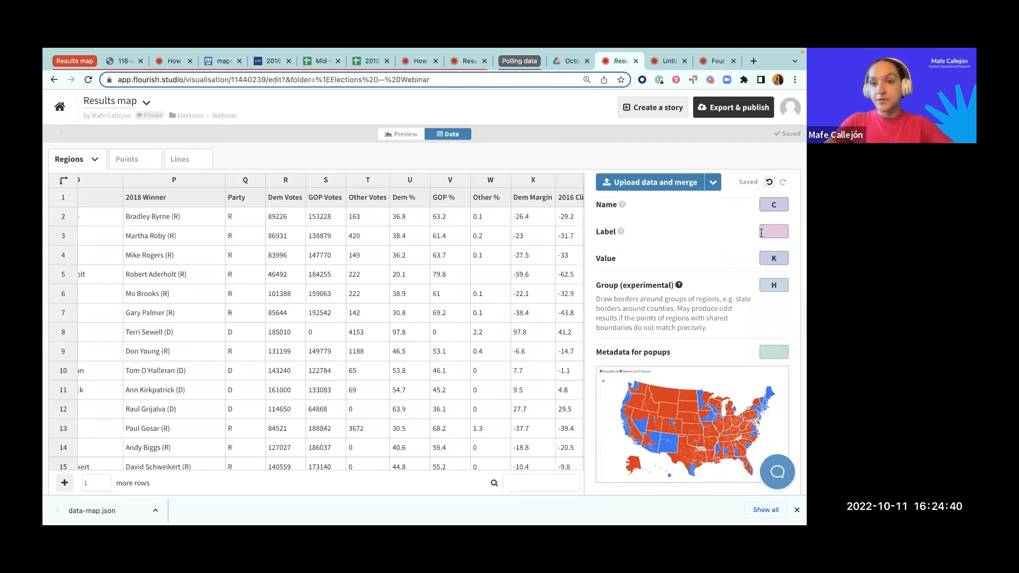
click(404, 134)
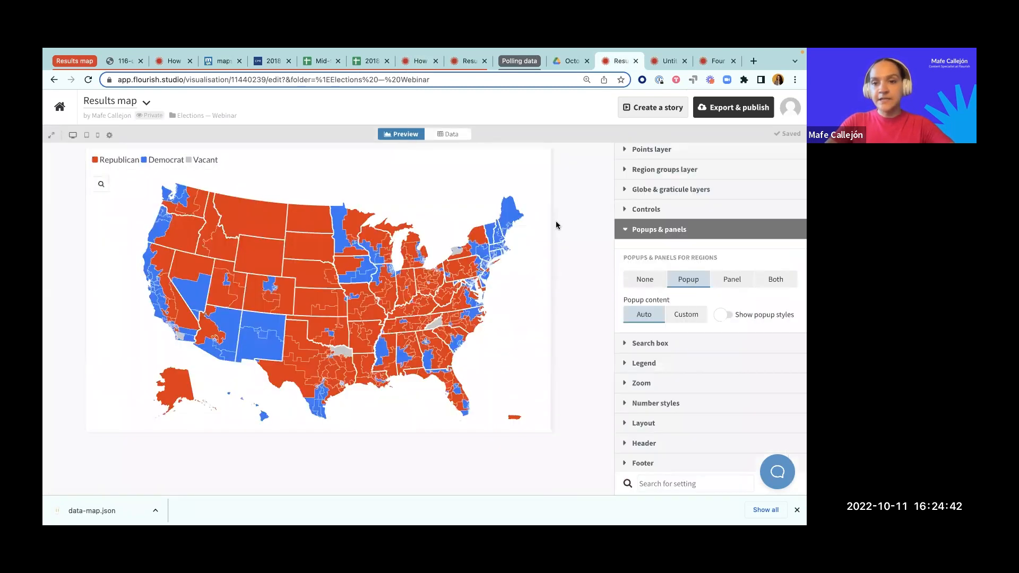
click(687, 314)
mouse_move(370, 302)
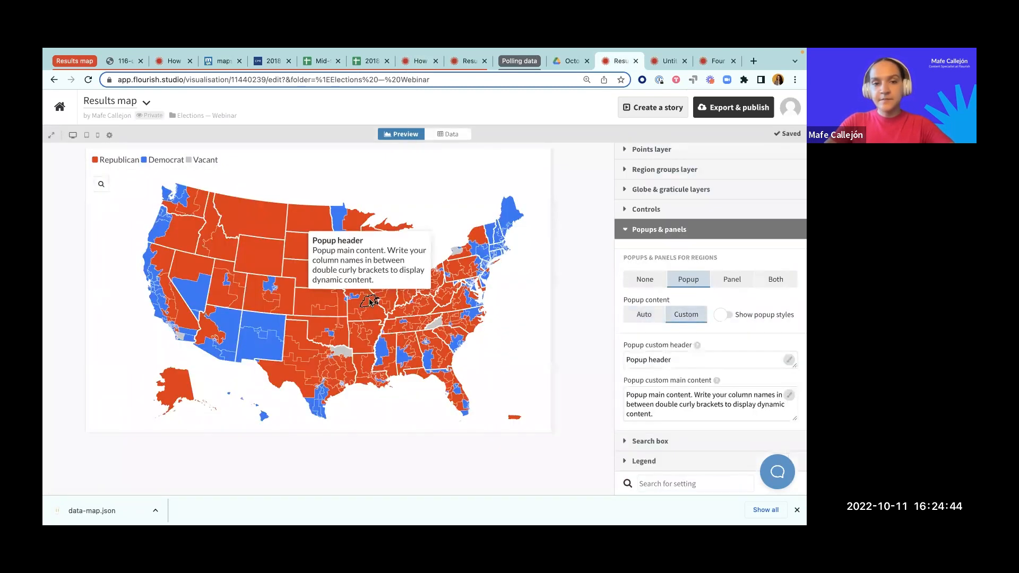
Step: Clear the popup custom header and replace the popup custom main content with the copied example code
triple_click(684, 359)
key(BackSpace)
click(639, 393)
key(super+a)
key(BackSpace)
key(super+v)
mouse_move(265, 273)
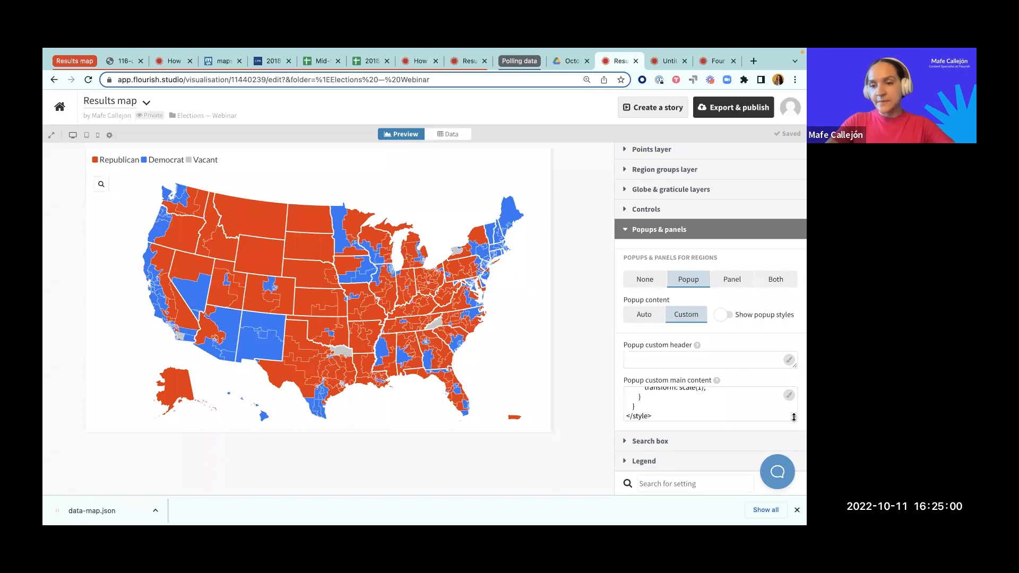
Step: Enlarge the popup custom main content box and delete the blank line before the data-popup div
drag(794, 418, 789, 493)
scroll(671, 353, down, 2)
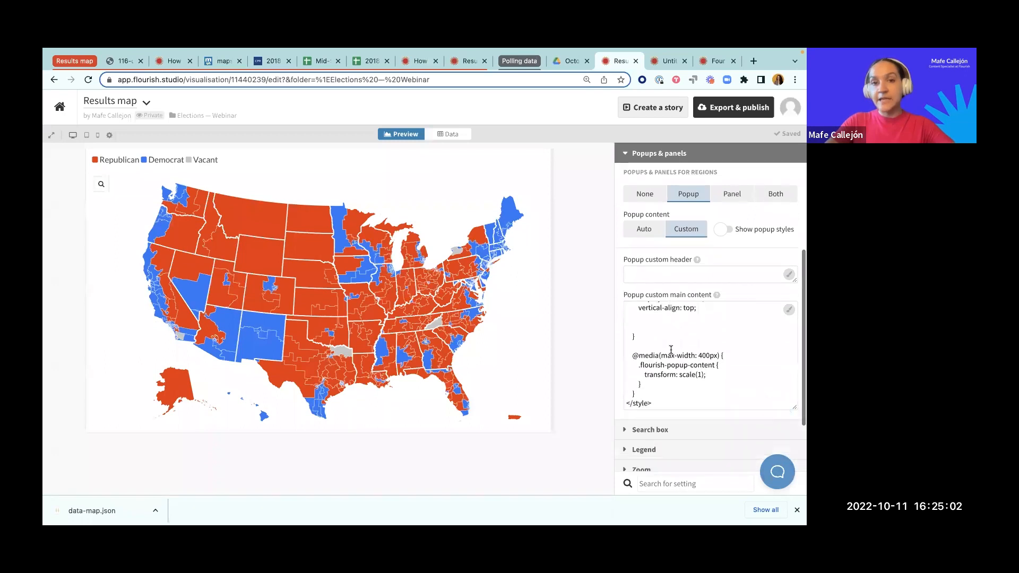
scroll(672, 350, up, 5)
scroll(672, 349, up, 5)
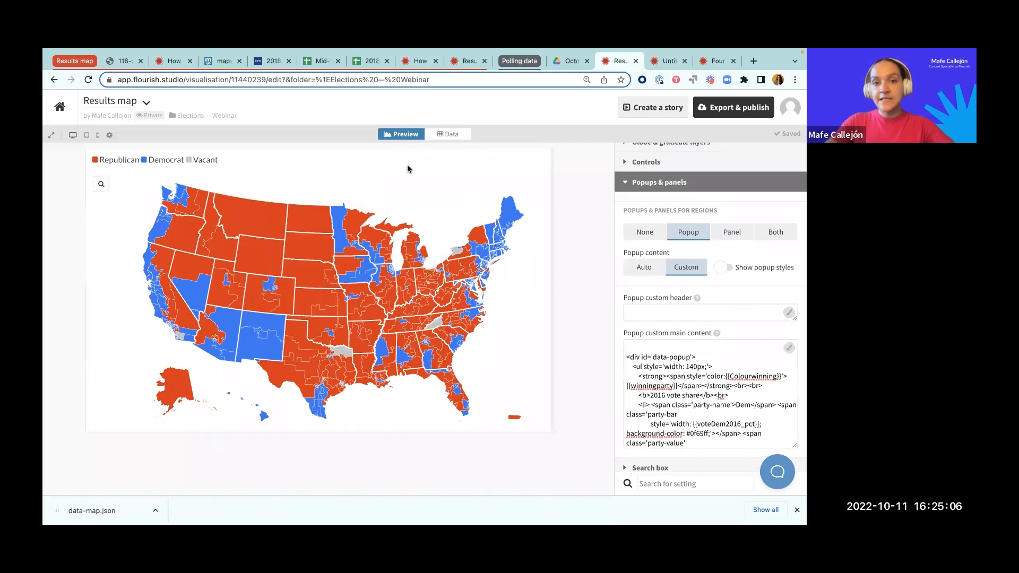
click(448, 133)
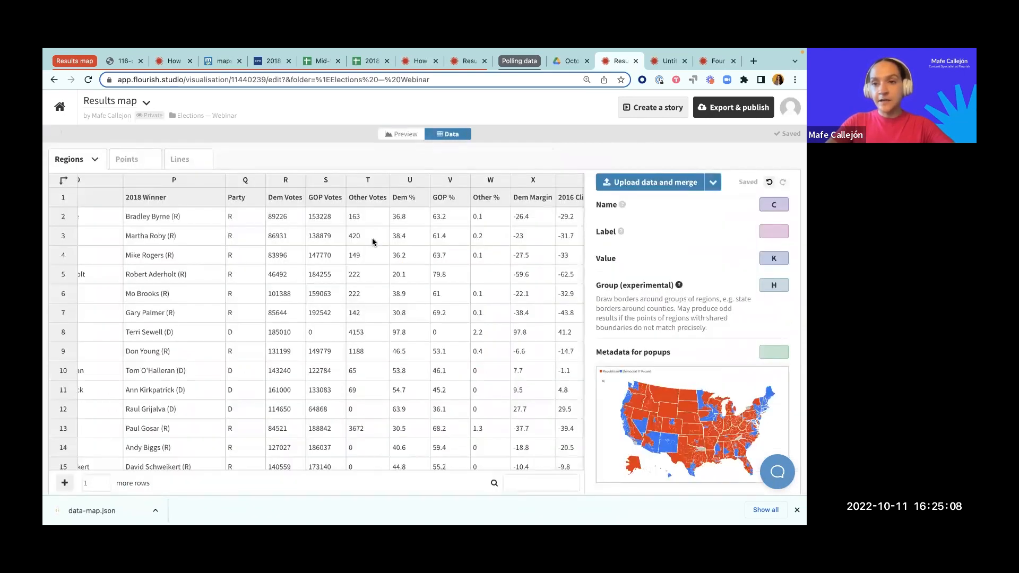
click(405, 135)
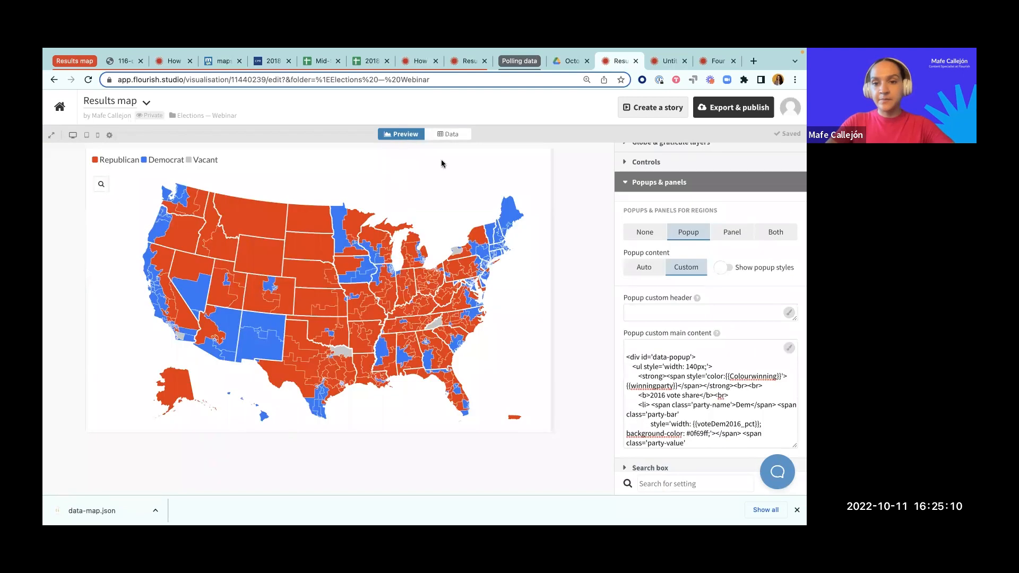
scroll(673, 372, up, 3)
scroll(673, 373, down, 3)
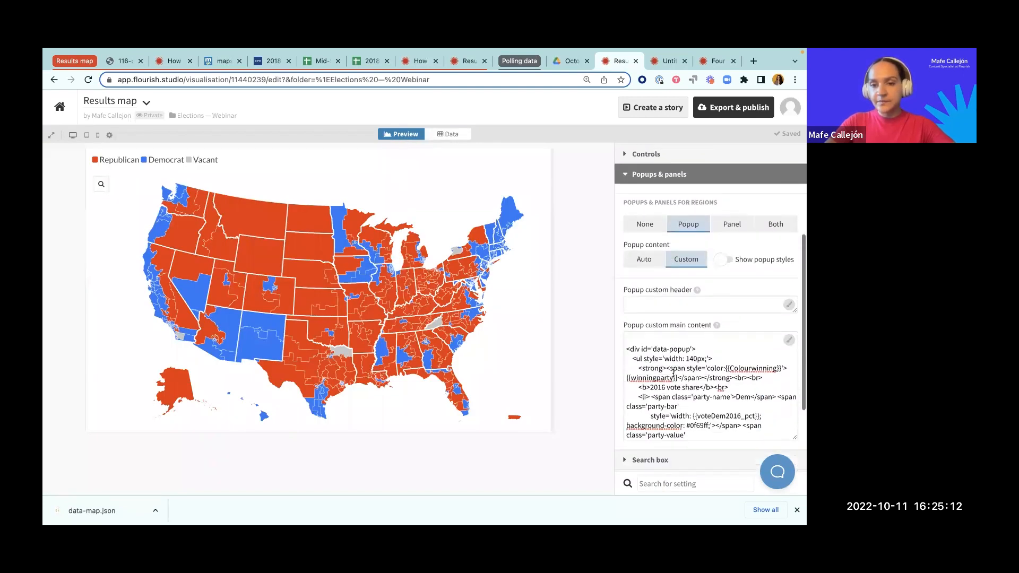
click(625, 341)
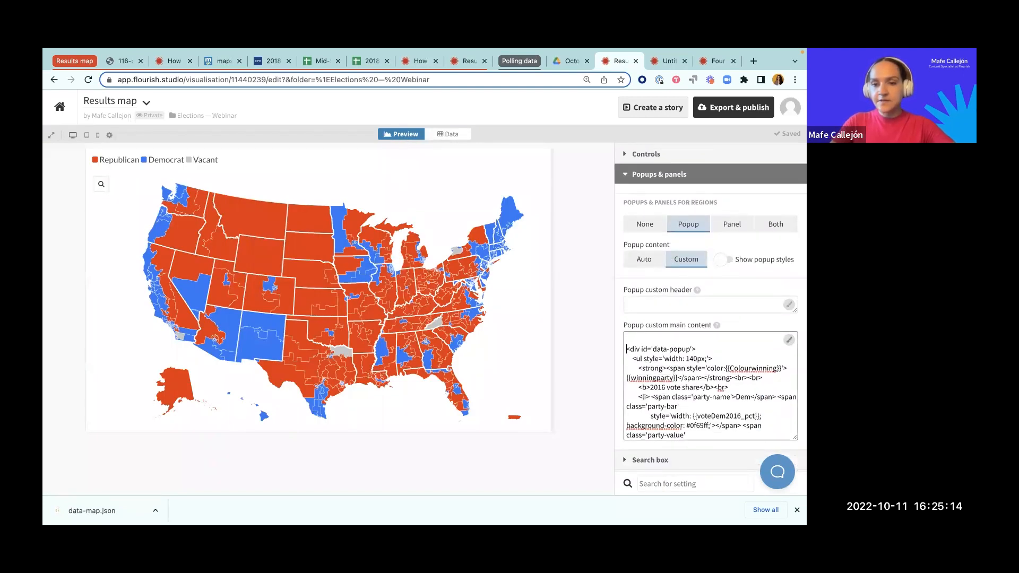
key(BackSpace)
Step: Replace the winningparty placeholder in the popup custom main content with the data sheet's PARTY column name
scroll(689, 349, down, 1)
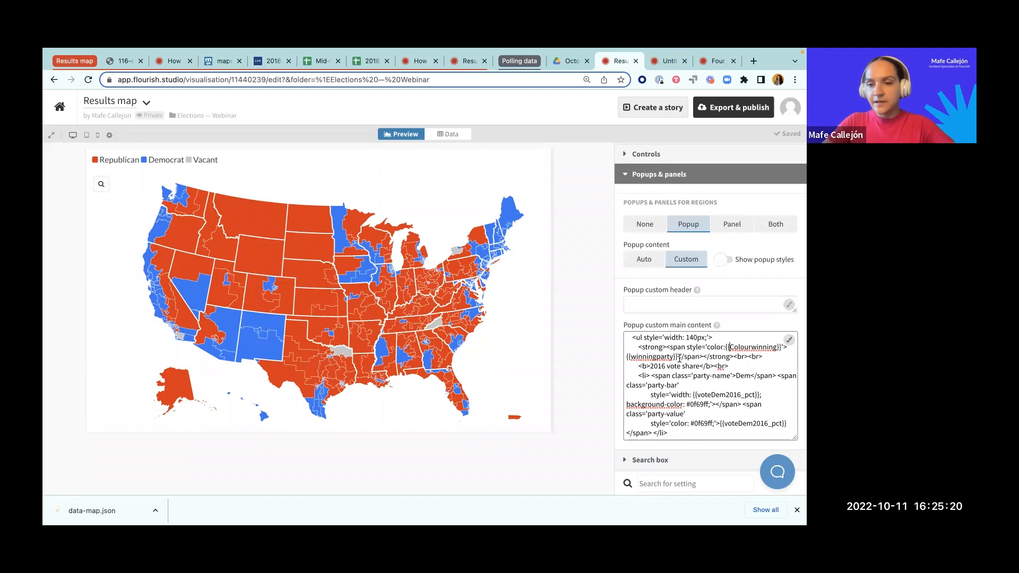
drag(672, 356, 632, 354)
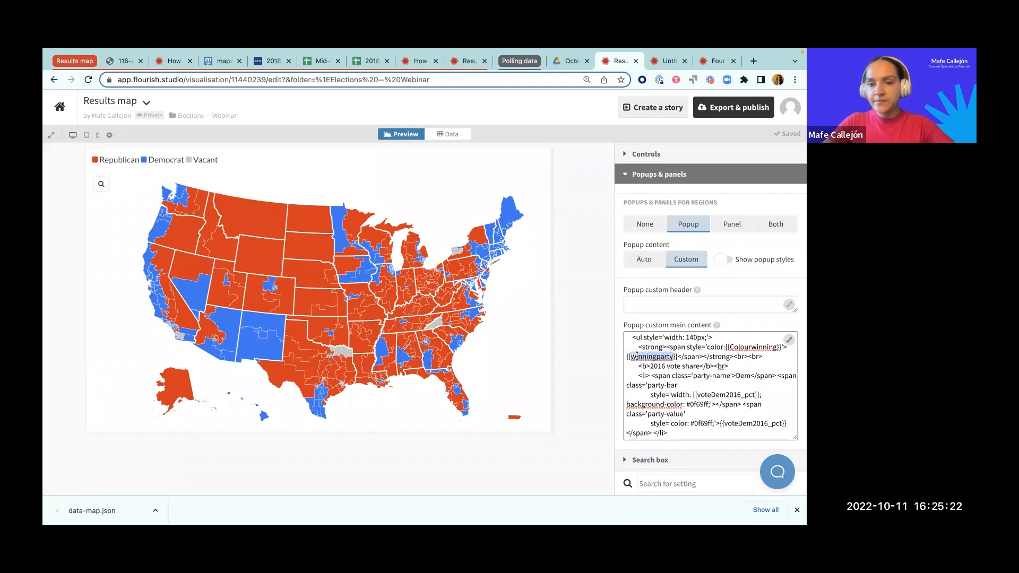
click(457, 135)
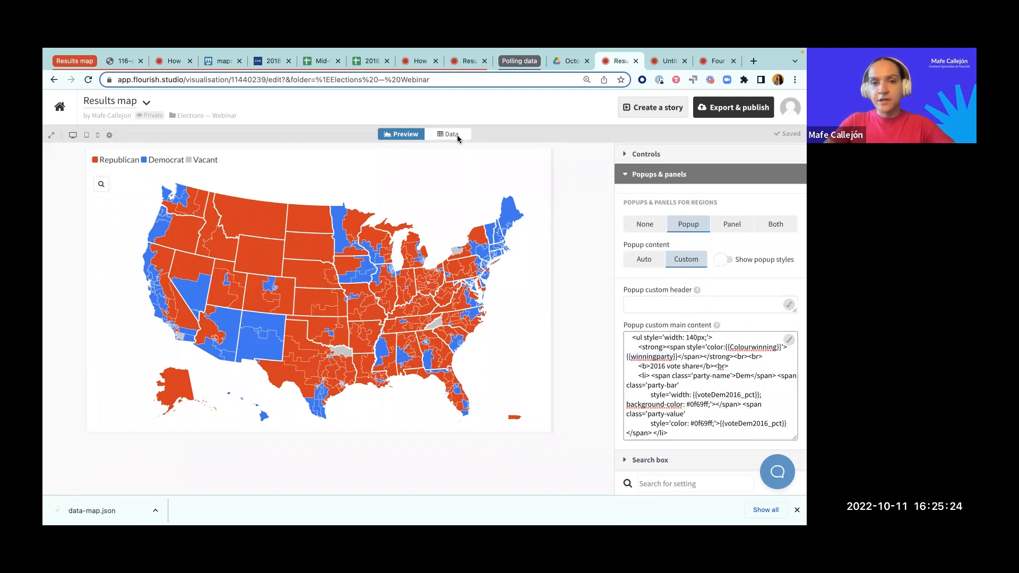
scroll(375, 259, right, 10)
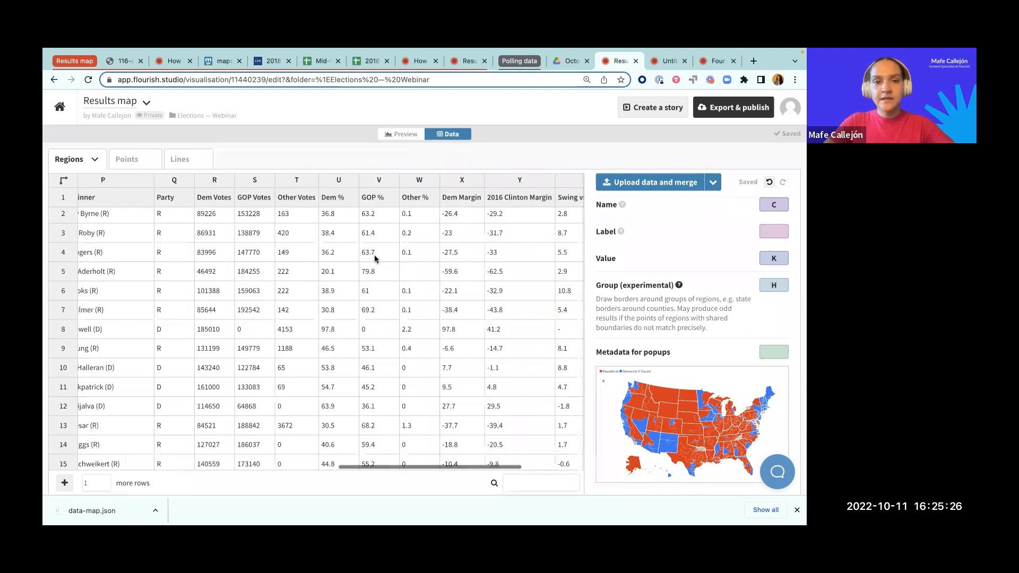
scroll(361, 239, left, 10)
scroll(409, 222, right, 3)
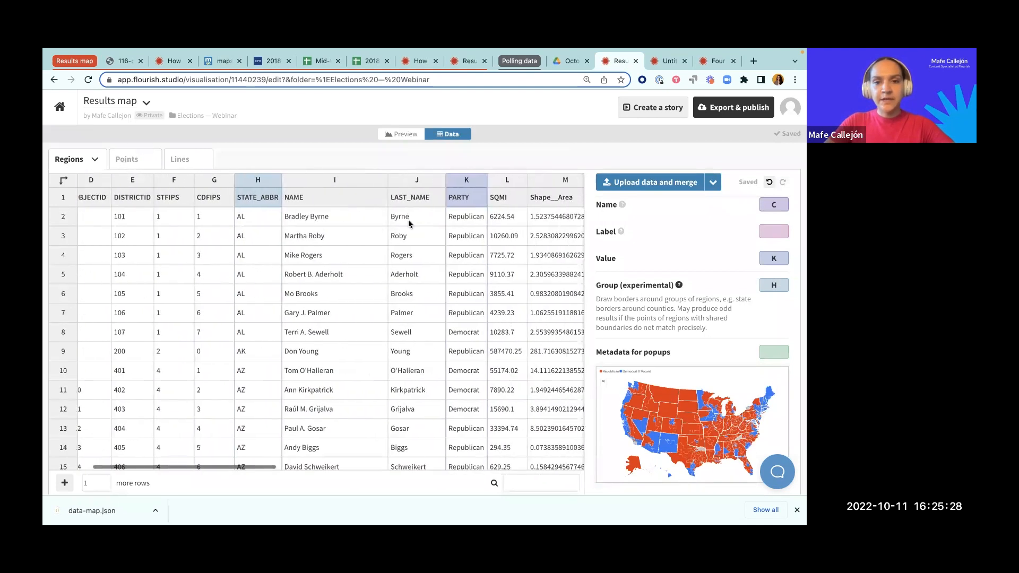
click(393, 134)
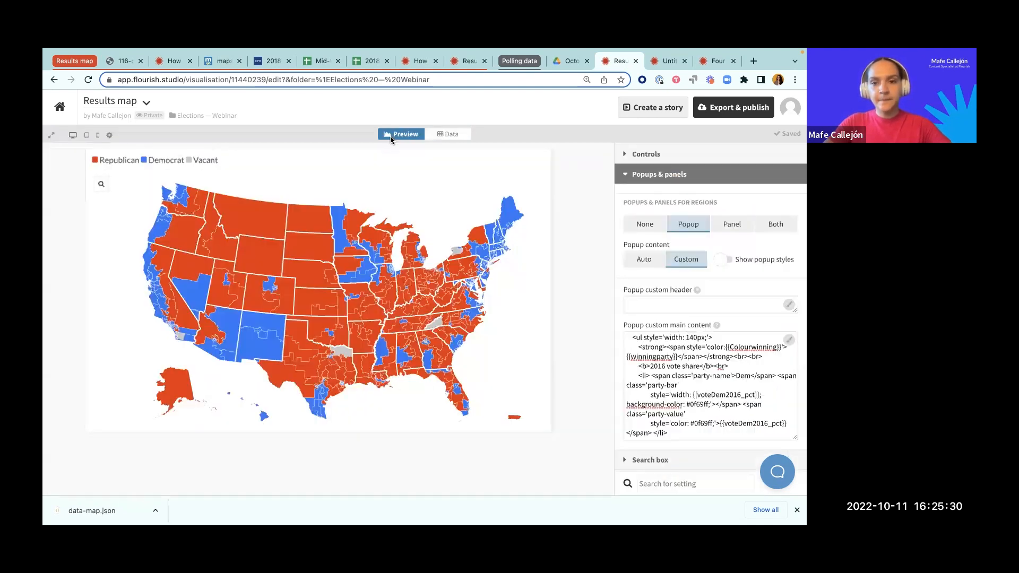
drag(673, 357, 634, 355)
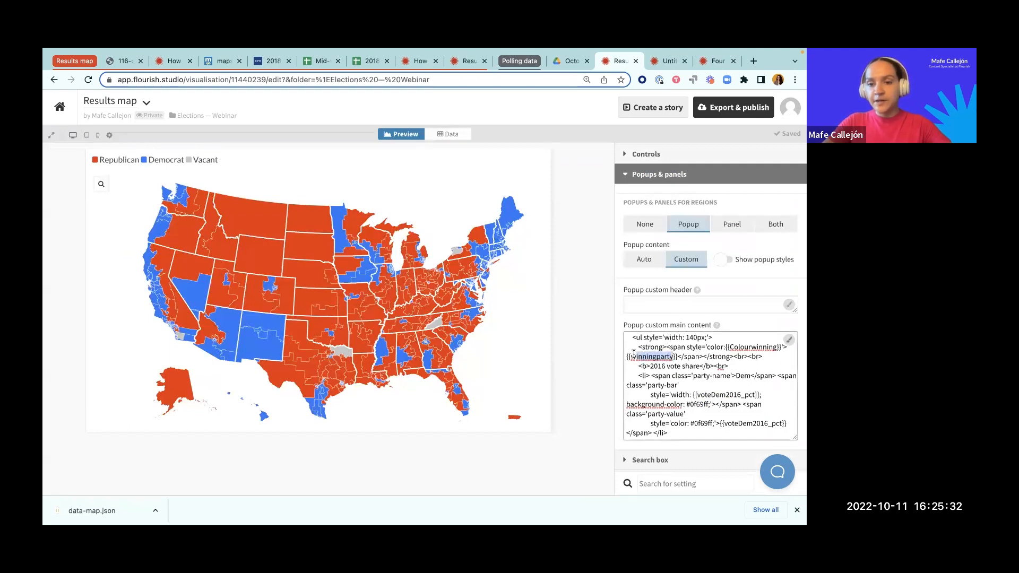
text(PARTY)
click(608, 343)
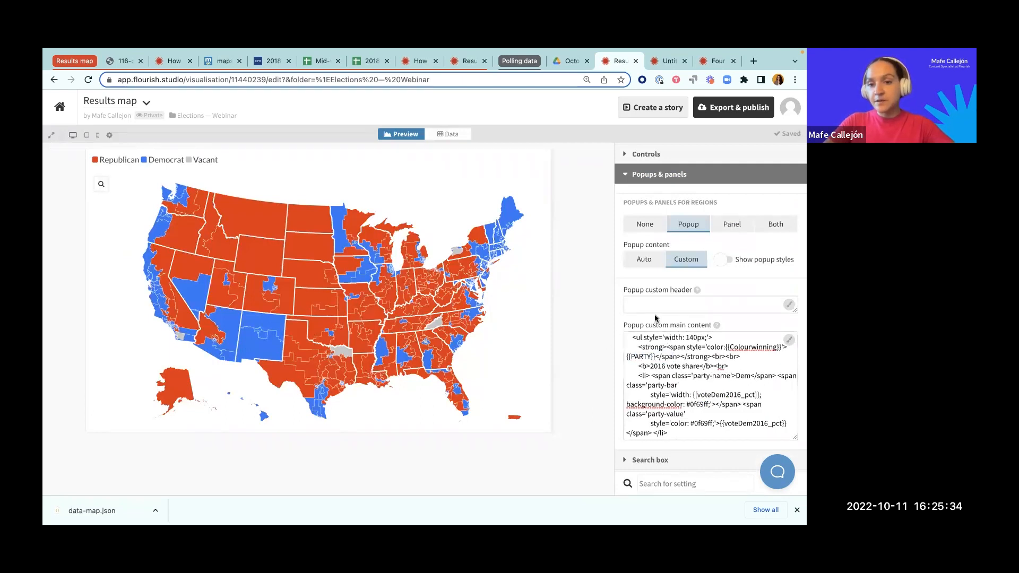
Step: Set the popup custom header to {{winner}}, matching the winner column in the Regions data sheet
click(686, 305)
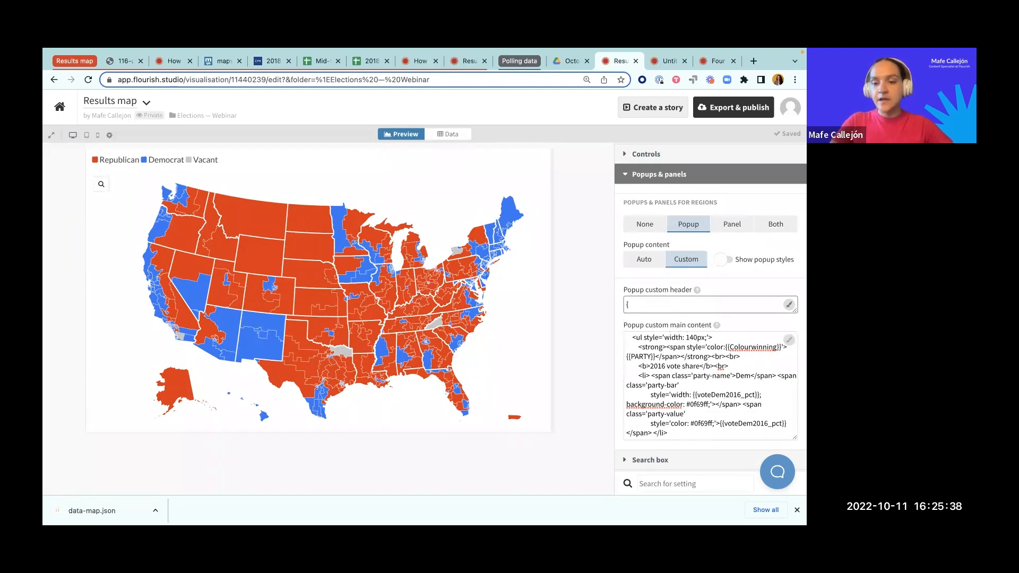
text({{})
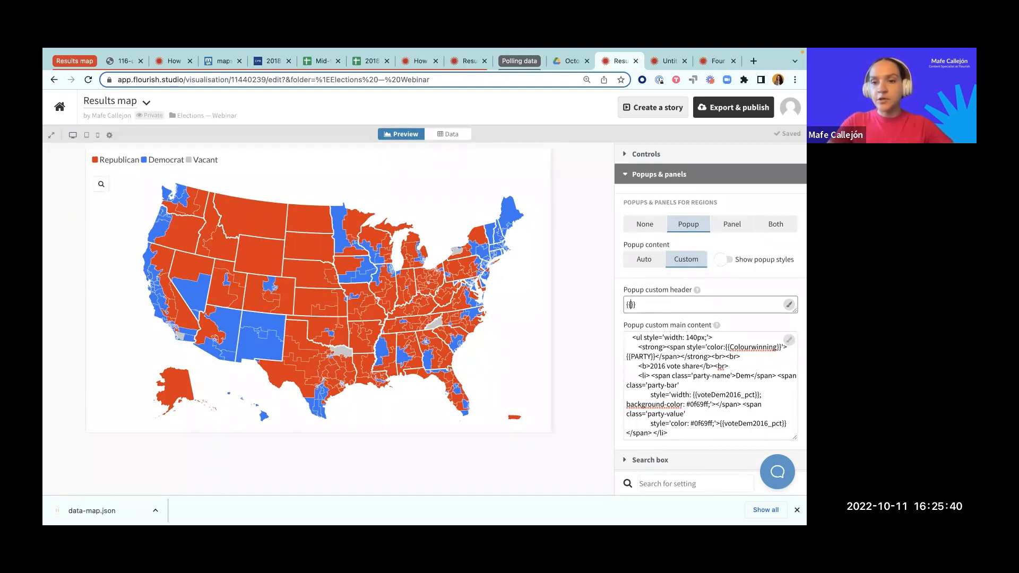
click(450, 134)
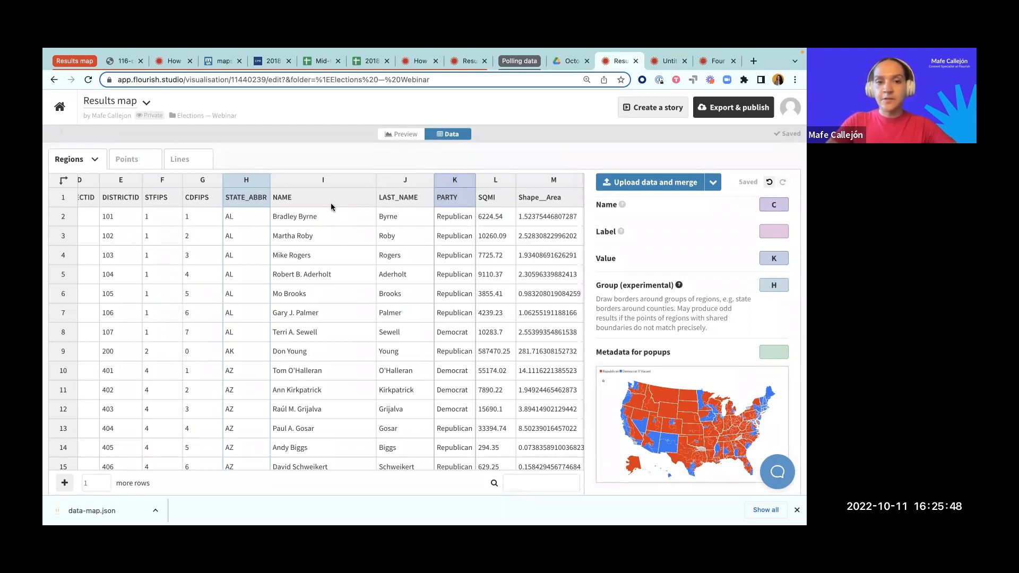
scroll(443, 215, right, 5)
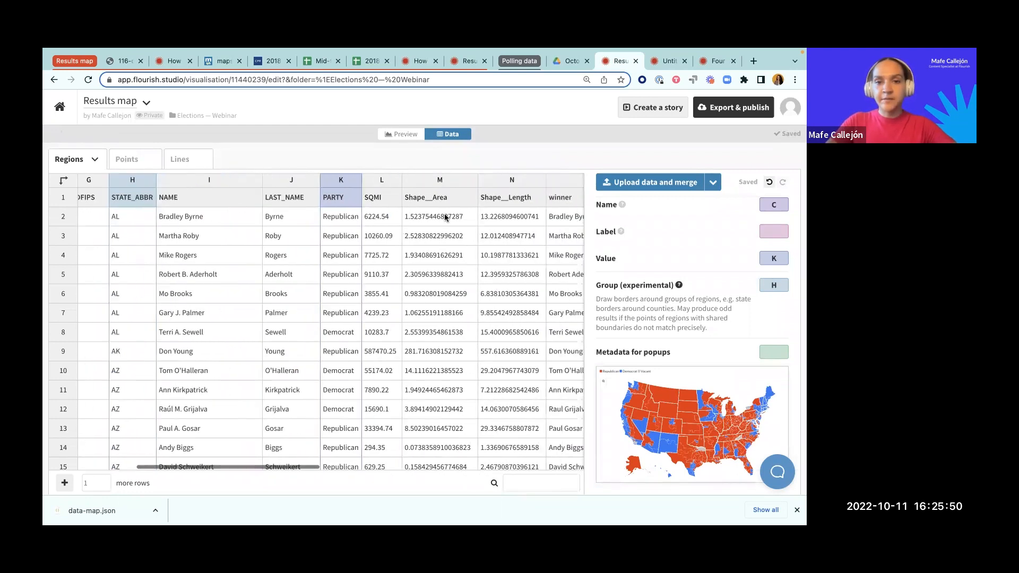
click(401, 134)
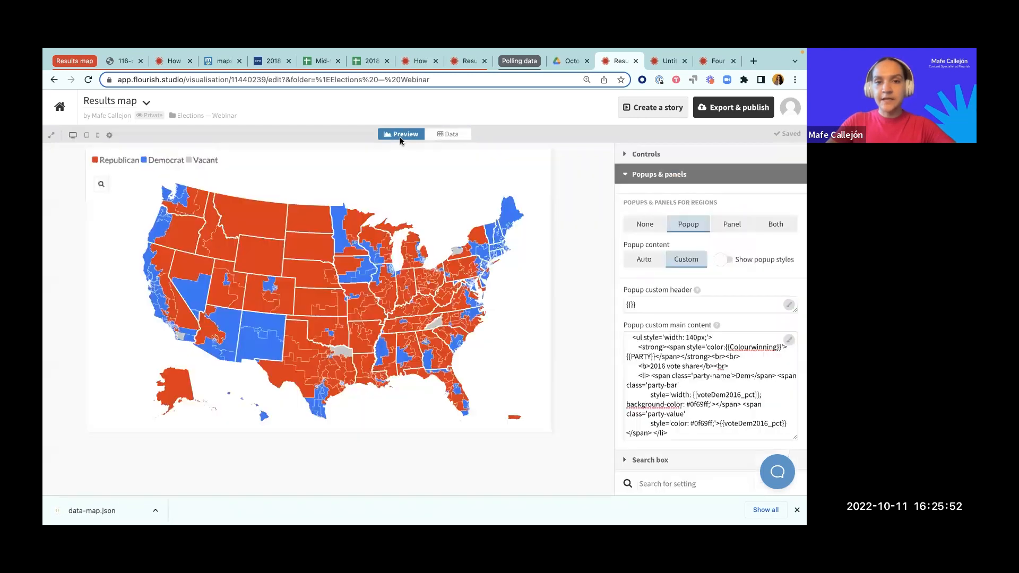
click(632, 304)
text(WINN)
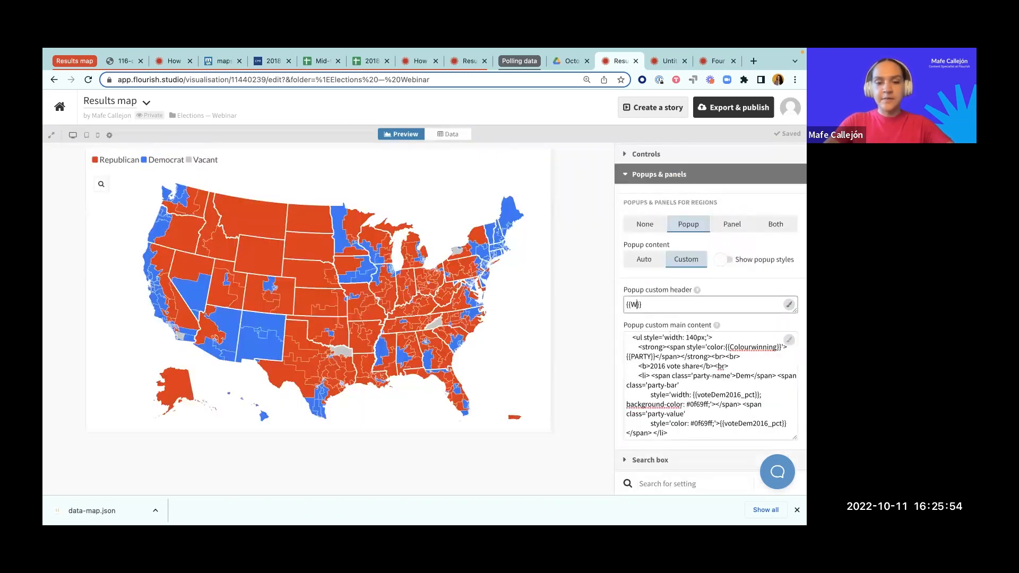
key(BackSpace)
key(BackSpace)
key(BackSpace)
text(winner)
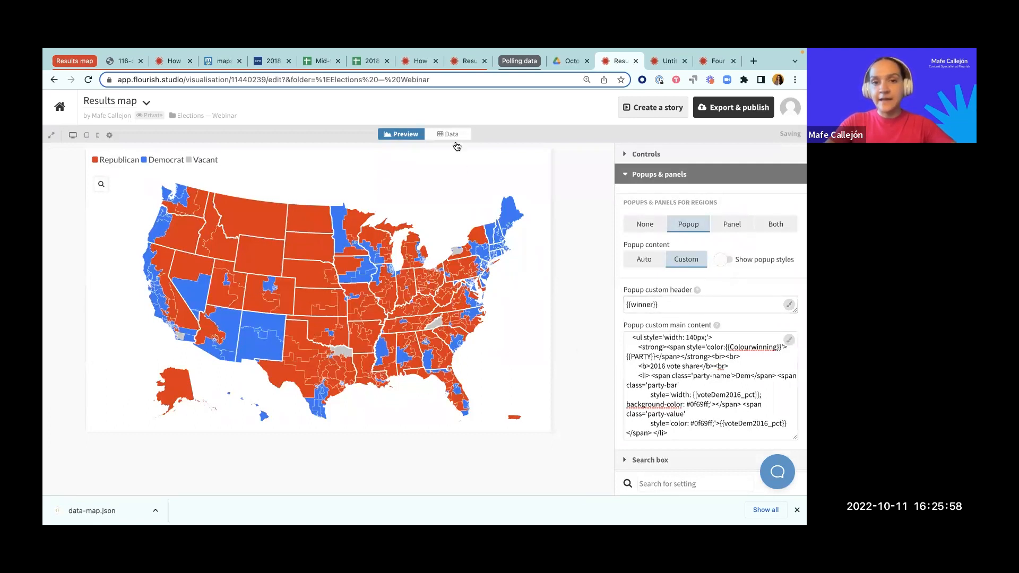
click(450, 134)
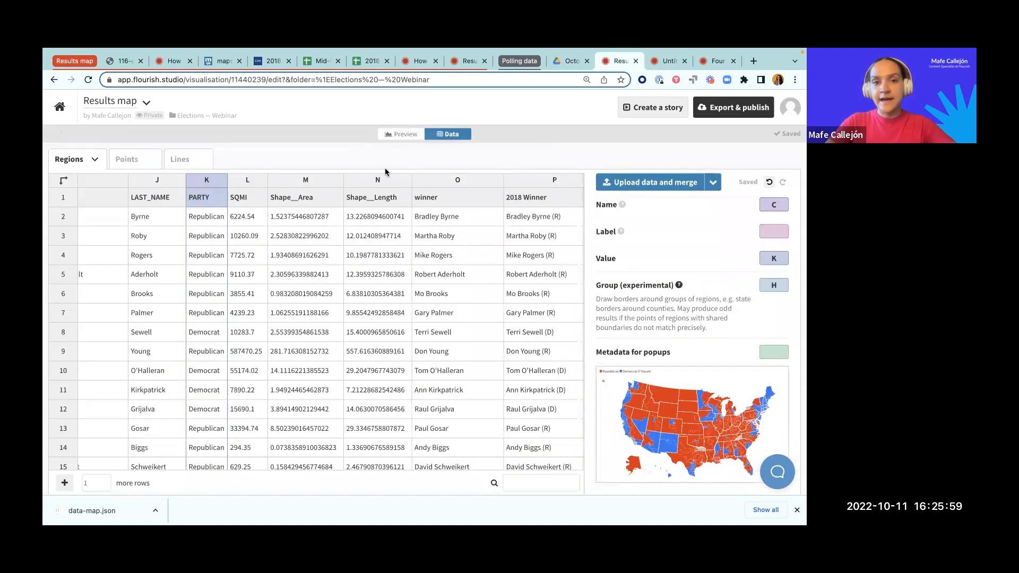
click(401, 135)
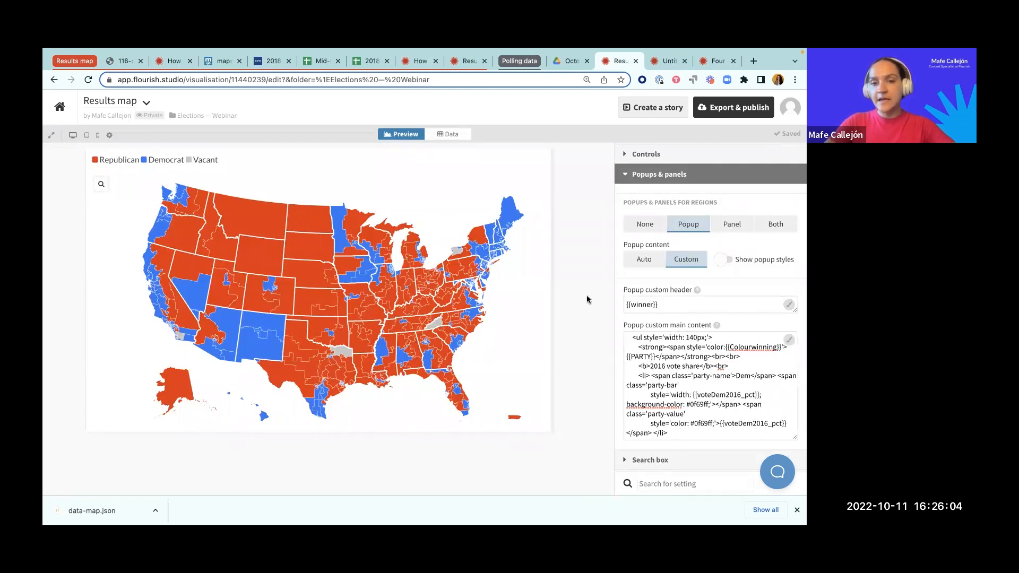
Step: Set the Regions sheet's metadata for popups to column O (winner) and check the header in a Maine district's popup
mouse_move(450, 298)
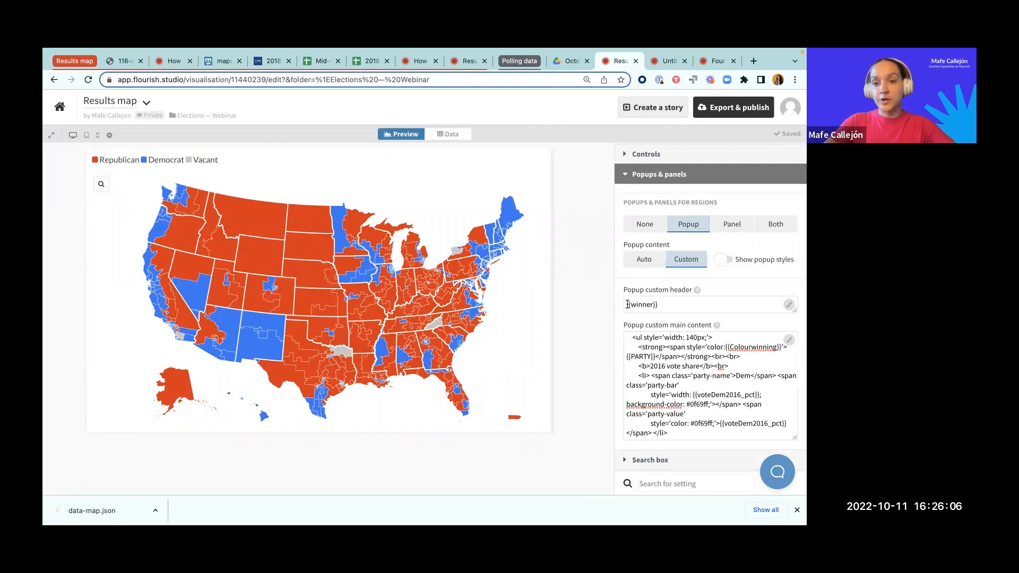
drag(631, 302, 654, 298)
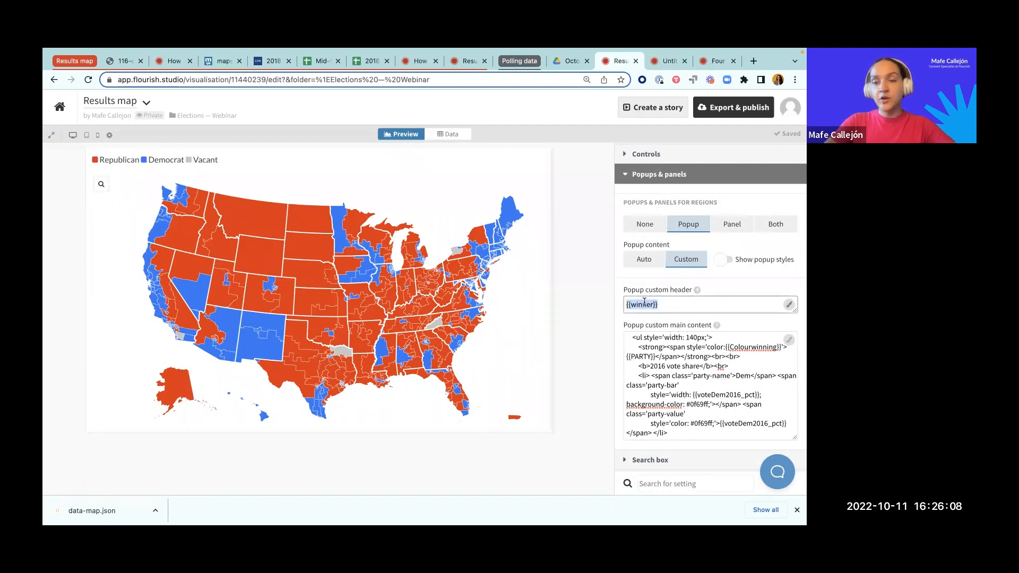
click(451, 135)
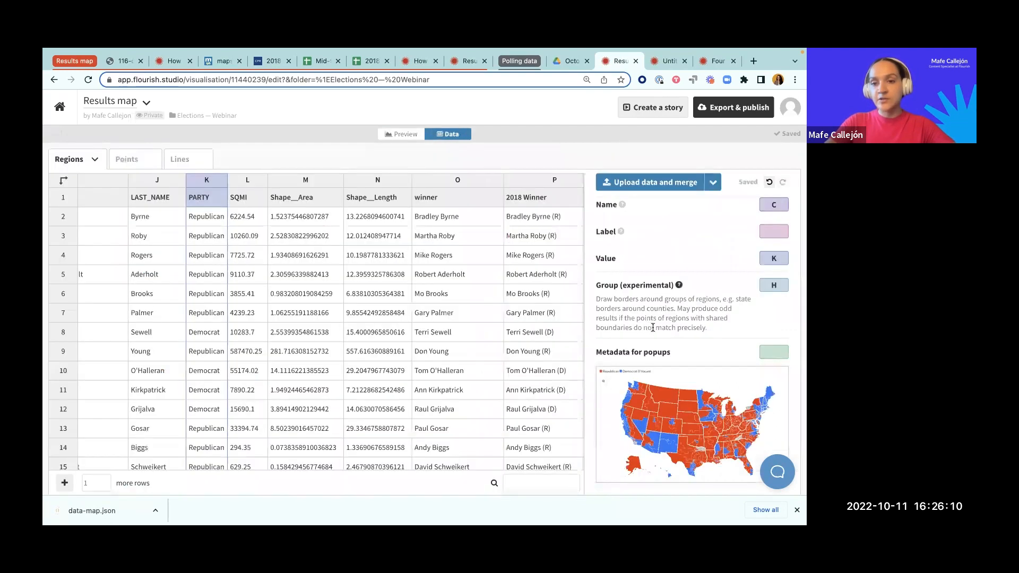
scroll(699, 353, down, 1)
click(765, 342)
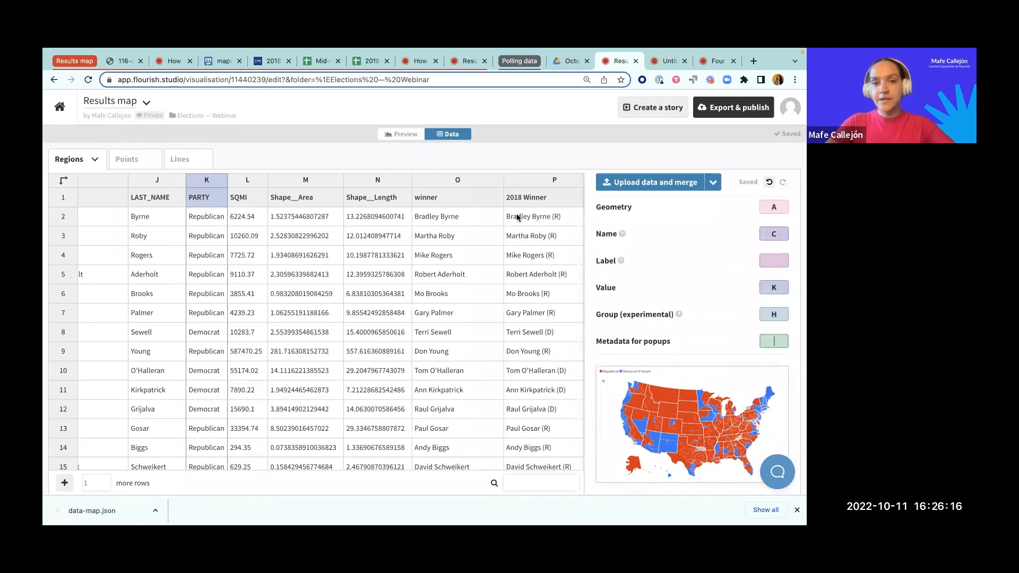
text(O)
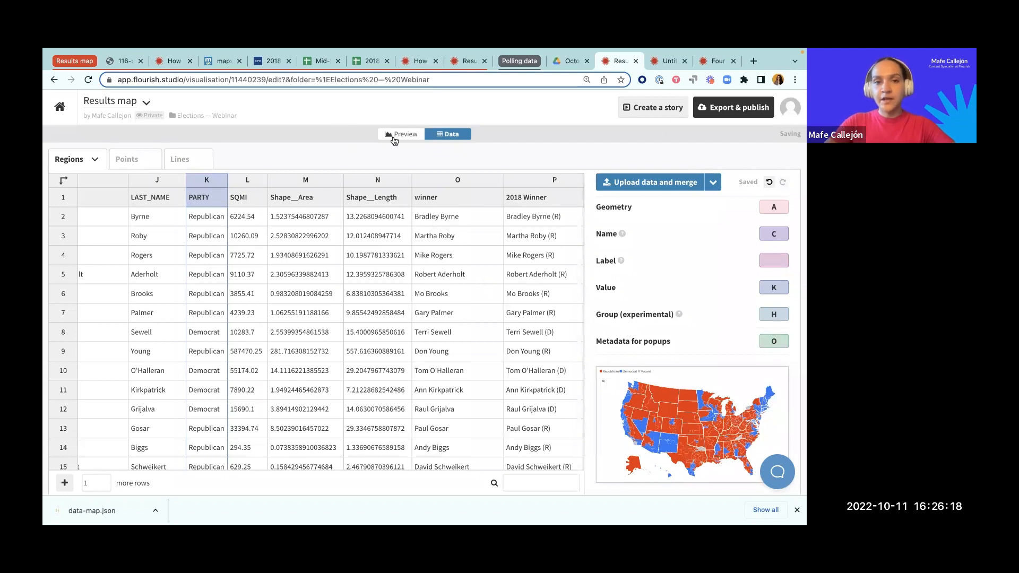
click(397, 135)
mouse_move(510, 222)
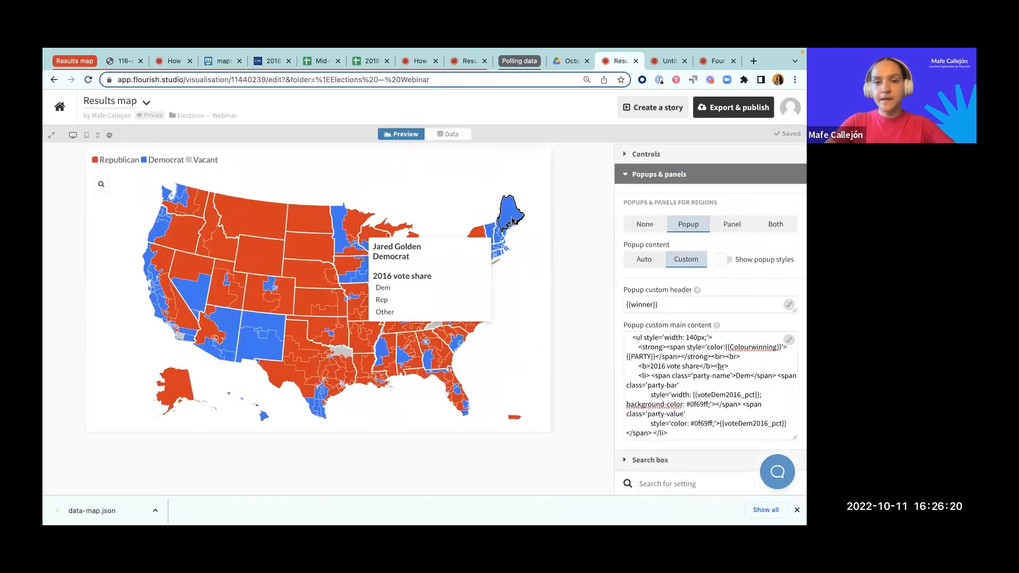
drag(427, 249, 373, 247)
Step: Replace the Colourwinning placeholder in the popup custom main content with the data sheet's winner_color column name
scroll(669, 339, down, 1)
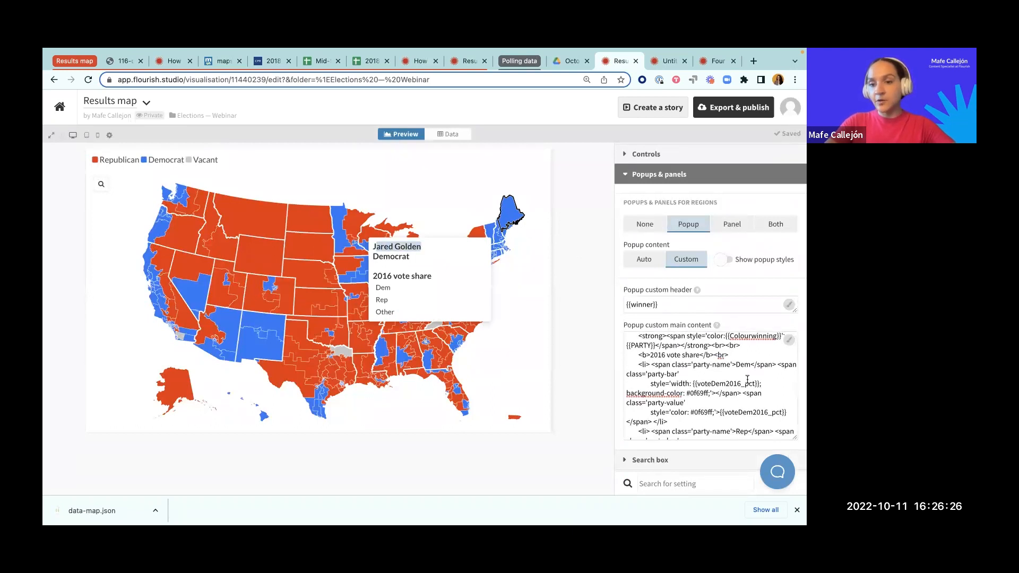
scroll(715, 359, up, 1)
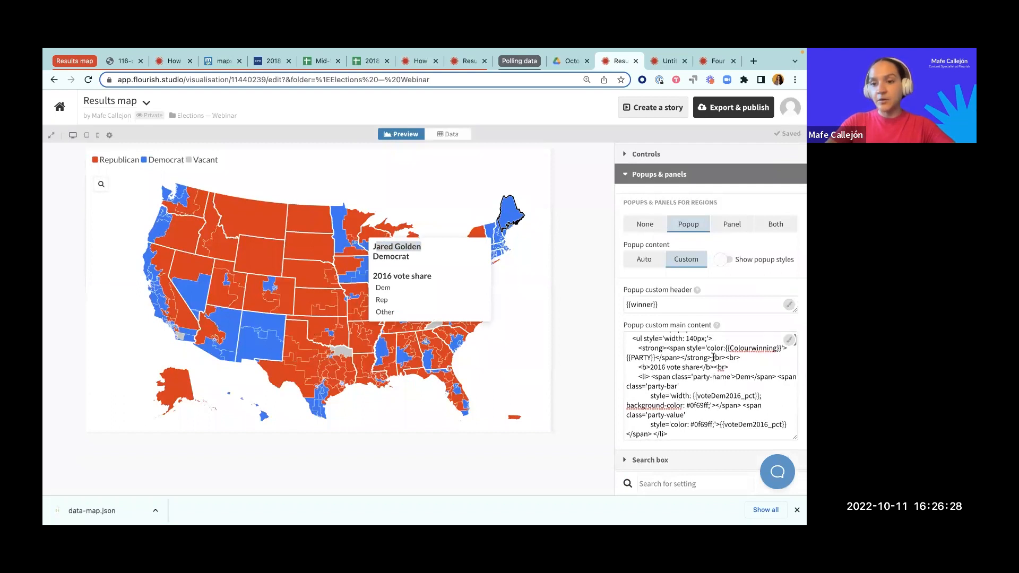
scroll(699, 355, up, 1)
click(722, 366)
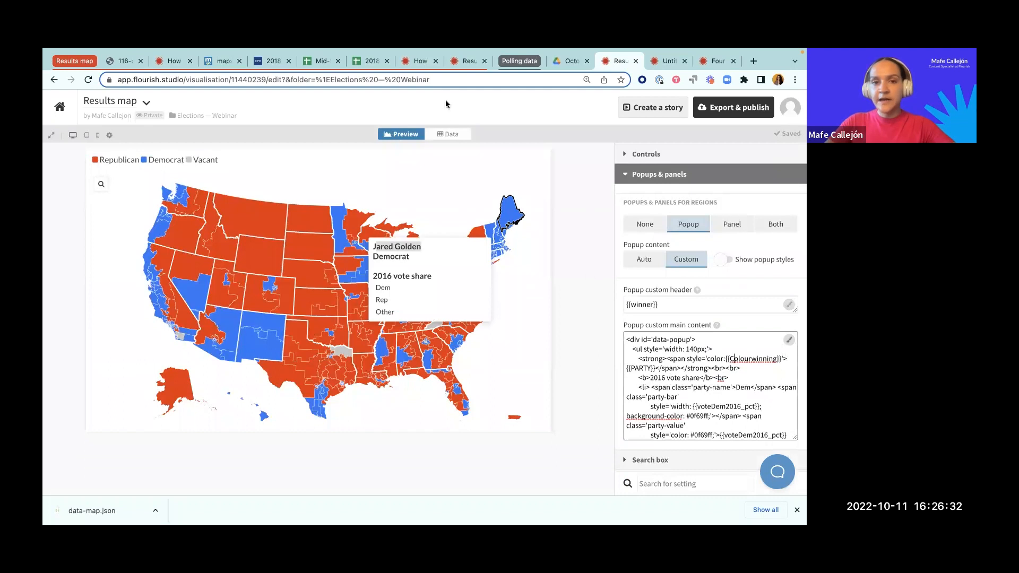
click(449, 134)
scroll(518, 207, right, 8)
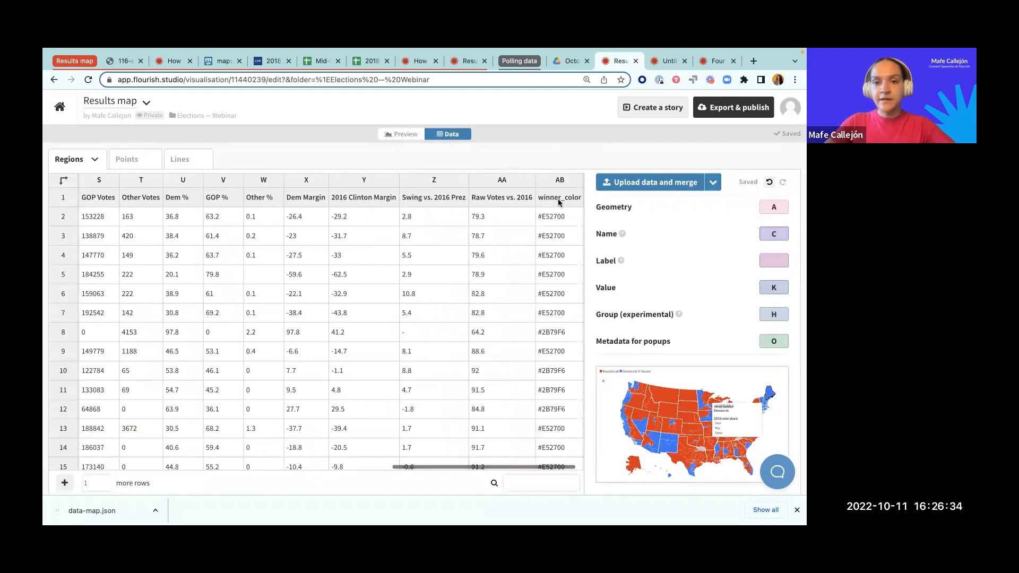
click(404, 135)
drag(730, 361, 776, 360)
text(winner)
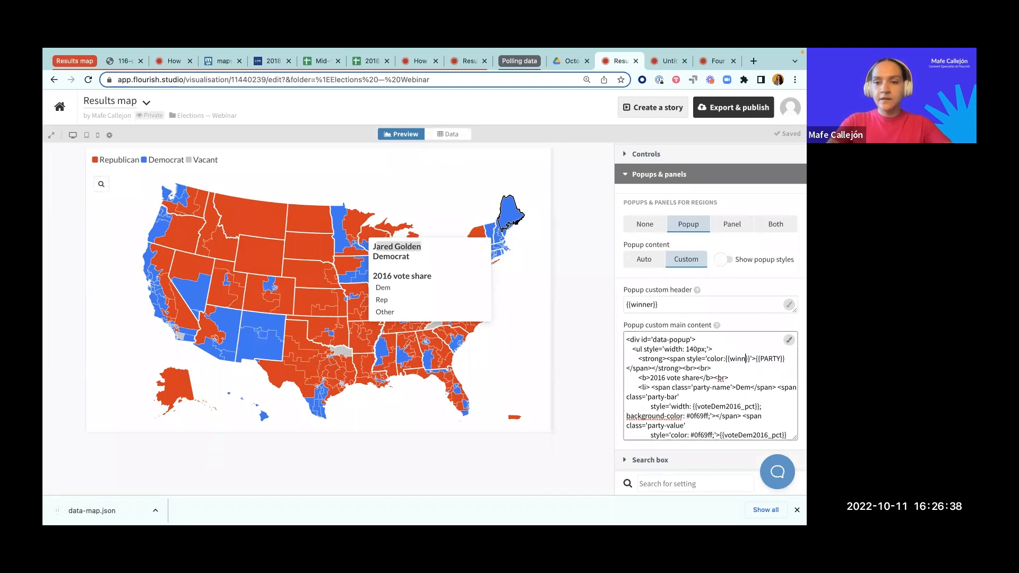
text(_color)
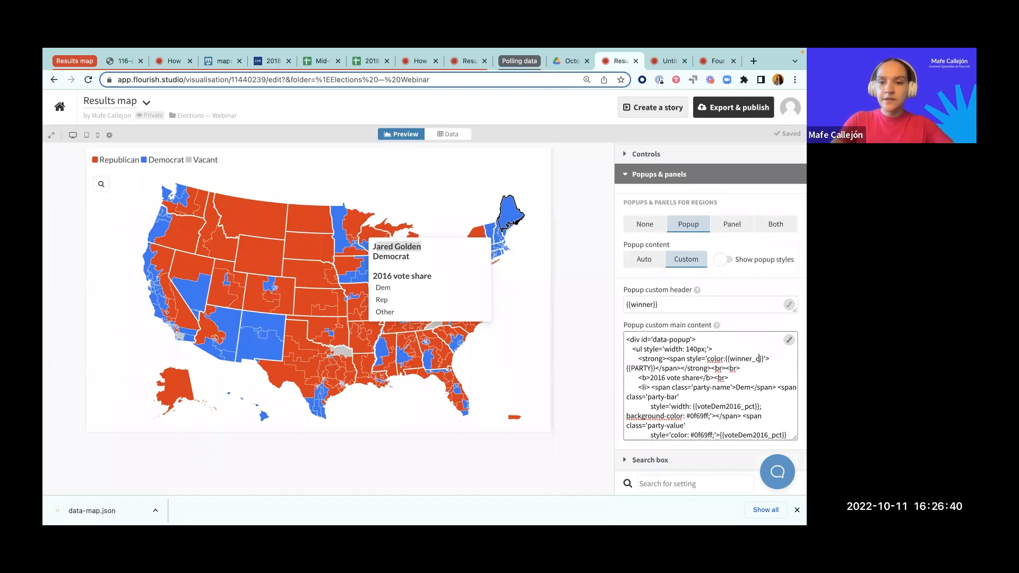
click(643, 368)
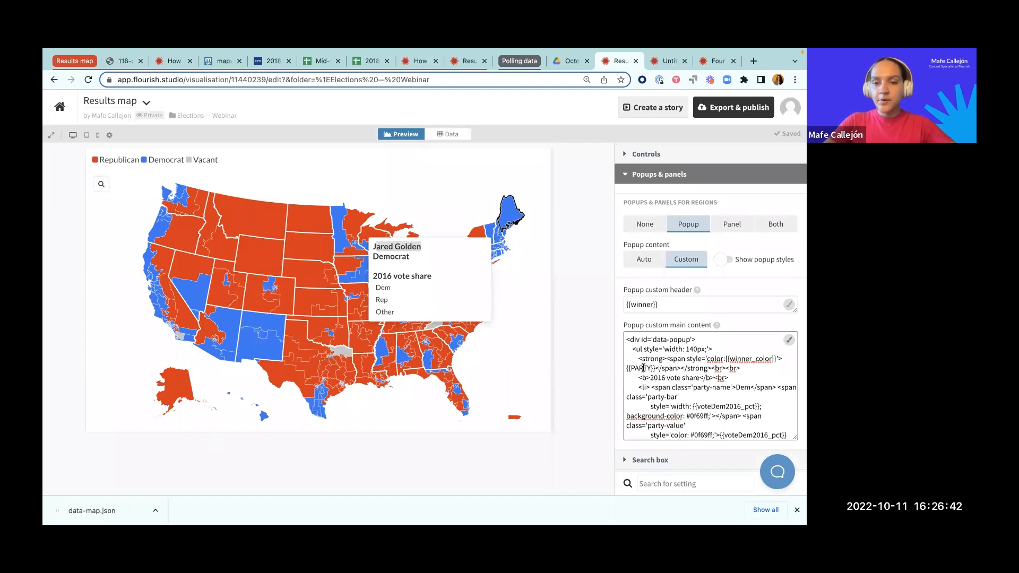
Step: Try to add columns AB and K to the metadata for popups and check the party color in the Maine popup
click(467, 137)
click(781, 341)
text(, AB, K)
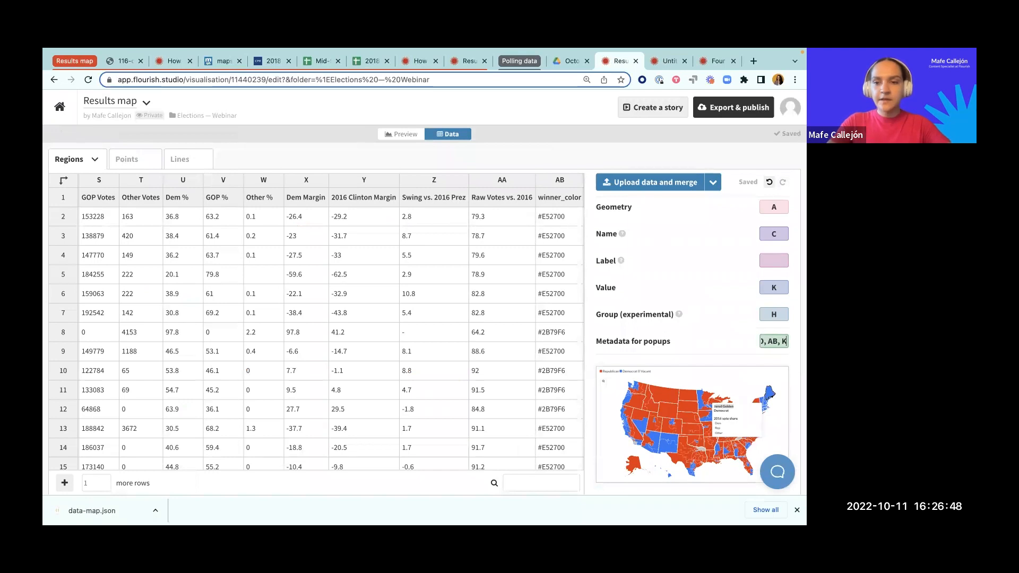
click(414, 136)
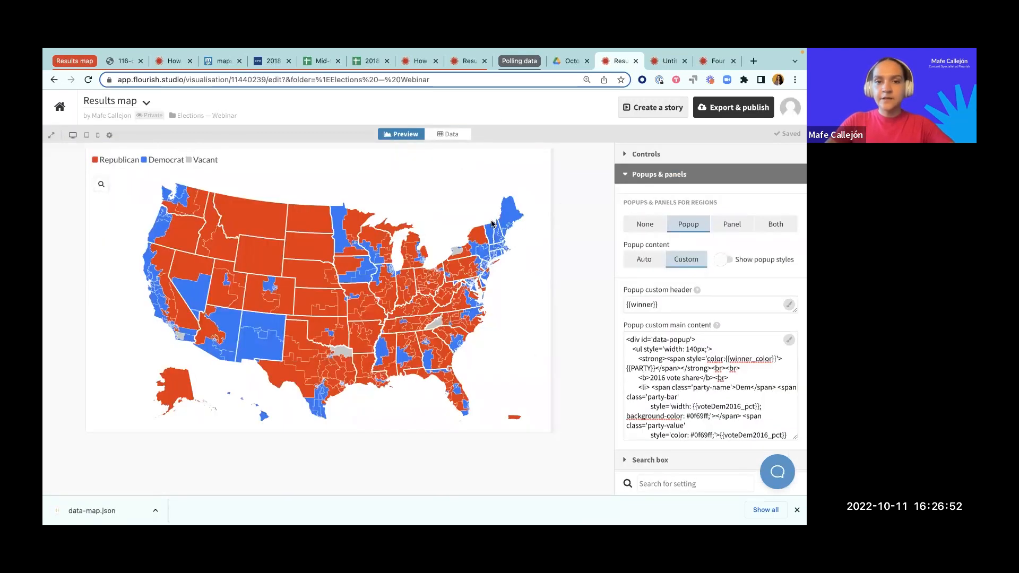
mouse_move(506, 218)
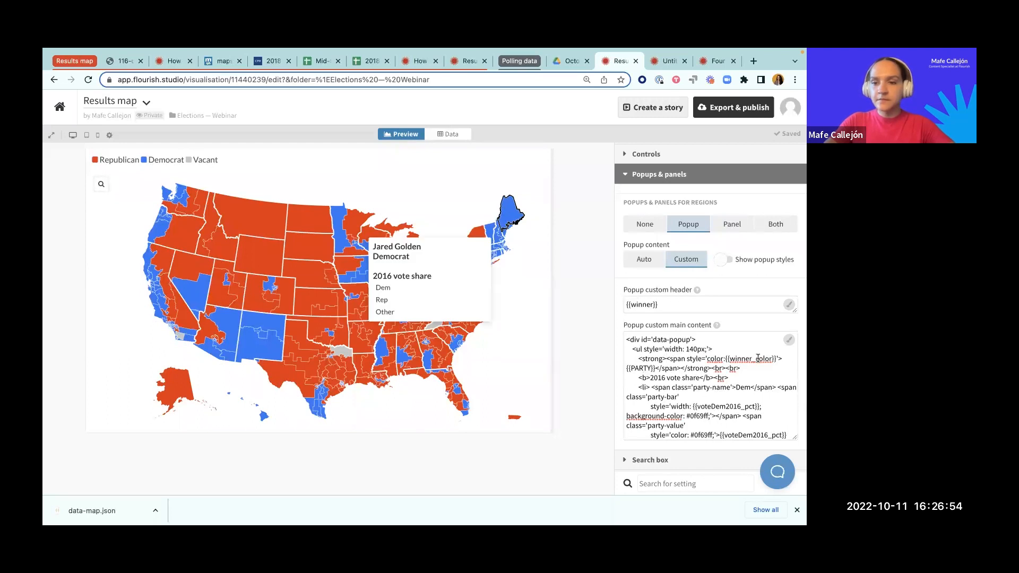
Step: Set the metadata for popups to columns K, O and AB, covering PARTY, winner and winner_color, and return to the map preview
click(449, 134)
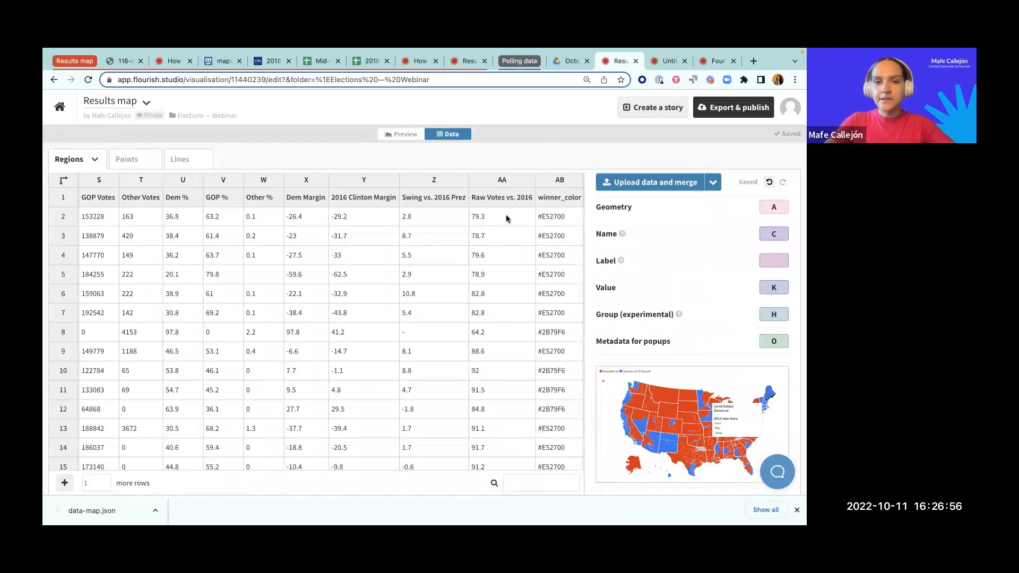
click(556, 200)
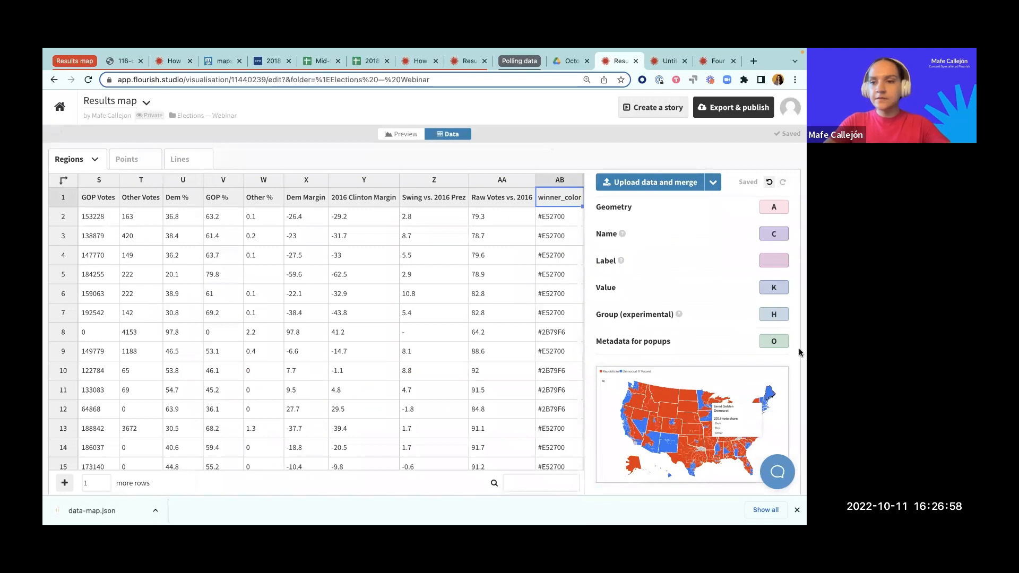
click(781, 342)
text(,)
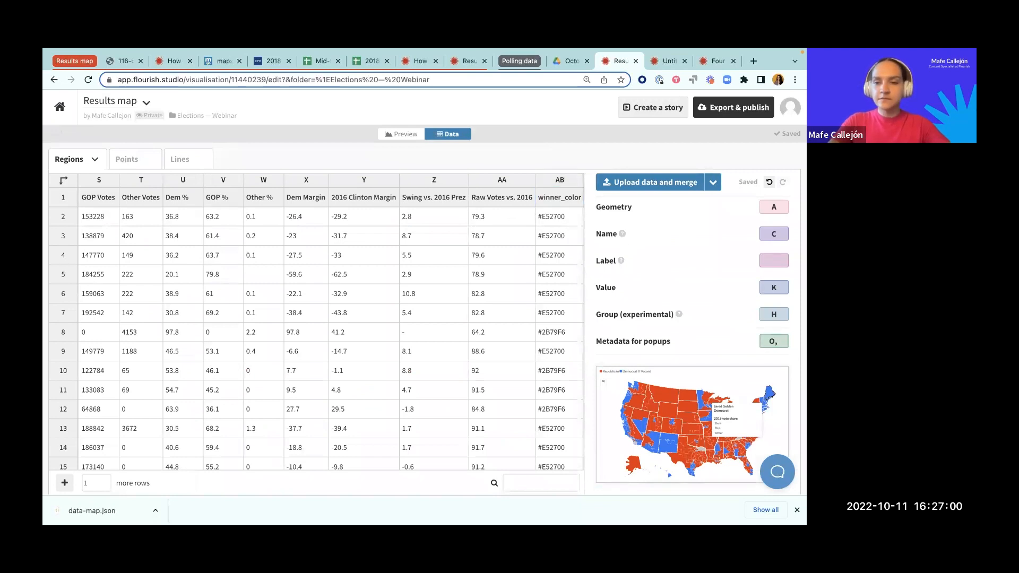
text( AB)
click(765, 344)
text(K,)
click(777, 315)
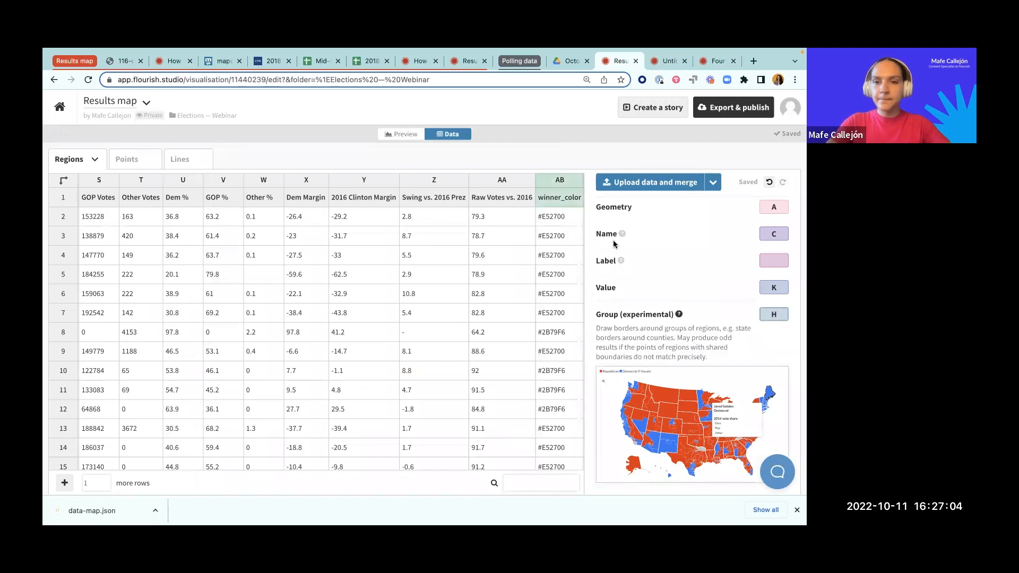
click(405, 135)
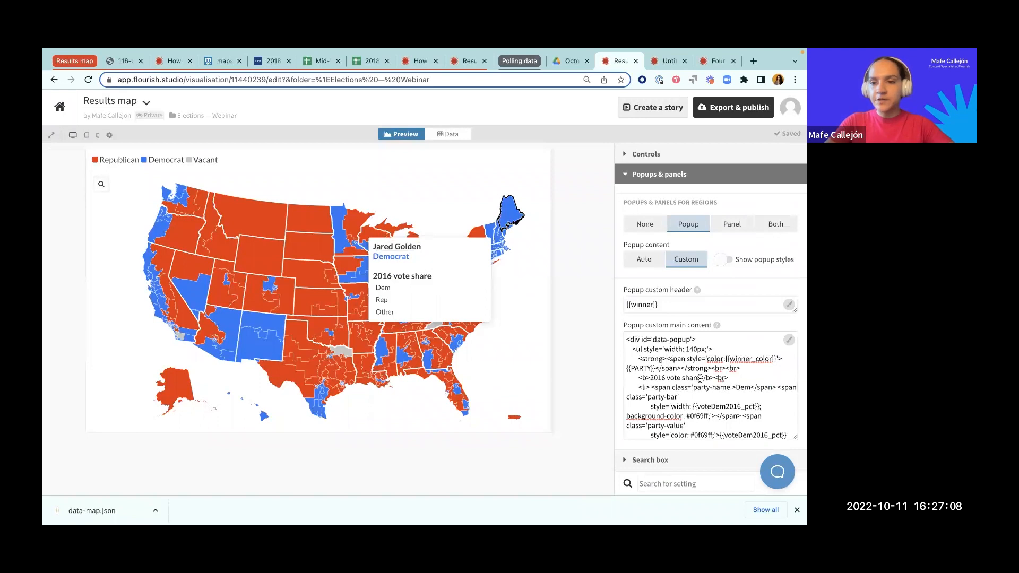
Step: Examine the Dem list item in the popup custom main content, including its party name, party-bar class and voteDem2016_pct width placeholder
scroll(699, 378, down, 1)
scroll(672, 361, down, 1)
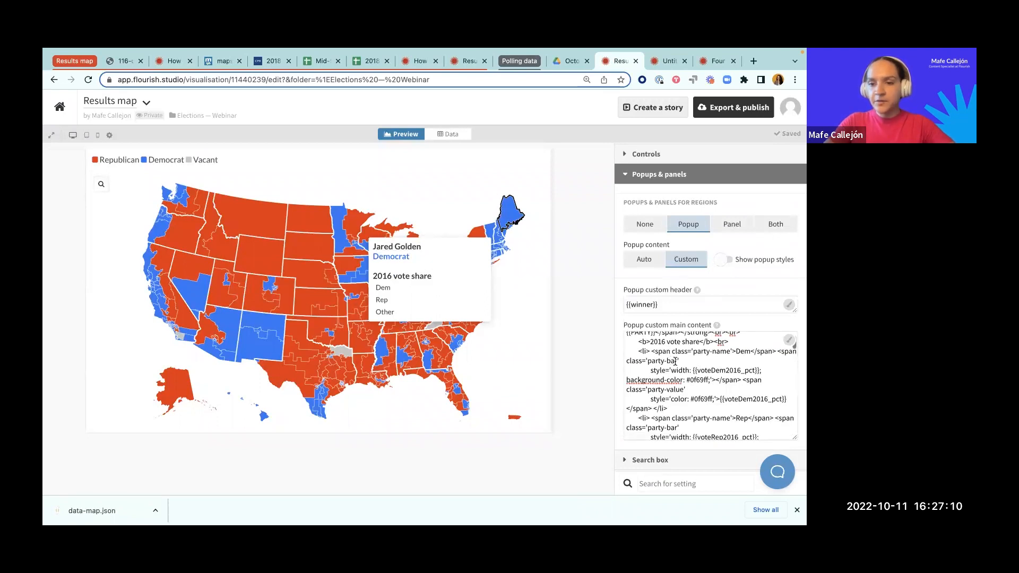
drag(651, 370, 691, 369)
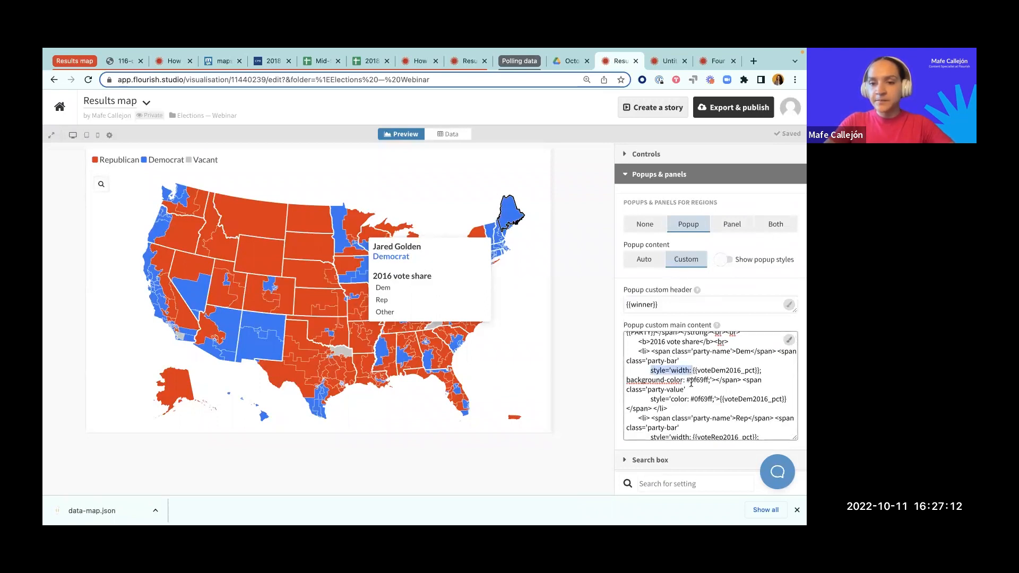
scroll(691, 382, down, 1)
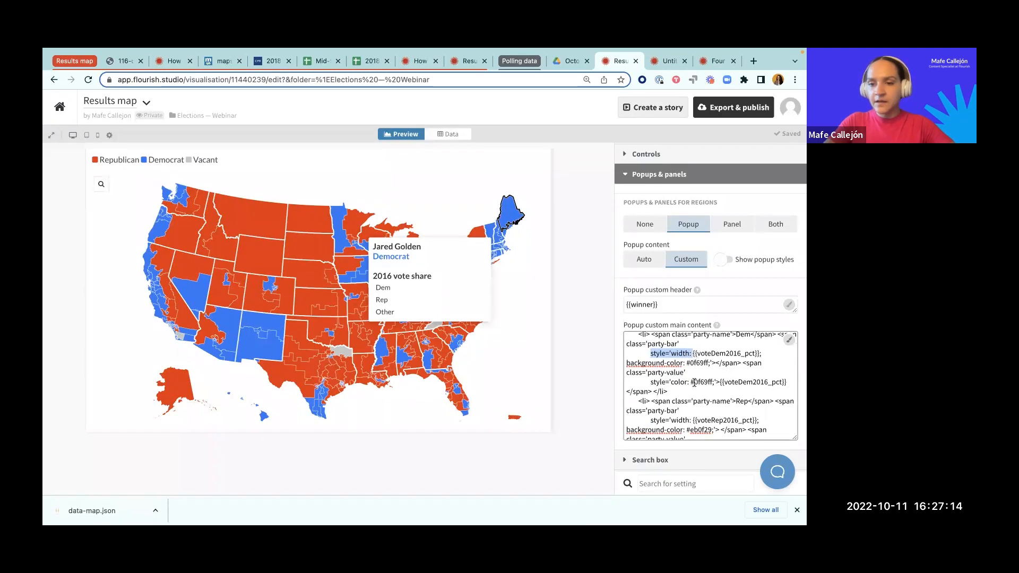
click(682, 391)
drag(638, 335, 671, 392)
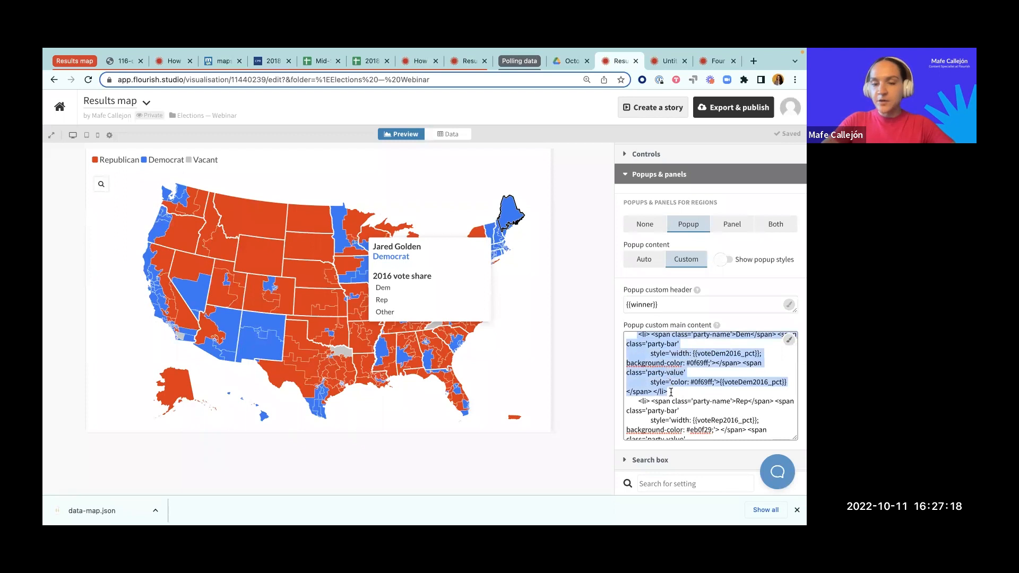
scroll(672, 391, up, 1)
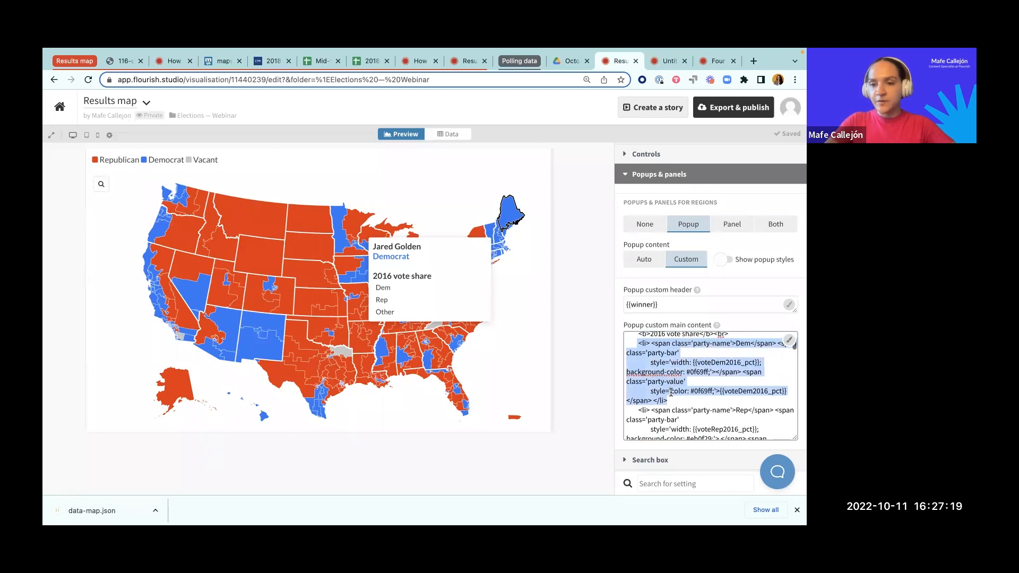
click(733, 344)
double_click(742, 343)
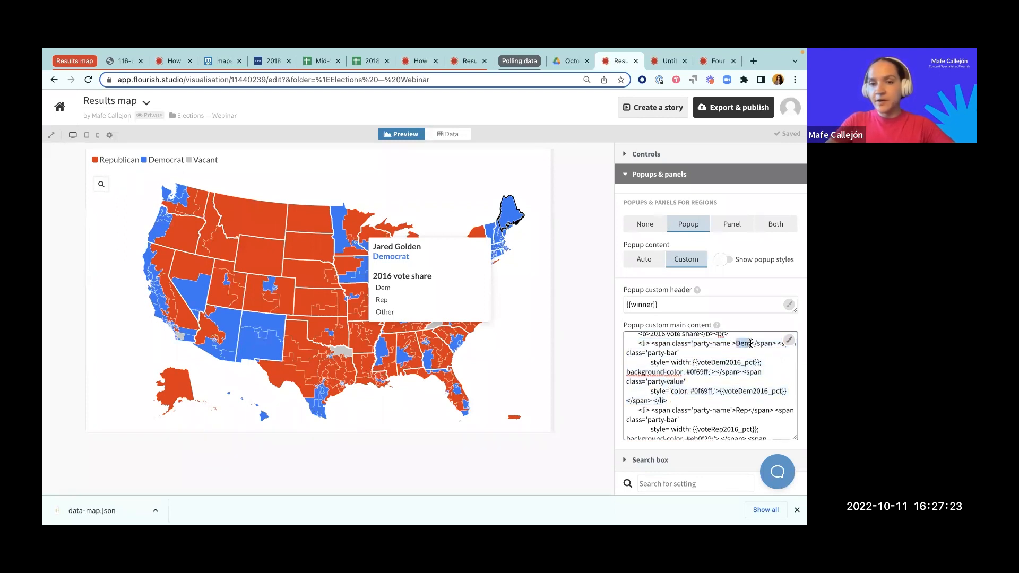
double_click(684, 362)
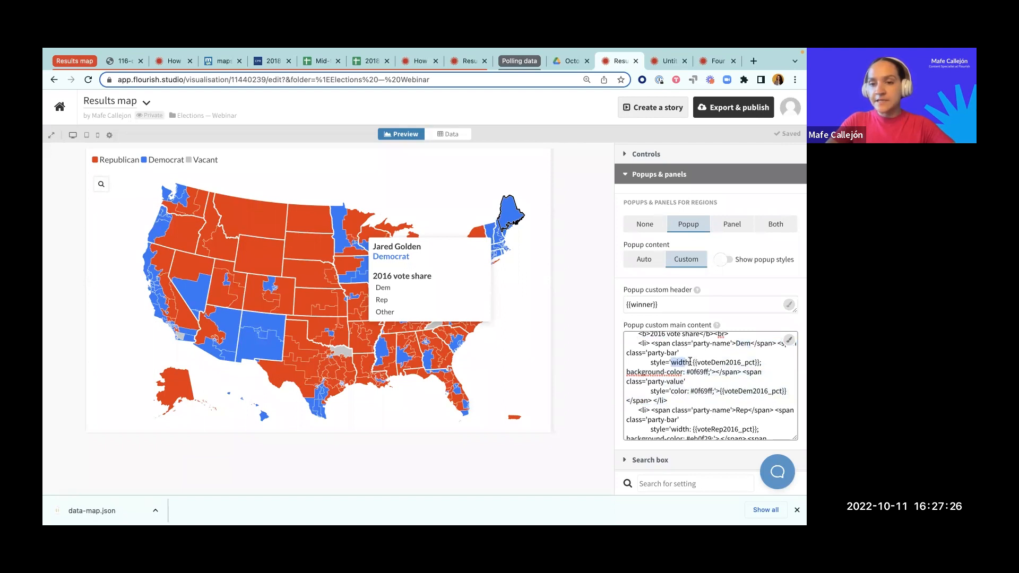
drag(690, 362, 738, 362)
drag(647, 353, 671, 353)
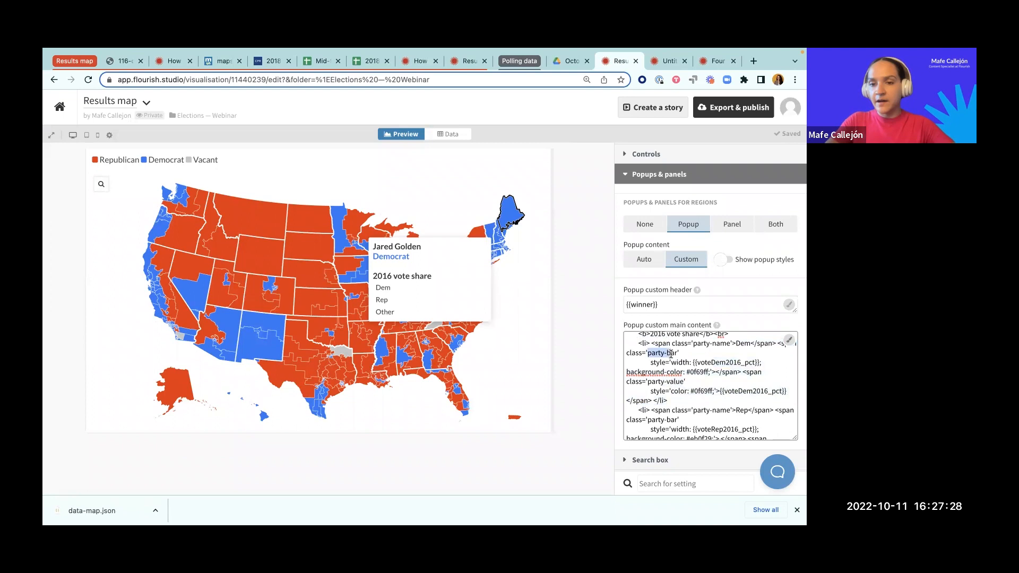
click(700, 363)
drag(697, 363, 755, 363)
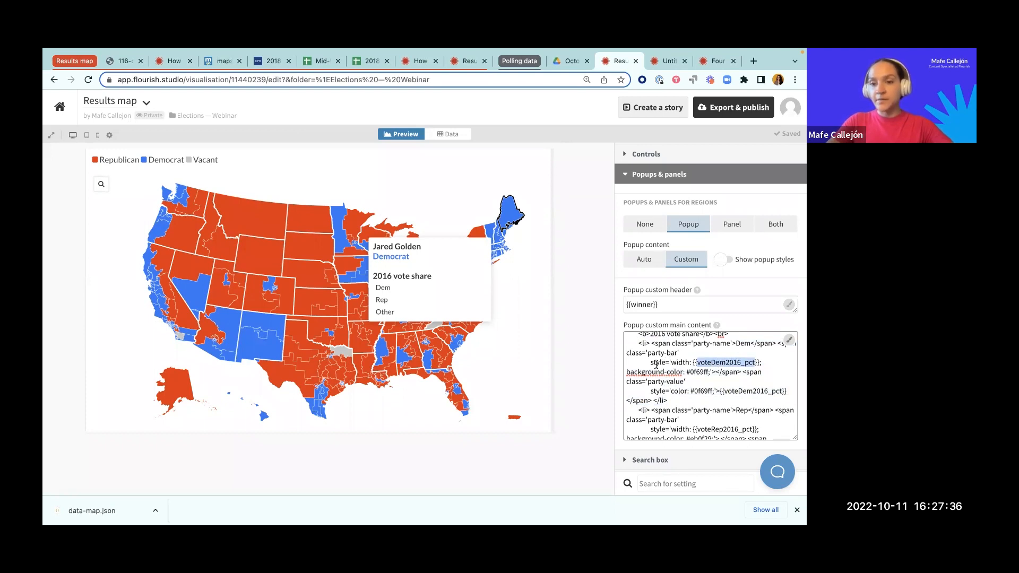
Step: Add columns U-W (Dem %, GOP % and Other %) to the metadata for popups in the Regions data sheet
click(448, 133)
scroll(328, 248, left, 3)
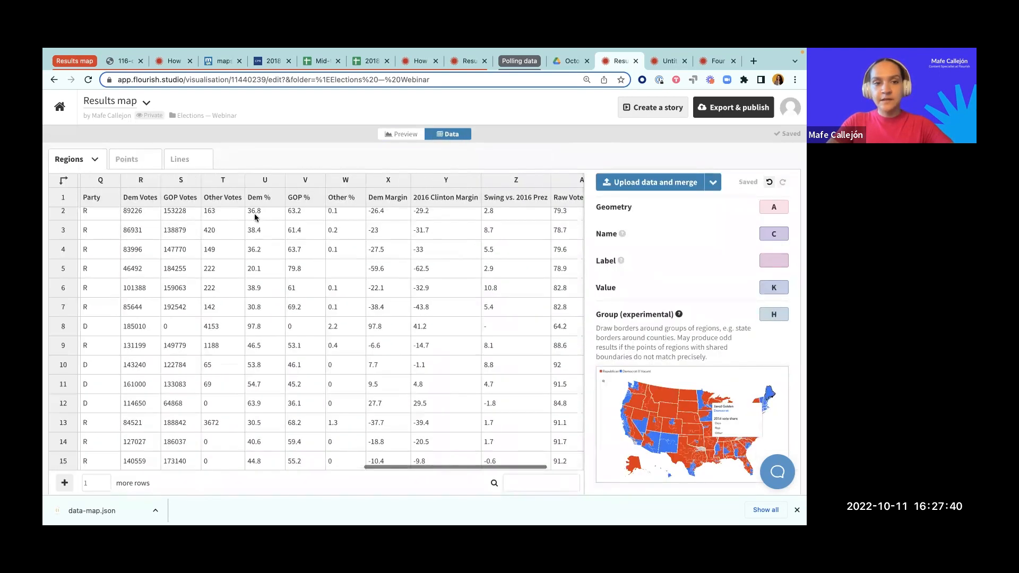
click(255, 200)
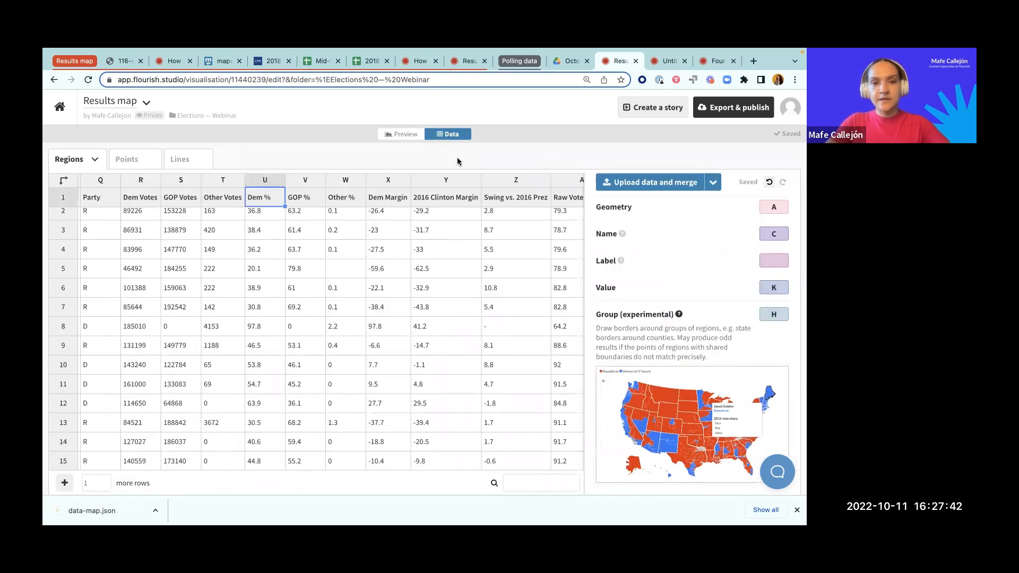
scroll(764, 324, down, 1)
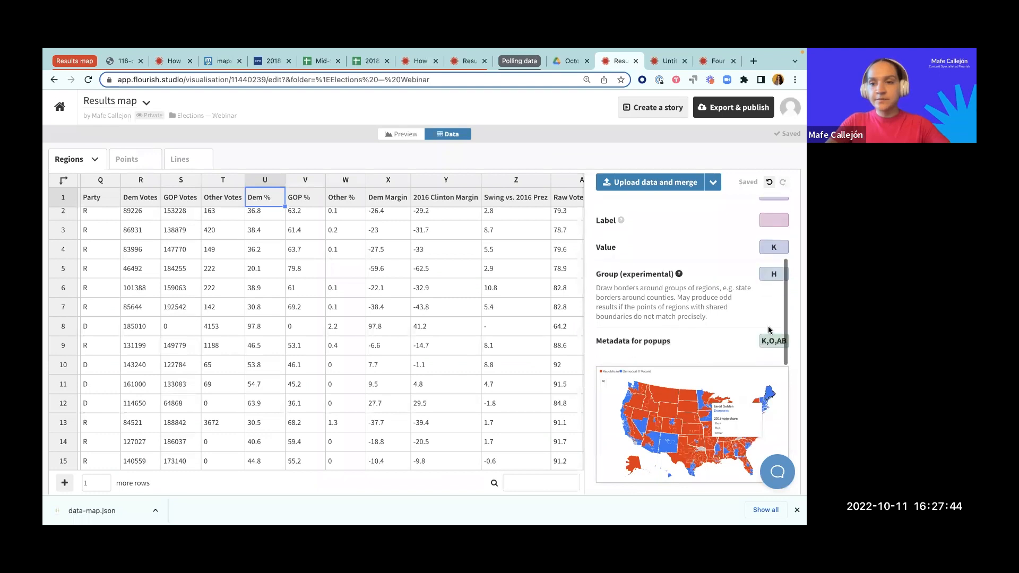
key(BackSpace)
text(E)
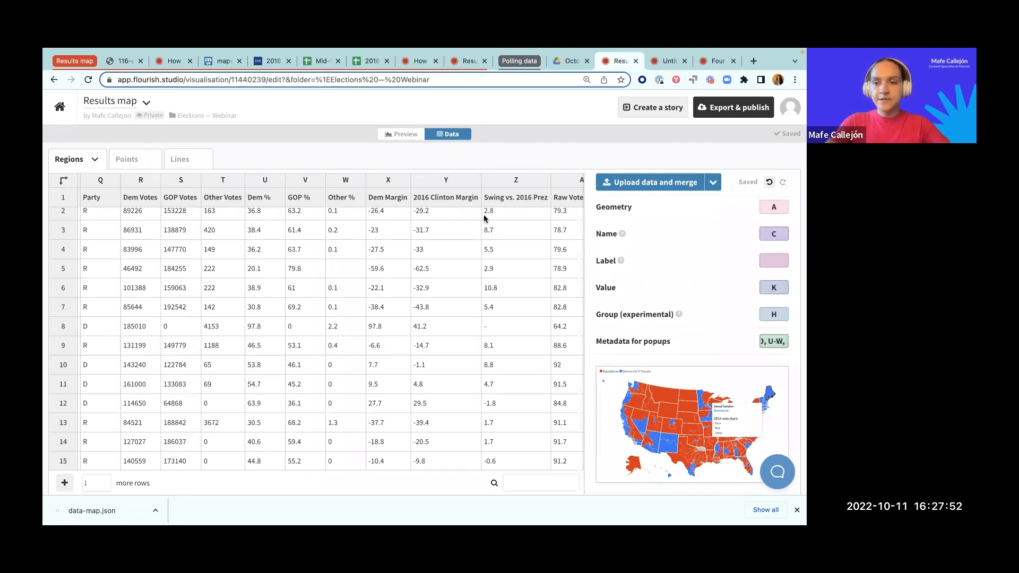
click(732, 321)
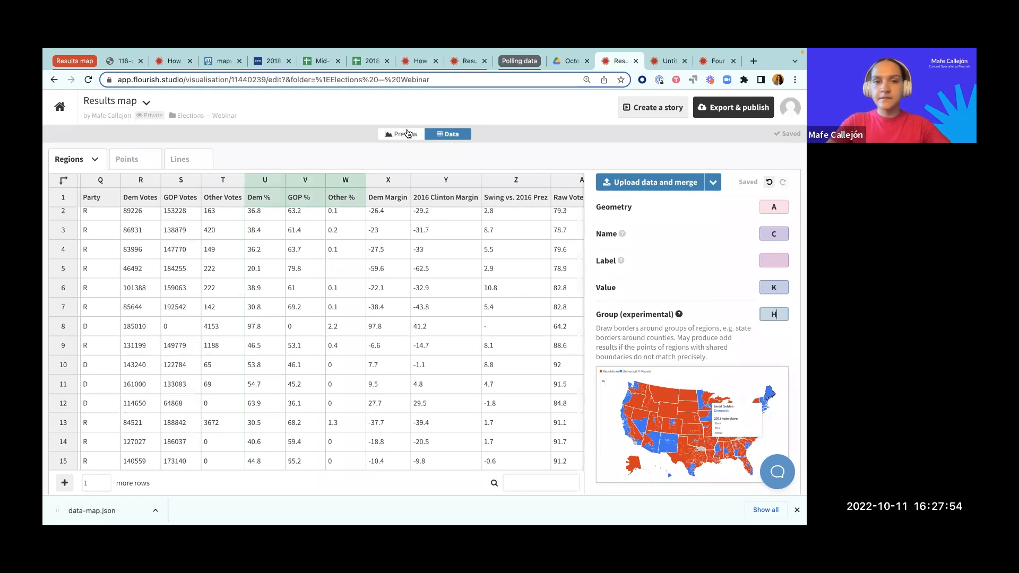
Step: Replace both voteDem2016_pct placeholders in the popup's Dem list item with Dem %, for the bar width and the displayed value
click(403, 134)
click(714, 361)
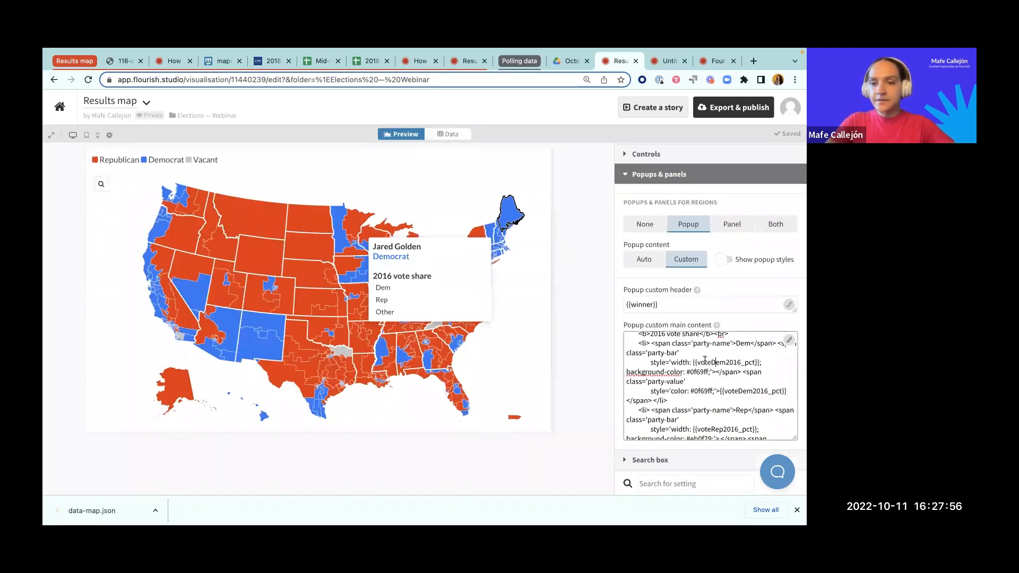
drag(697, 362, 753, 361)
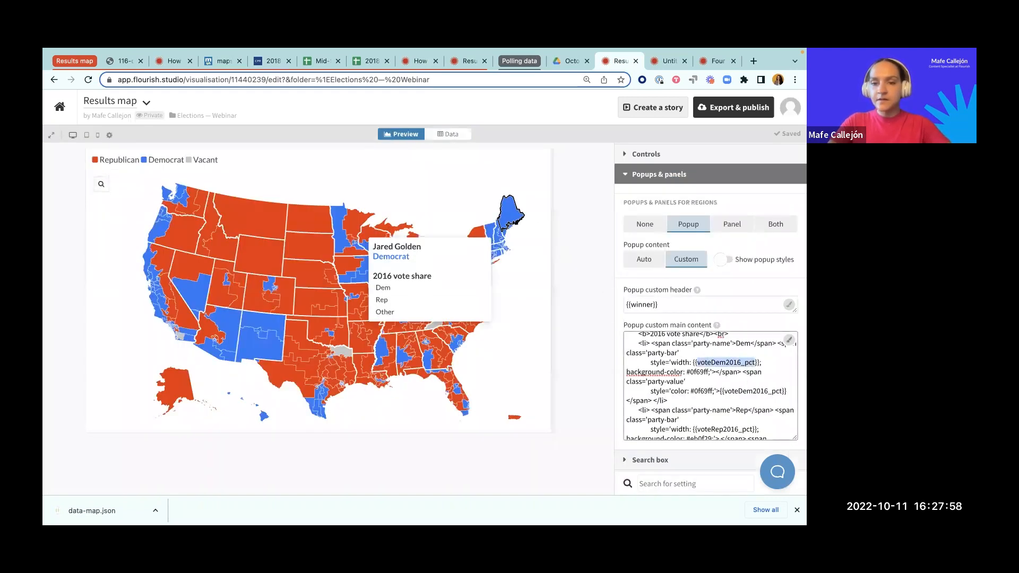
text(Dem %)
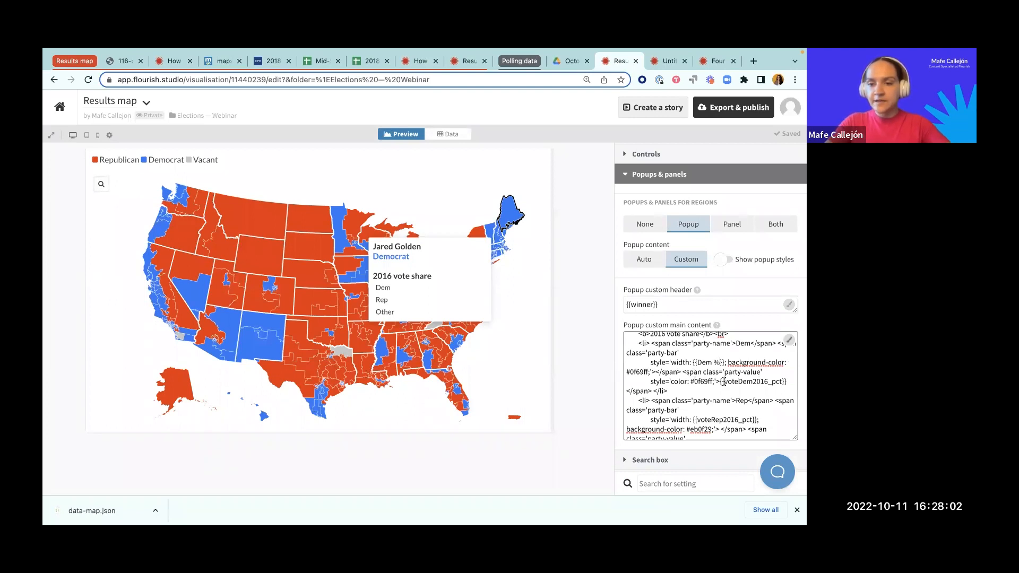
drag(724, 381, 780, 378)
key(BackSpace)
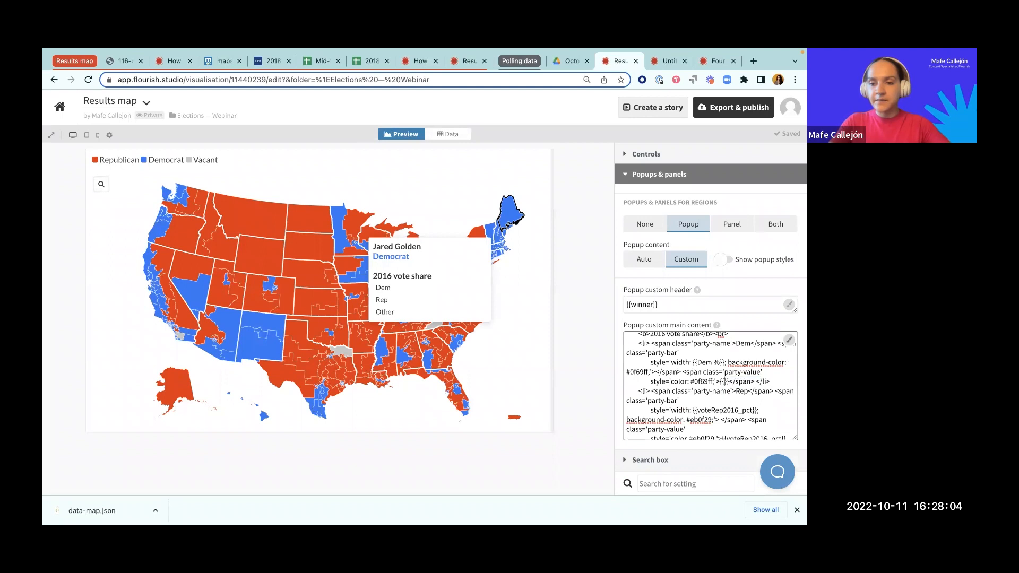
text(Dem %)
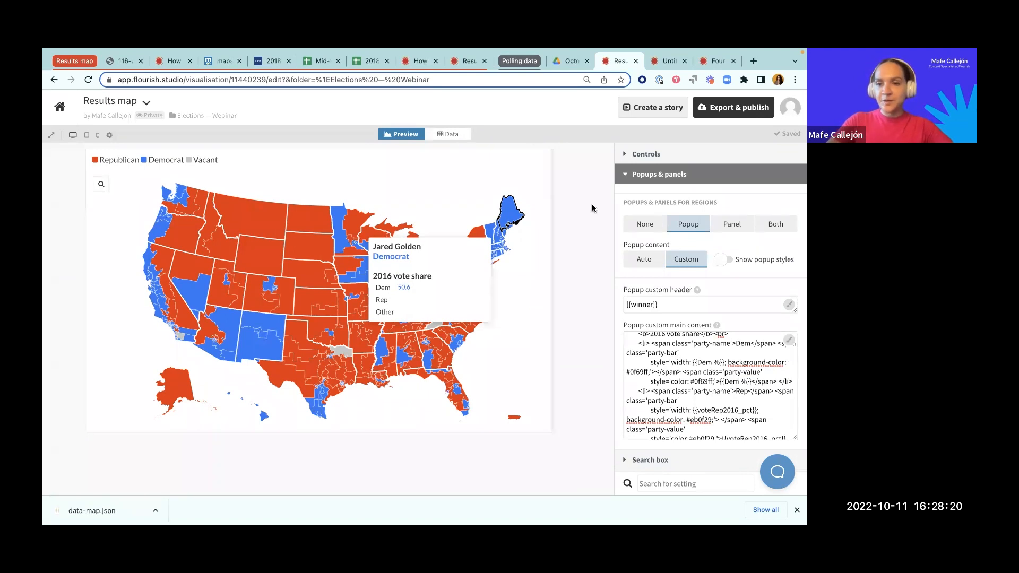
Step: Examine the vote share bars in the example map popup of the help article on adding charts to popups, and return to the results map
click(419, 62)
scroll(412, 242, up, 10)
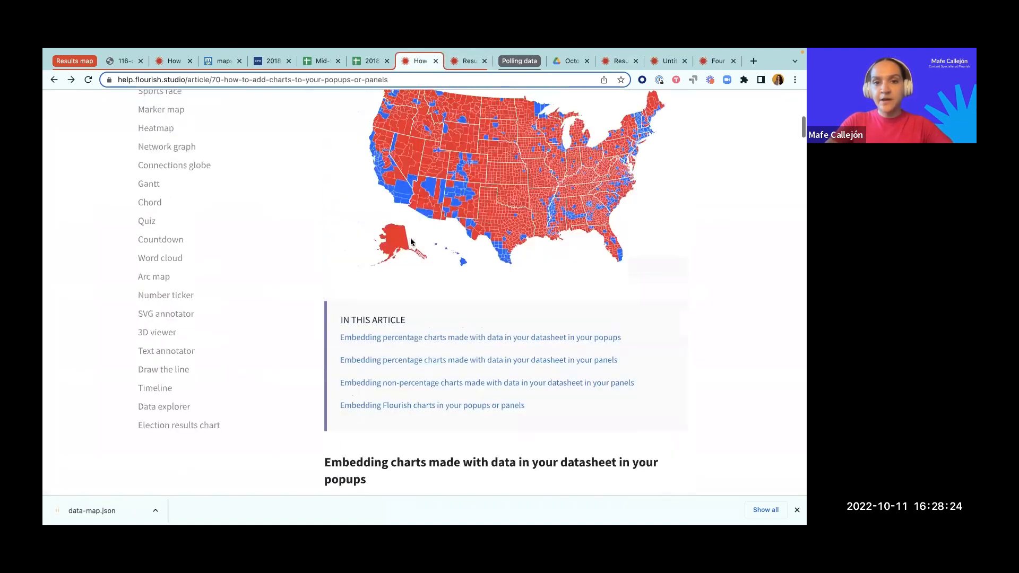
scroll(412, 242, up, 1)
mouse_move(476, 158)
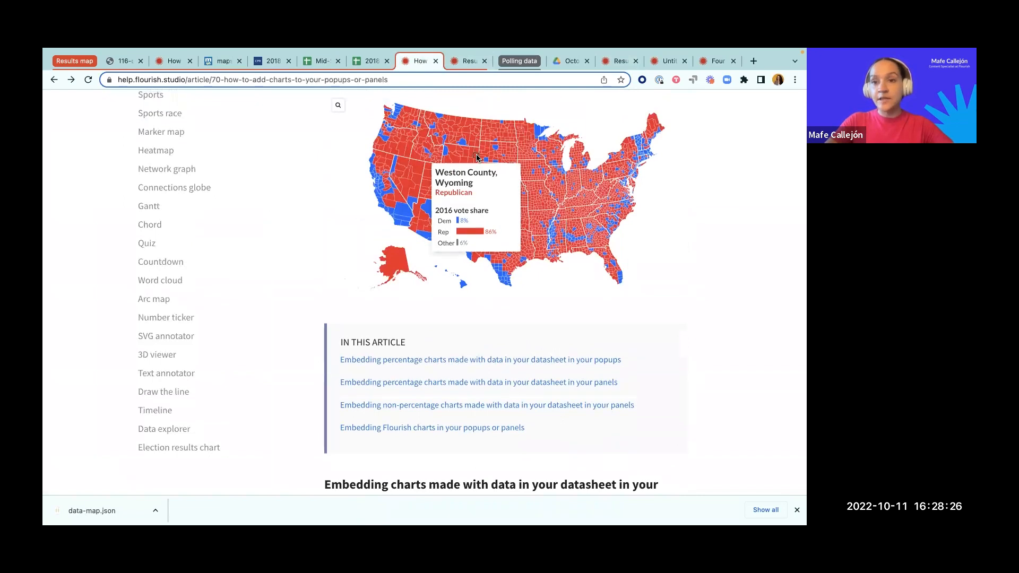
click(616, 61)
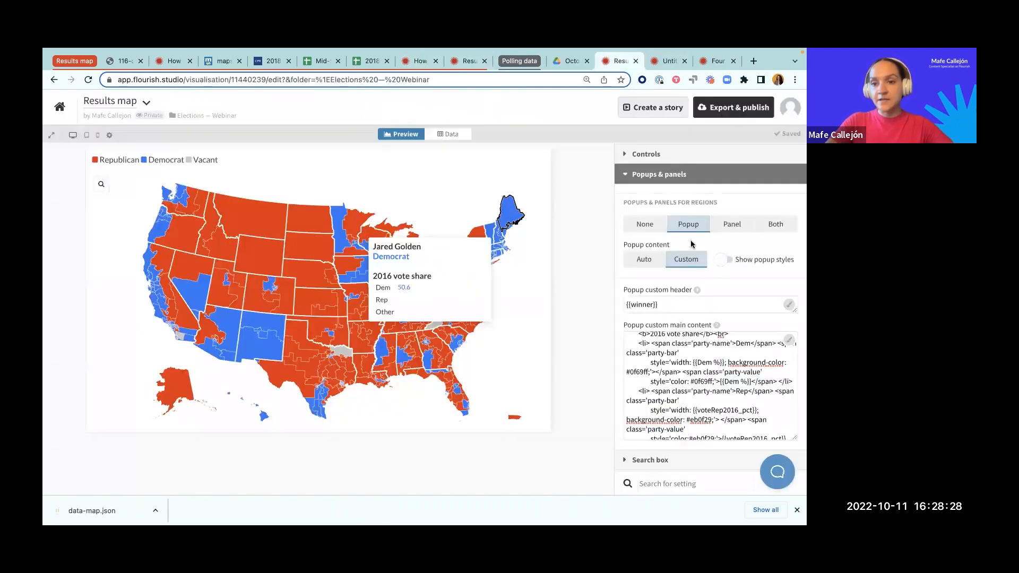
Step: Append a % sign after both {{Dem %}} placeholders in the popup's Dem list item, for the bar width and the displayed value
click(724, 362)
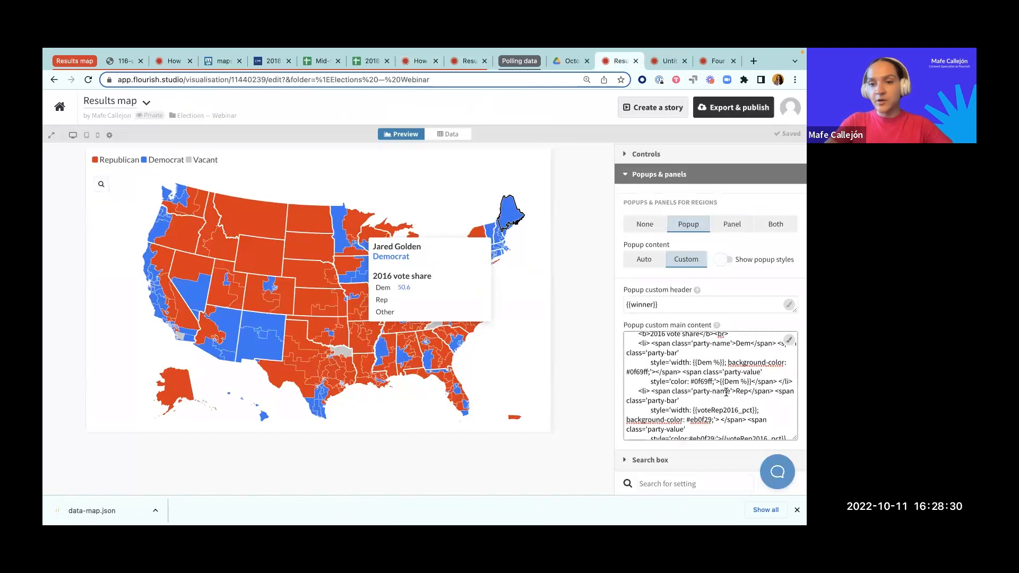
click(727, 391)
text(%)
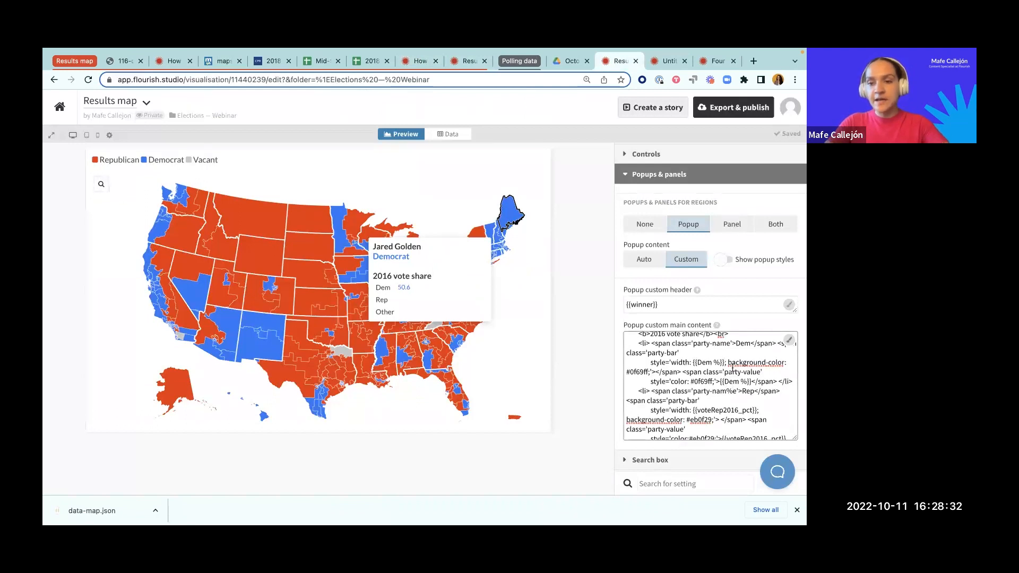
key(BackSpace)
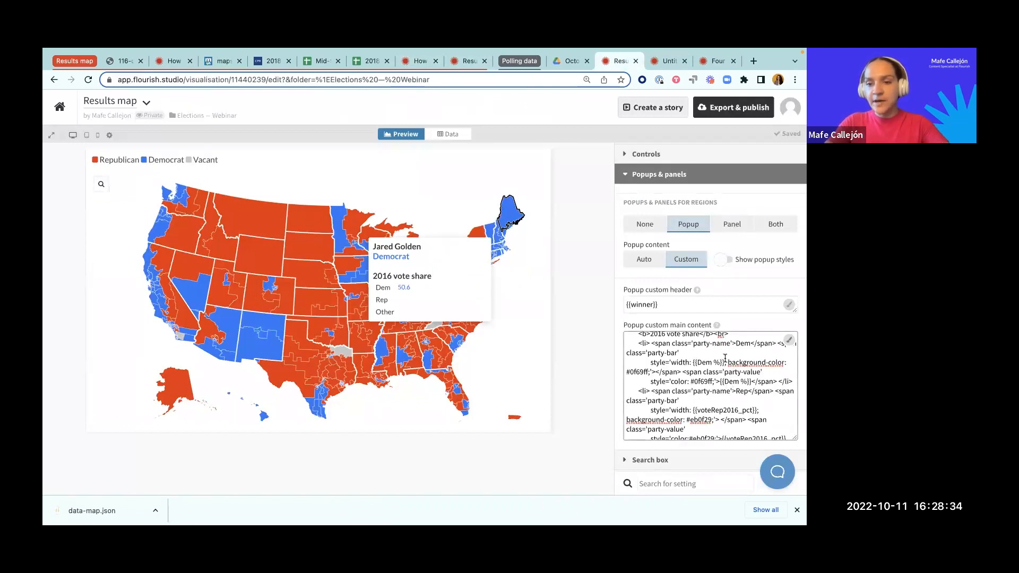
click(725, 360)
text(%)
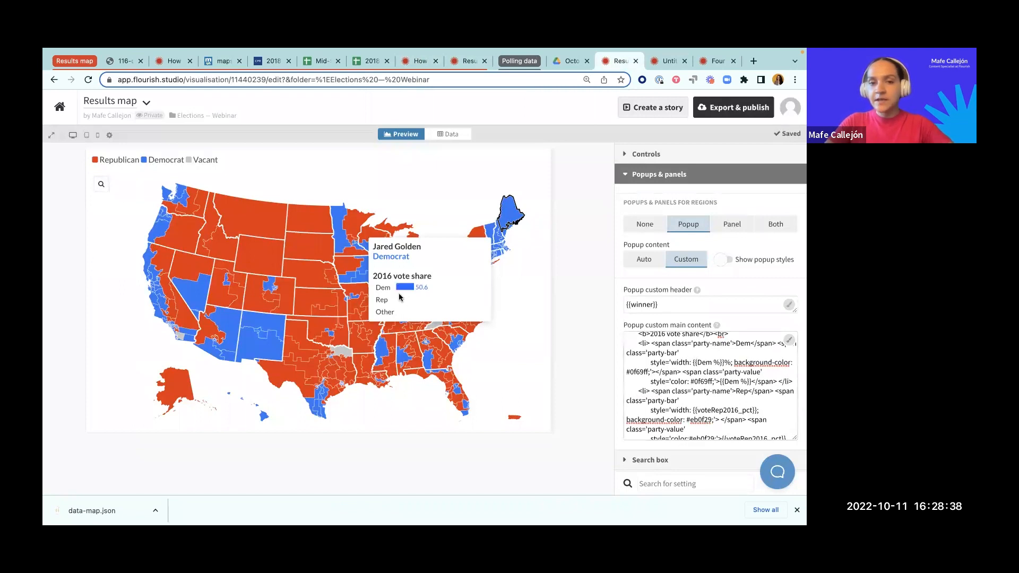
scroll(752, 381, down, 1)
click(750, 376)
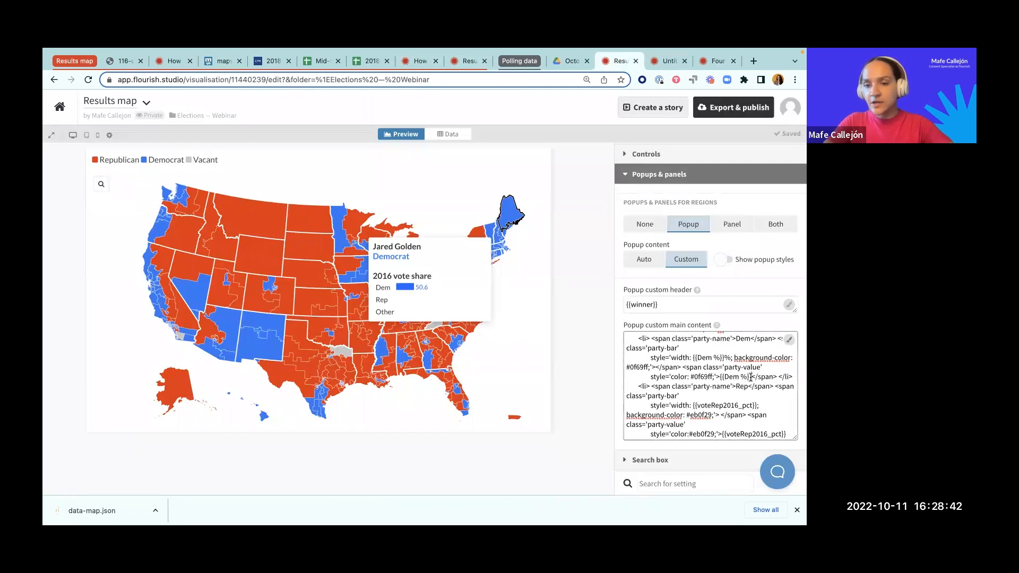
text(%)
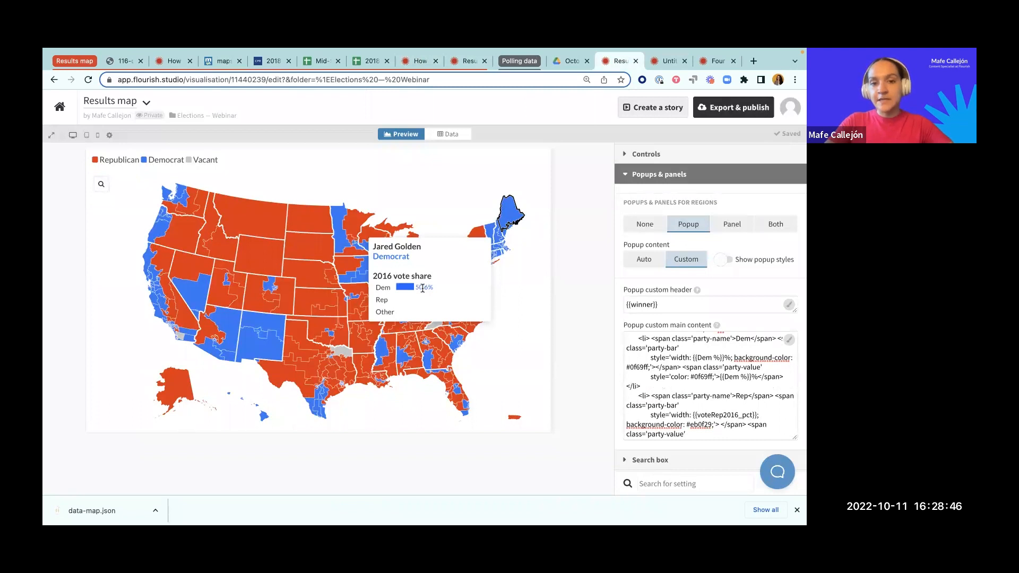
drag(436, 286, 416, 286)
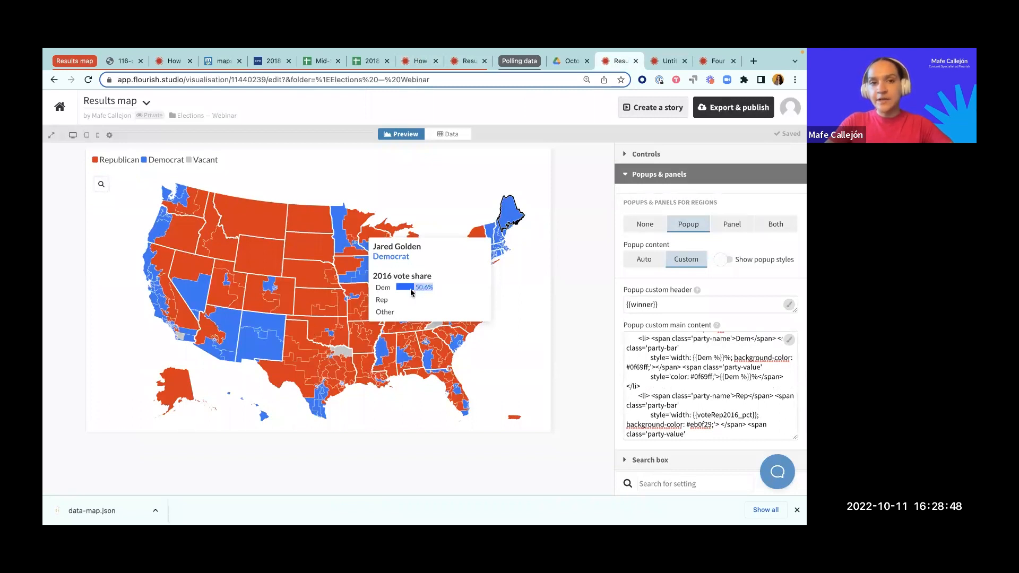
Step: Set the Rep bar width in the popup custom main content to {{GOP %}}%, matching the column header in the data sheet
scroll(728, 400, down, 1)
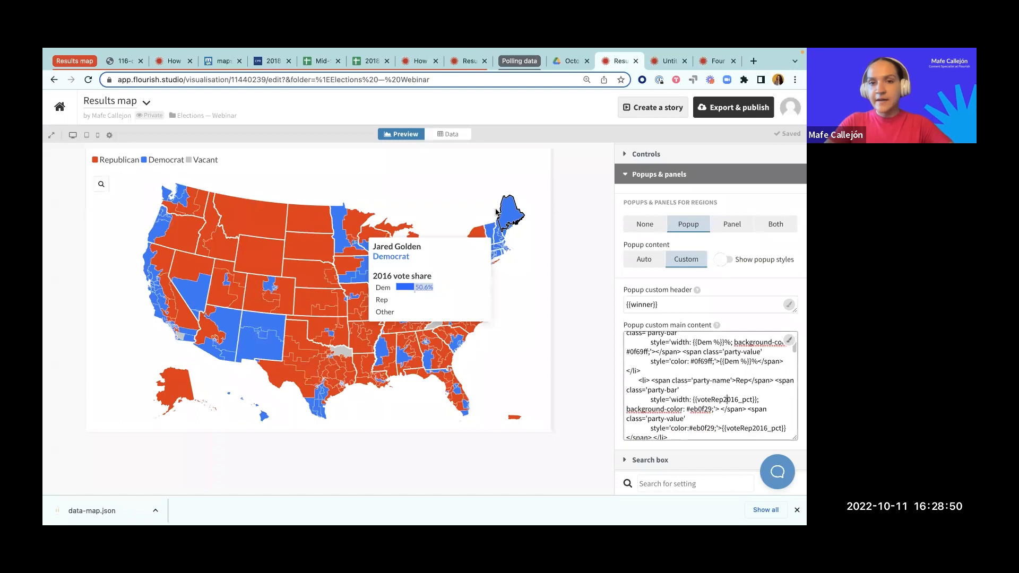
click(452, 134)
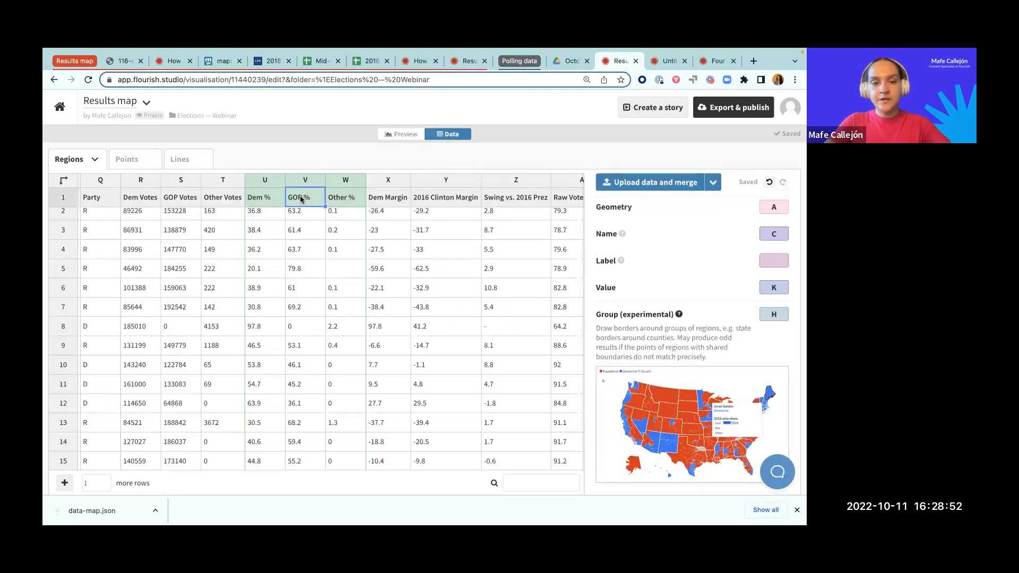
click(391, 135)
drag(697, 400, 754, 400)
text(GOP %)
click(724, 401)
text(%; background-color:)
Step: Replace the voteRep2016_pct placeholder in the Rep item's displayed value with {{GOP %}}%
scroll(742, 424, down, 1)
drag(726, 407, 783, 408)
key(BackSpace)
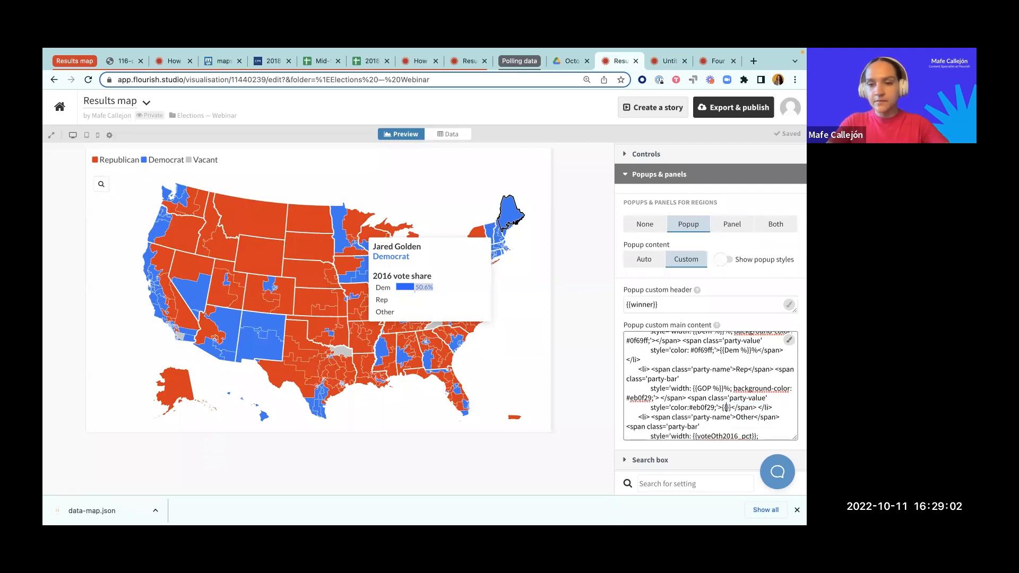
text(GOP %}})
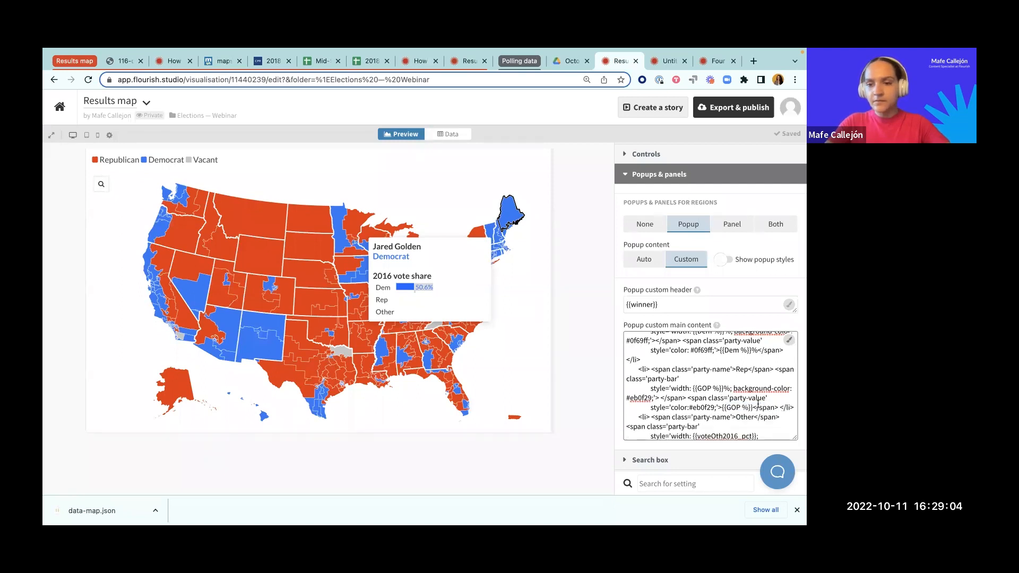
text(%)
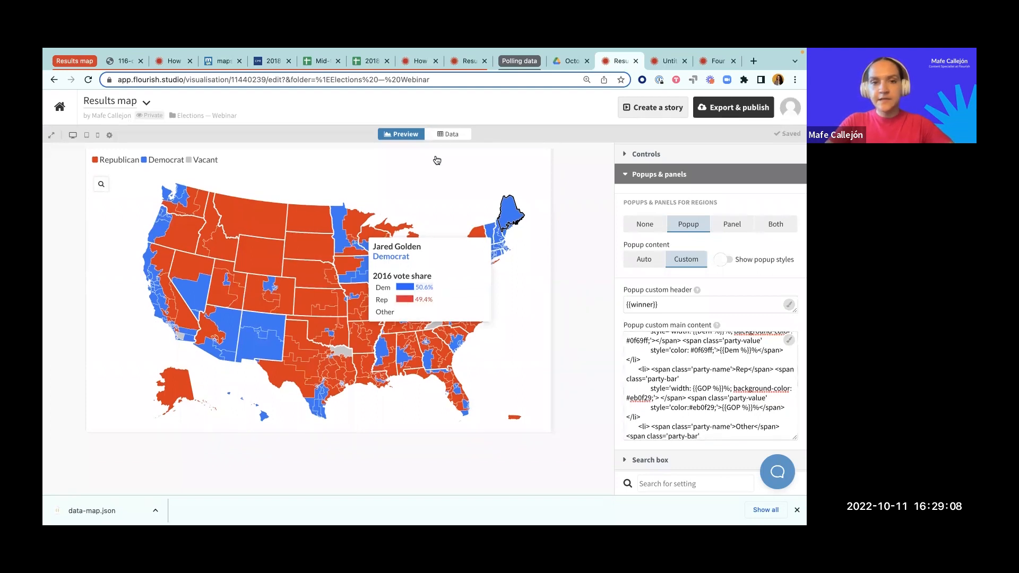
Step: Set the Other bar width in the popup custom main content to {{Other %}}%, matching the header of column W
click(443, 135)
click(340, 197)
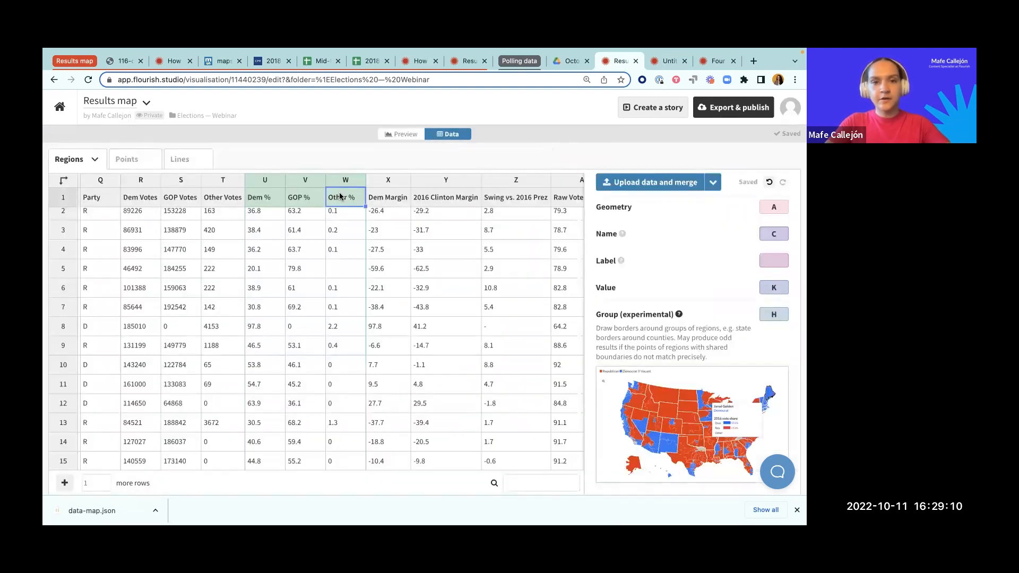
click(399, 135)
scroll(671, 353, down, 3)
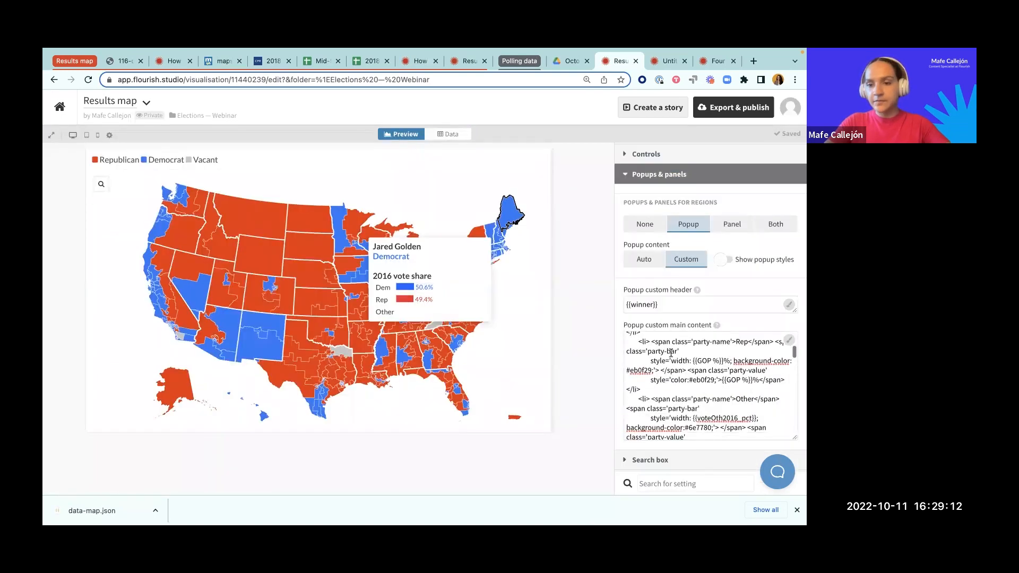
drag(696, 419, 750, 417)
key(BackSpace)
text(Other %}})
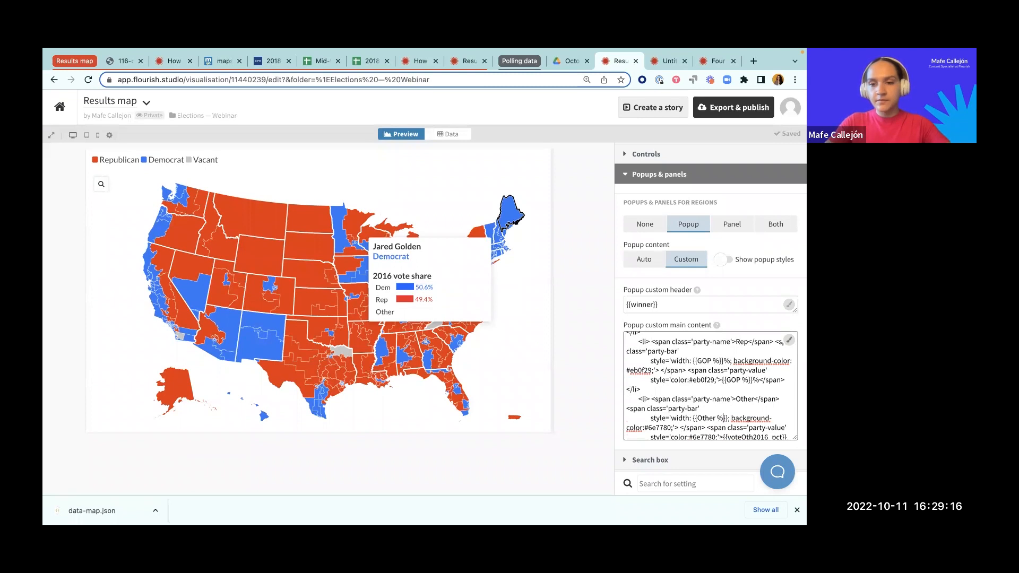
text(%)
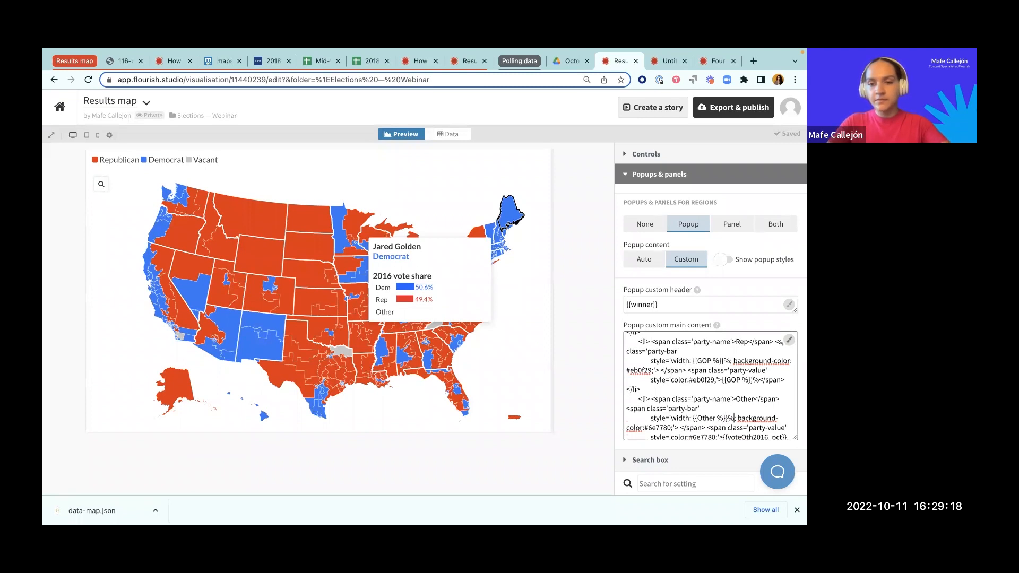
Step: Replace the voteOth2016_pct placeholder in the Other item's displayed value with {{Other %}}%
scroll(730, 418, down, 1)
drag(731, 418, 781, 419)
text(t)
text(ther %)
text(%</span>)
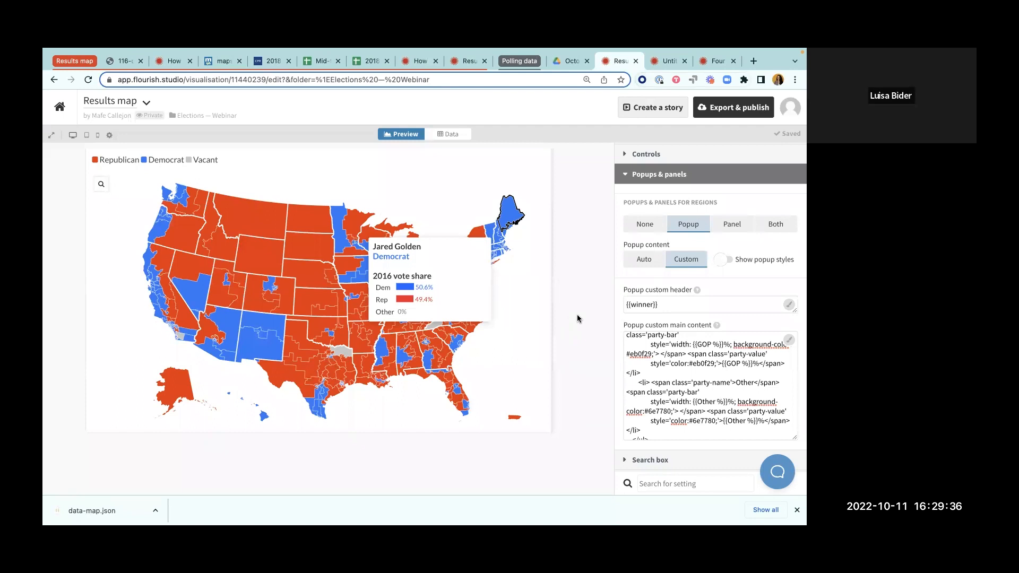
Step: Review the Other item's popup code and the vote share columns assigned to the metadata for popups in the Regions data sheet
scroll(679, 411, down, 1)
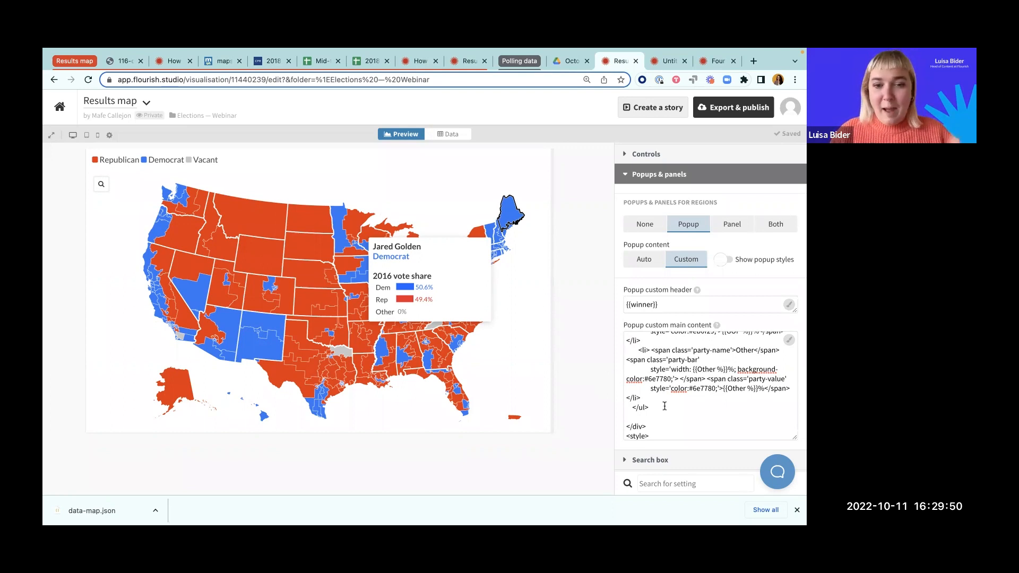
scroll(665, 407, up, 1)
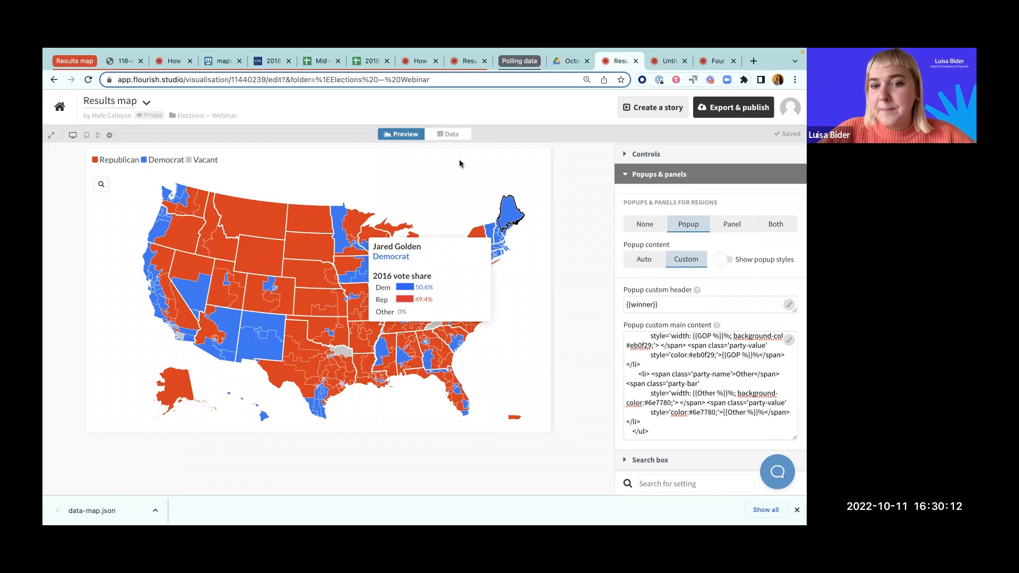
click(449, 134)
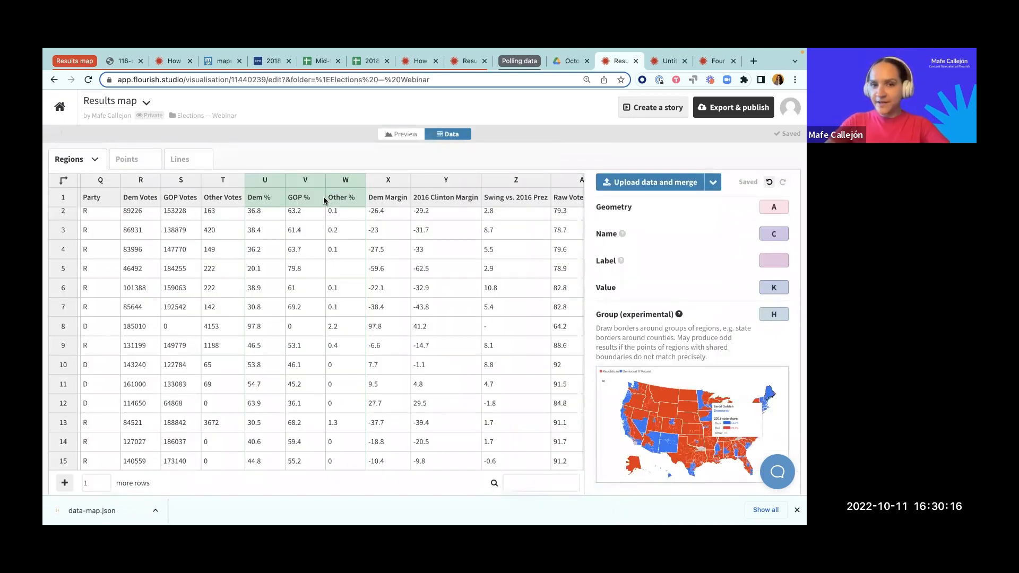
scroll(366, 196, right, 5)
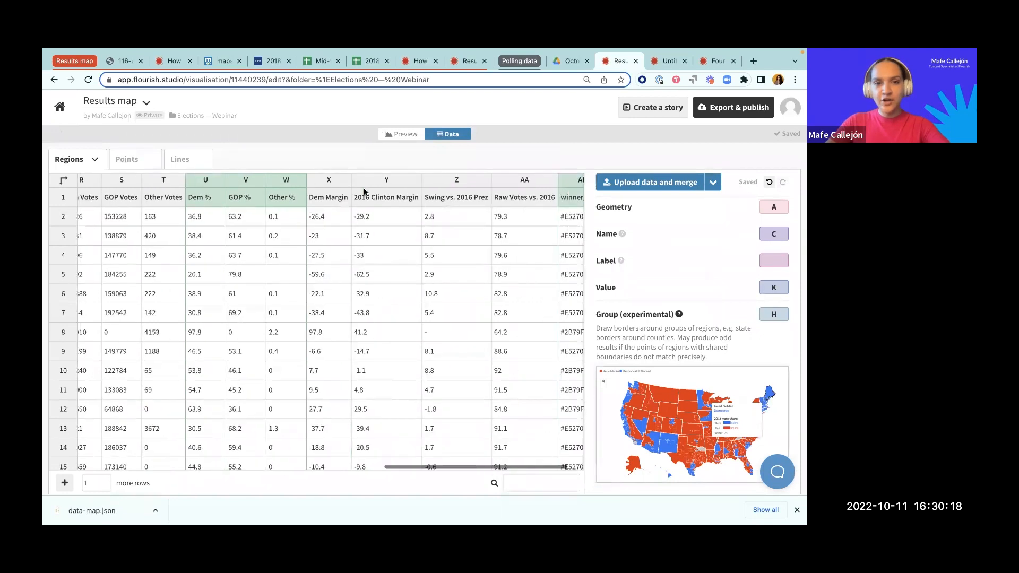
scroll(727, 339, down, 2)
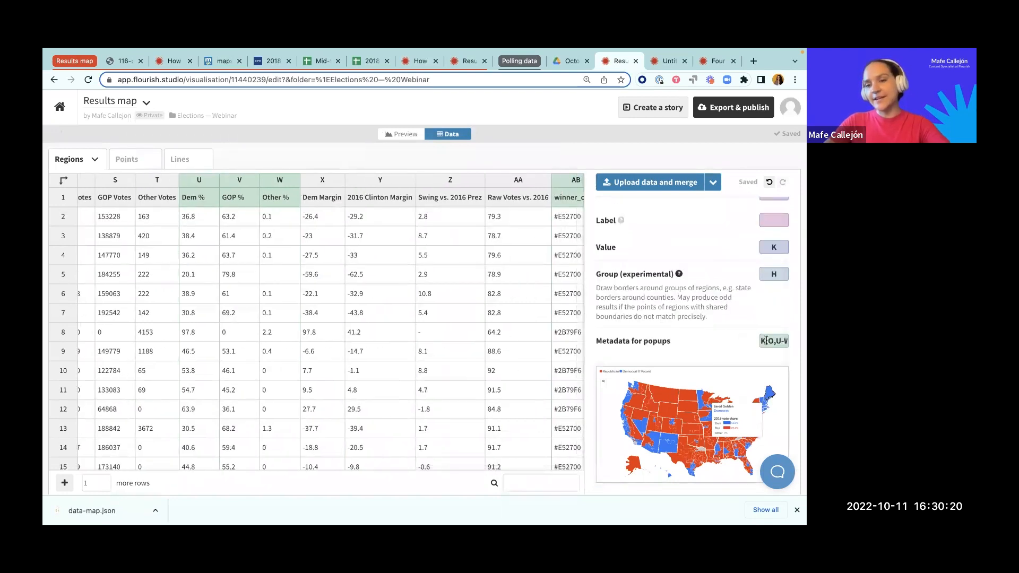
drag(766, 340, 783, 341)
text(K,)
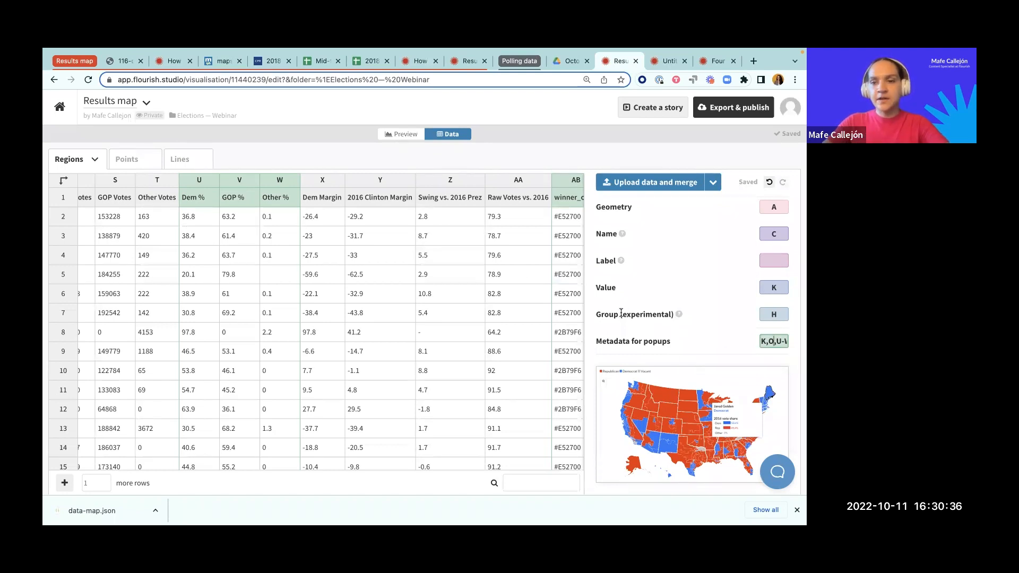
Step: Check the party vote share bars in the map preview's popups for several regions, including Wyoming and North Dakota
click(402, 134)
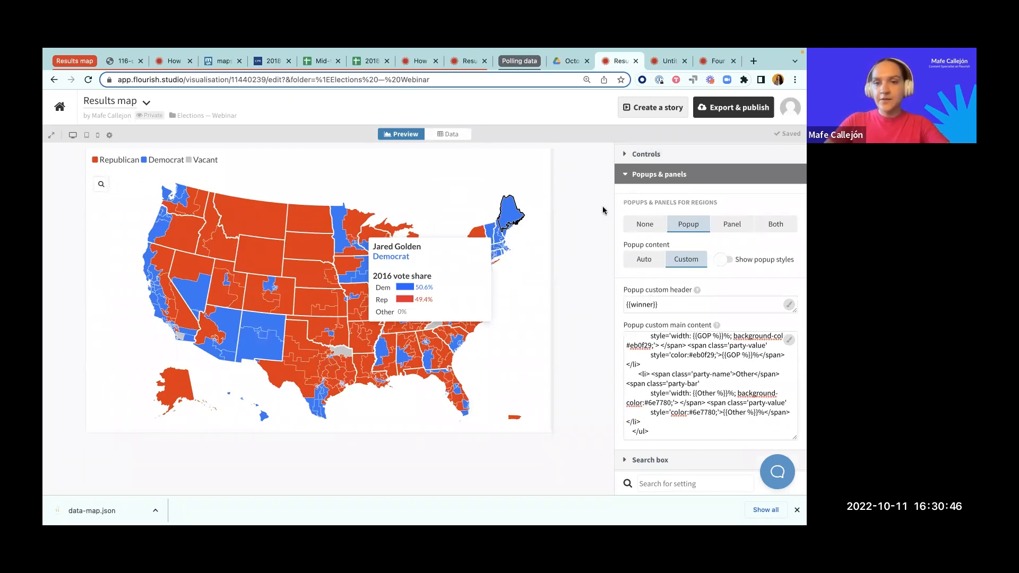
mouse_move(256, 243)
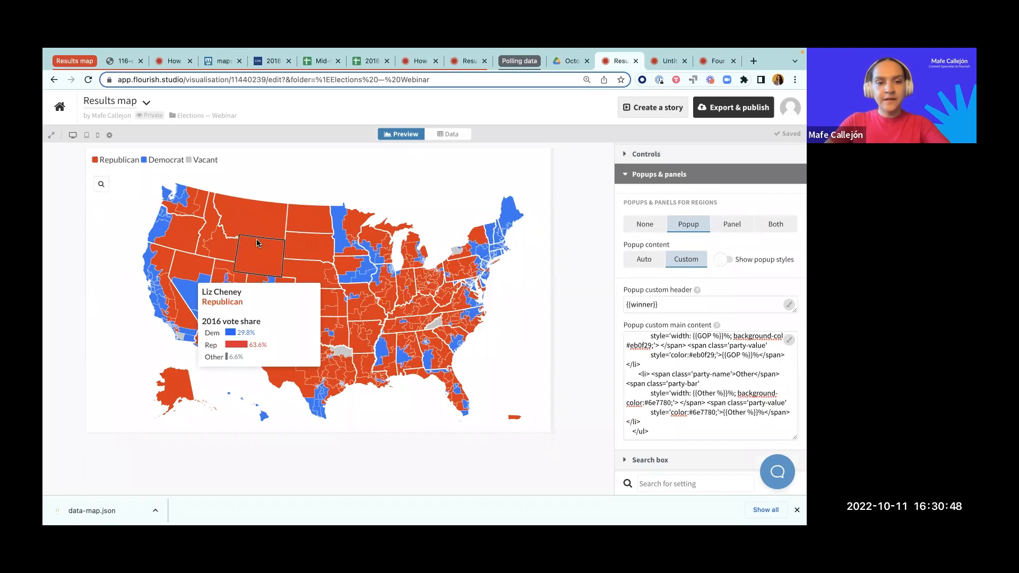
mouse_move(319, 218)
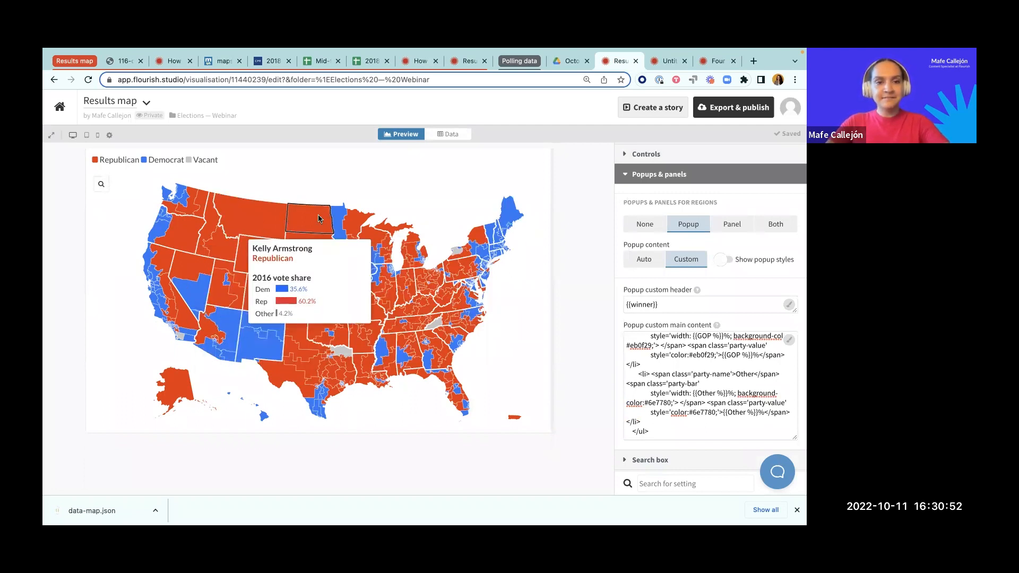
mouse_move(356, 222)
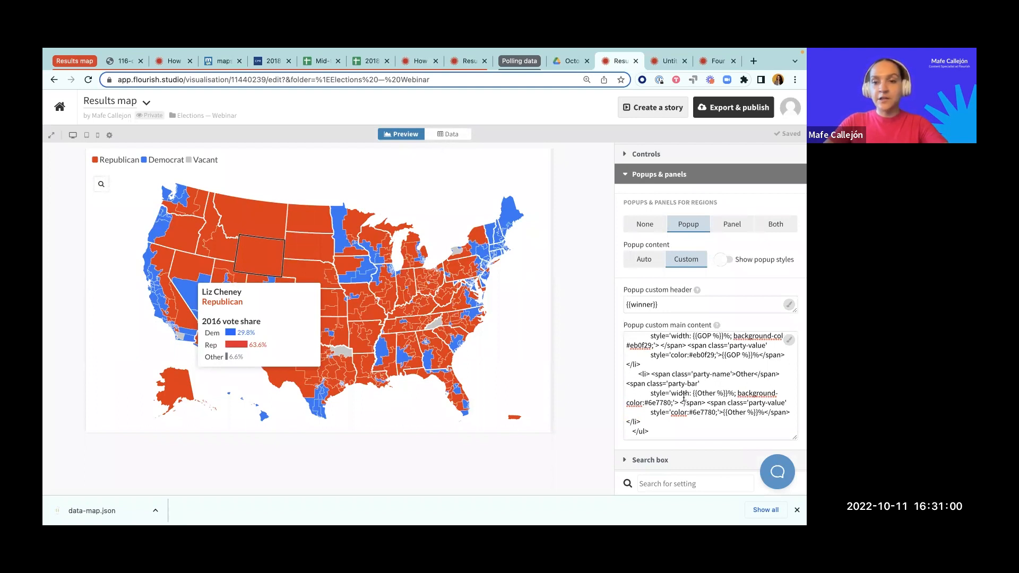
Step: Set the map header's title to "Democrats take the House"
scroll(684, 398, down, 1)
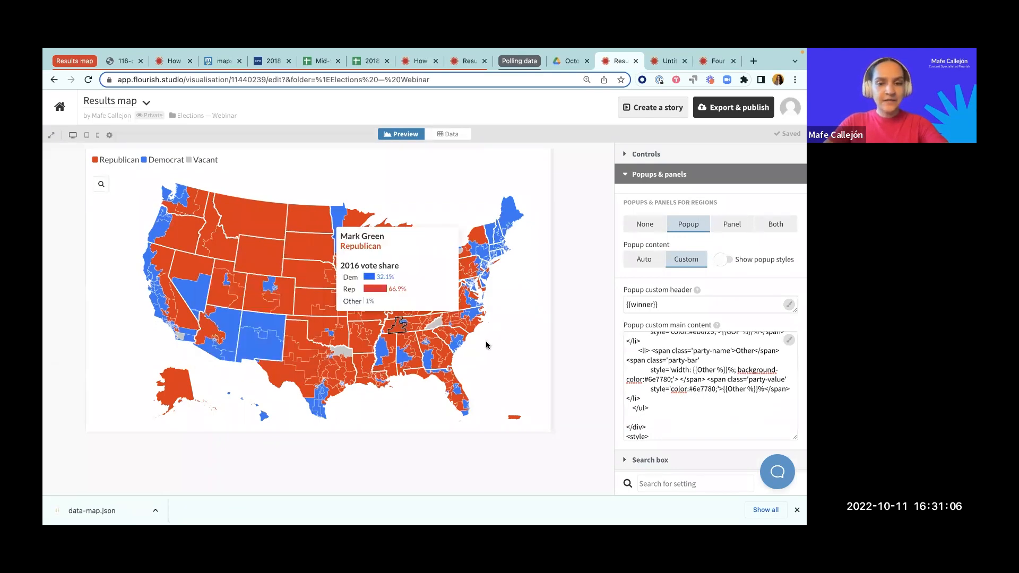
click(682, 177)
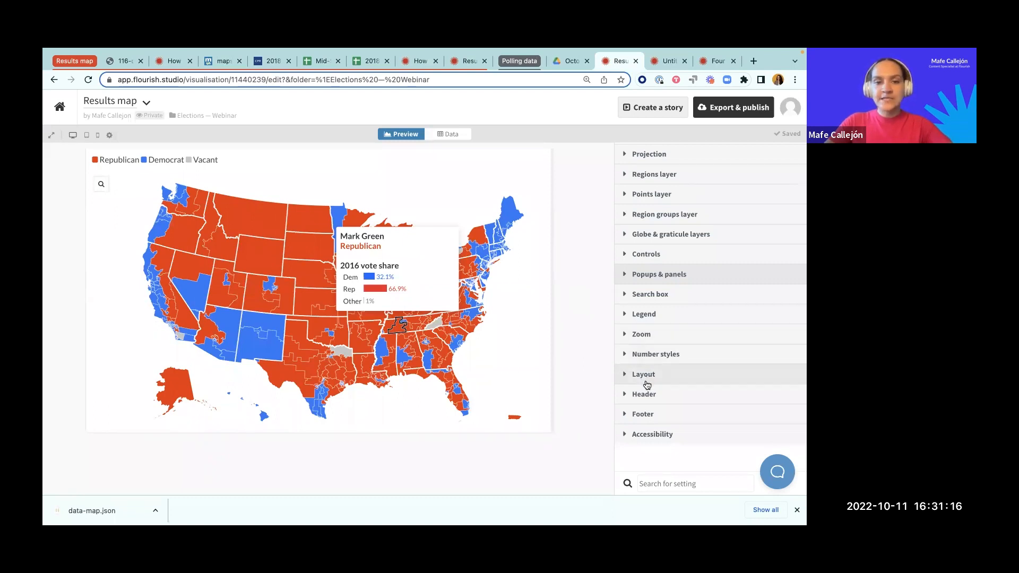
click(531, 365)
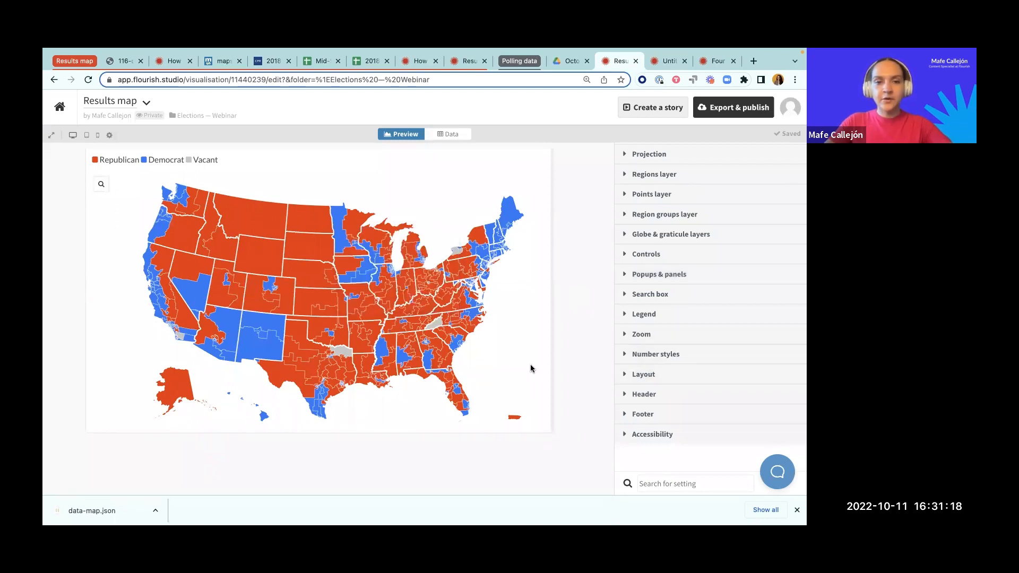
click(659, 394)
click(659, 349)
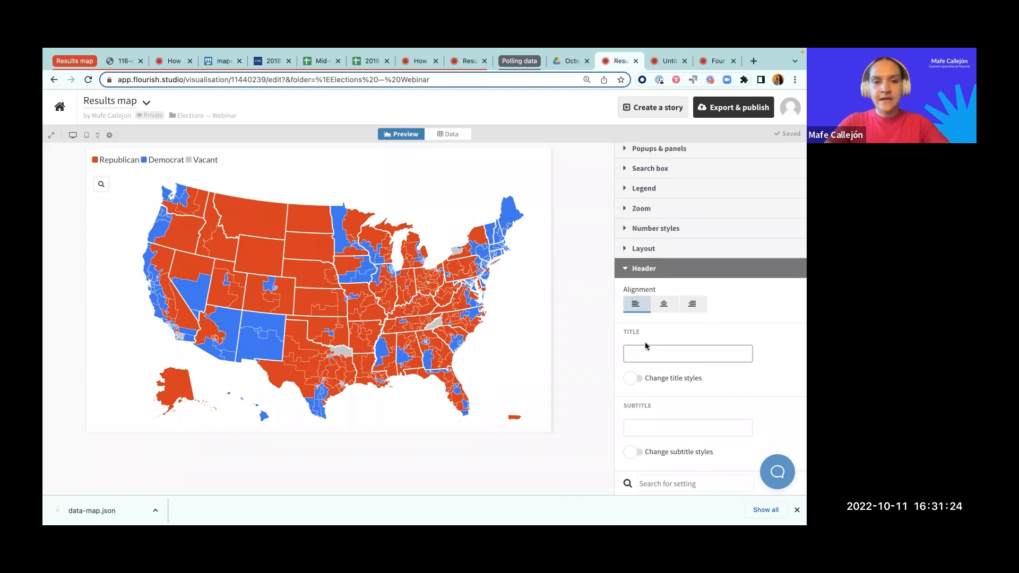
mouse_move(508, 221)
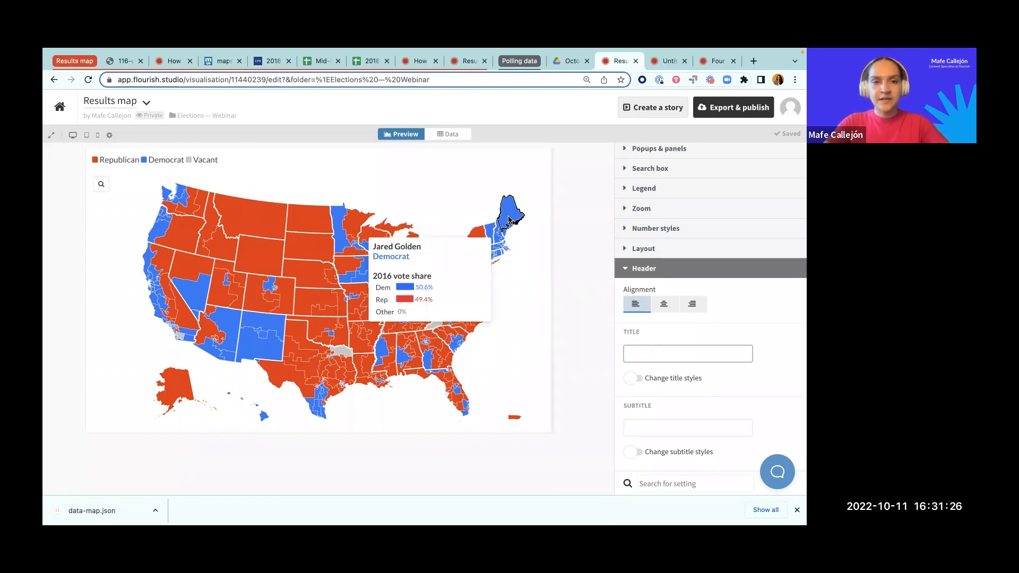
text(Democrats take the House)
Step: Set the header's subtitle to "Results for the 2018 midterm elections"
click(641, 429)
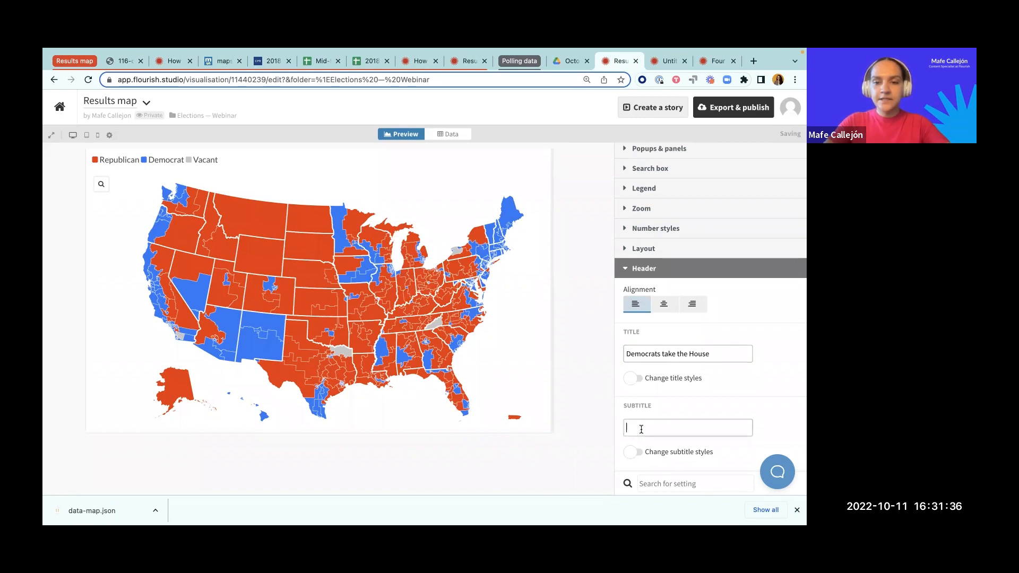
scroll(641, 429, down, 1)
text(Results for the 2018 midte)
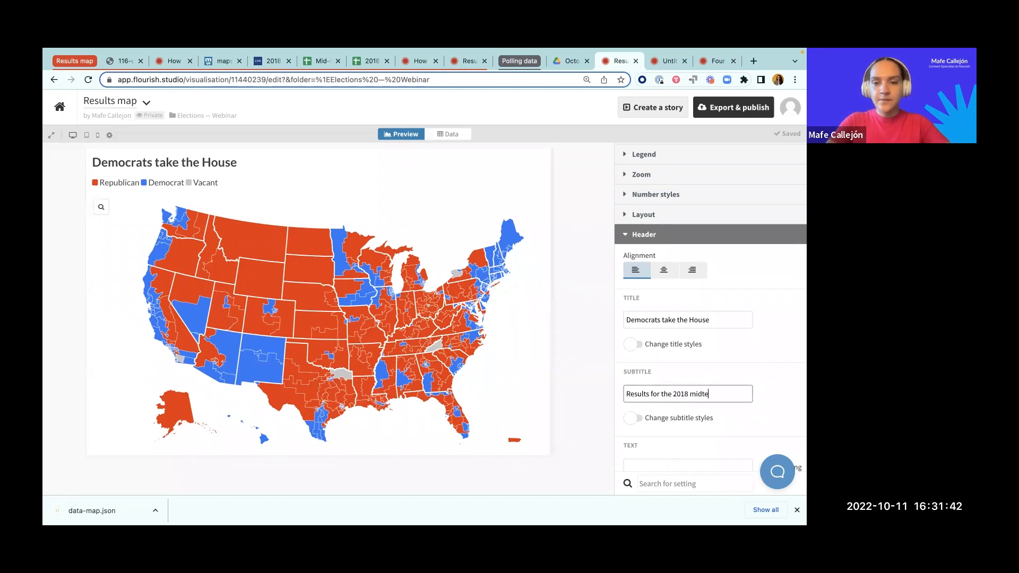
text(rm elections)
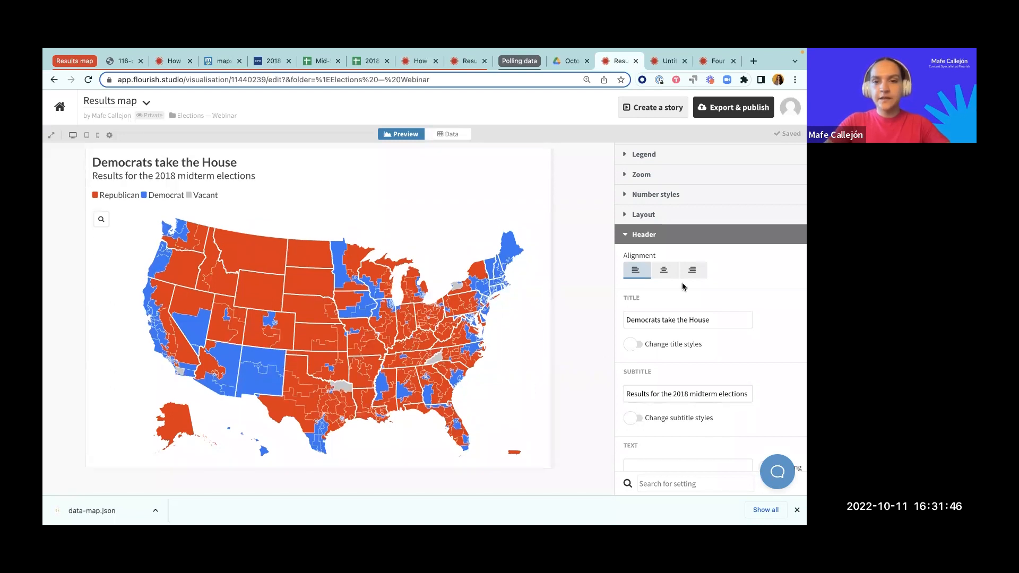
Step: Center the header text and the map legend
click(663, 271)
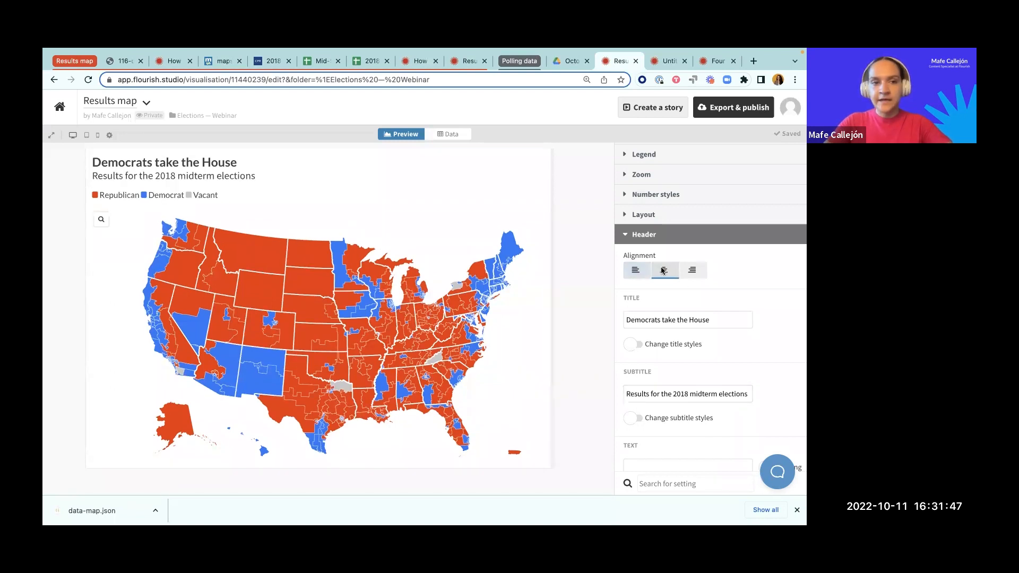
click(663, 235)
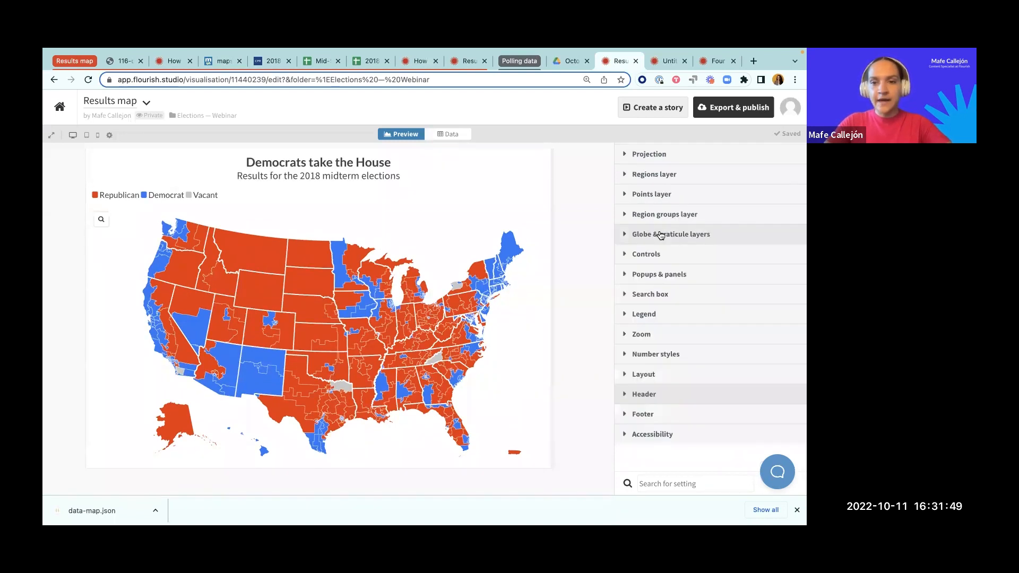
click(645, 314)
click(707, 286)
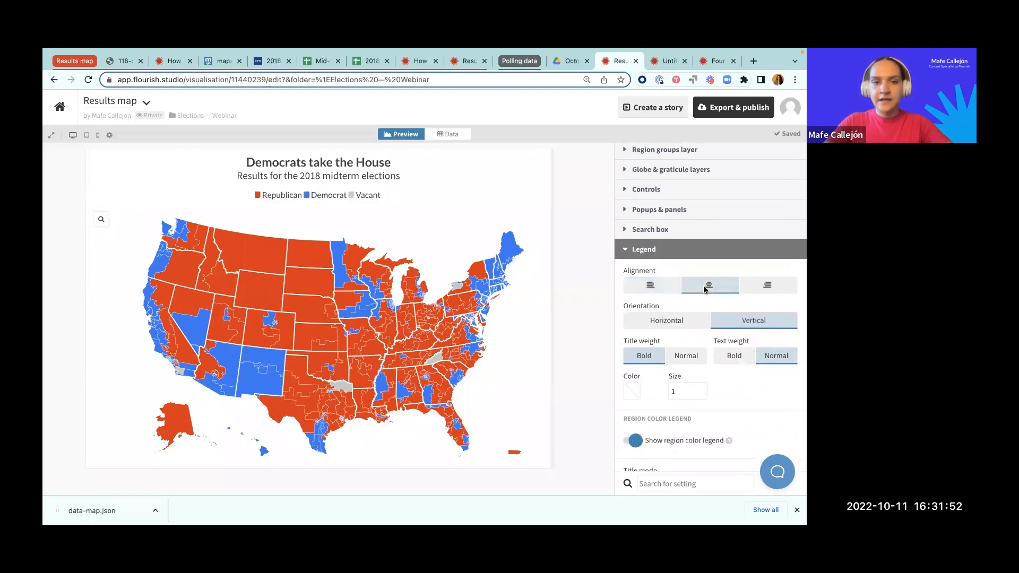
click(631, 251)
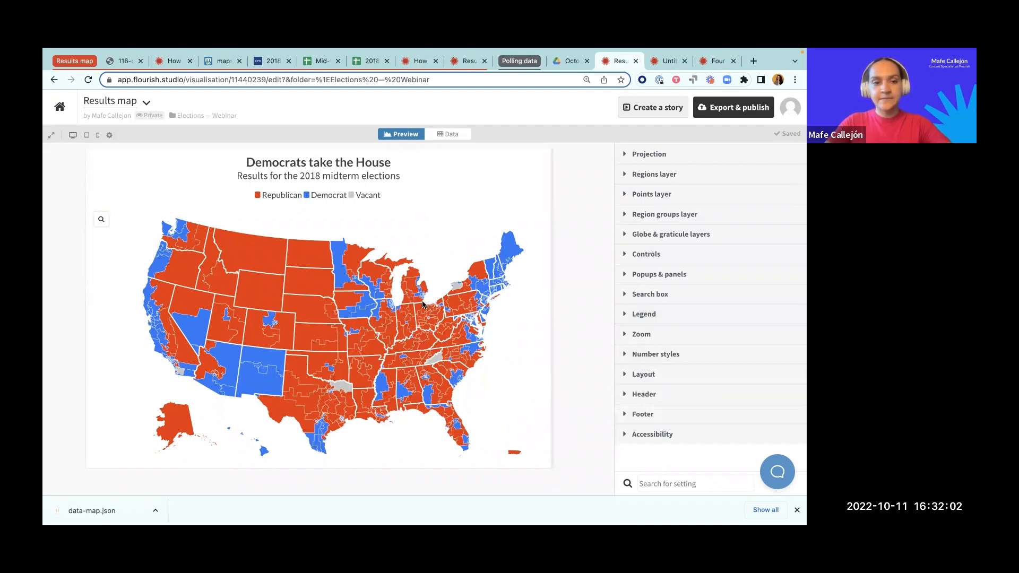
Step: Switch to Untitled.rtf in TextEdit, enlarge its window and examine the party-bar span code, including the first span's width
mouse_move(374, 301)
key(ctrl+Up)
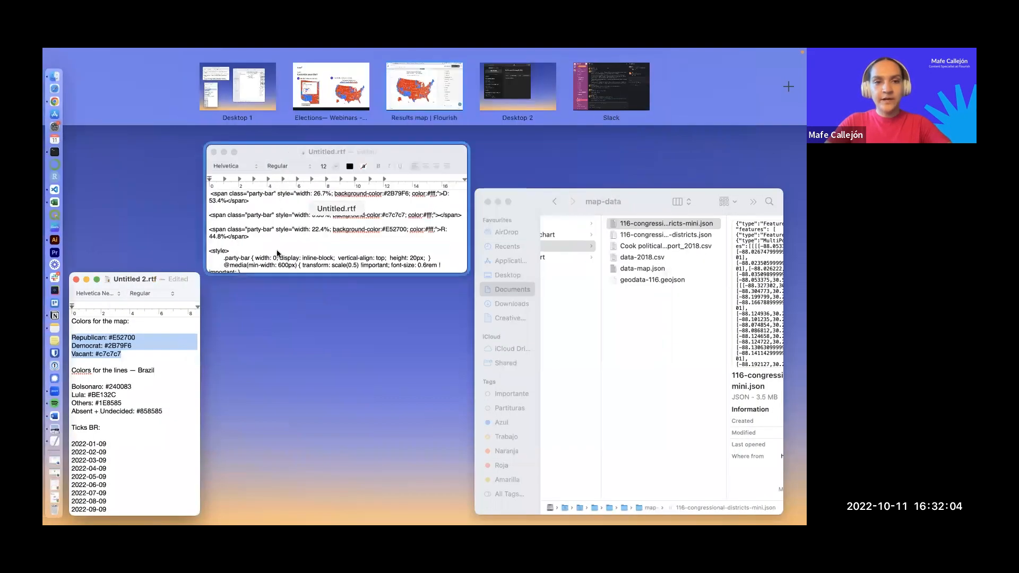
click(278, 254)
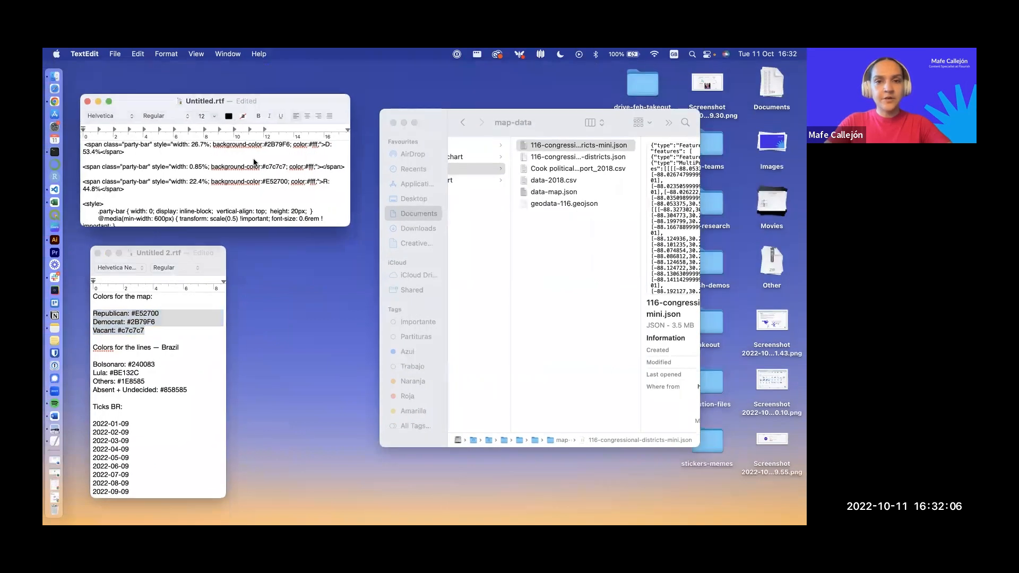
drag(116, 107, 301, 149)
drag(348, 265, 351, 425)
drag(529, 291, 590, 291)
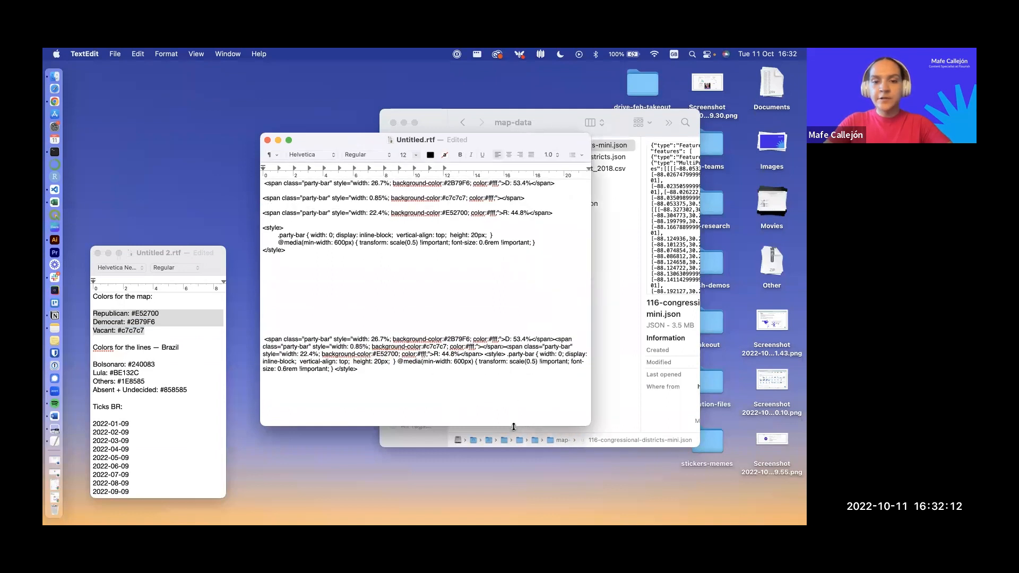
drag(512, 425, 508, 267)
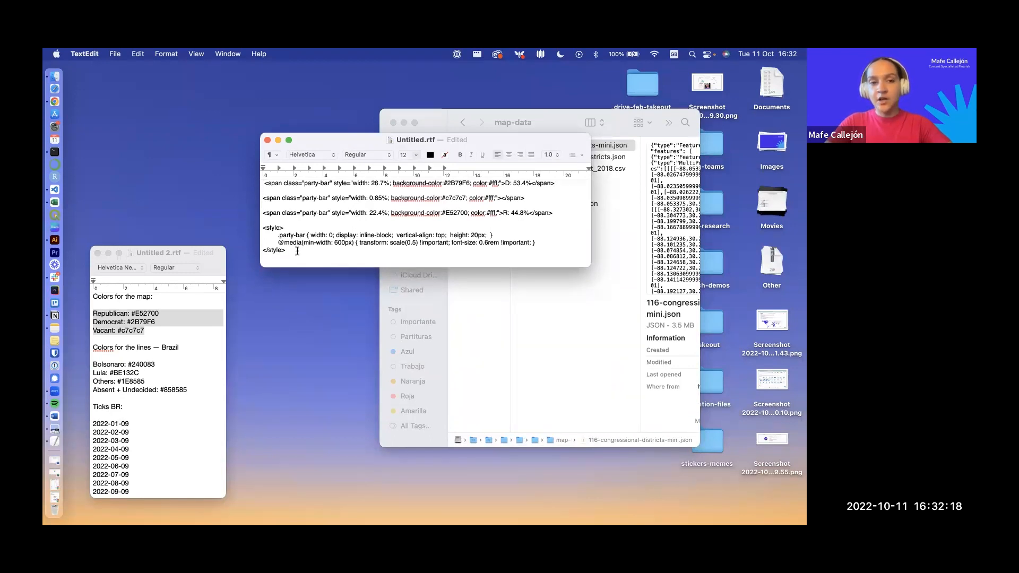
drag(264, 183, 561, 183)
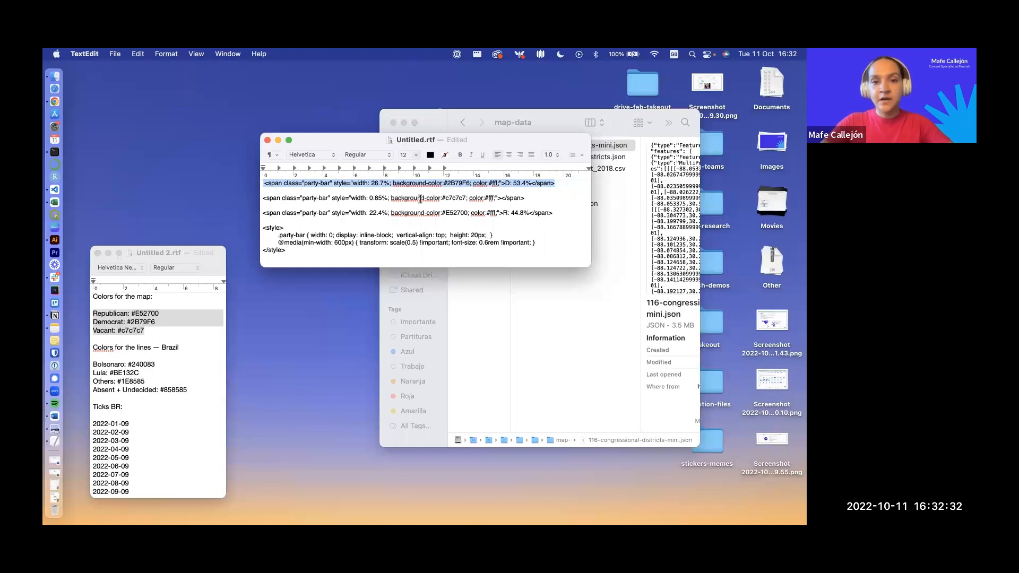
click(370, 183)
drag(371, 184, 385, 184)
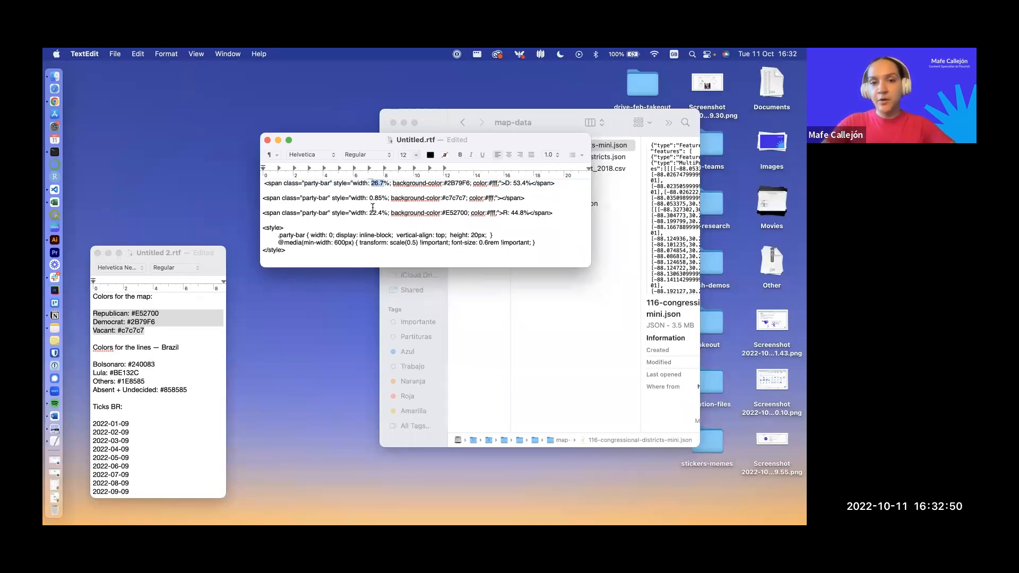
Step: Copy the condensed single-paragraph version of the party-bar code further down in Untitled.rtf
scroll(356, 211, down, 4)
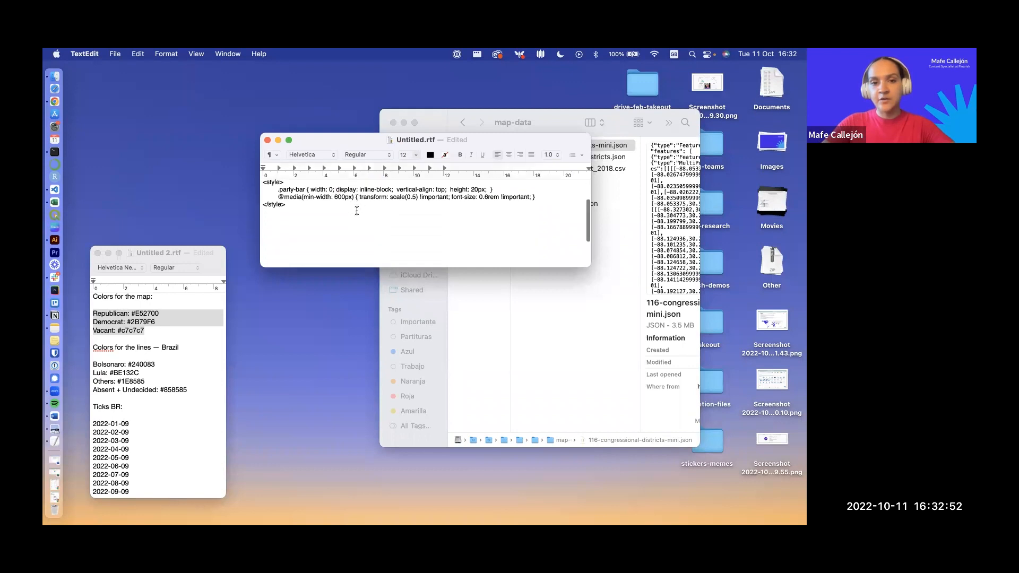
click(357, 211)
text(<span class="party-bar" style="width: 26.7%; background-color:#2B79F6; color:#fff;">D: 53.4%</span><span class="party-bar" style="width: 0.85%; background-color:#c7c7c7; color:#fff;"></span><span class="party-bar" style="width: 22.4%; background-color:#E52700; color:#fff;">R: 44.8%</span> <style> .party-bar { width: 0; display: inline-block;  vertical-align: top;  height: 20px;  } @media(min-width: 600px) { transform: scale(0.5) !important; font-size: 0.6rem !important; } </style>)
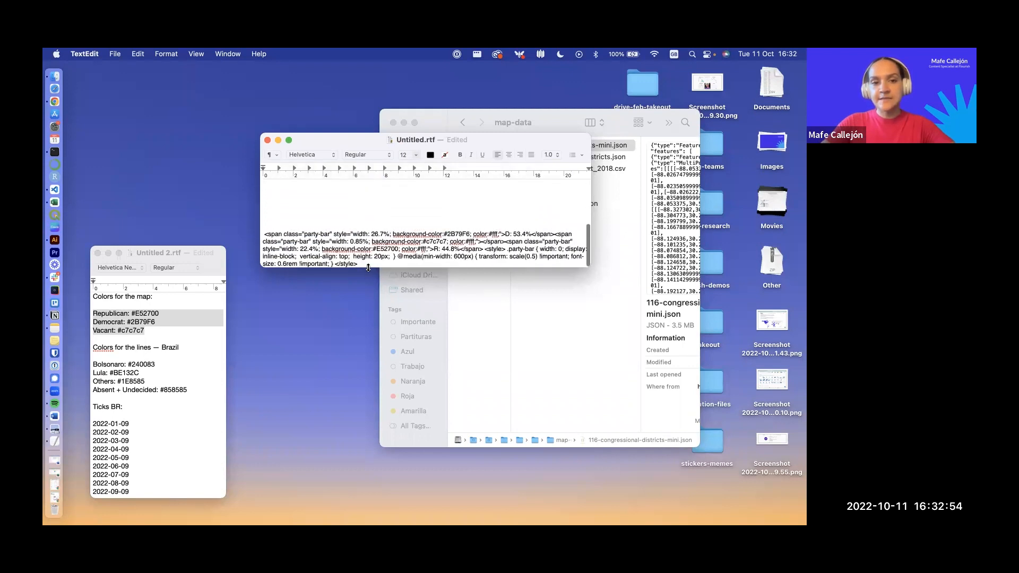
drag(361, 264, 258, 233)
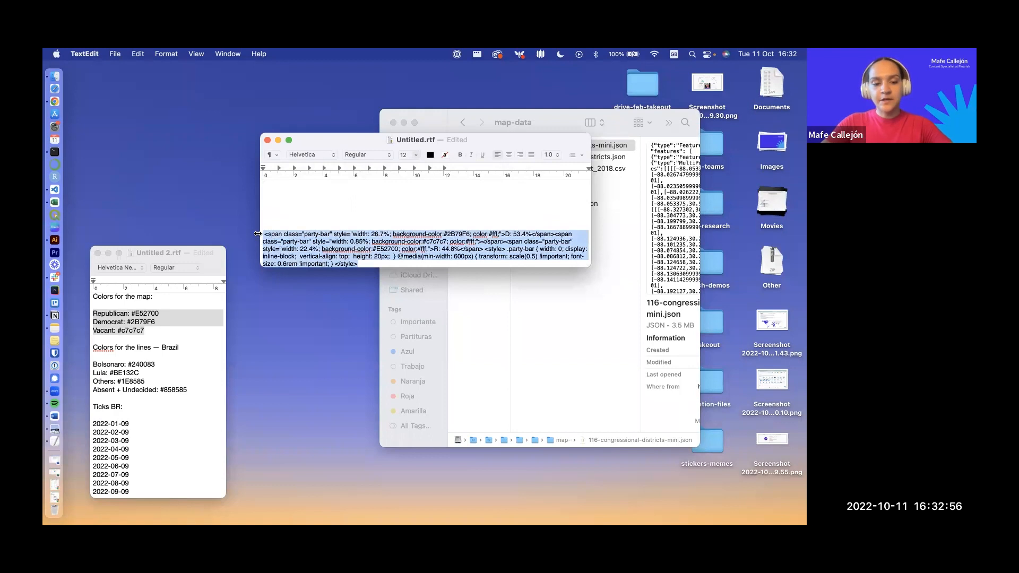
Step: Switch back to the Flourish results map and paste the copied party-bar code as the header's additional text
key(ctrl+Up)
click(336, 90)
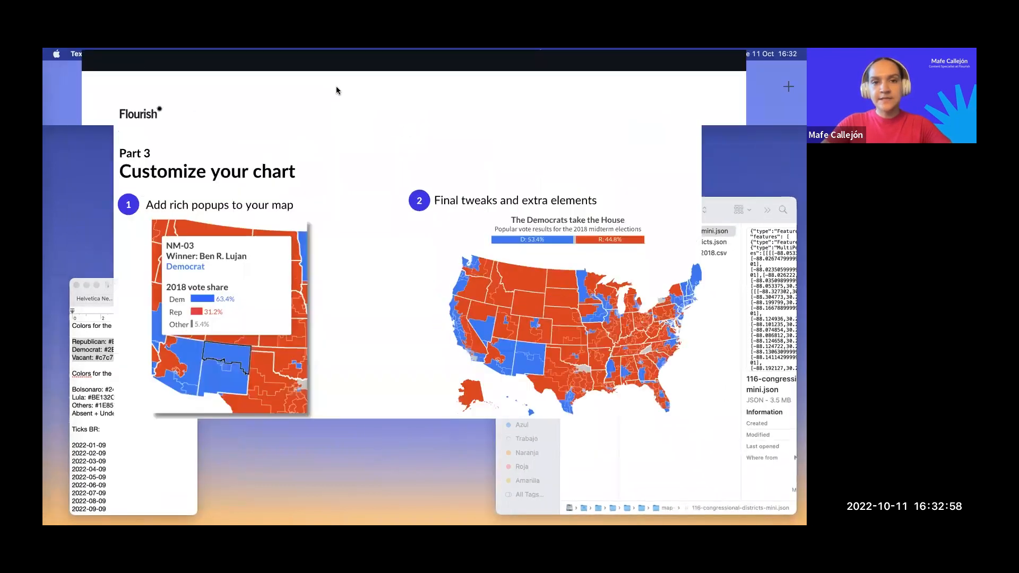
key(ctrl+Right)
click(650, 399)
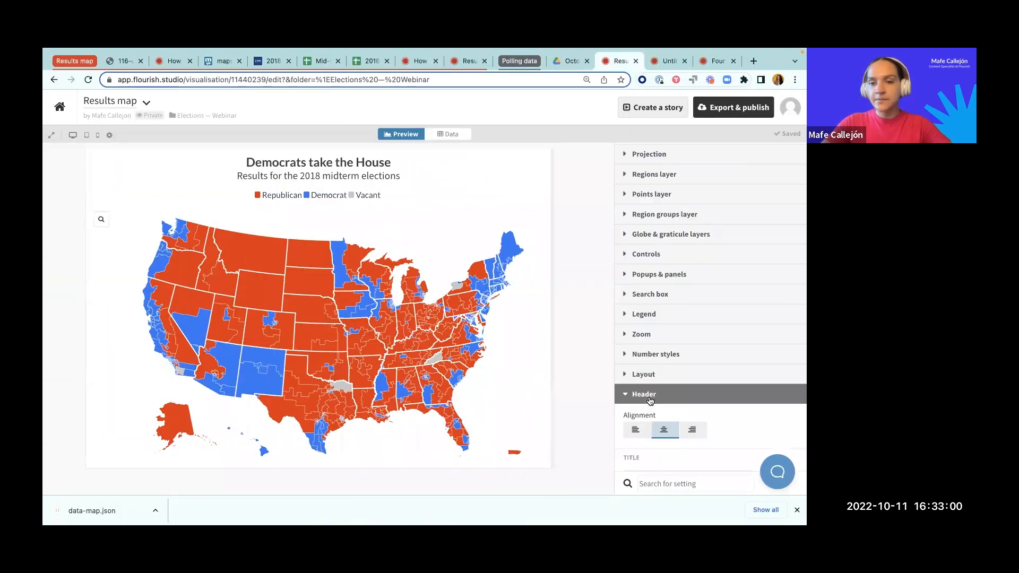
click(651, 417)
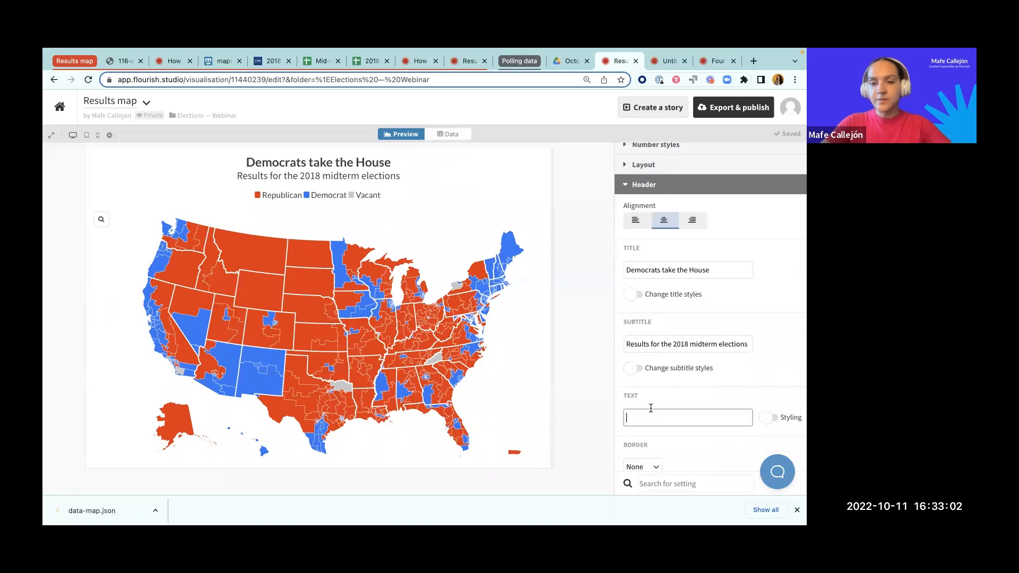
key(super+v)
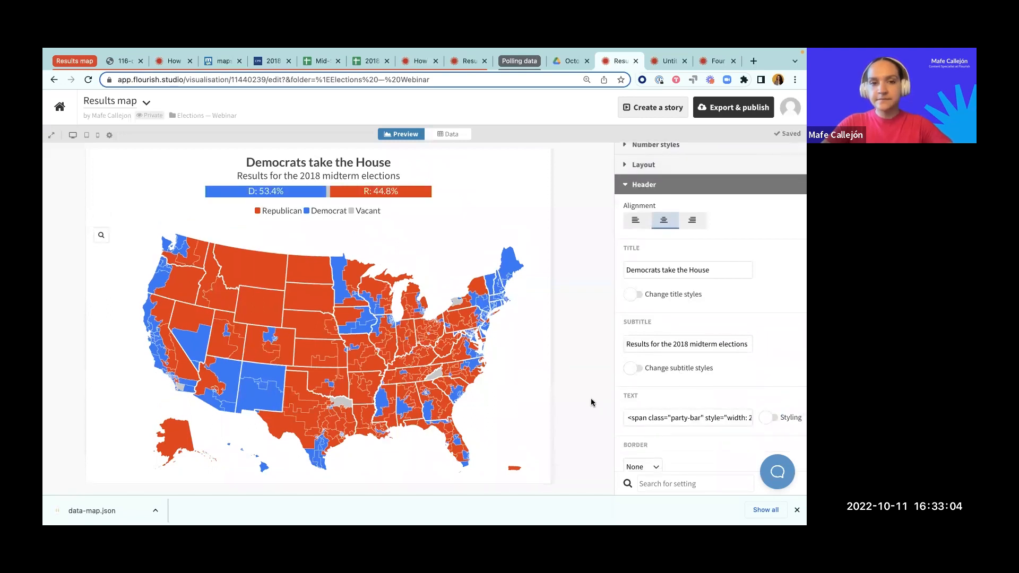
scroll(658, 363, down, 2)
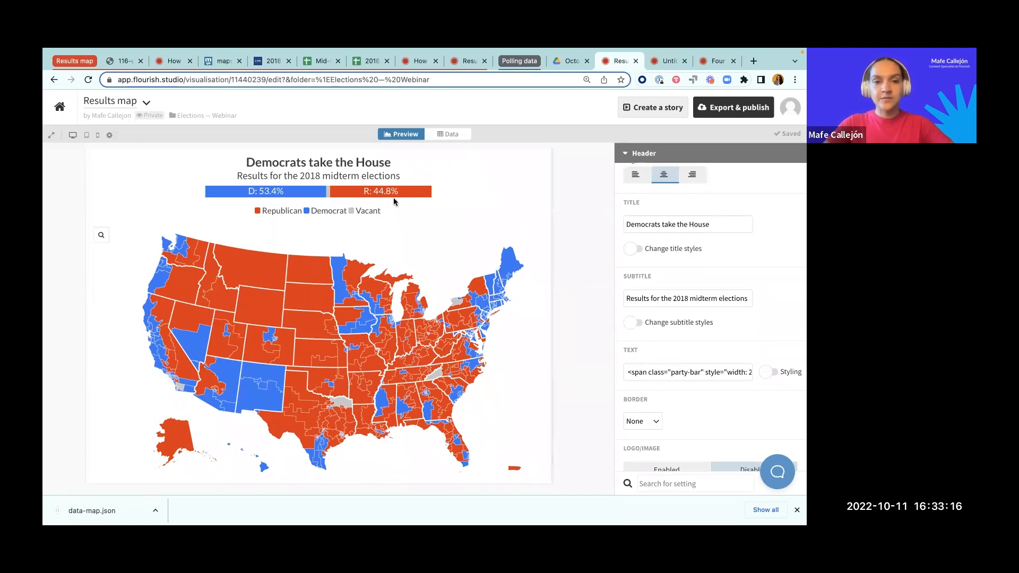
scroll(639, 281, up, 5)
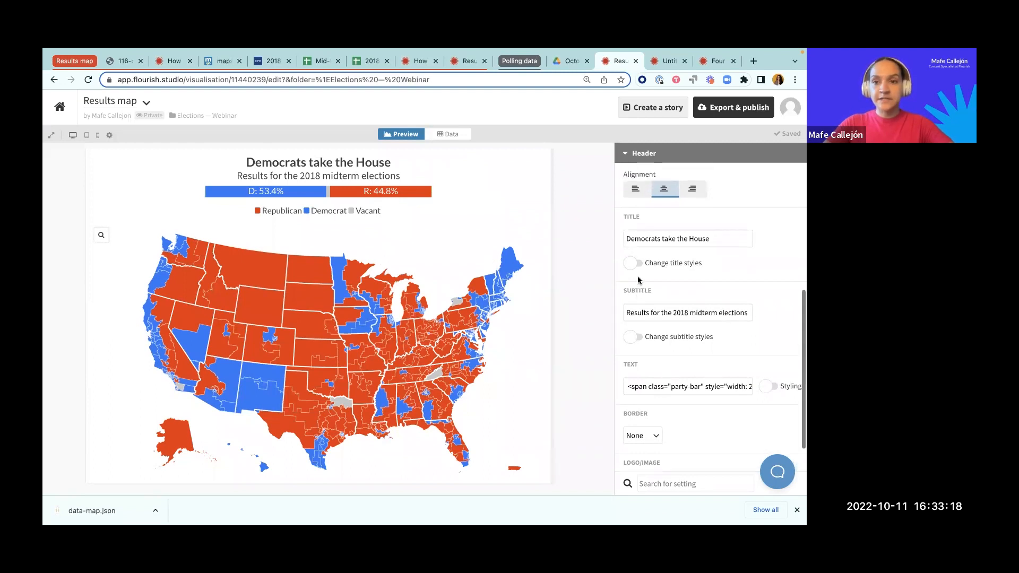
click(635, 232)
Step: Hide the map's region color legend
scroll(634, 235, up, 2)
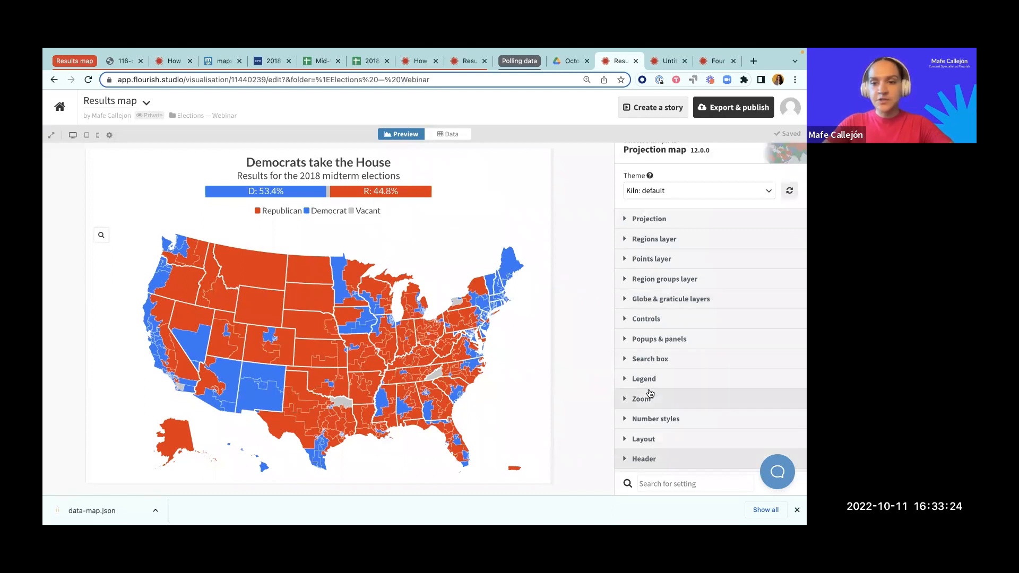
click(646, 380)
scroll(690, 391, down, 4)
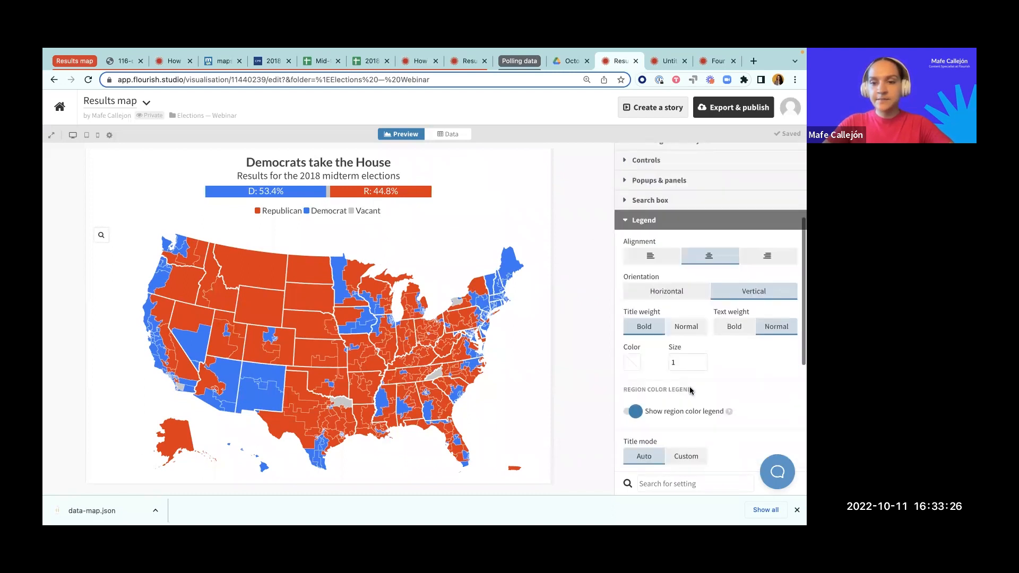
click(635, 360)
scroll(637, 202, up, 2)
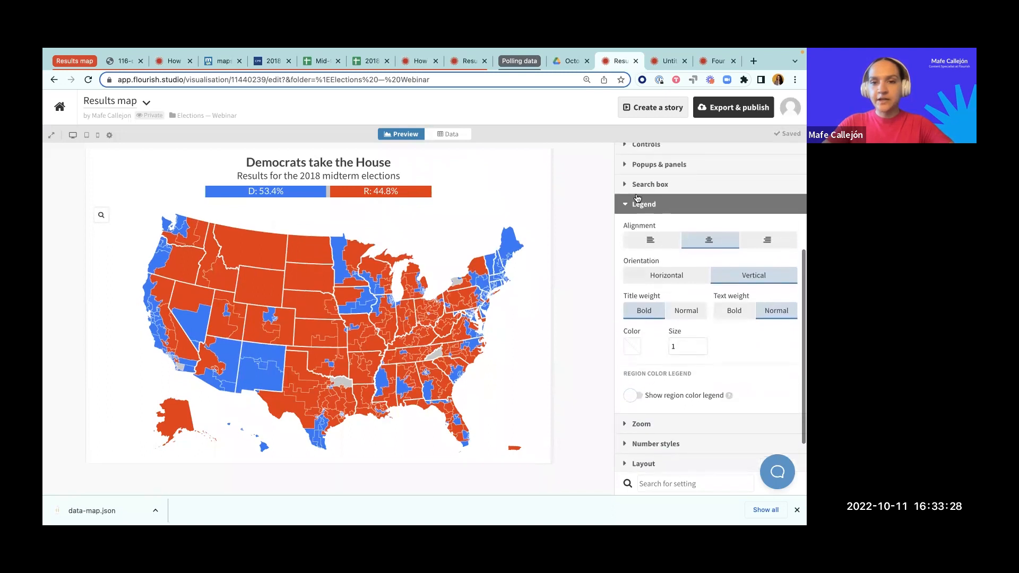
Step: Disable the search for regions on the map
click(640, 200)
click(641, 296)
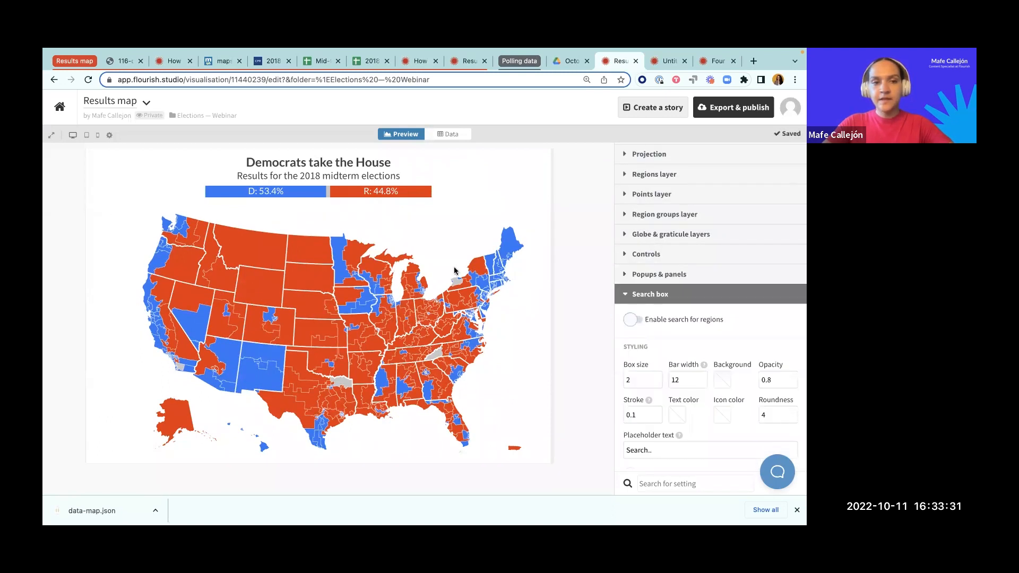
click(650, 295)
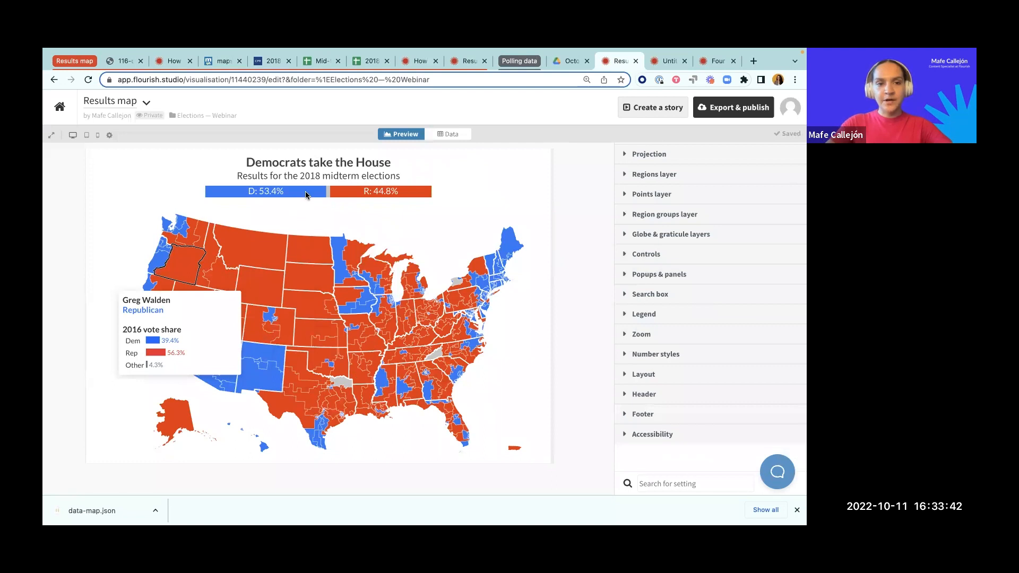
Step: Examine the header's text entry with the party-bar code and its styling option
click(635, 395)
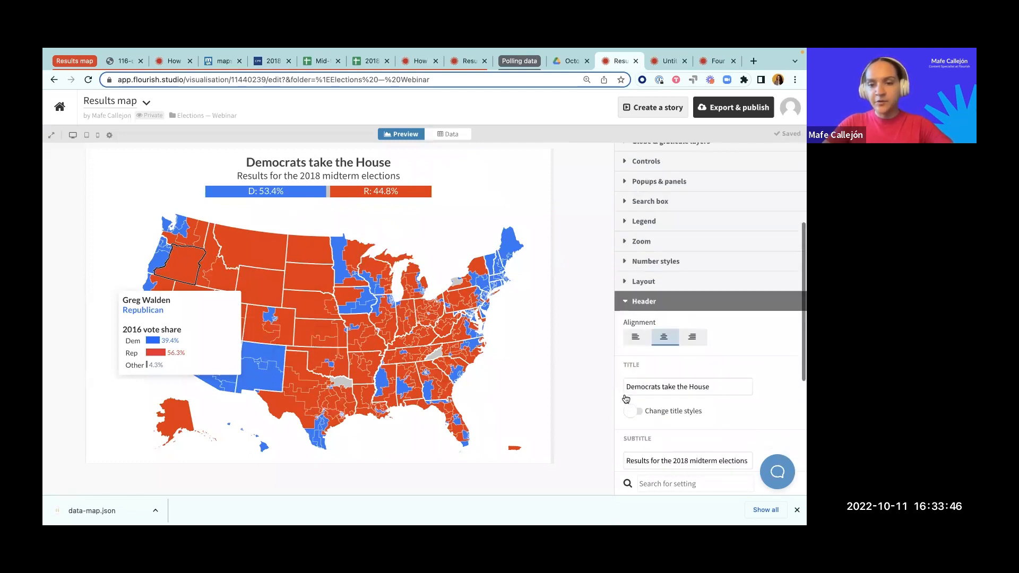
click(713, 292)
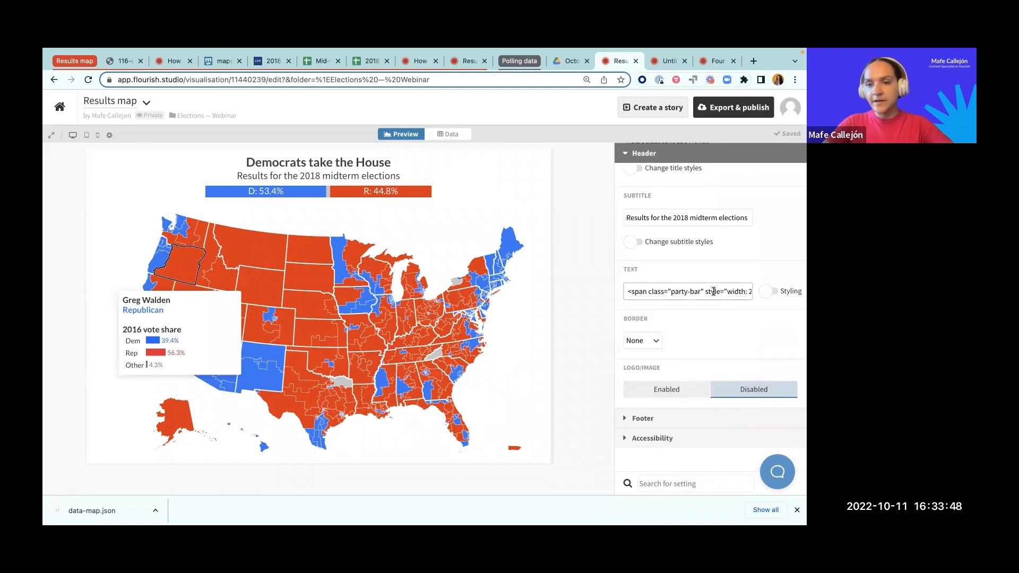
click(769, 292)
click(745, 291)
click(769, 291)
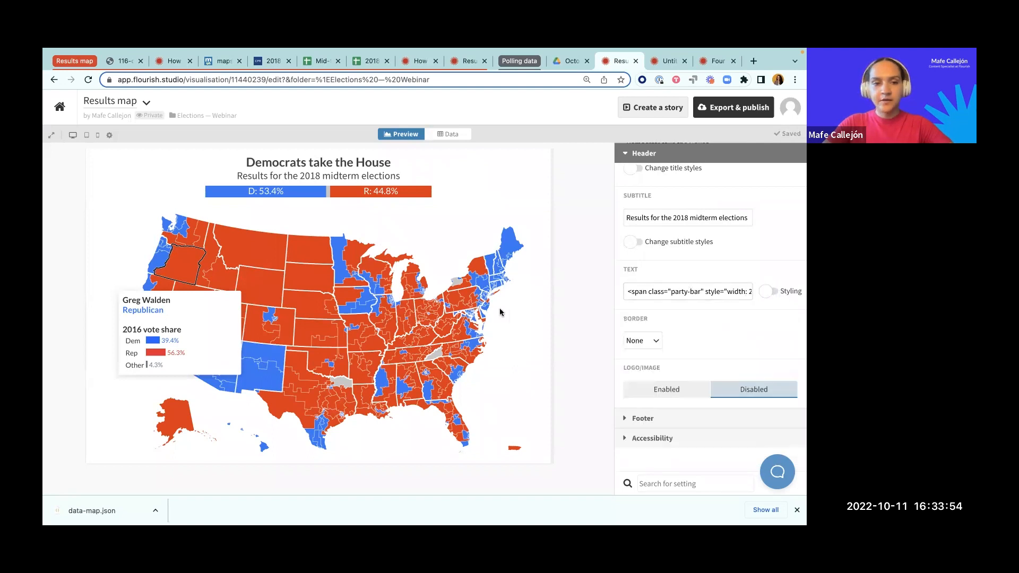
Step: Switch to the Untitled.rtf text document and examine the first party-bar span's class, width, background color and vote share label
key(ctrl+Up)
click(346, 244)
scroll(344, 242, up, 5)
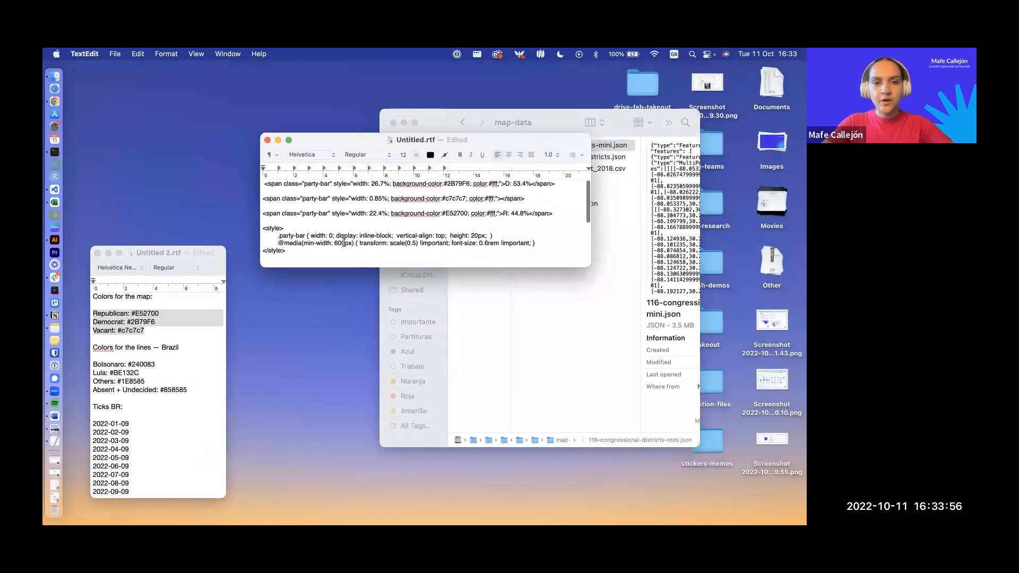
drag(303, 185, 331, 185)
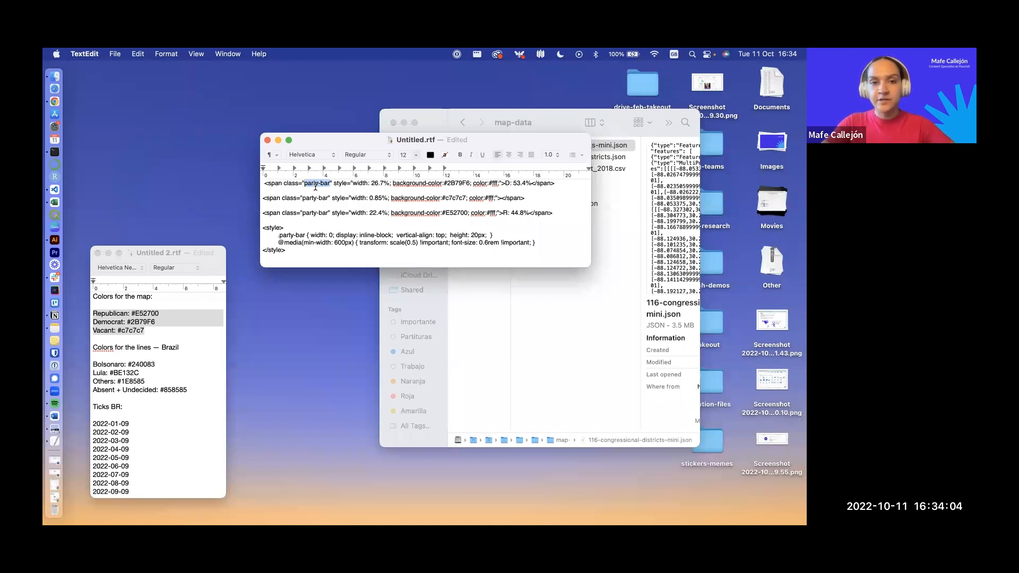
drag(358, 184, 383, 187)
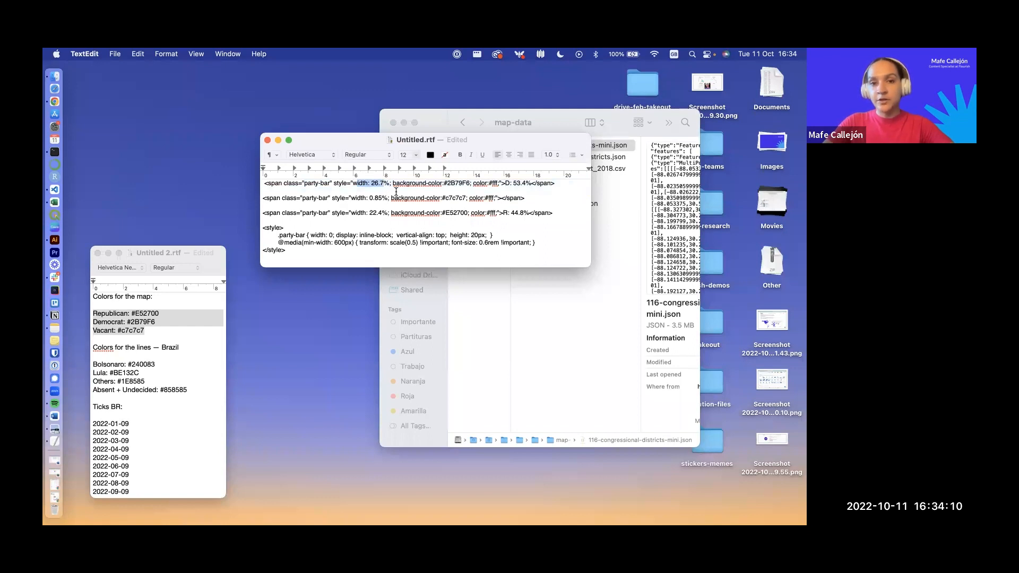
drag(445, 185, 471, 183)
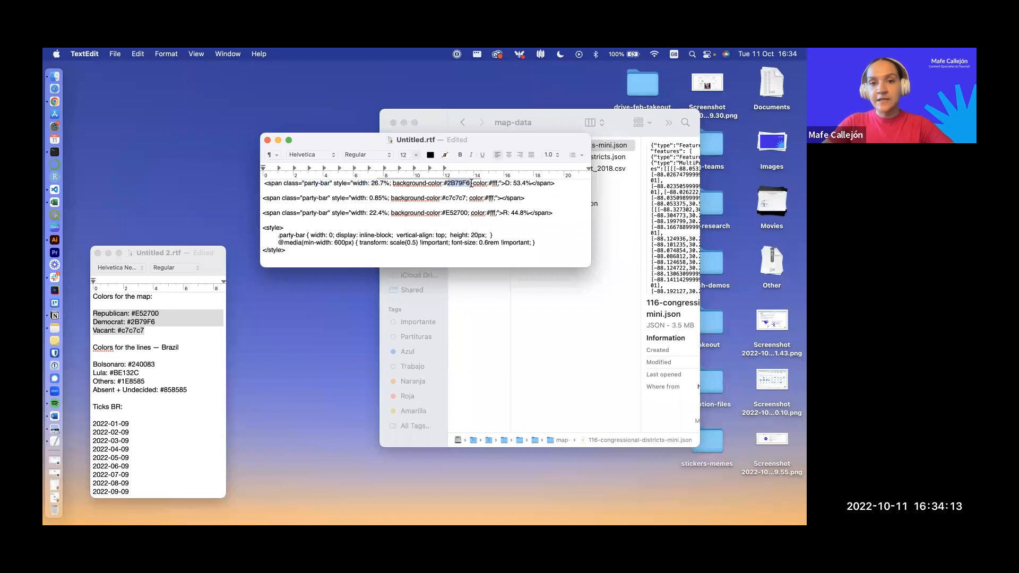
click(507, 183)
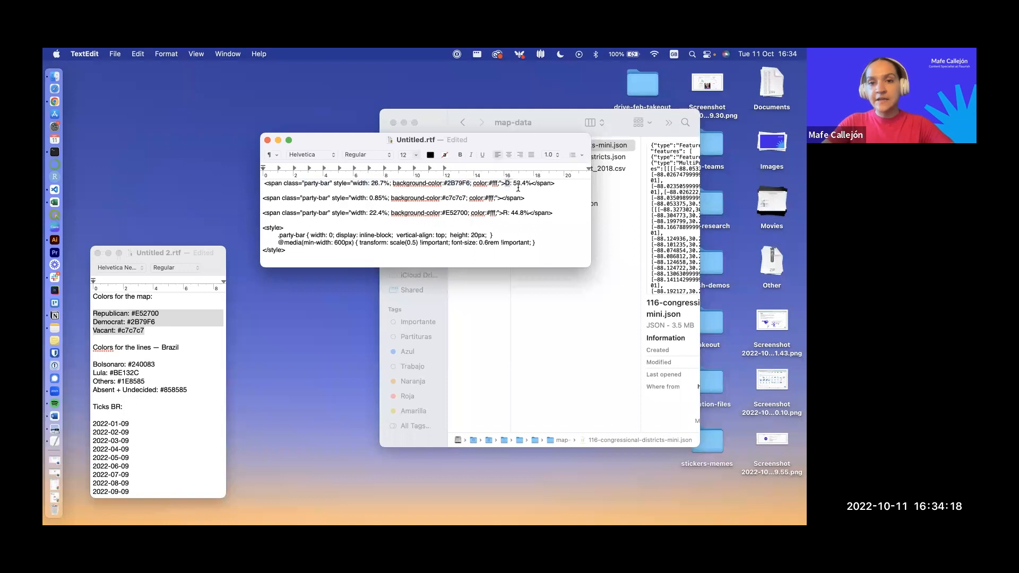
mouse_move(506, 184)
mouse_down()
mouse_move(525, 184)
mouse_move(510, 184)
mouse_up()
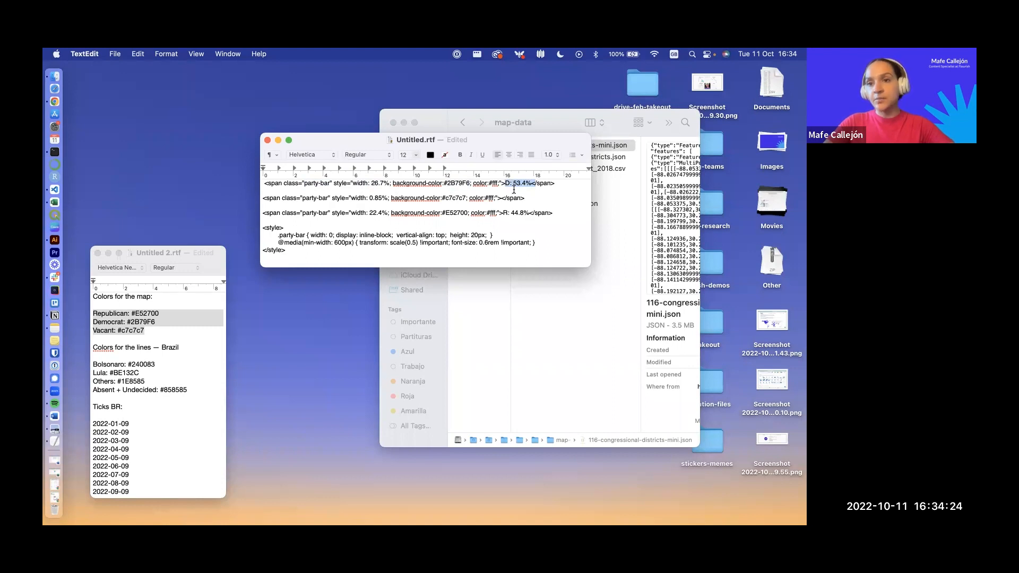
click(509, 187)
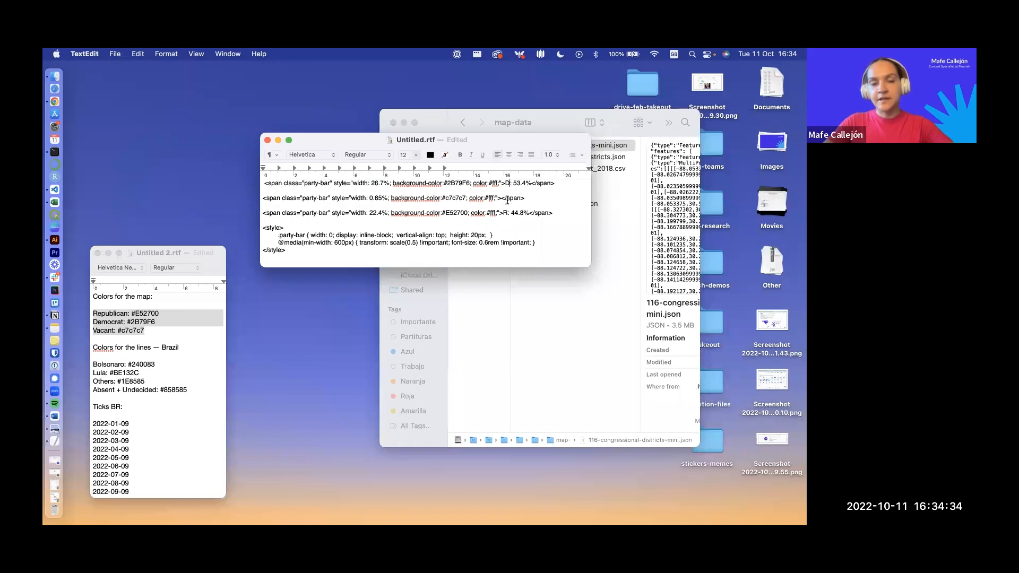
Step: Back in the browser, move the open Flourish map's tab ahead of the Polling data tab group and collapse the Results map group
key(ctrl+Up)
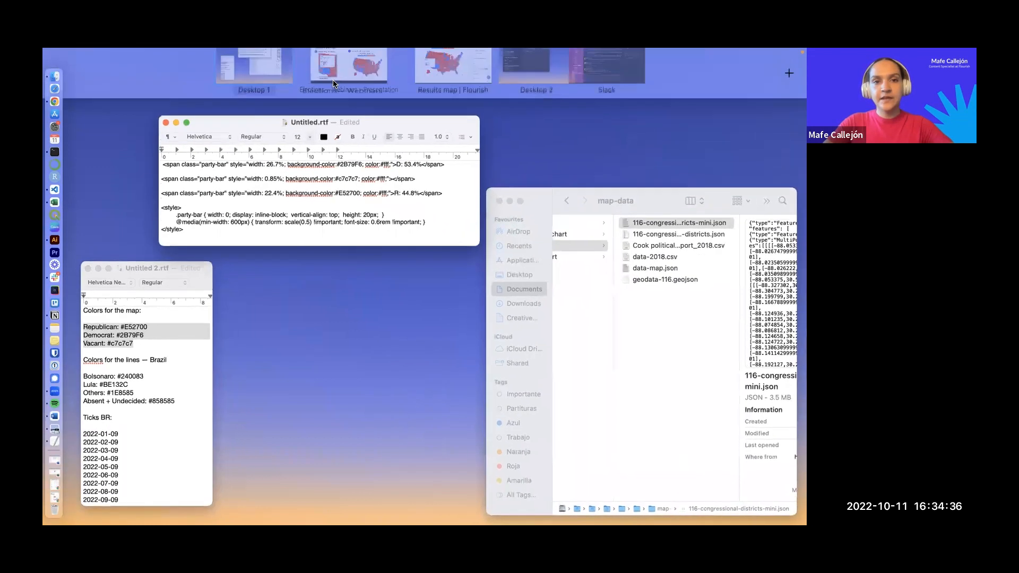
click(432, 88)
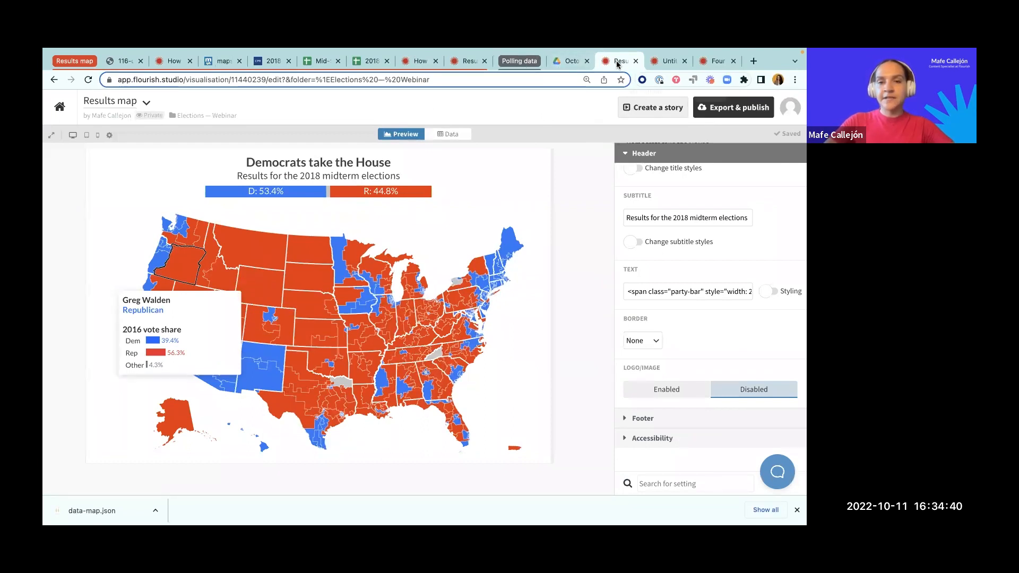
drag(618, 65, 515, 64)
click(68, 64)
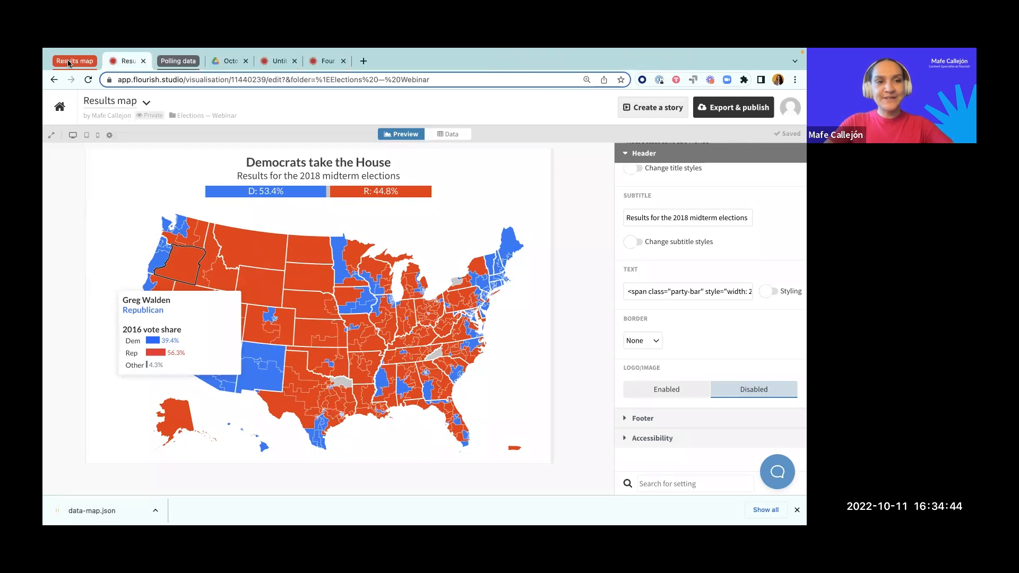
Step: Switch to the full-screen webinar presentation and advance from the Customize your chart slide to the Key takeaways slide
key(ctrl+Left)
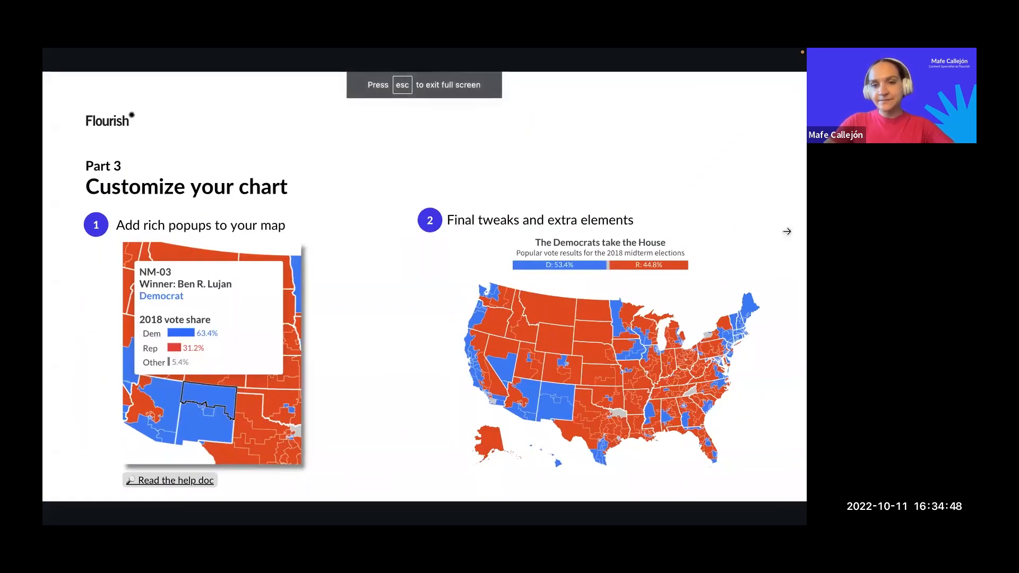
click(788, 231)
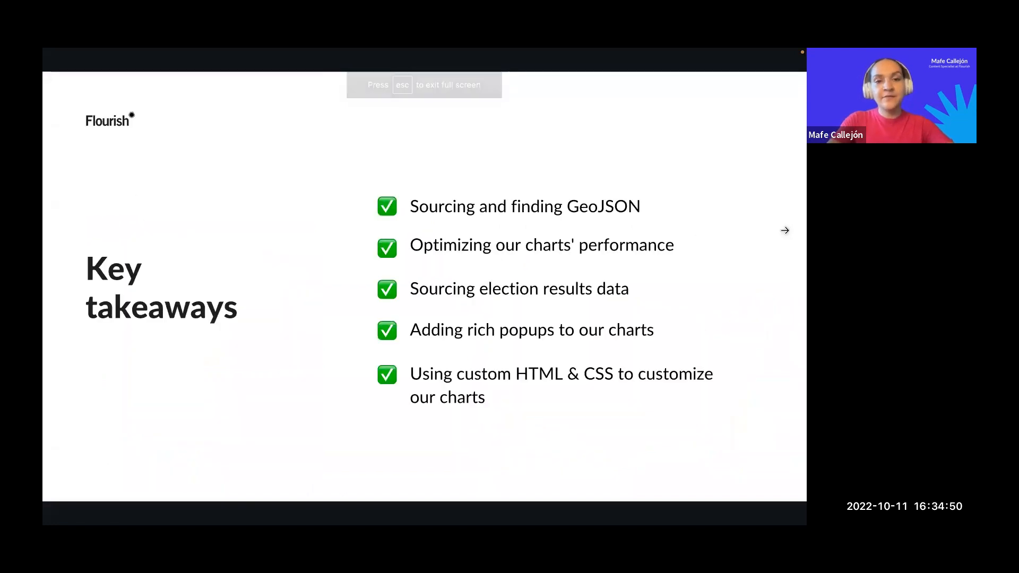
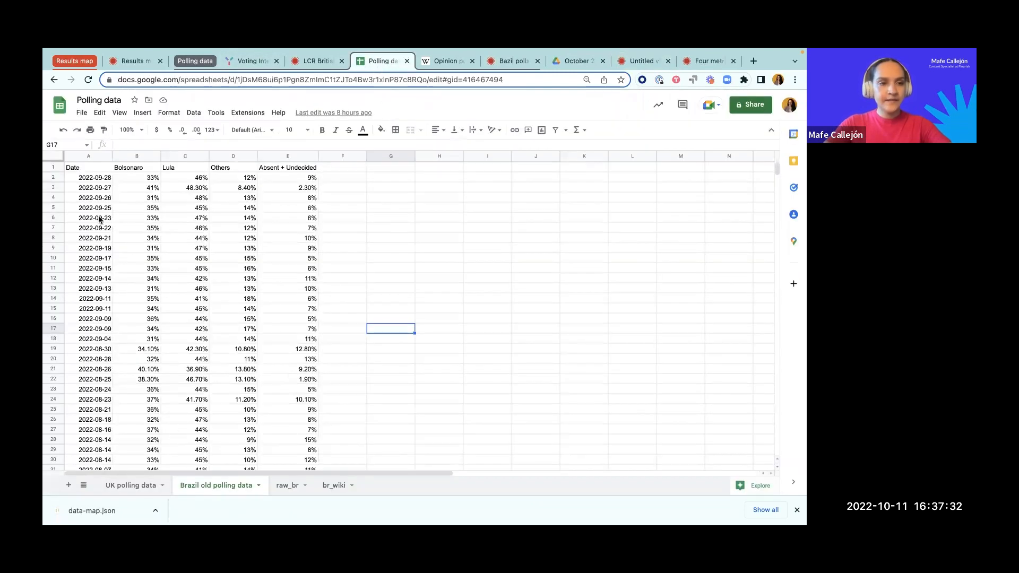
Step: Examine the Brazil old polling data sheet column by column: Date, Bolsonaro, Lula, Others and Absent + Undecided
click(90, 156)
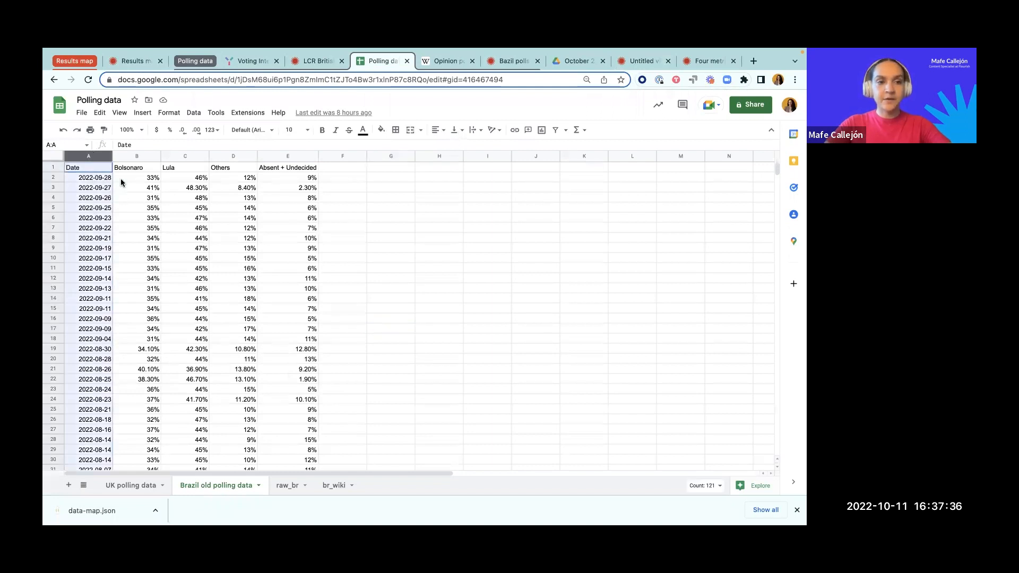
click(133, 156)
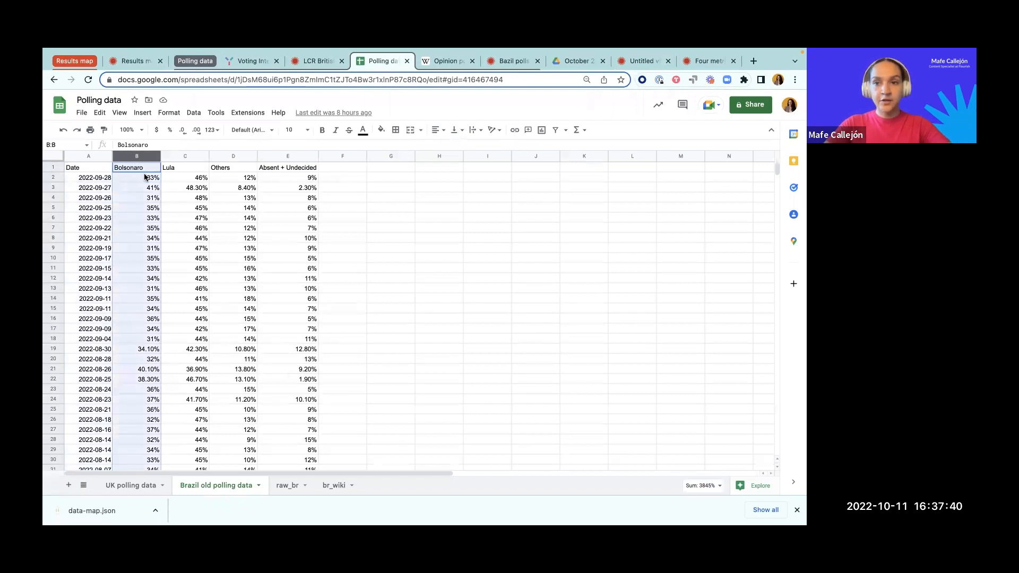
click(177, 157)
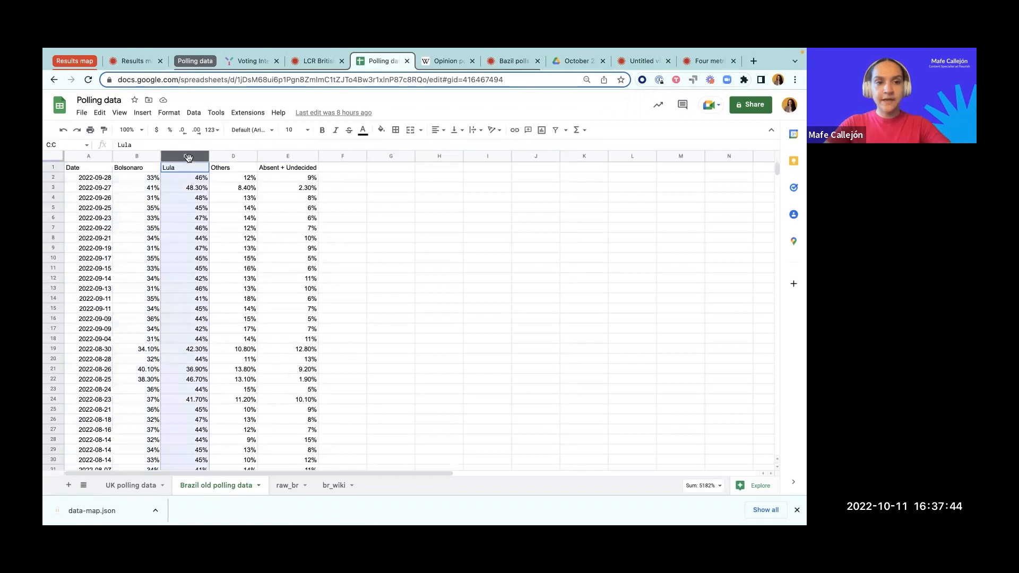
click(228, 156)
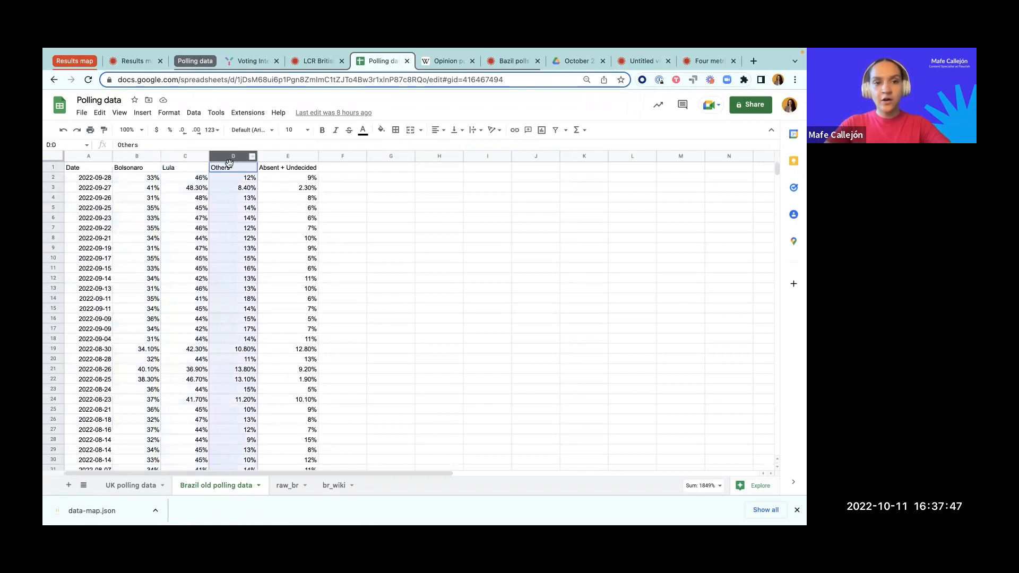
click(289, 157)
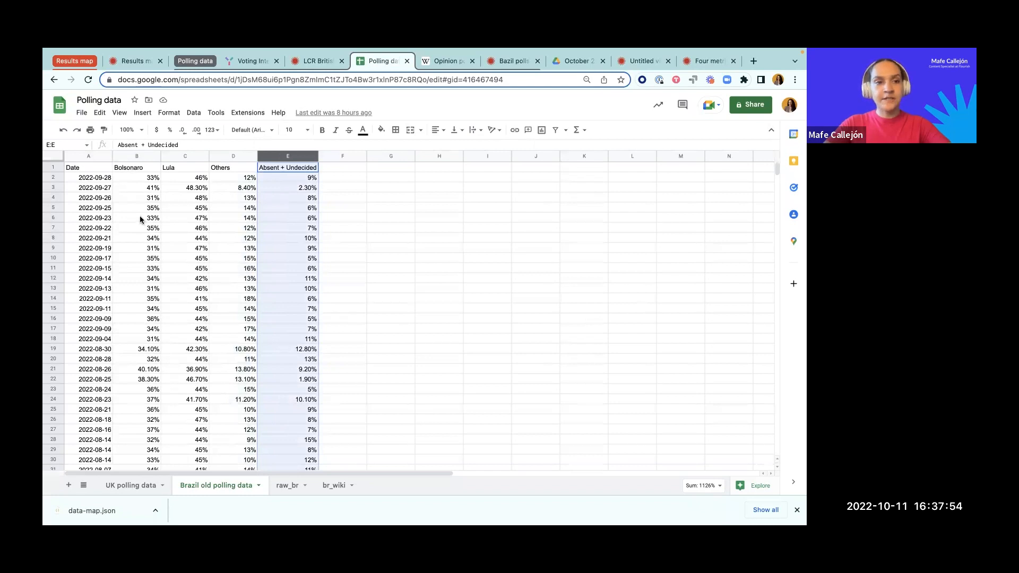
click(92, 189)
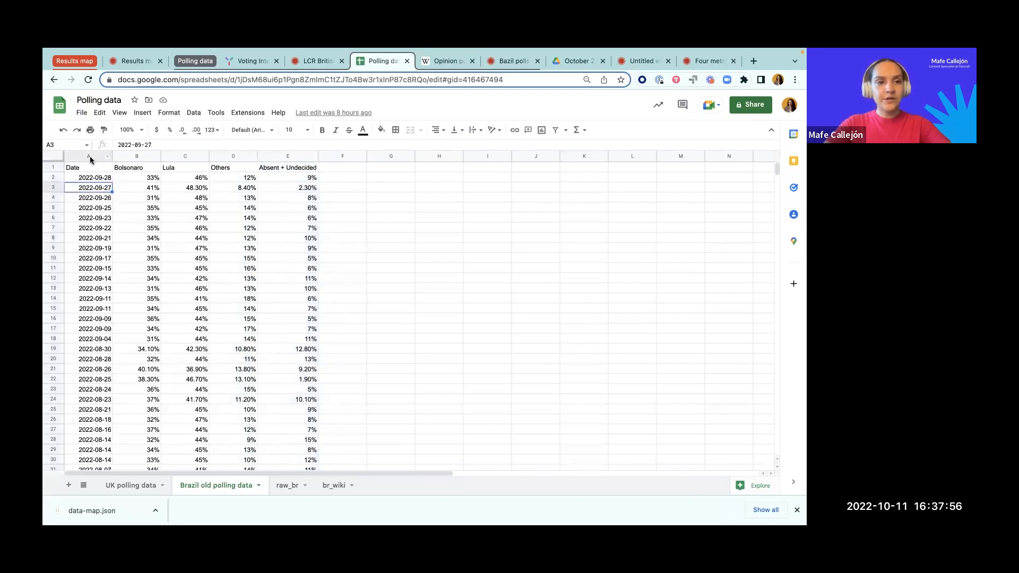
click(91, 169)
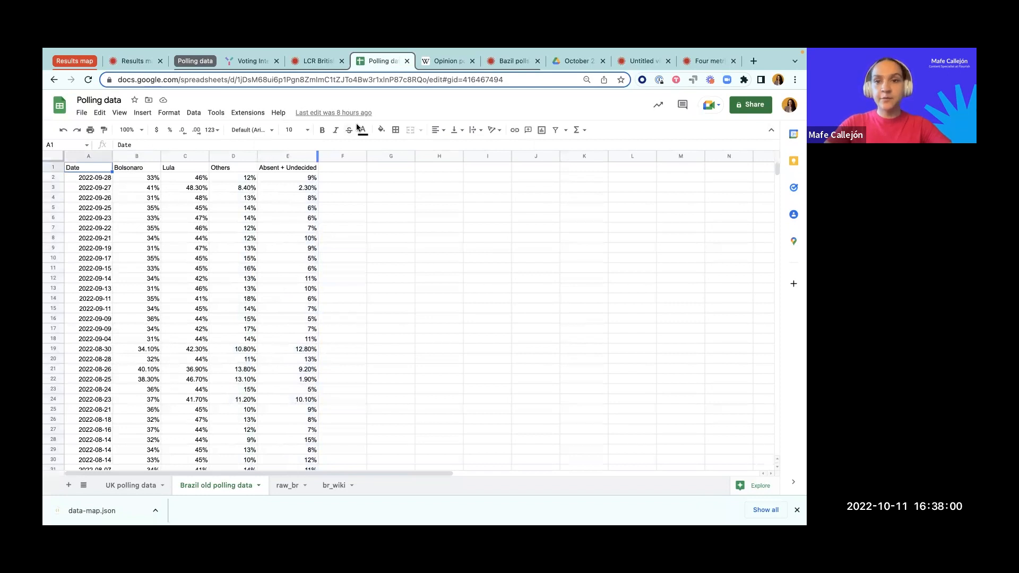
Step: Switch to the untitled Flourish line chart race and clear the sample data from its Data sheet
click(649, 53)
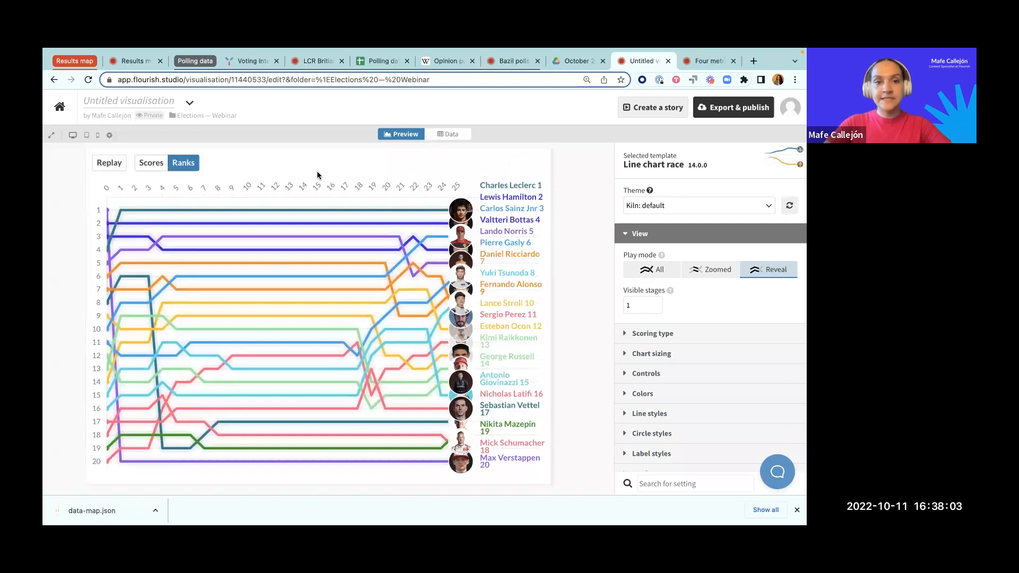
click(450, 134)
click(83, 161)
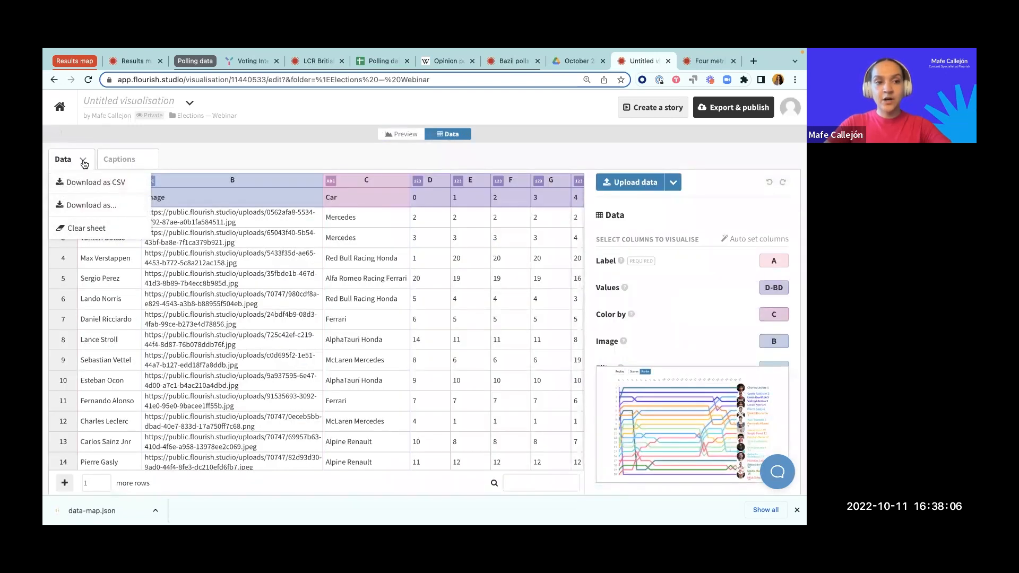
click(80, 228)
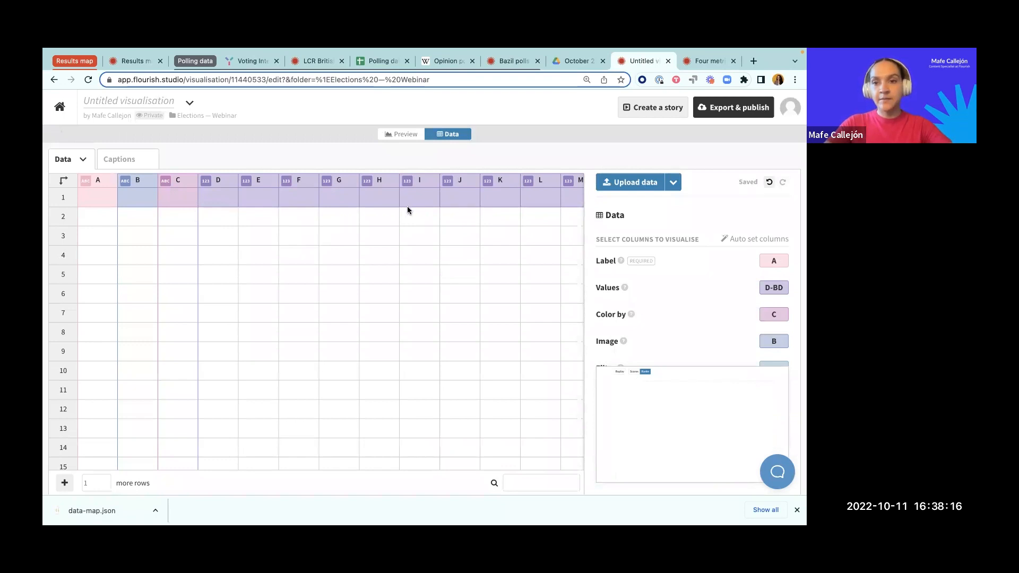
Step: Upload br-pre-election-polls.csv from the brazil-polling-chart folder inside elections-webinar into the empty Data sheet
click(625, 185)
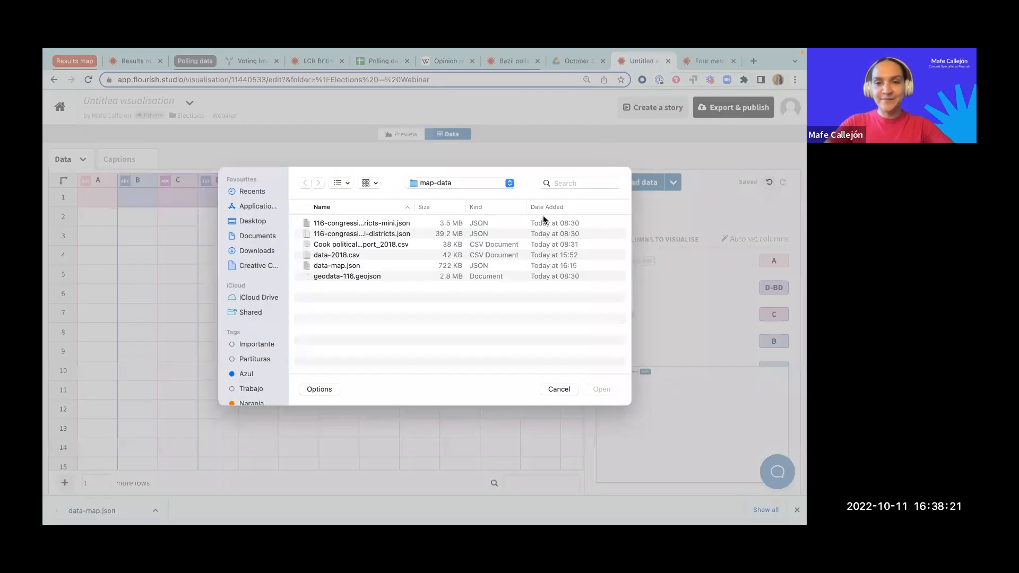
click(423, 183)
click(428, 197)
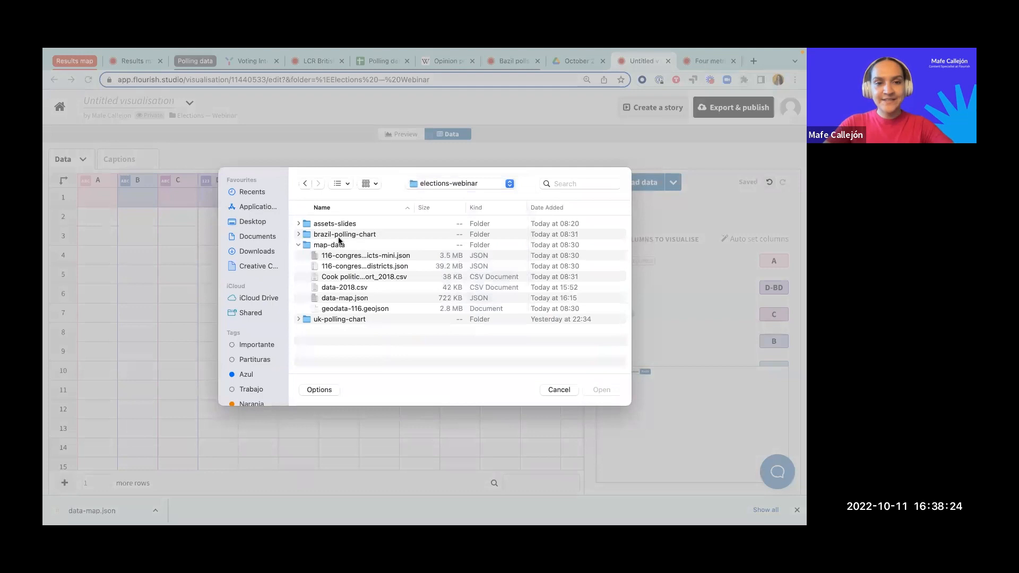
click(298, 244)
click(298, 234)
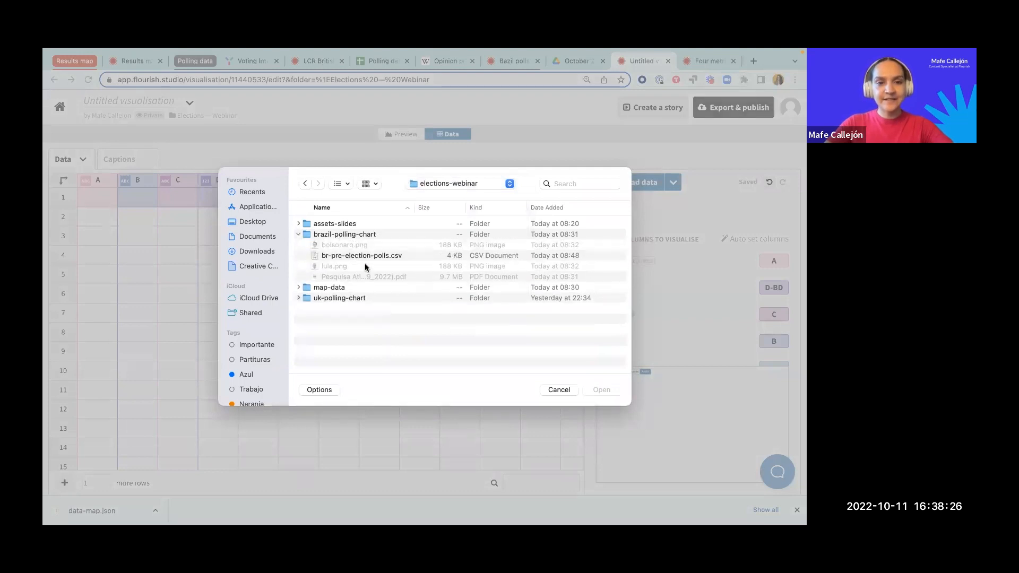
click(361, 257)
click(612, 389)
click(342, 338)
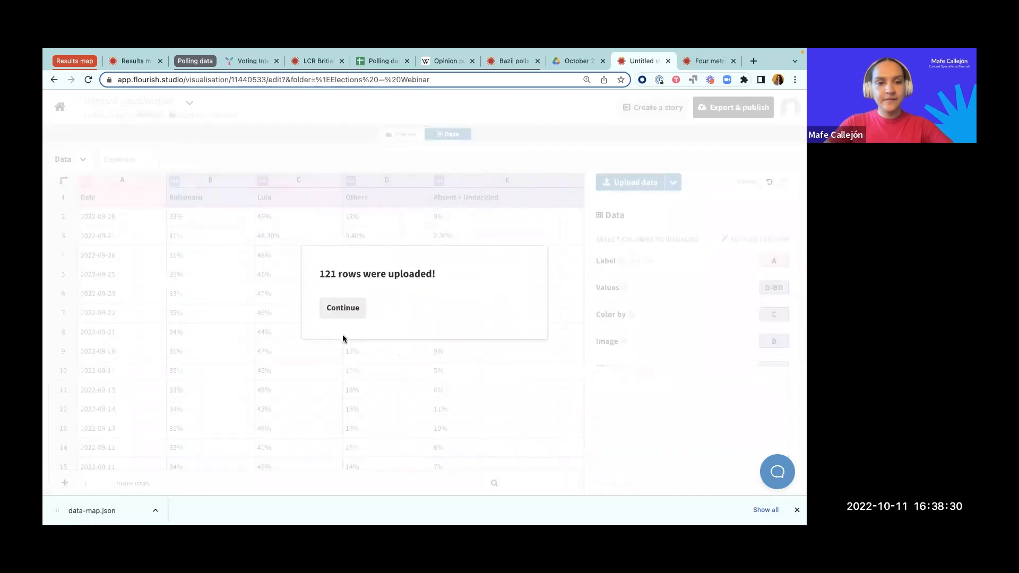
click(342, 310)
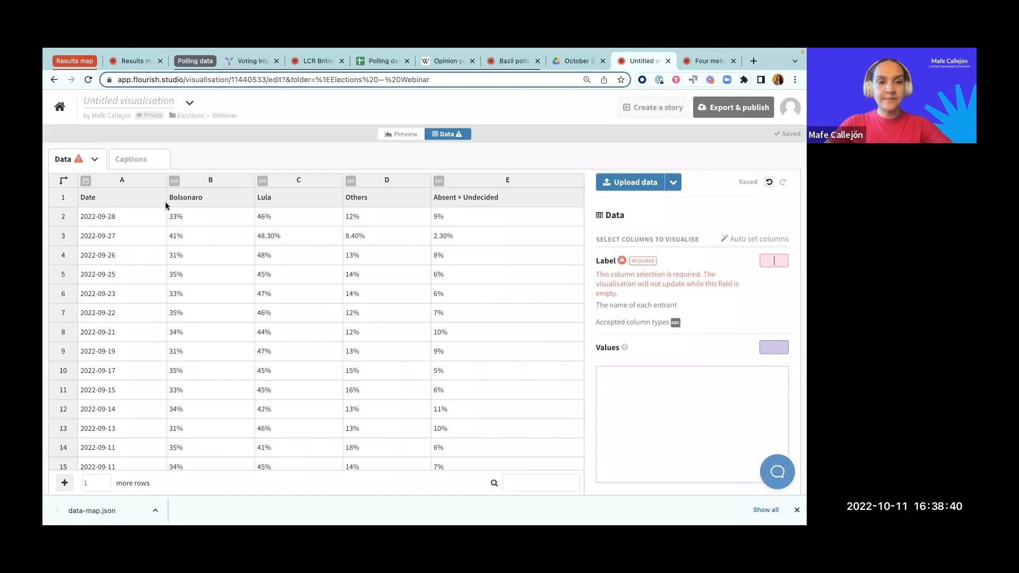
Step: Swap the rows and columns of the polling data so each candidate becomes a row, and look through the date columns
click(62, 182)
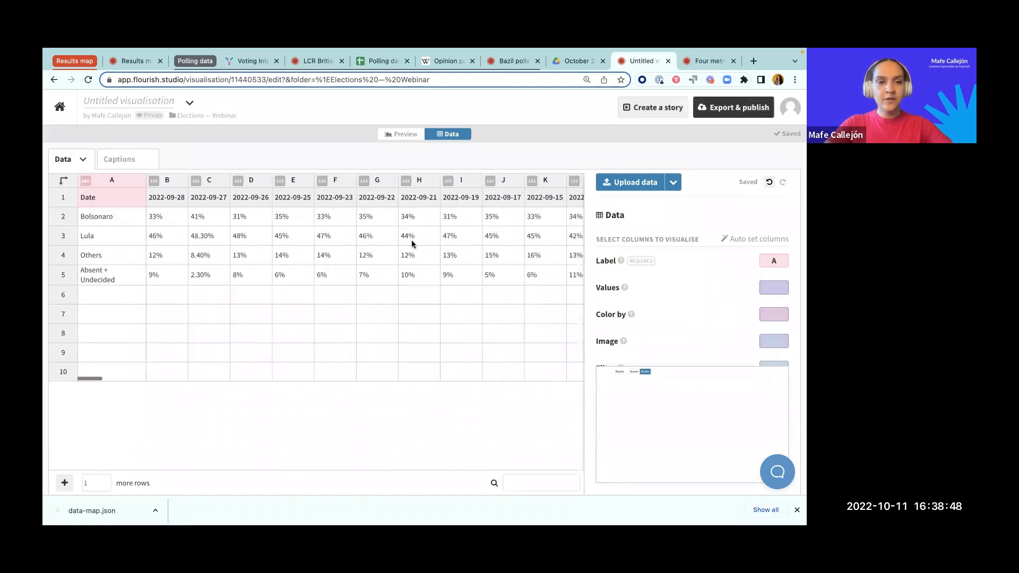
scroll(295, 230, right, 20)
scroll(295, 233, right, 20)
scroll(295, 234, left, 20)
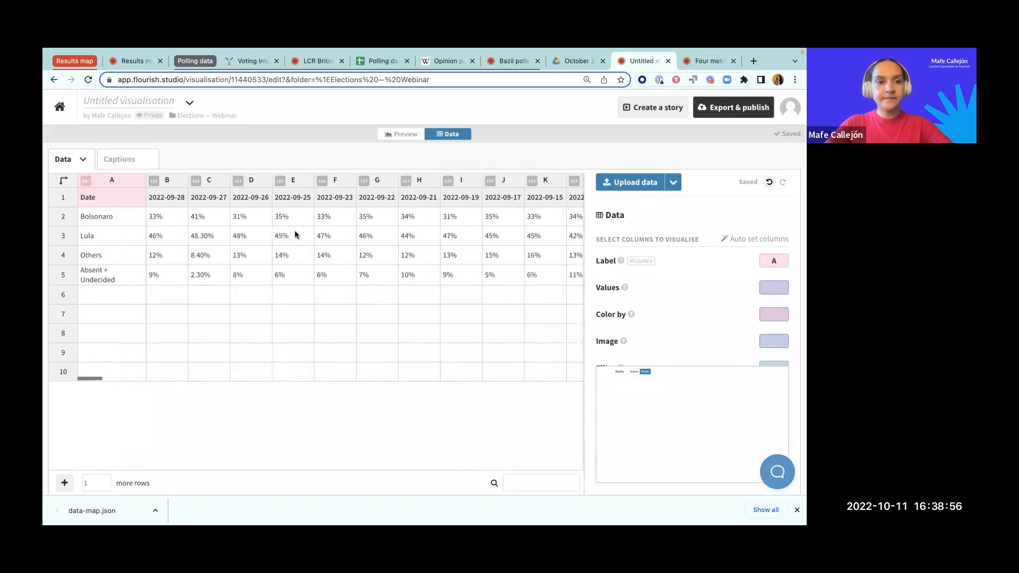
Step: Assign columns B-DQ as the Values of the chart
click(768, 287)
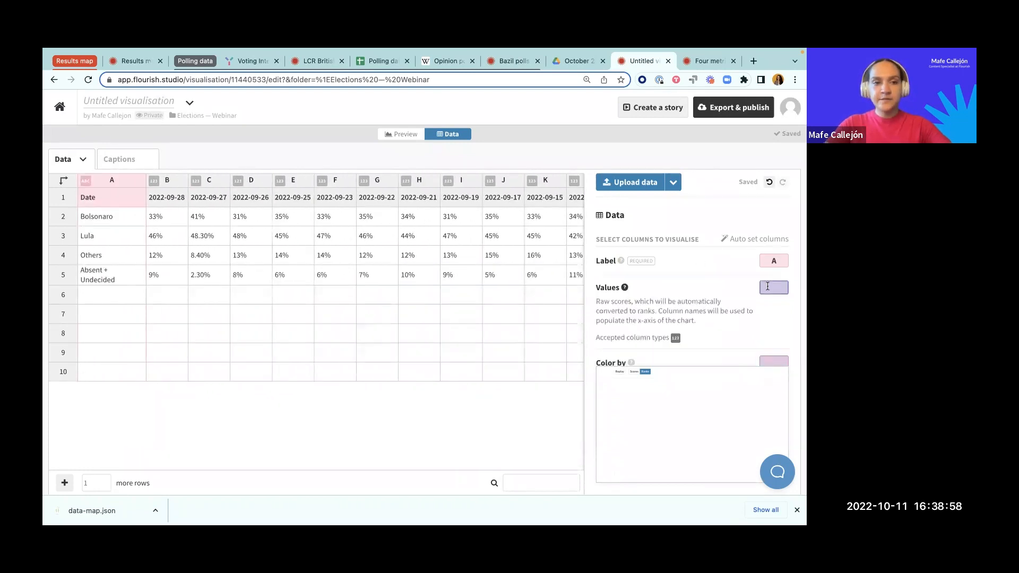
scroll(534, 261, right, 20)
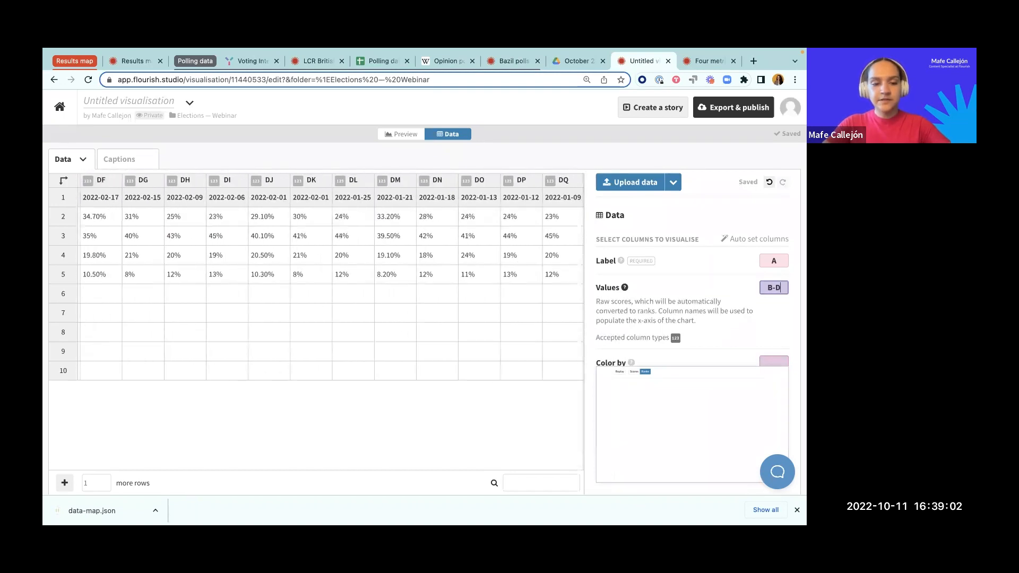
click(768, 261)
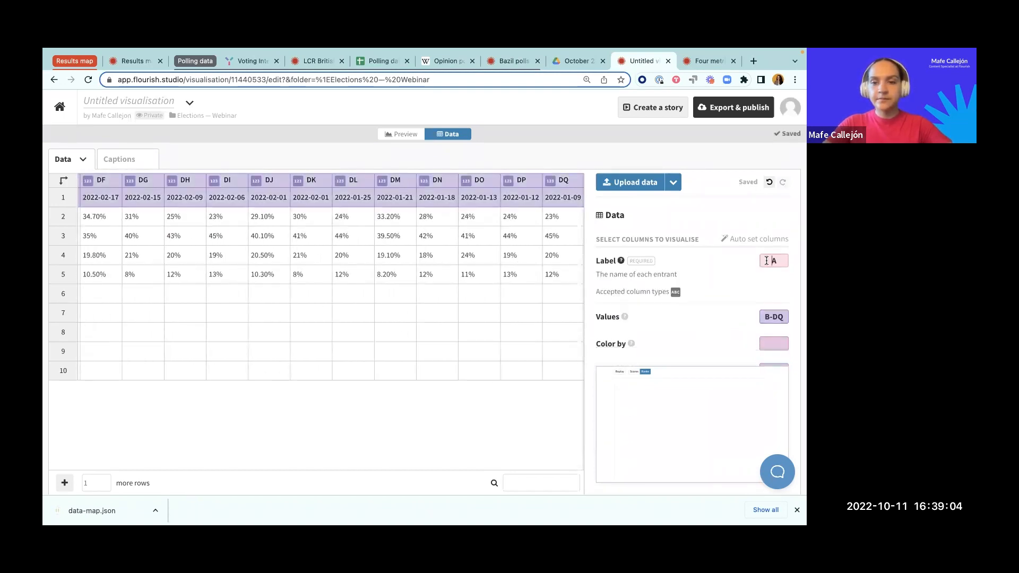
Step: Return to the chart preview and set the chart mode shown on load to Scores
click(399, 133)
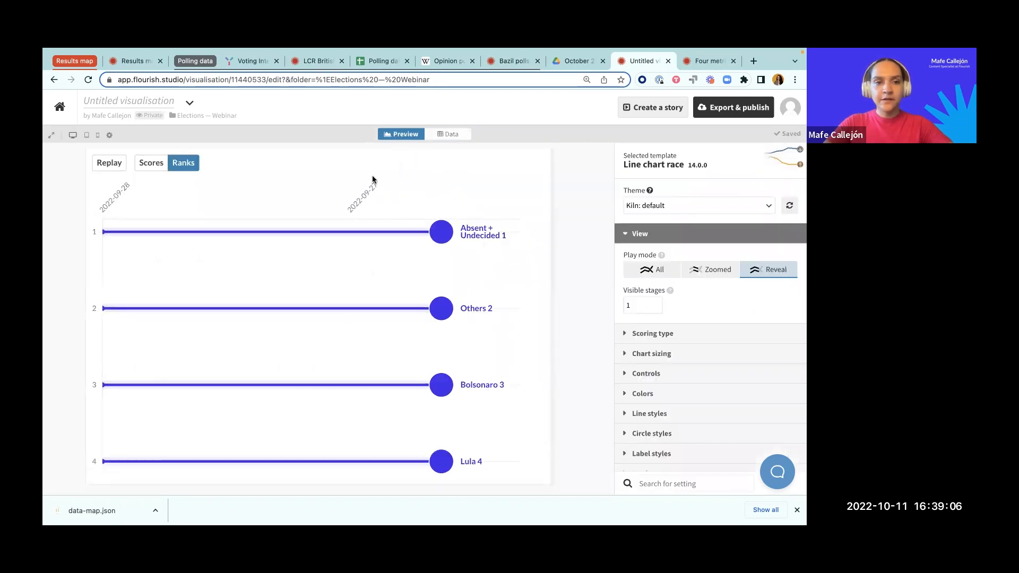
click(634, 235)
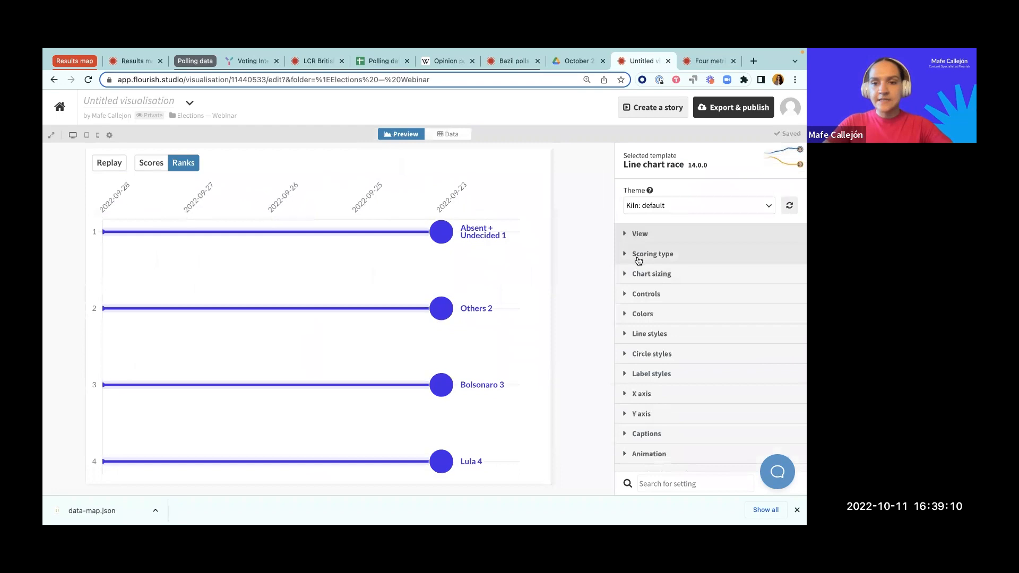
click(638, 255)
click(732, 291)
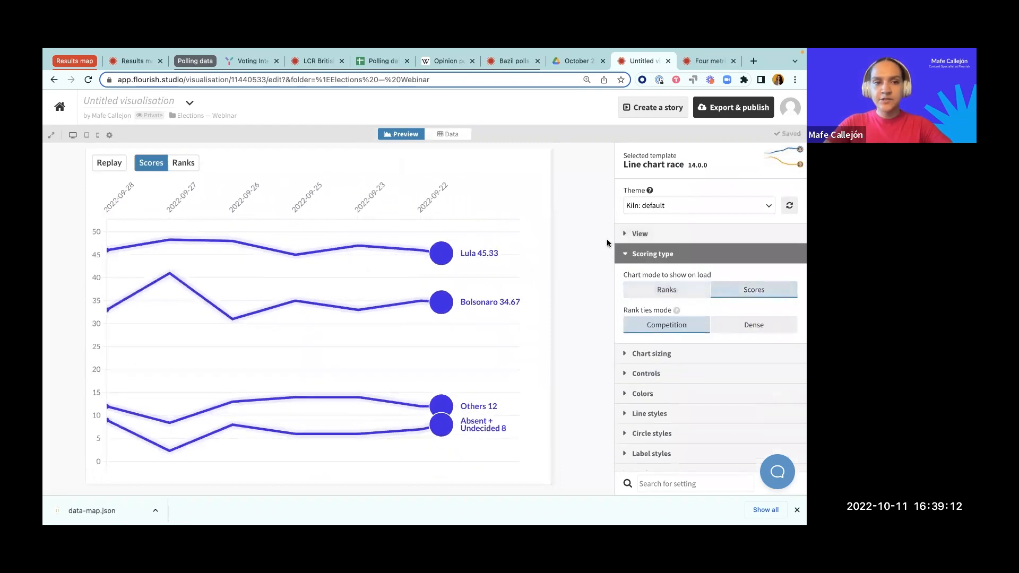
click(634, 254)
Step: Set the chart's play mode to All
click(637, 234)
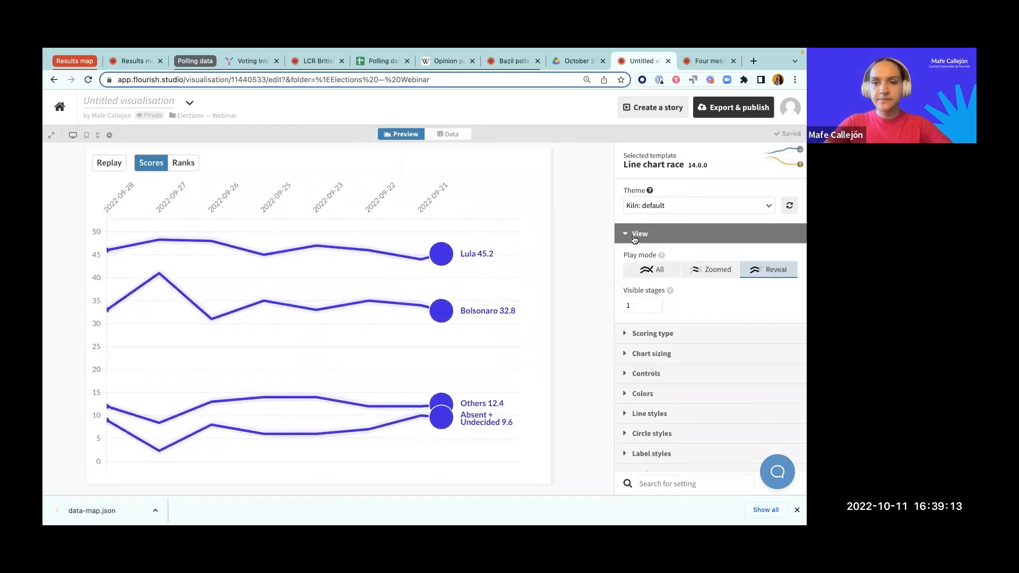
click(645, 268)
click(640, 235)
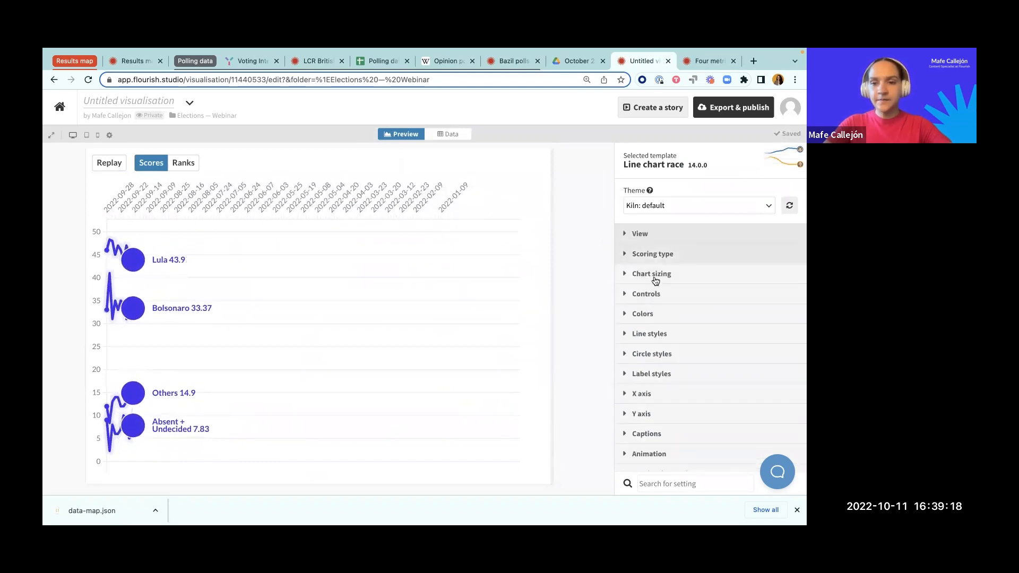
Step: Hide the ranks/scores toggle from the chart's controls
click(647, 294)
scroll(663, 339, down, 2)
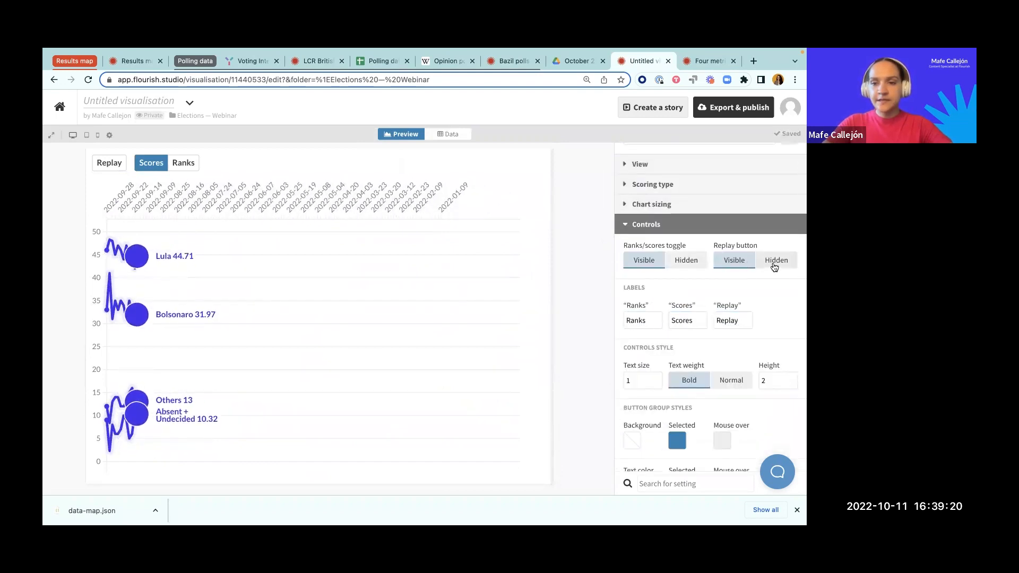
click(685, 261)
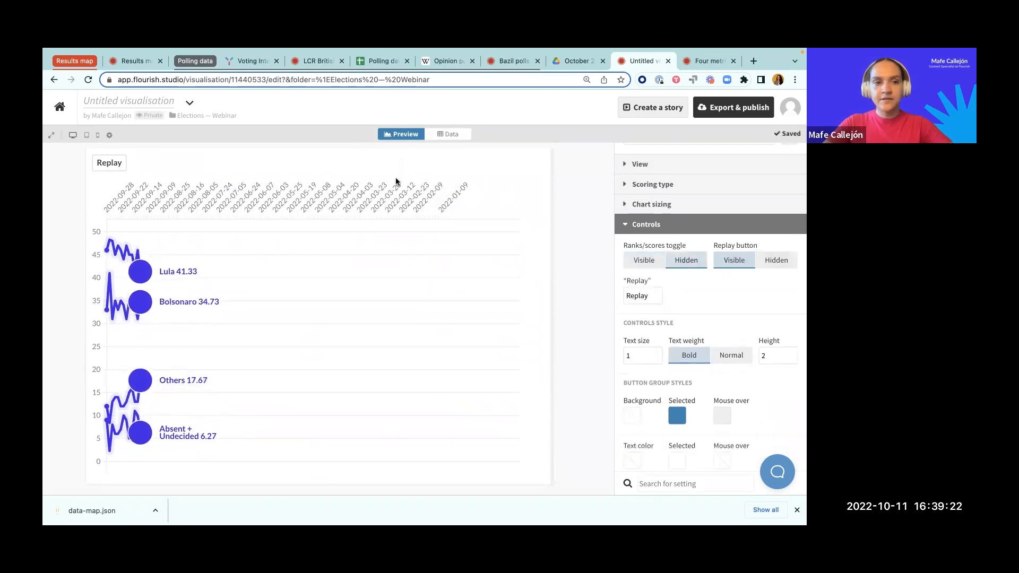
click(647, 226)
scroll(650, 196, up, 1)
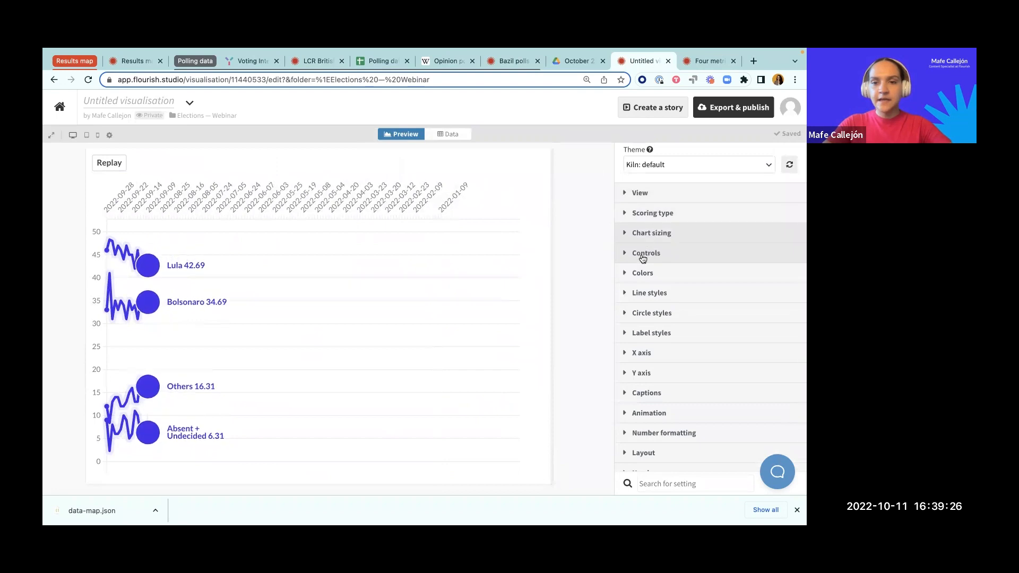
Step: Review the X axis settings, and return to the data sheet to check the order of its date columns
click(642, 353)
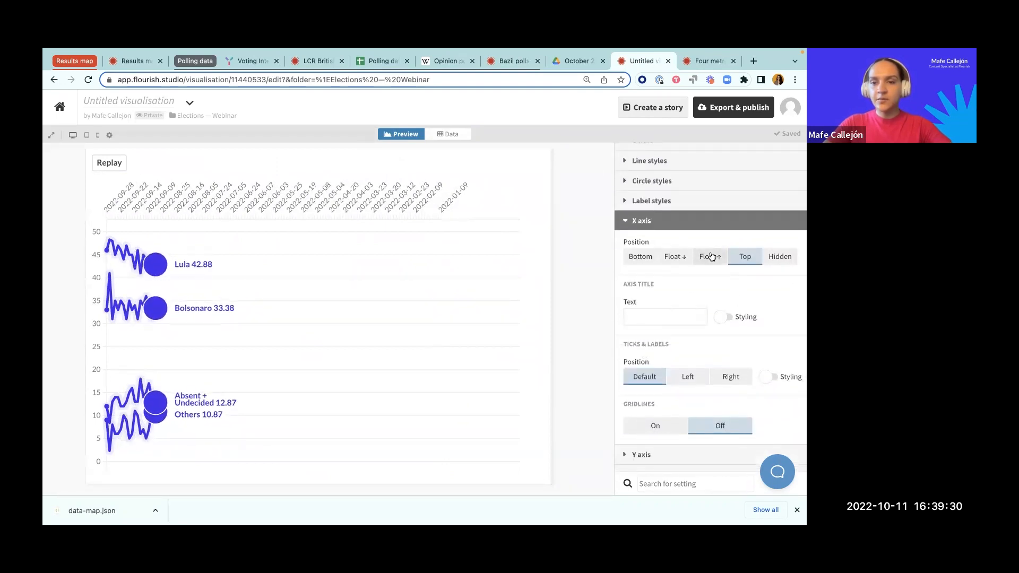
click(634, 222)
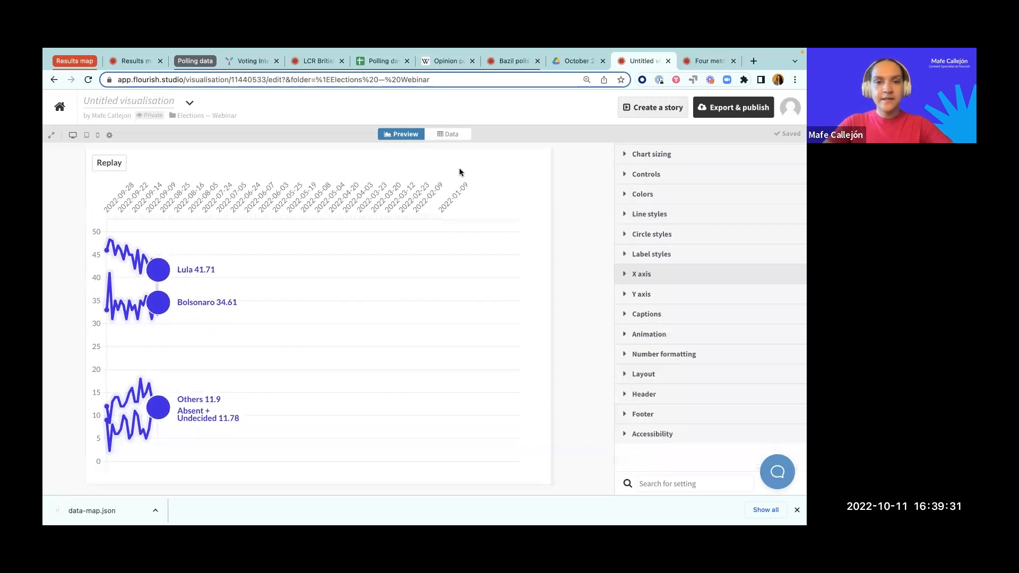
click(450, 134)
scroll(218, 250, left, 20)
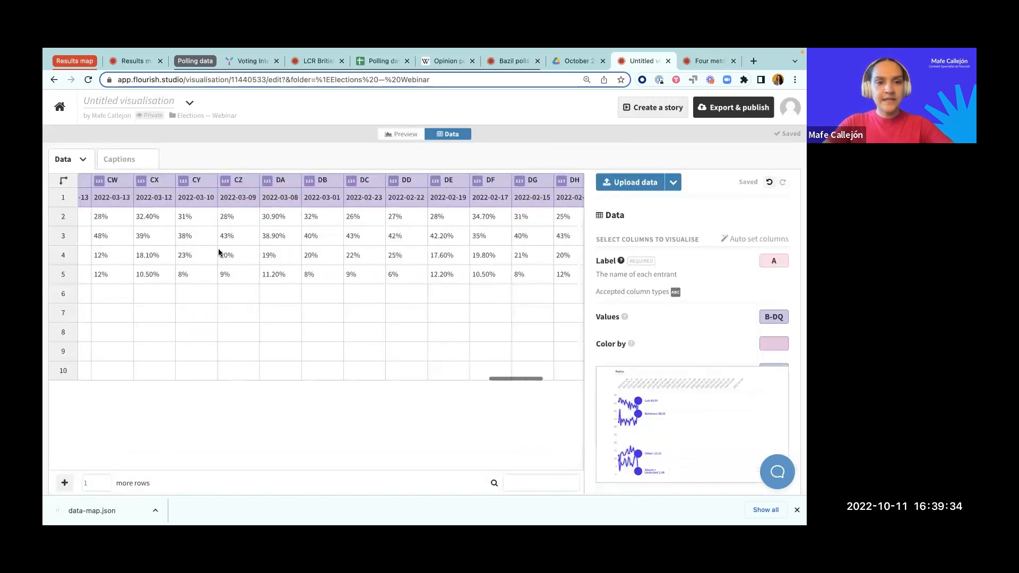
scroll(218, 250, left, 10)
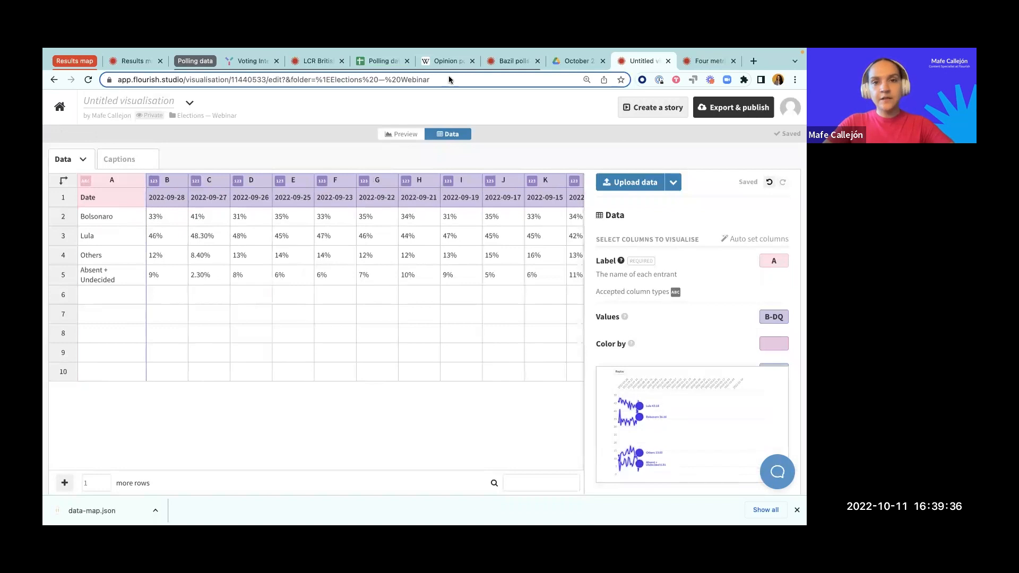
Step: Switch to the Polling data spreadsheet and check the order of the dates from the first entry to the last
click(374, 63)
click(98, 179)
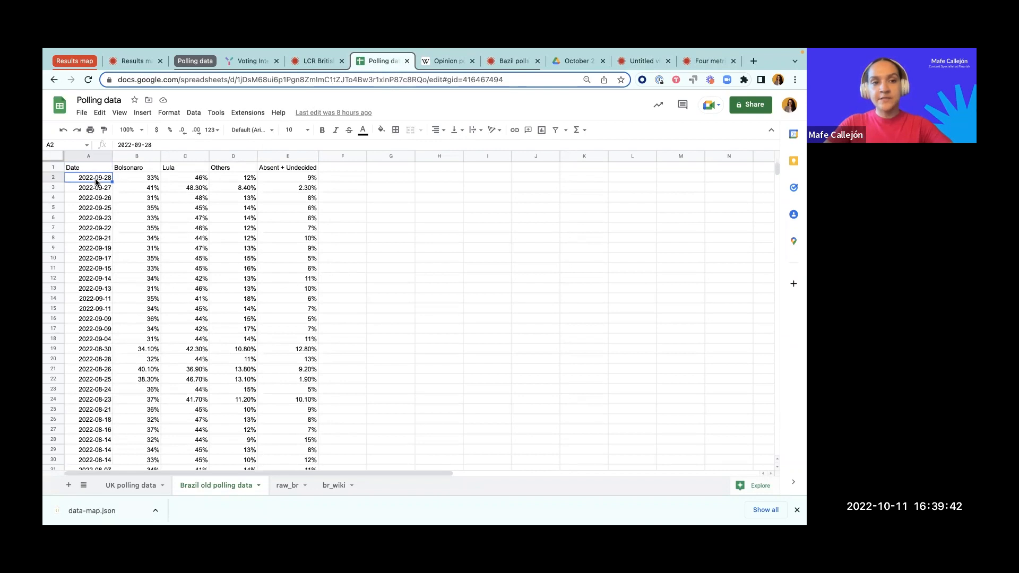
scroll(90, 253, down, 20)
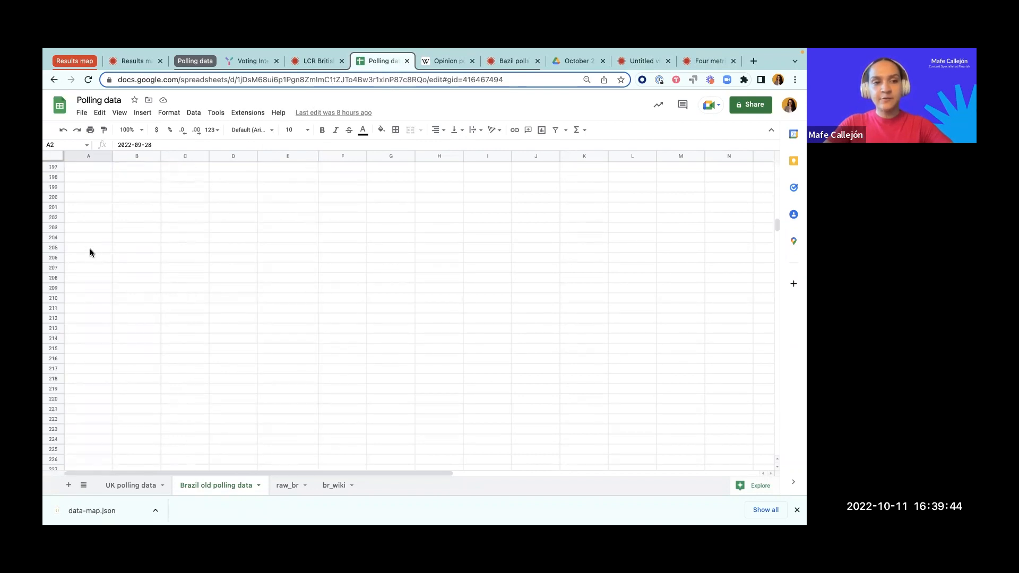
scroll(90, 253, up, 12)
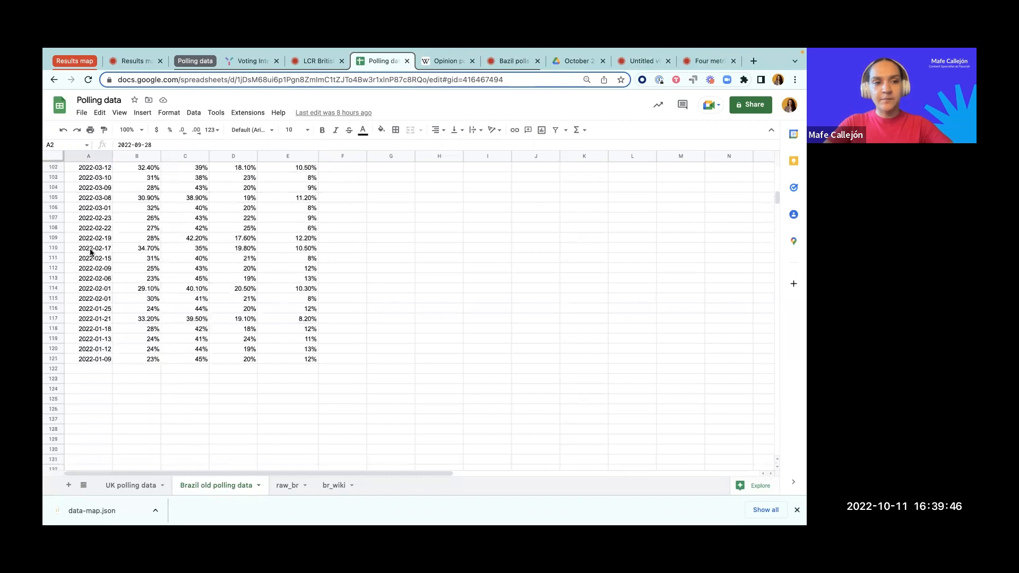
Step: Compare the final entry in the Polling data spreadsheet with the date order in the Flourish visualisation's data sheet and chart preview
click(94, 390)
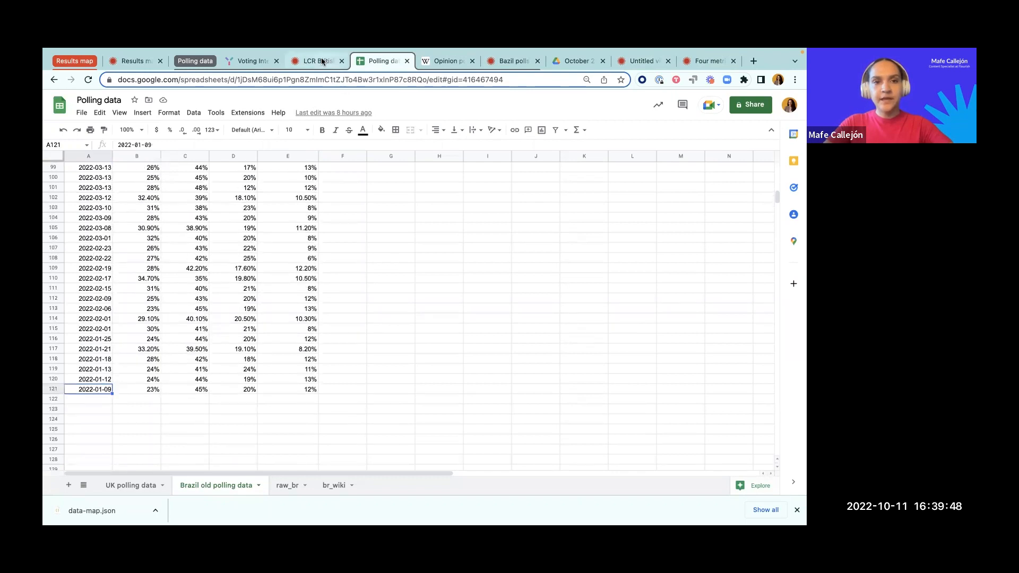
click(643, 61)
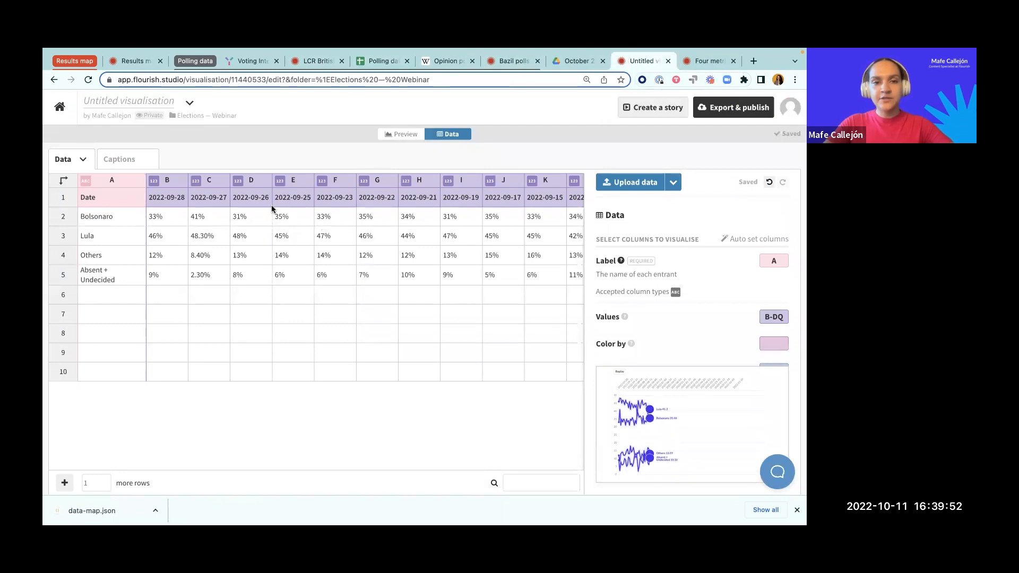
click(165, 202)
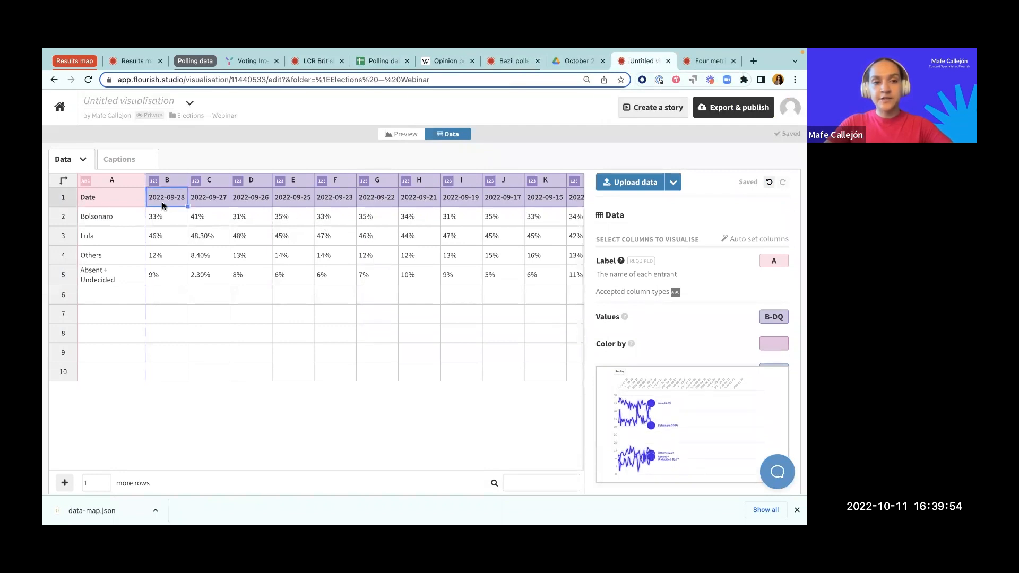
scroll(290, 226, right, 1)
scroll(291, 226, right, 3)
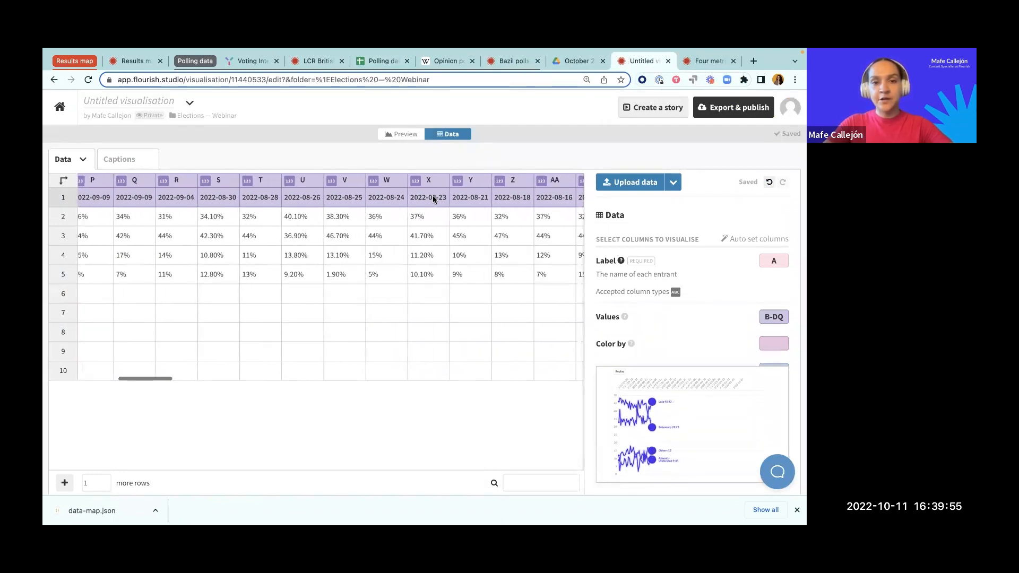
click(402, 133)
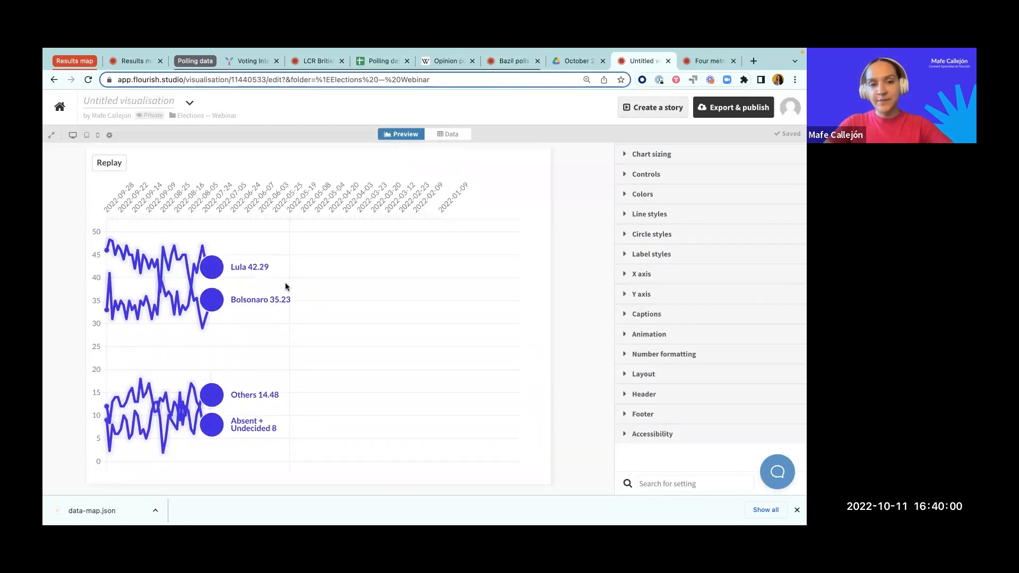
Step: Re-upload br-pre-election-polls.csv into the visualisation's data sheet
click(451, 134)
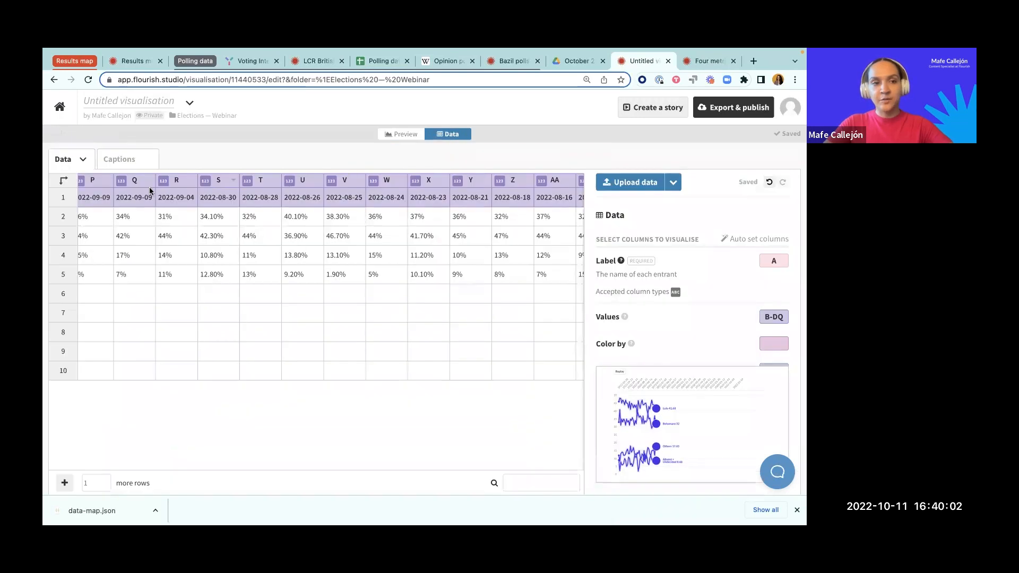
click(81, 161)
click(82, 228)
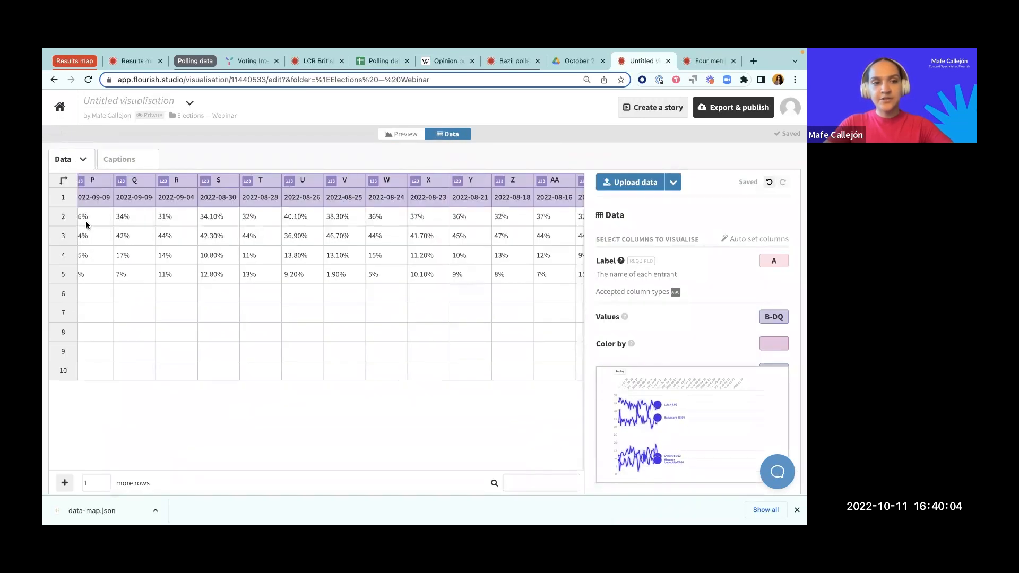
click(634, 183)
click(335, 235)
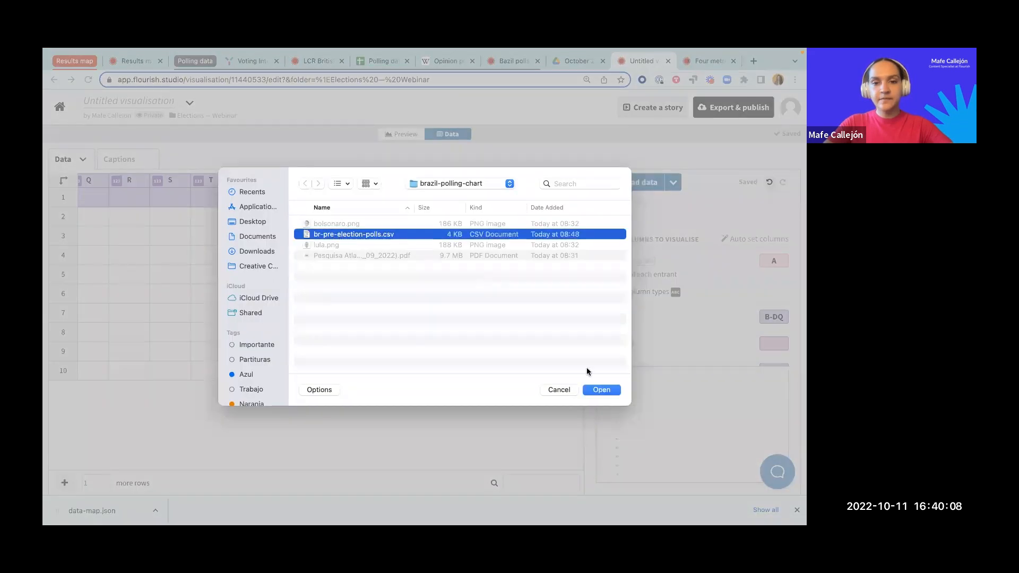
click(602, 390)
click(337, 335)
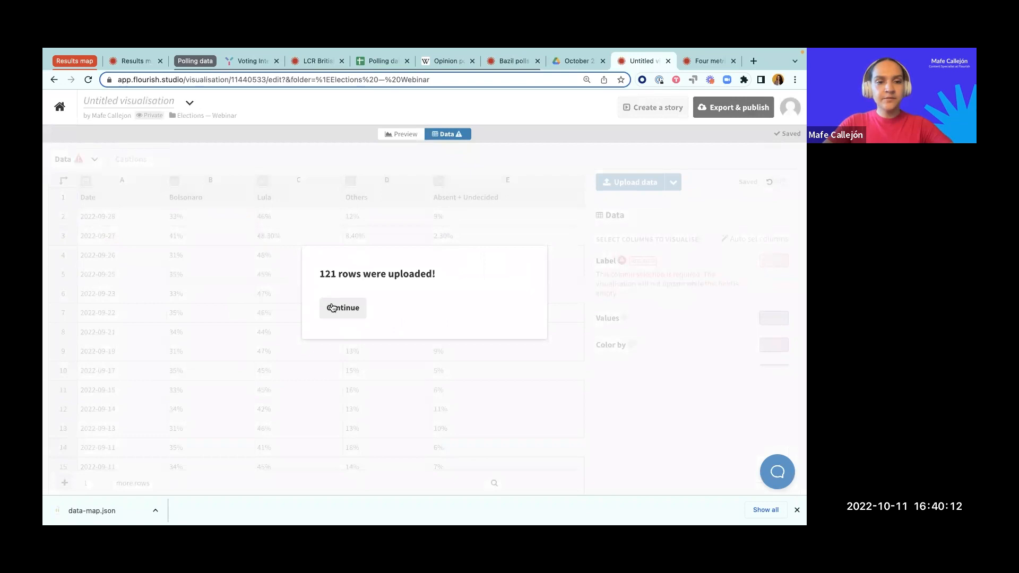
click(331, 308)
Step: Sort the data by the Date column from A to Z and transpose the sheet so the dates run across as columns
click(161, 183)
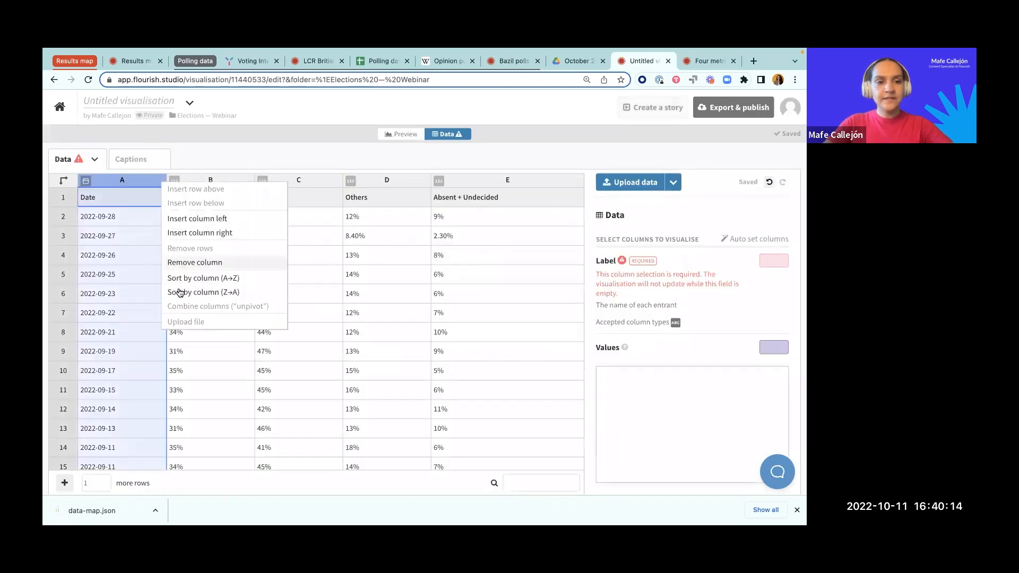
click(180, 277)
click(190, 228)
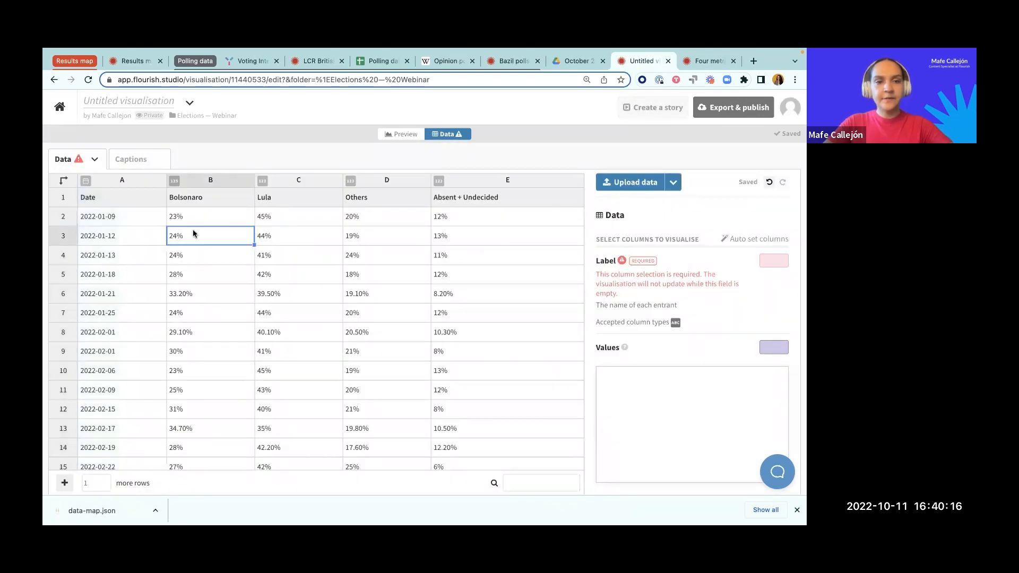
click(63, 181)
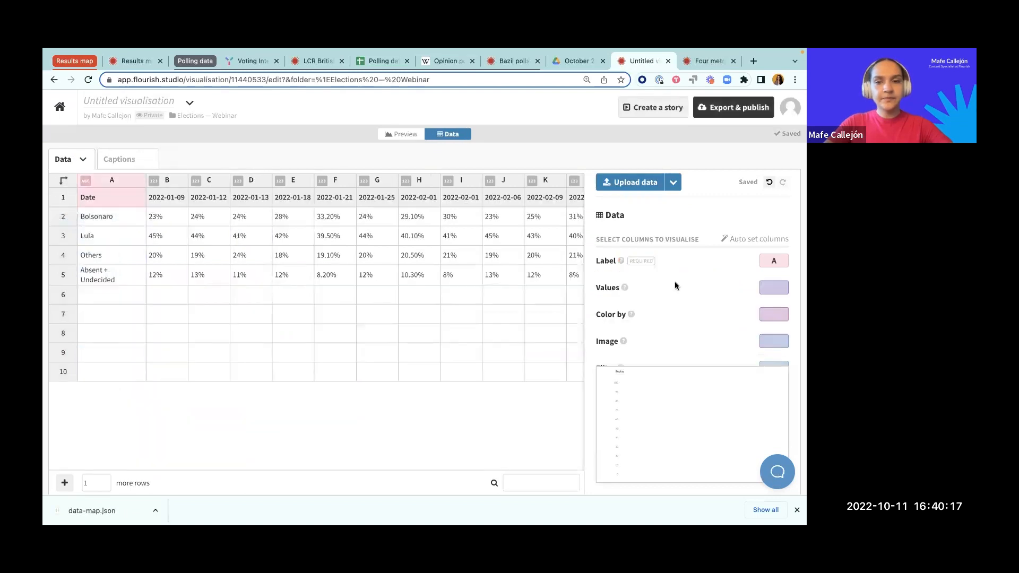
Step: Set the Values columns to B-DQ and check that the range reaches the last date column
click(770, 289)
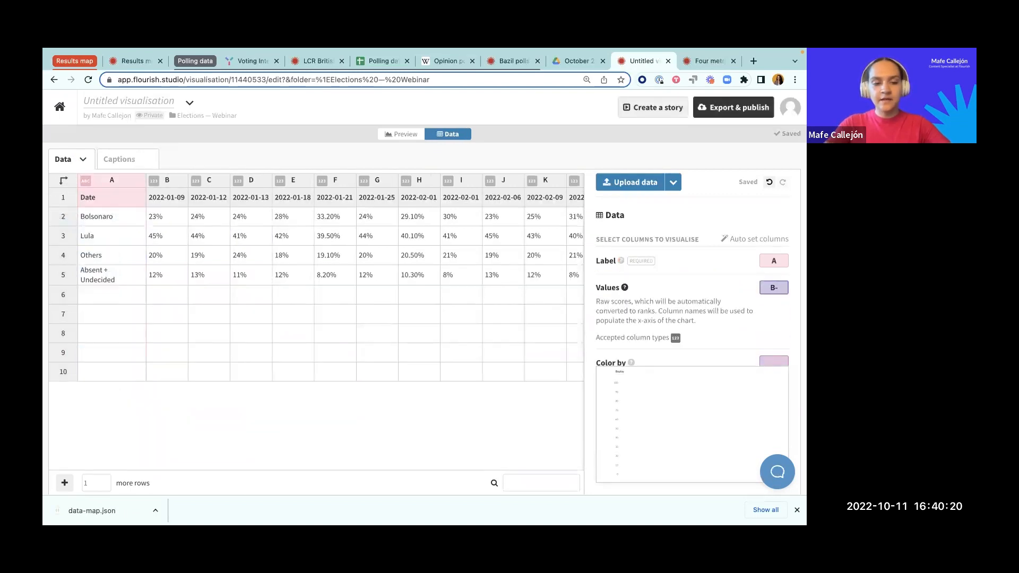
text(B-DQ)
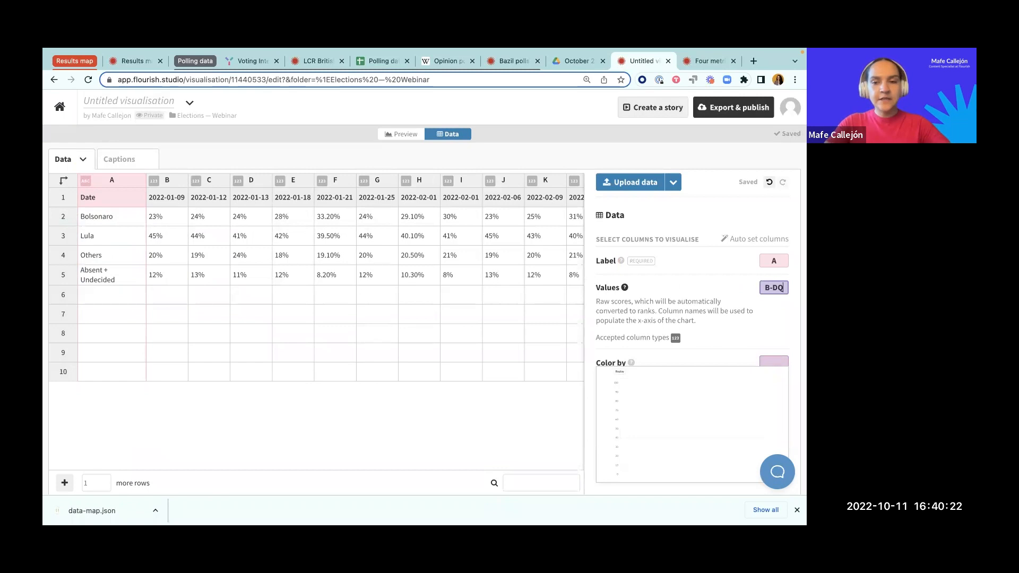
click(547, 292)
scroll(526, 223, right, 15)
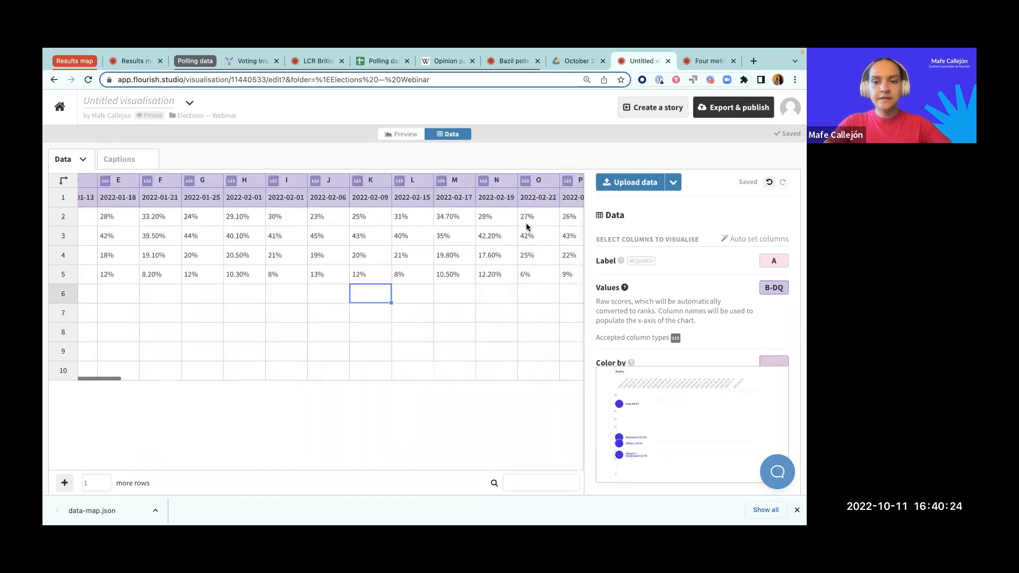
scroll(527, 227, right, 3)
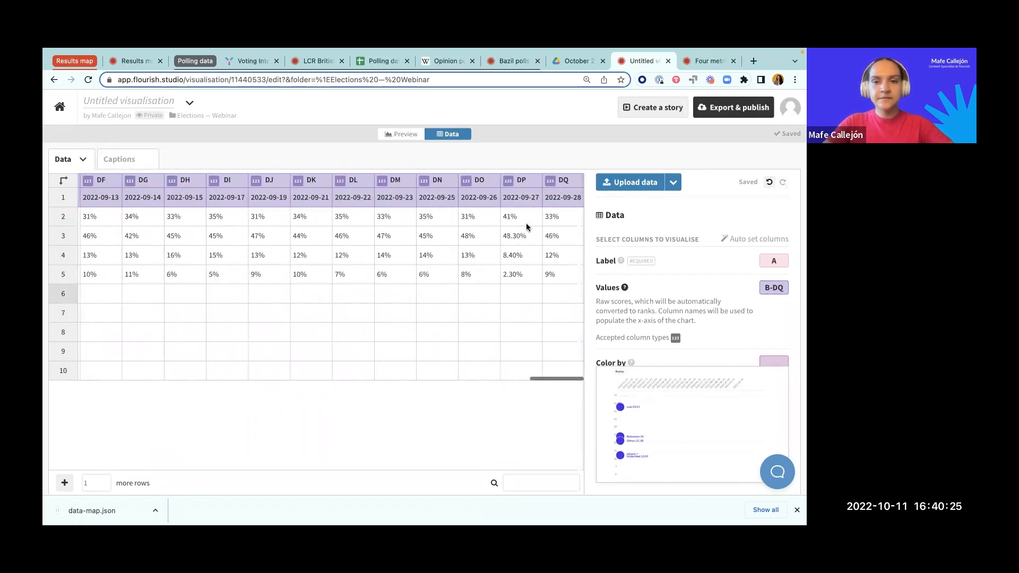
Step: Set the chart's animation duration to 200 in the preview settings
click(402, 134)
scroll(637, 255, up, 3)
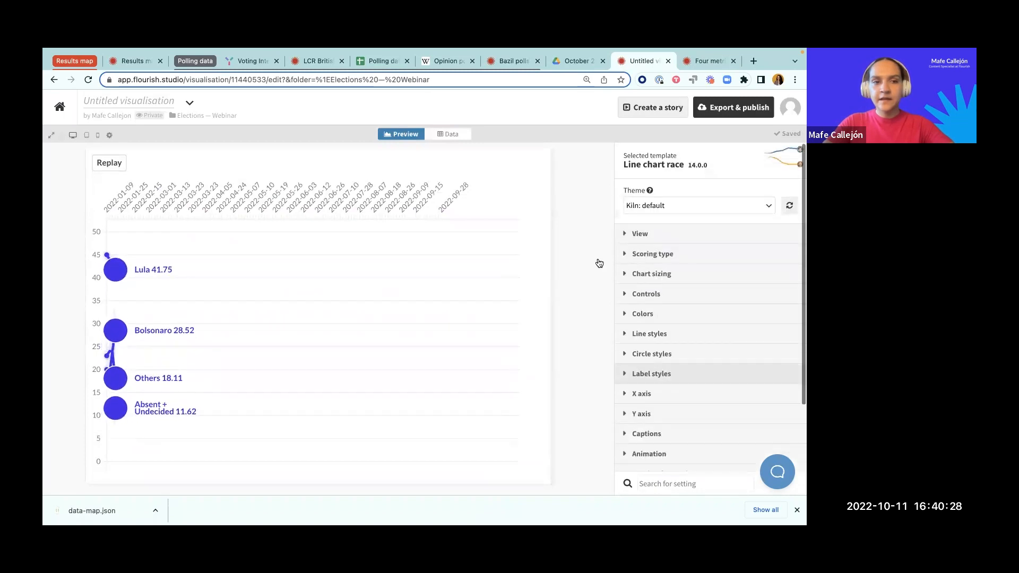
scroll(643, 398, down, 1)
click(646, 406)
scroll(645, 401, down, 2)
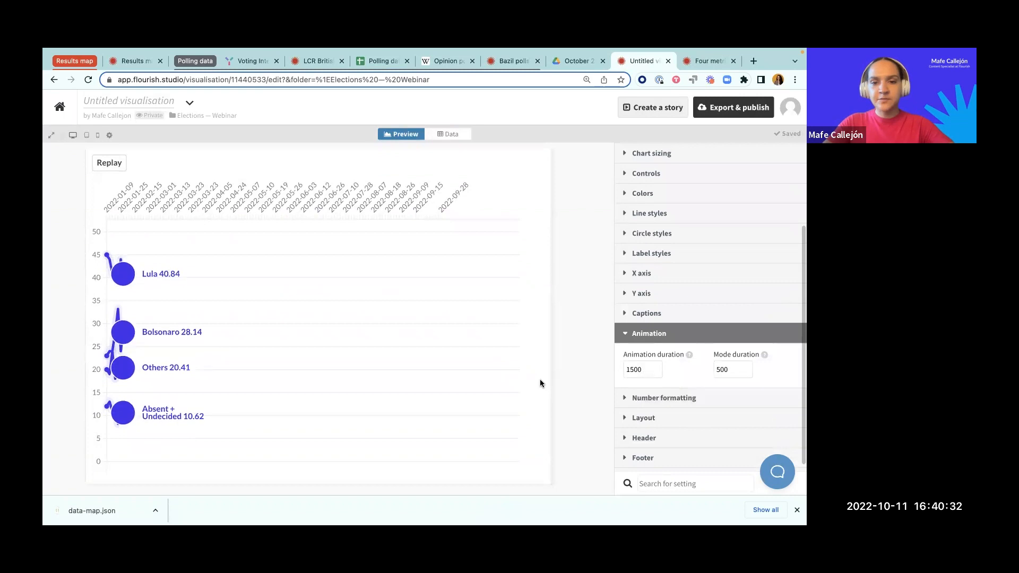
drag(633, 370, 555, 373)
text(2)
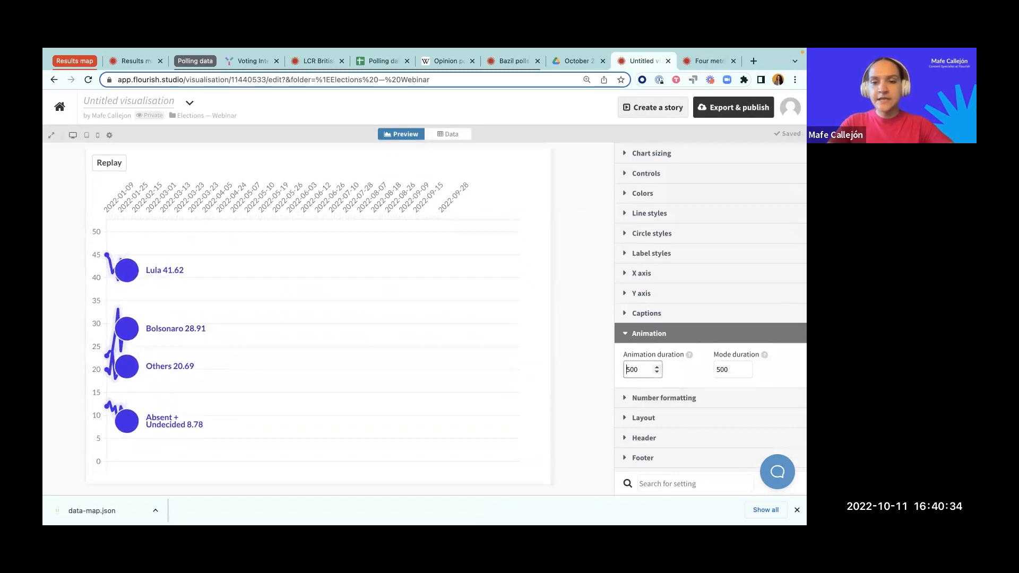
click(565, 357)
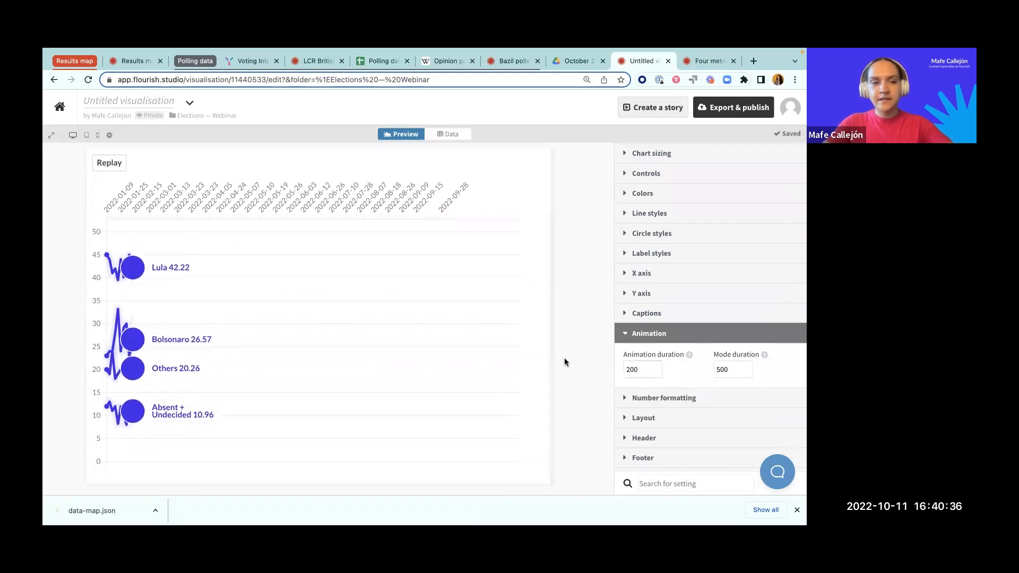
click(664, 334)
Step: Set the curve of the chart's lines to Step middle
scroll(657, 270, up, 3)
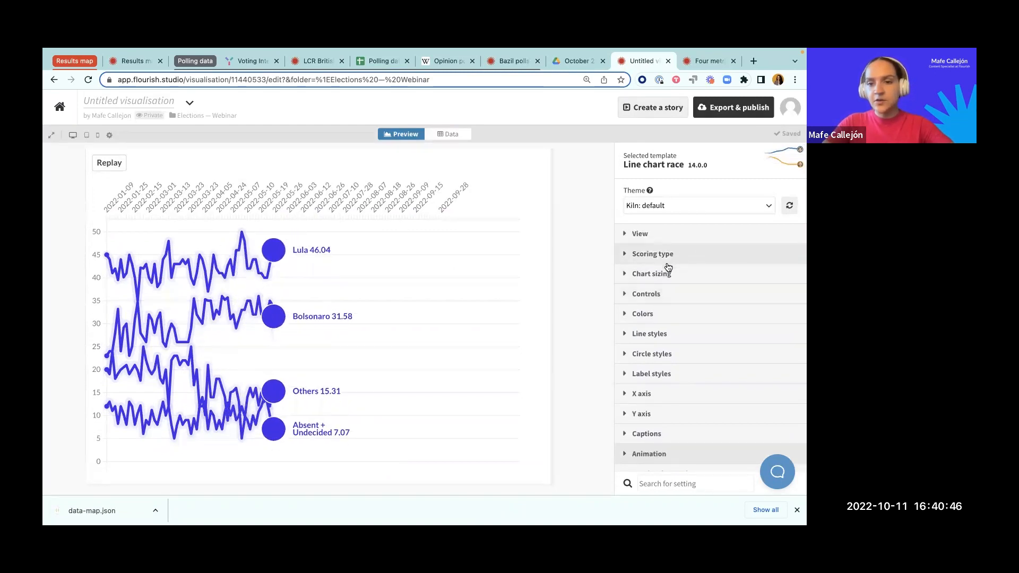
scroll(647, 336, down, 1)
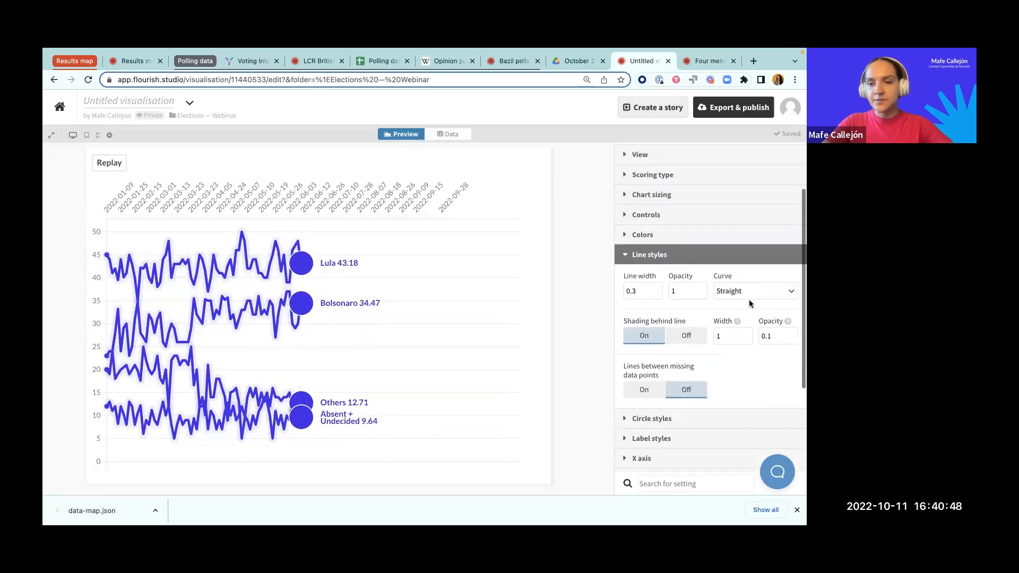
click(749, 291)
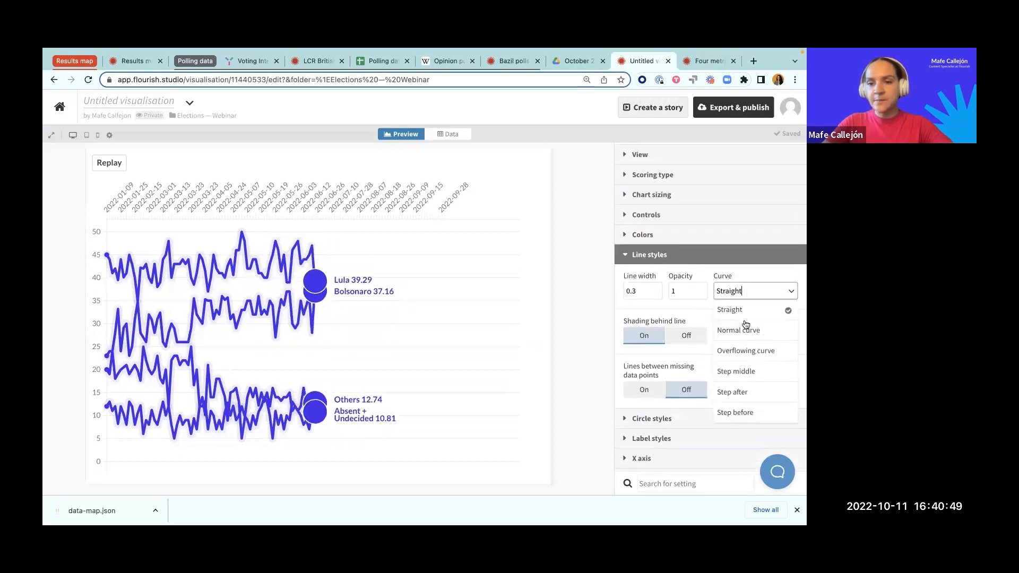
click(737, 371)
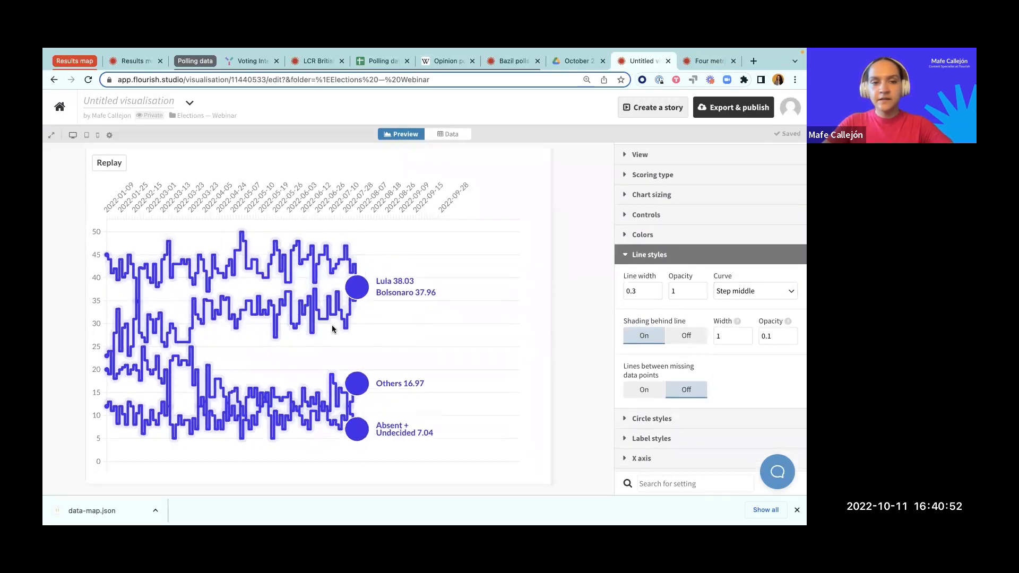
Step: Set the line width to 0.15 and turn off the shading behind the lines
click(642, 290)
key(BackSpace)
text(15)
click(697, 340)
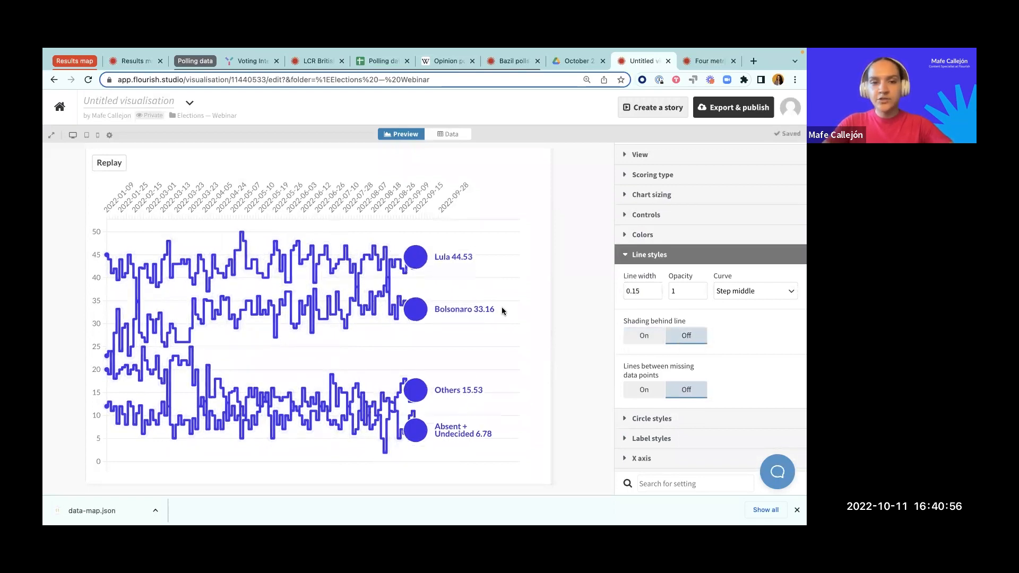
Step: Open the chart's custom color overrides for editing and copy the four Brazil line colors from the Untitled 2.rtf note
click(642, 238)
click(642, 340)
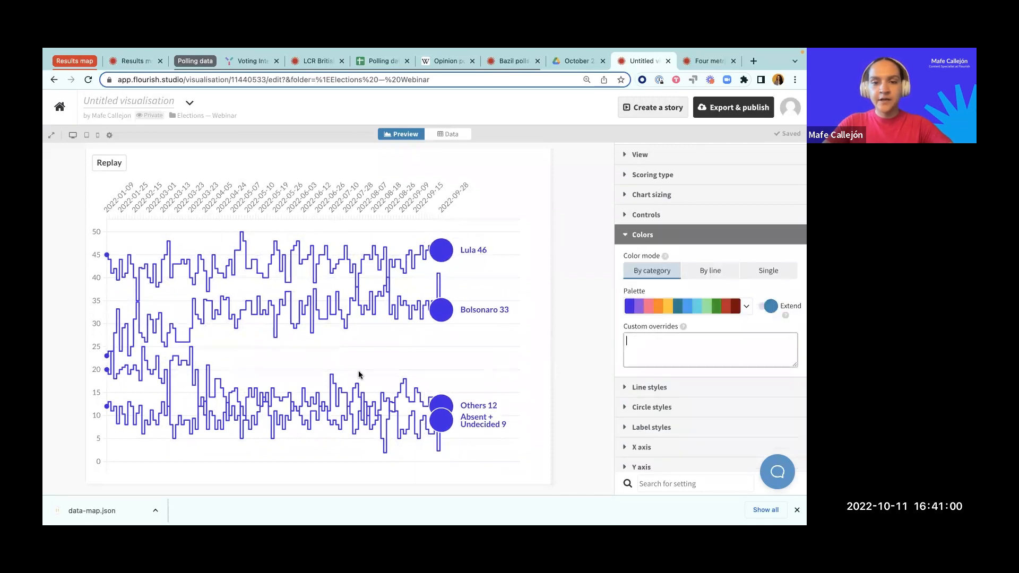
key(ctrl+Up)
click(171, 386)
drag(192, 390, 72, 366)
key(super+c)
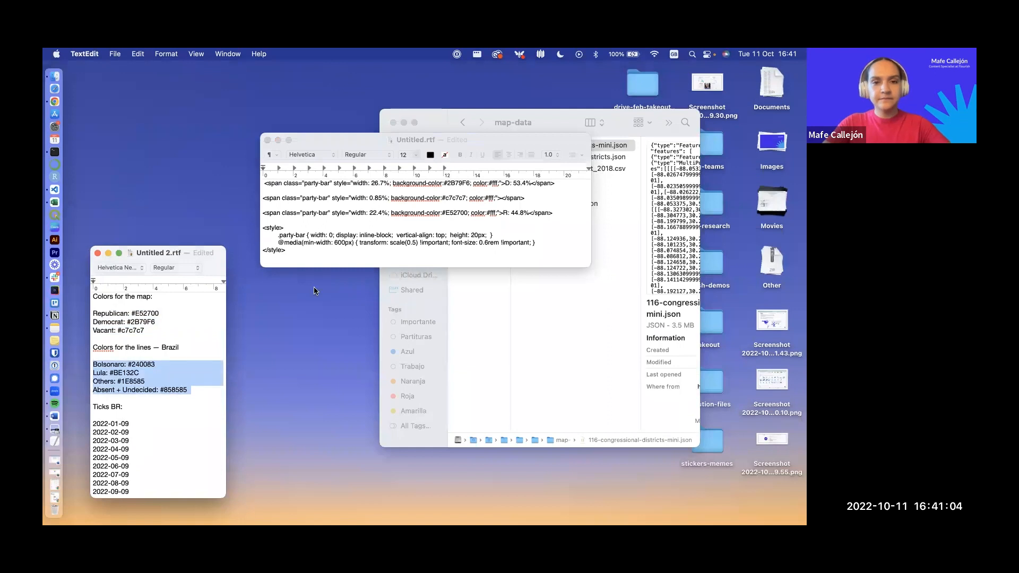
Step: Paste the color overrides Bolsonaro: #240083, Lula: #BE132C, Others: #1E8585 and Absent + Undecided: #858585, and set the color mode to By line
key(ctrl+Up)
click(438, 86)
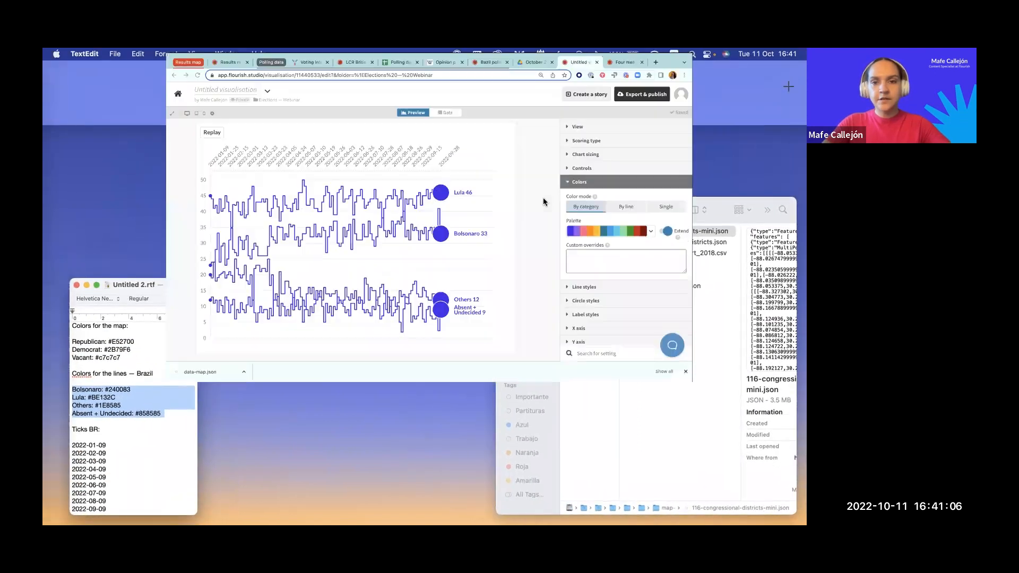
key(super+v)
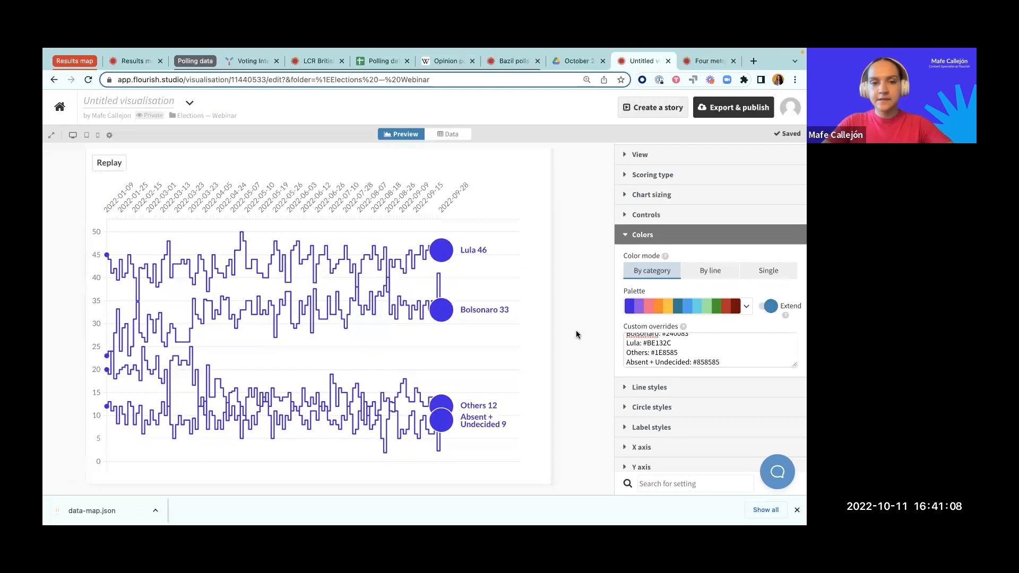
scroll(665, 350, up, 1)
click(598, 341)
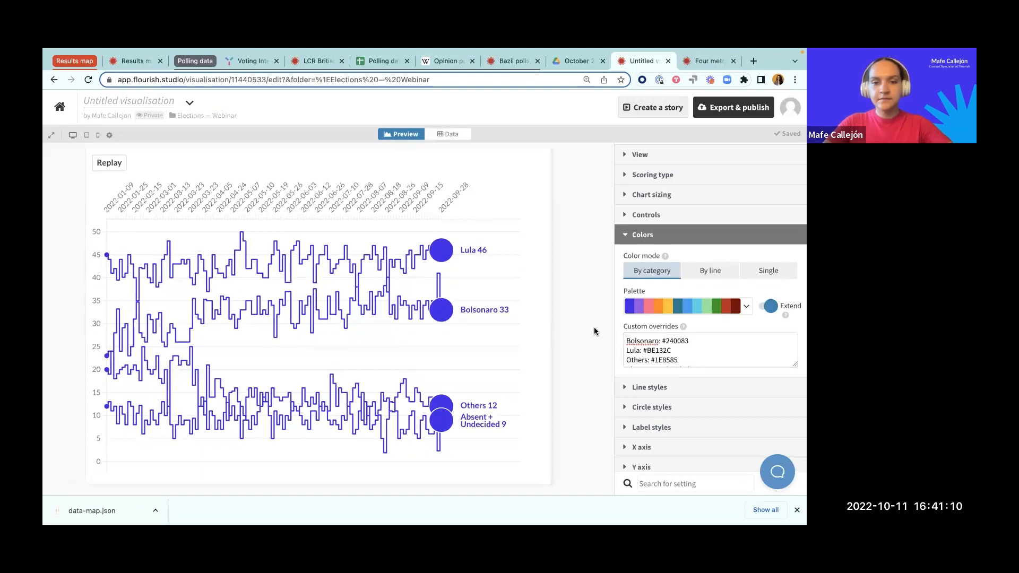
click(718, 272)
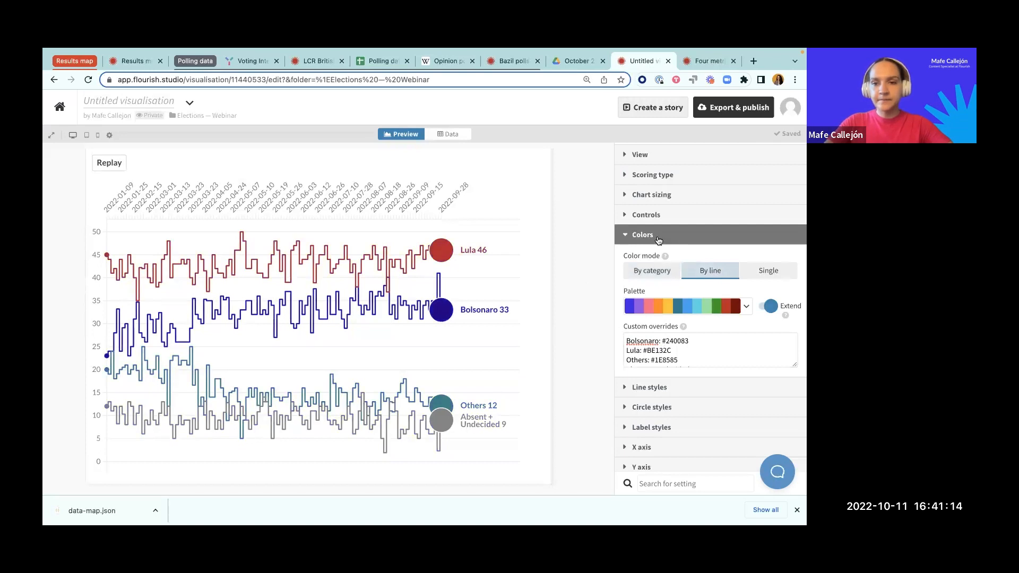
click(457, 135)
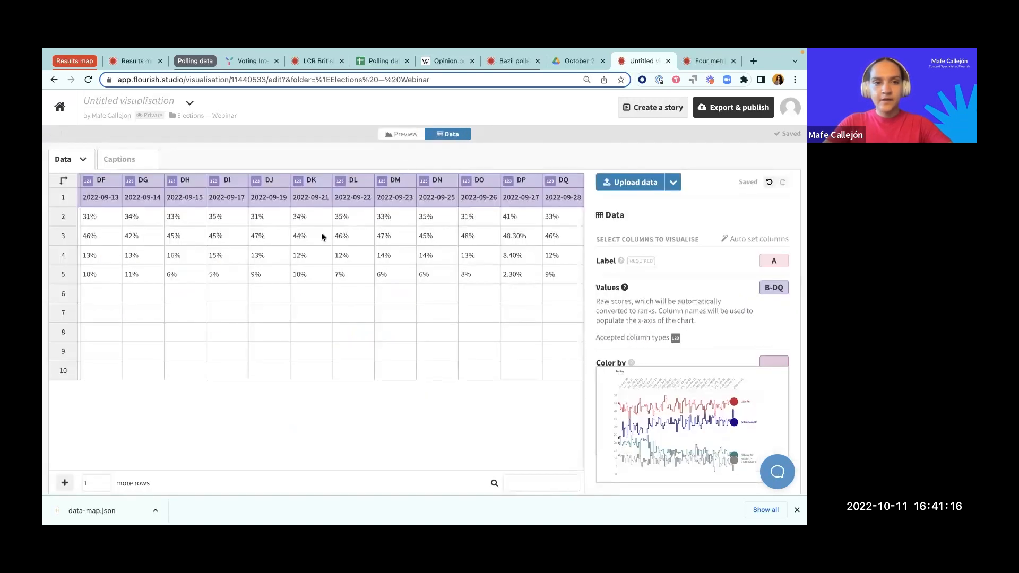
click(402, 136)
Step: In the chart preview's circle styles, set the start radius to 0 and the end radius to 1.2
click(647, 241)
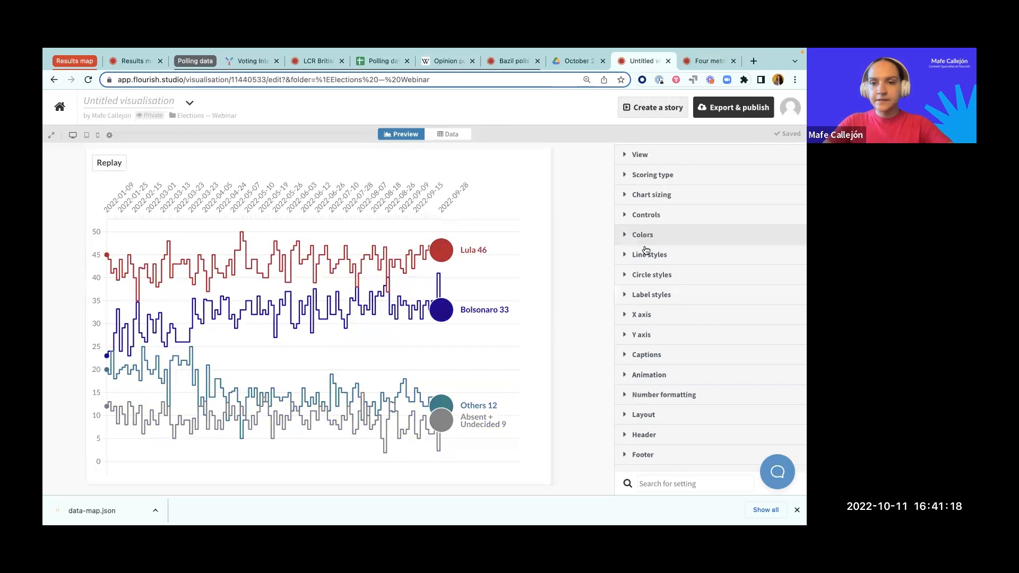
click(649, 274)
scroll(648, 351, down, 1)
click(642, 284)
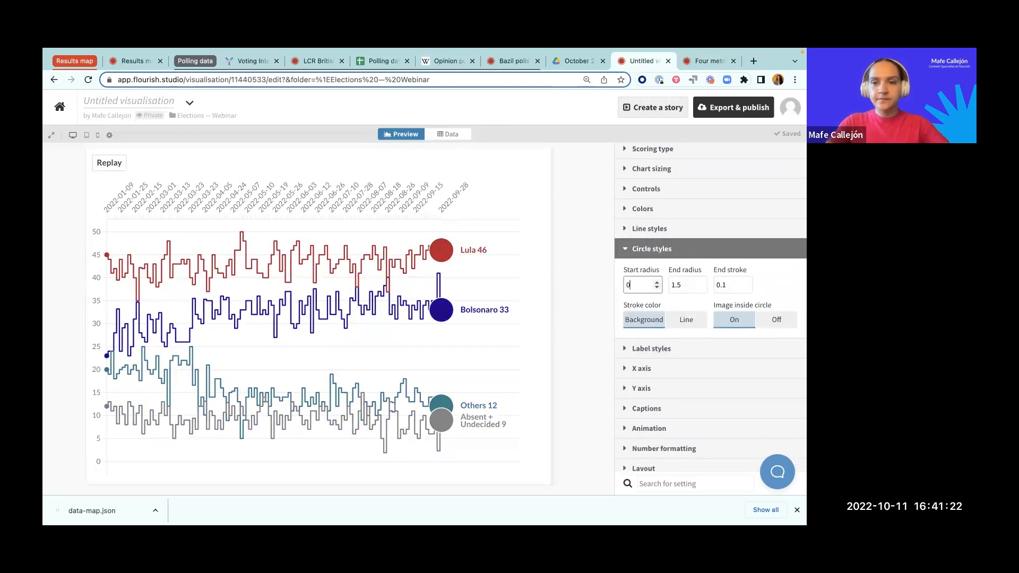
click(699, 289)
key(BackSpace)
key(BackSpace)
key(BackSpace)
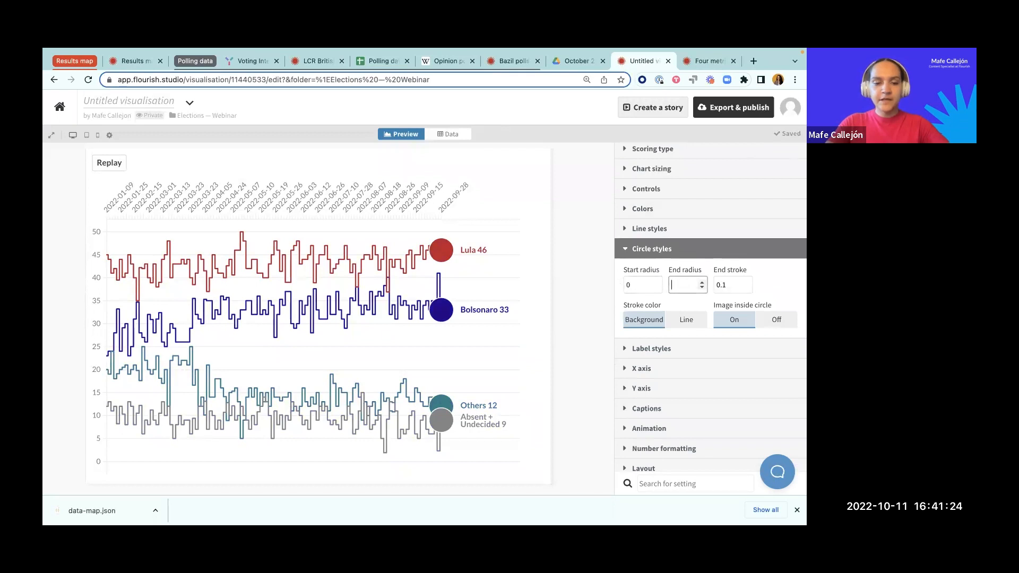
click(580, 275)
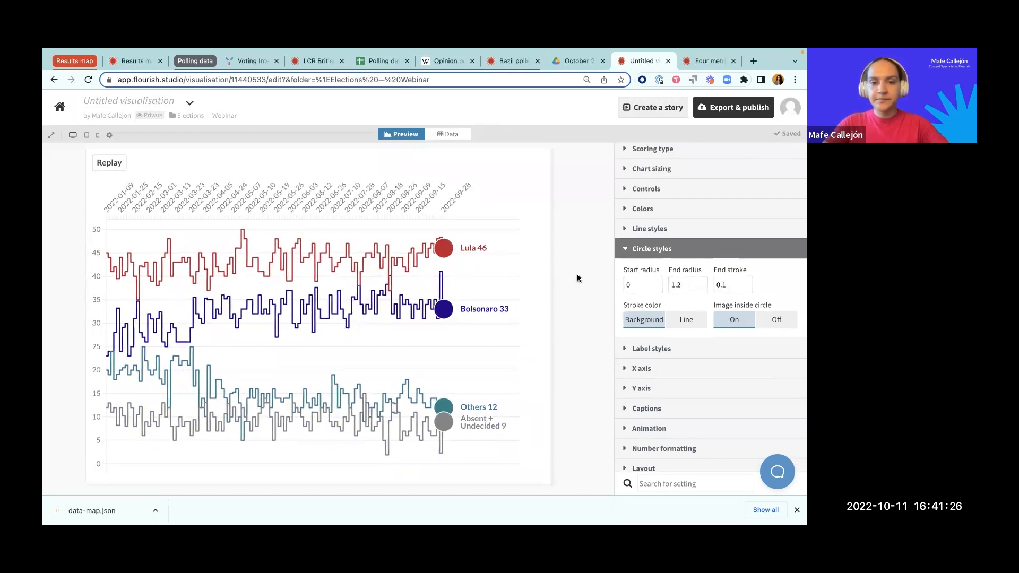
Step: Set the end stroke of the circles to 0.15
click(727, 287)
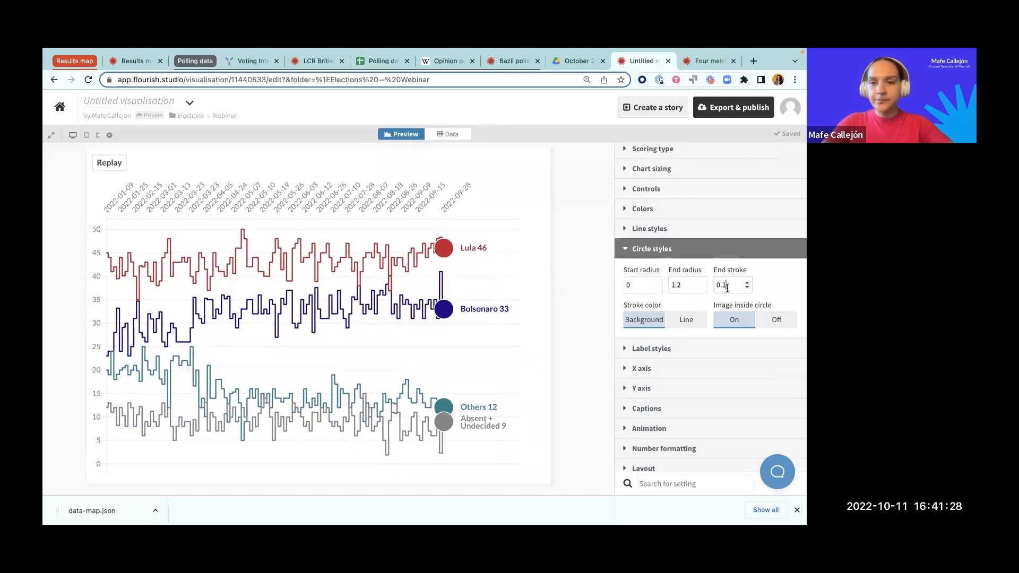
click(613, 295)
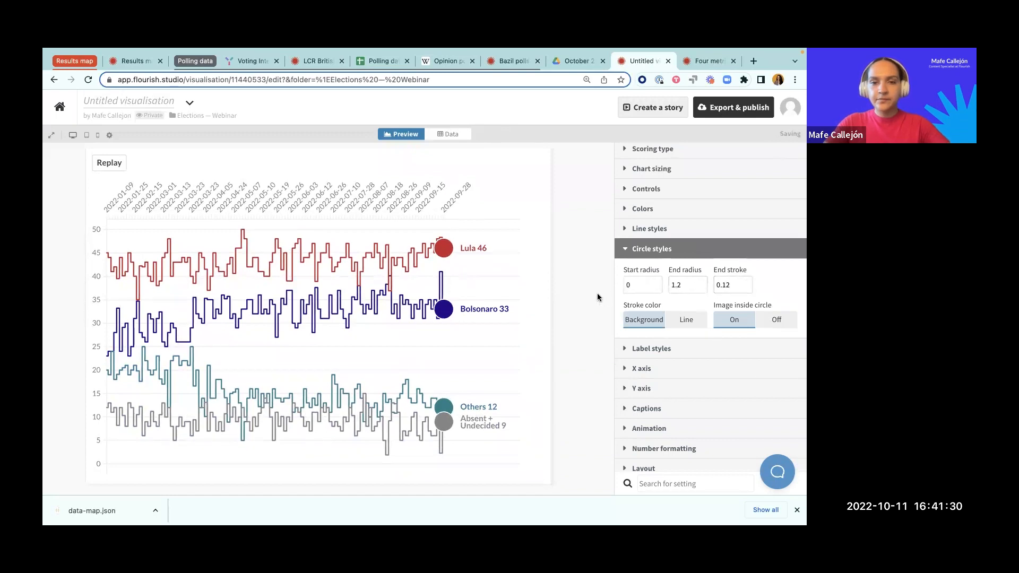
click(588, 293)
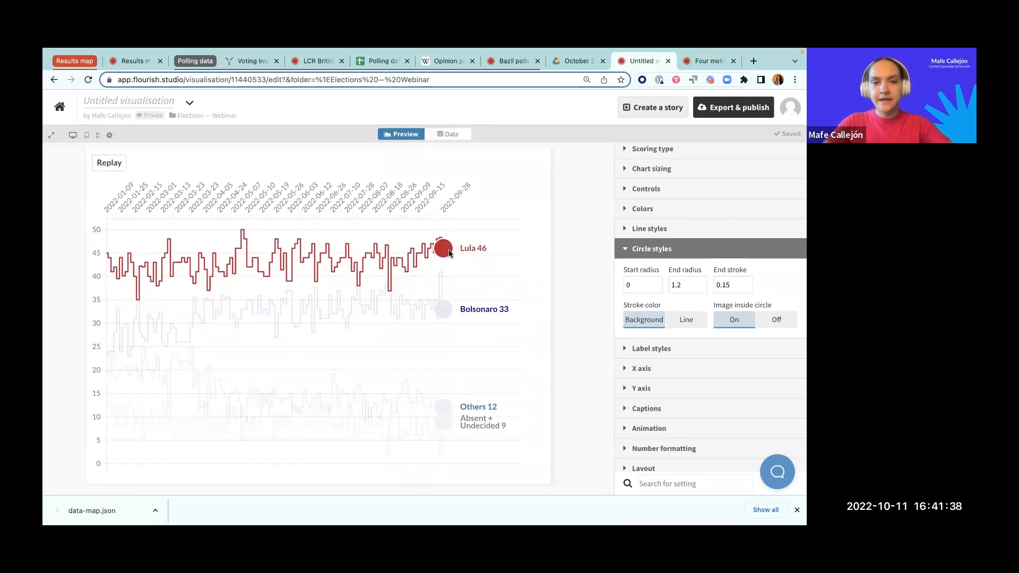
Step: Insert a new column before the first date column in the data sheet and title it image
click(448, 134)
scroll(102, 252, left, 10)
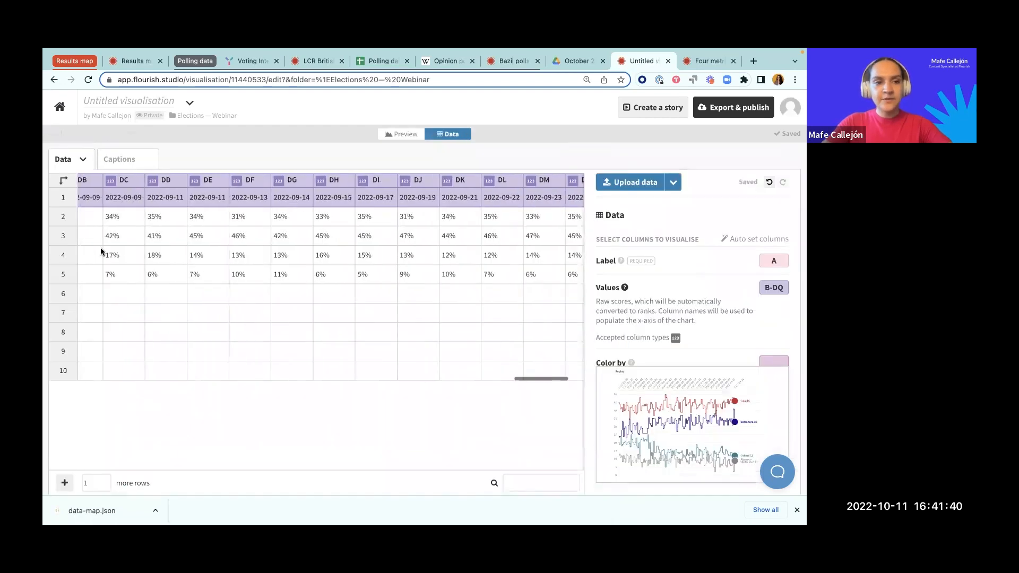
scroll(102, 251, left, 15)
click(154, 187)
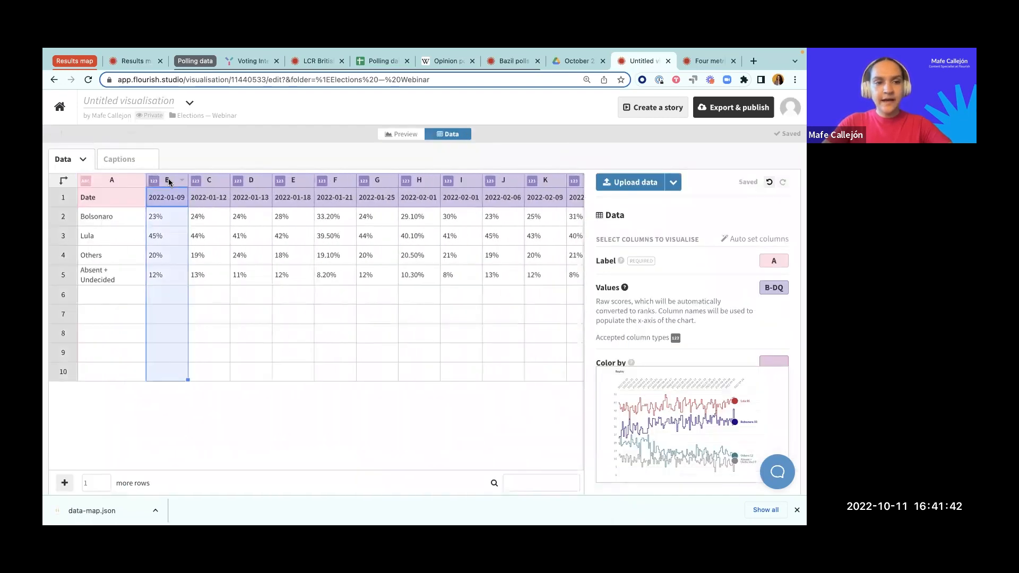
right_click(171, 183)
click(191, 216)
click(163, 200)
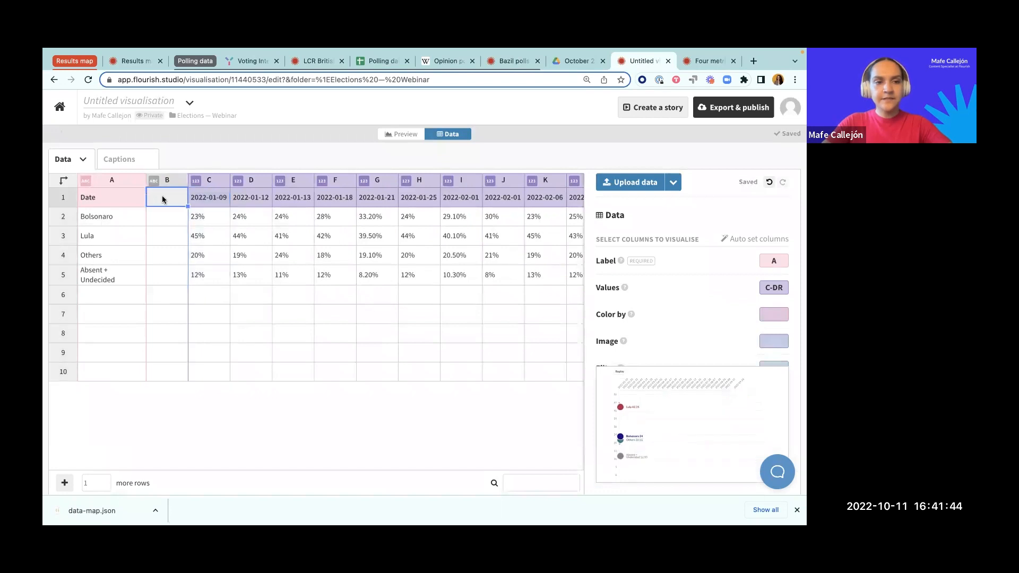
text(image)
Step: Upload bolsonaro.png from the brazil-polling-chart folder into the image cell of the Bolsonaro row
click(167, 219)
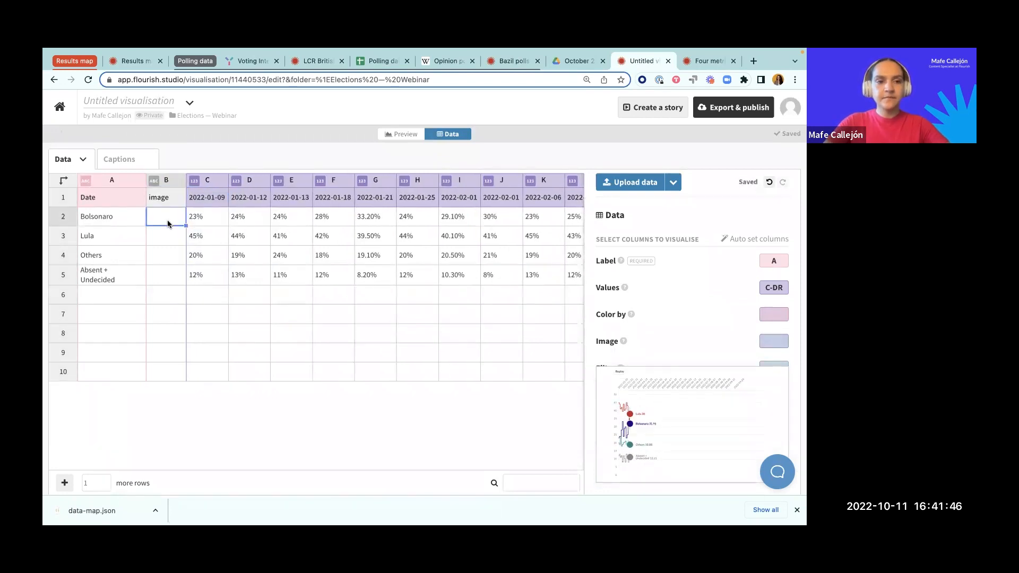
right_click(168, 222)
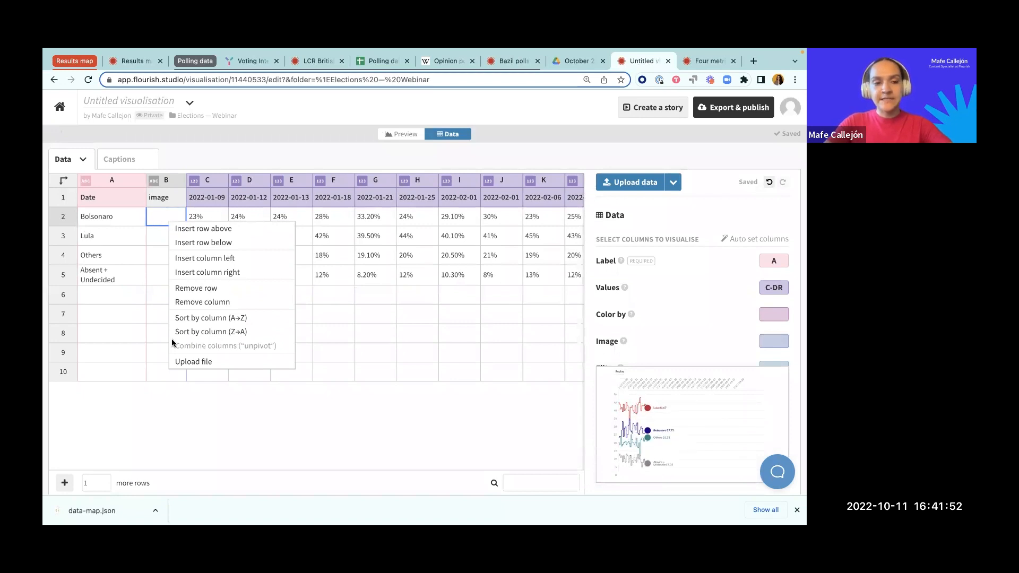
click(179, 361)
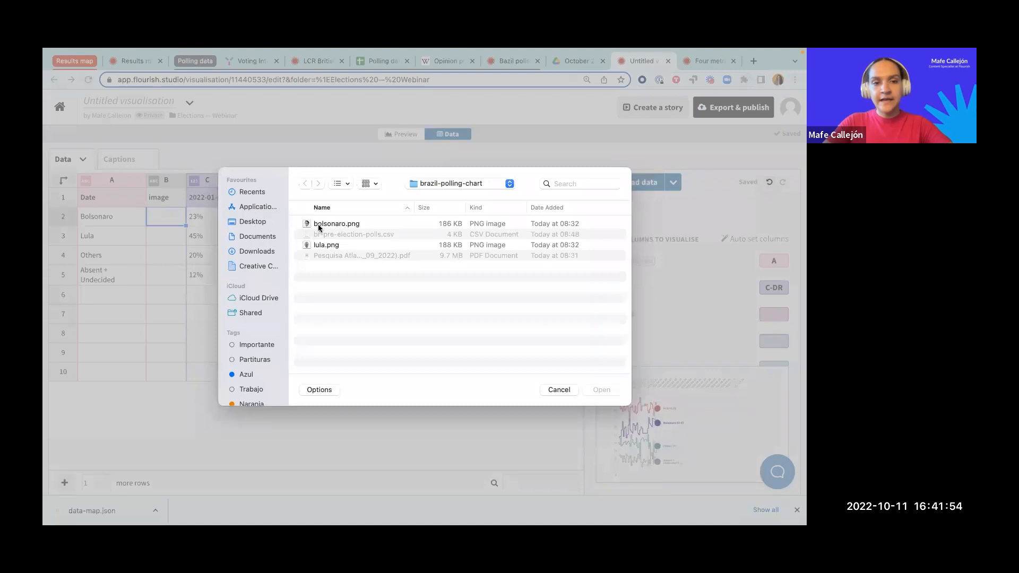
click(319, 225)
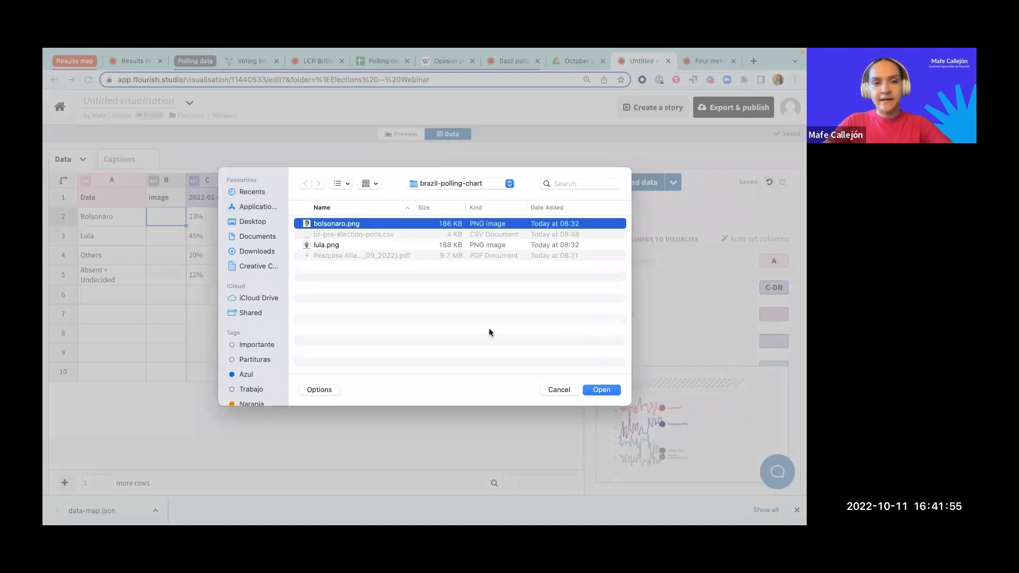
click(584, 389)
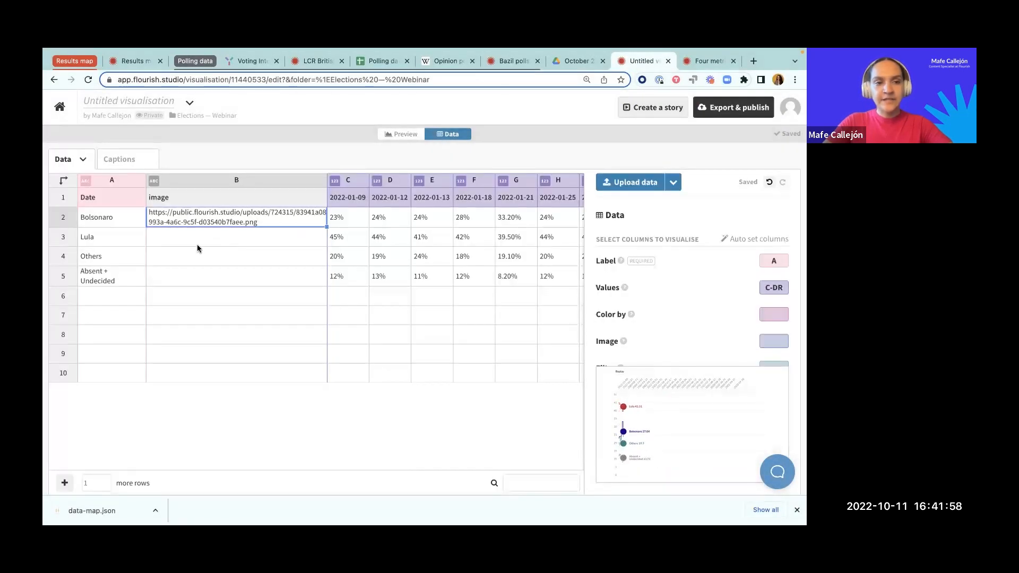
Step: Upload lula.png into the image cell of the Lula row
click(197, 244)
right_click(198, 239)
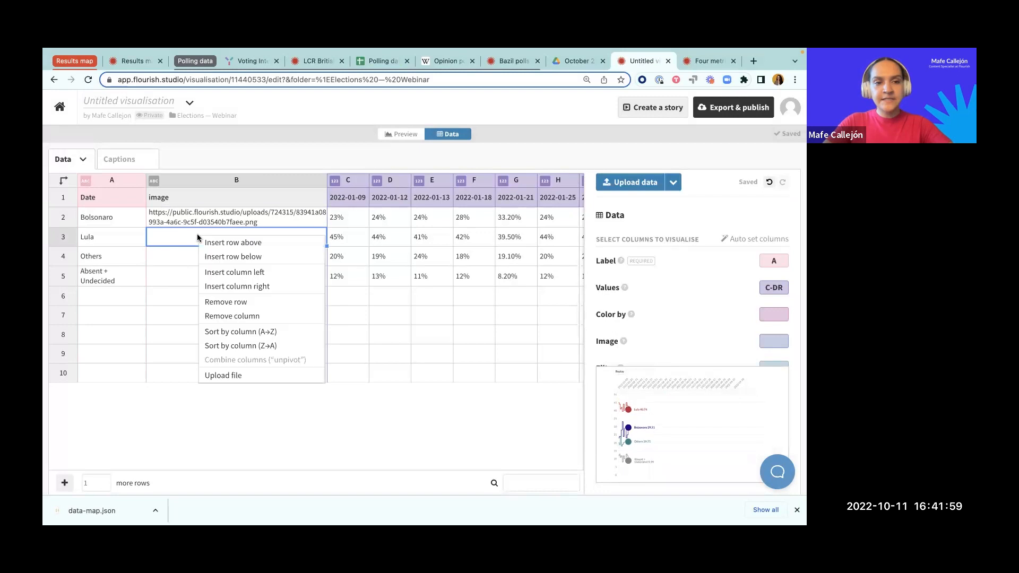
click(223, 376)
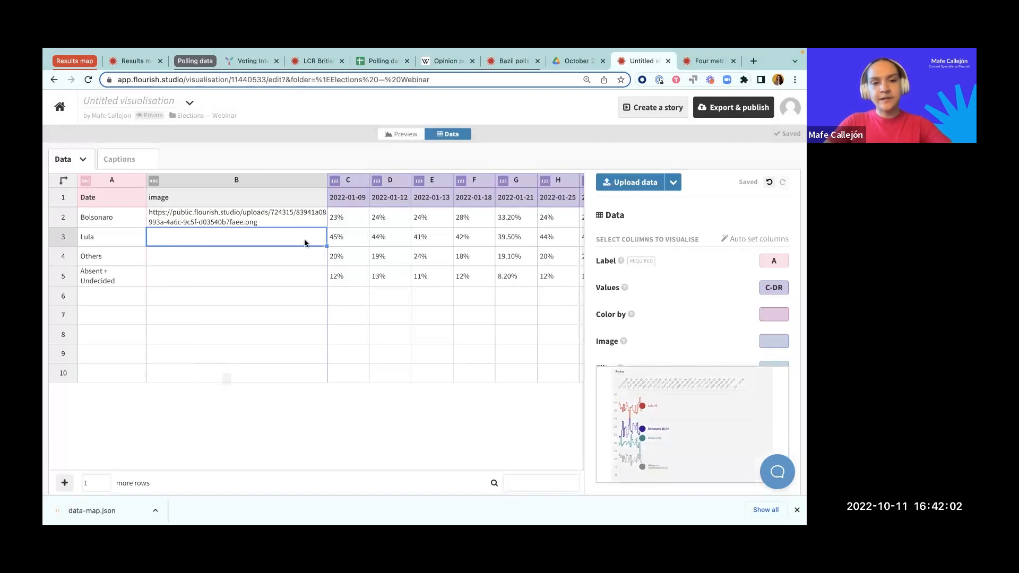
click(326, 245)
double_click(326, 244)
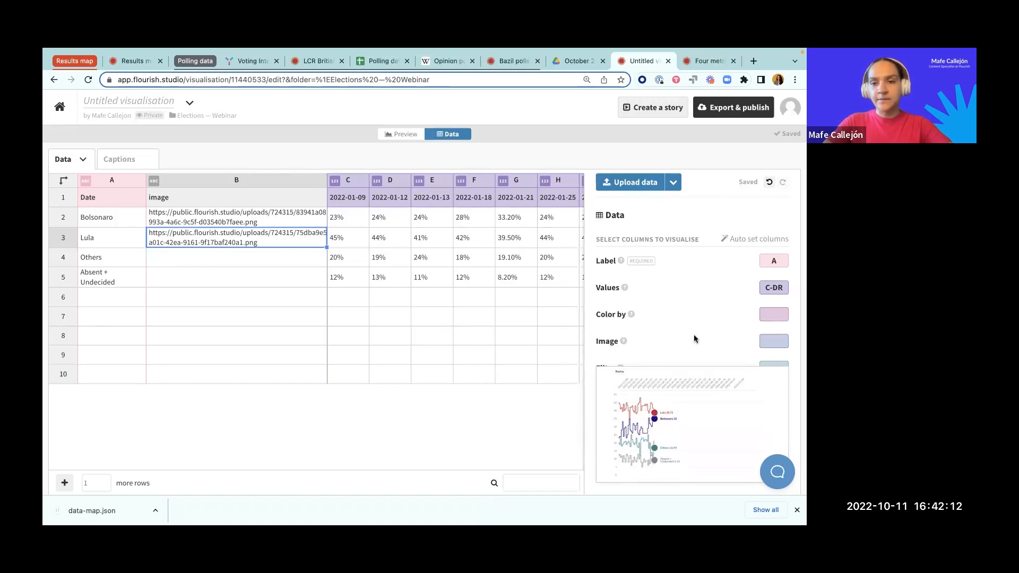
Step: Assign column B as the chart's Image column, keeping Values on C-DR and leaving Color by empty
scroll(765, 331, down, 1)
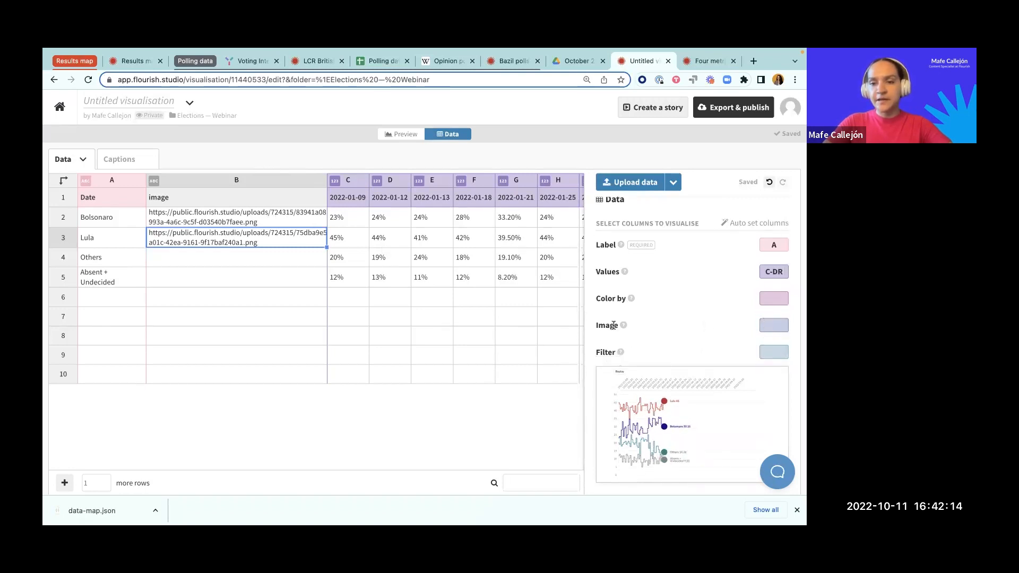
click(773, 323)
text(B)
click(764, 297)
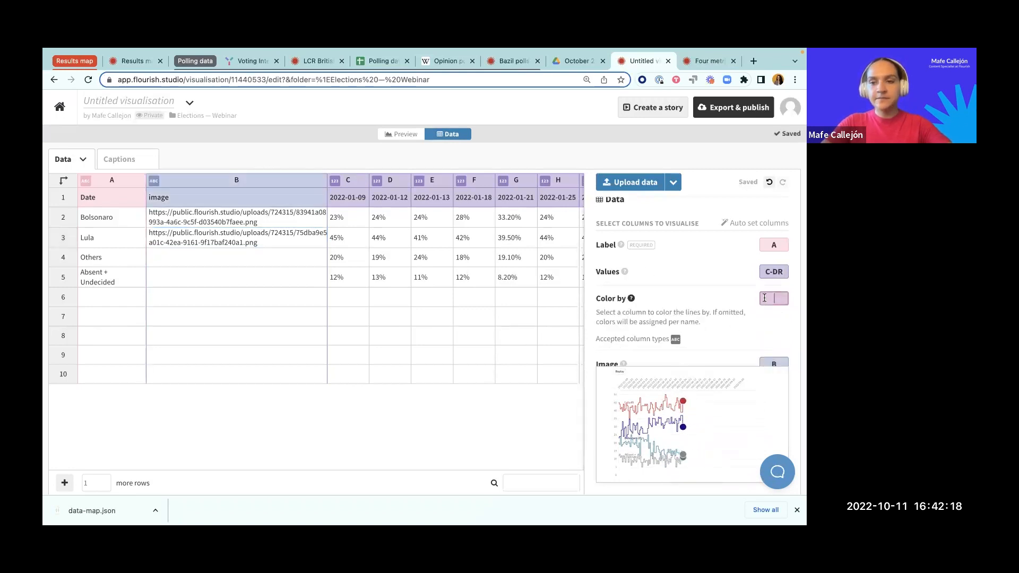
drag(764, 272, 796, 275)
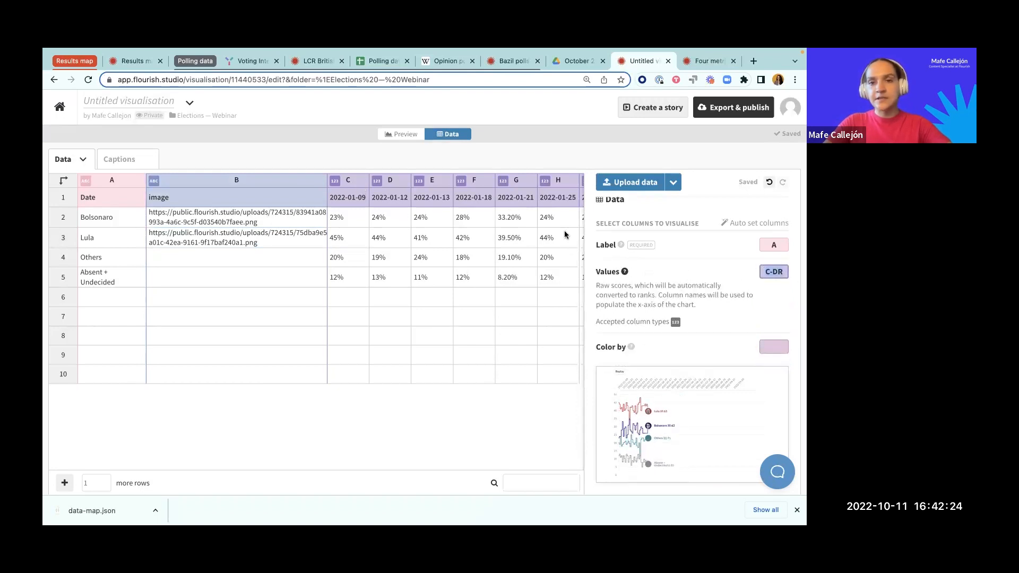
Step: Preview the chart with the candidate images and widen the preview to 878
click(404, 134)
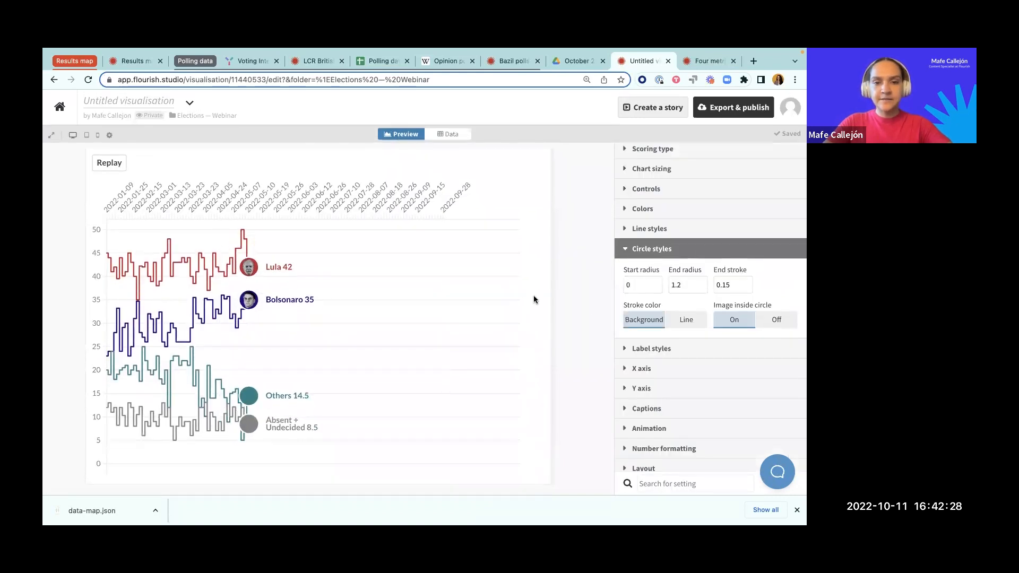
drag(552, 307, 572, 307)
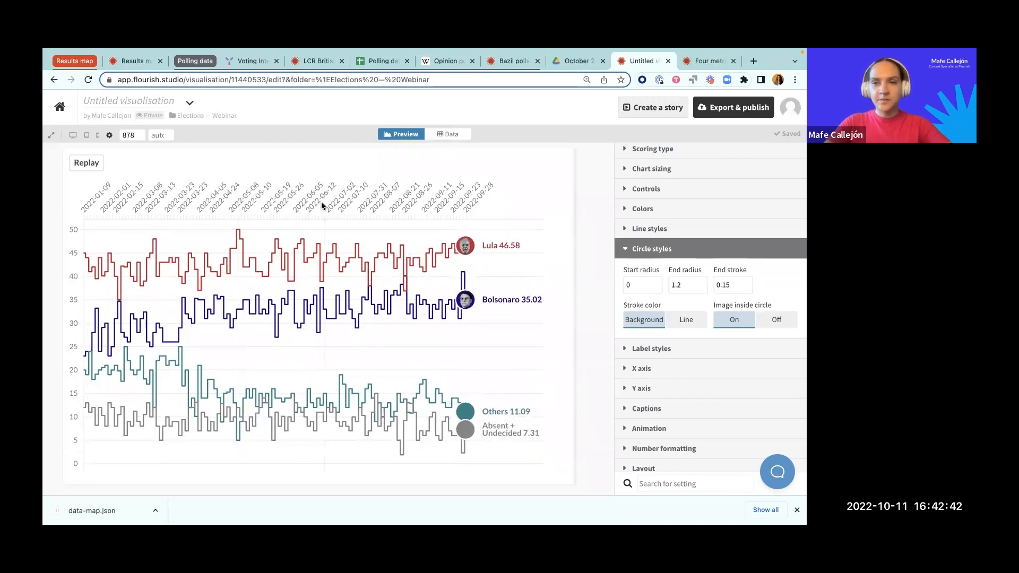
Step: Rename the first date header in cell C1 as Jan 2022 and preview the chart's x-axis labels
click(451, 133)
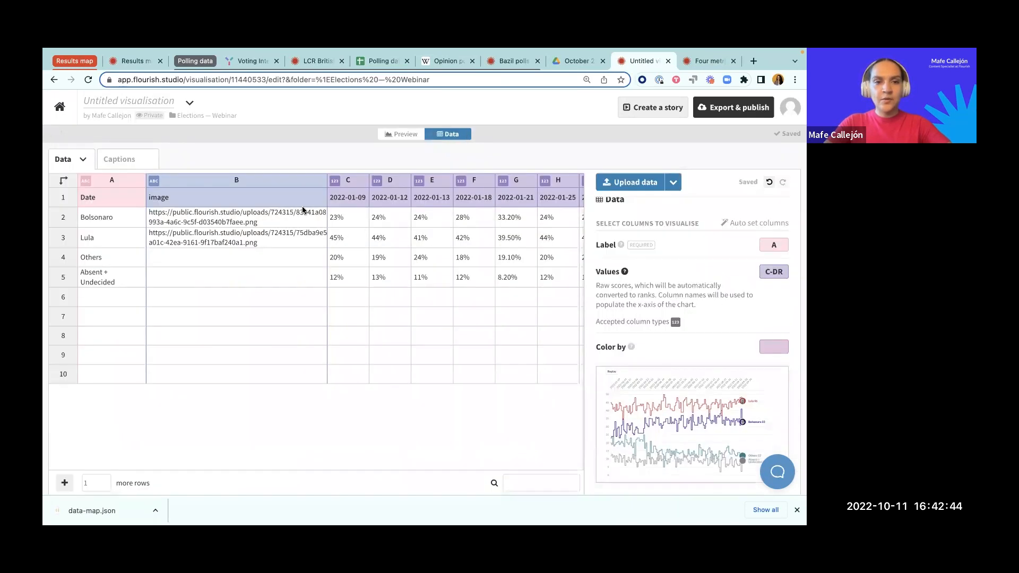
click(356, 197)
scroll(355, 198, right, 2)
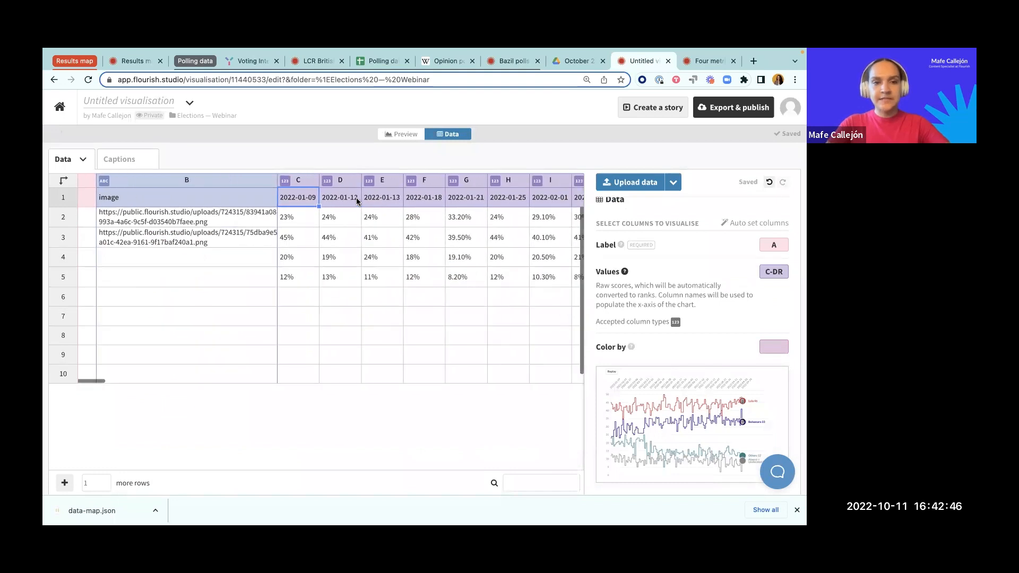
text(Jan 2022)
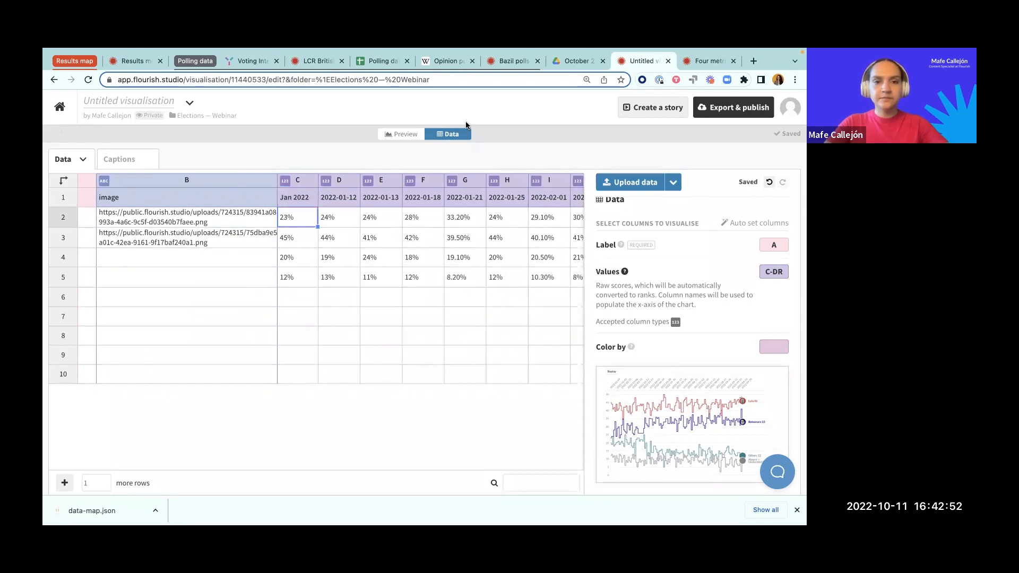
click(405, 134)
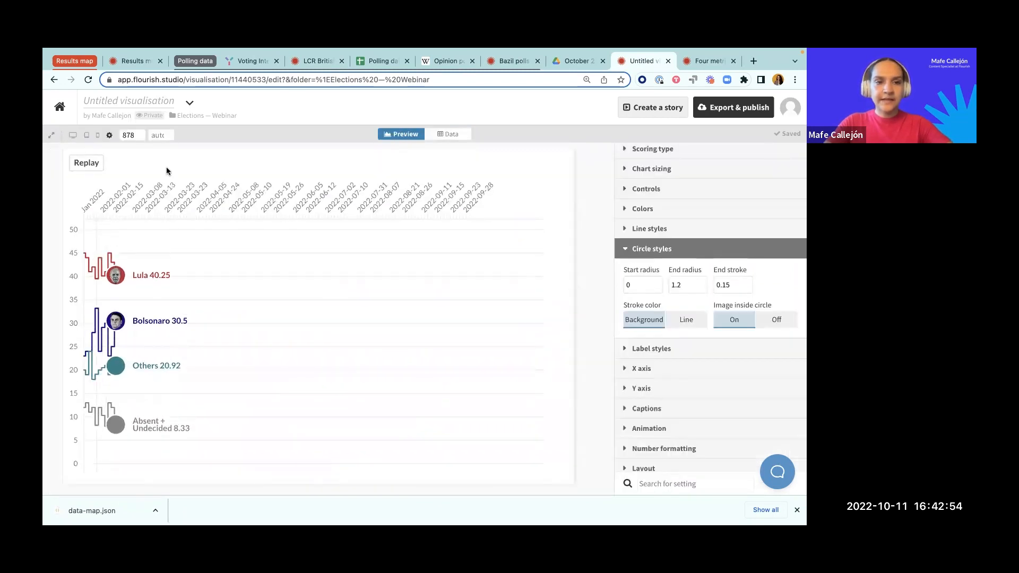
Step: Review the remaining date headers and the data sheet of the Bazil polls chart, and return to the untitled line chart race
click(457, 134)
drag(329, 194, 507, 199)
scroll(325, 207, right, 3)
click(399, 133)
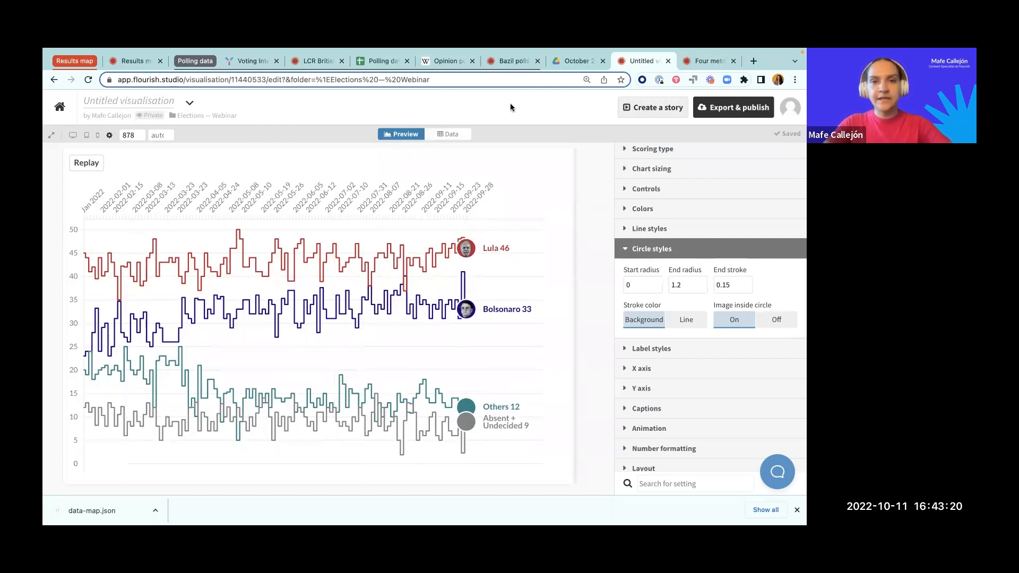
click(514, 53)
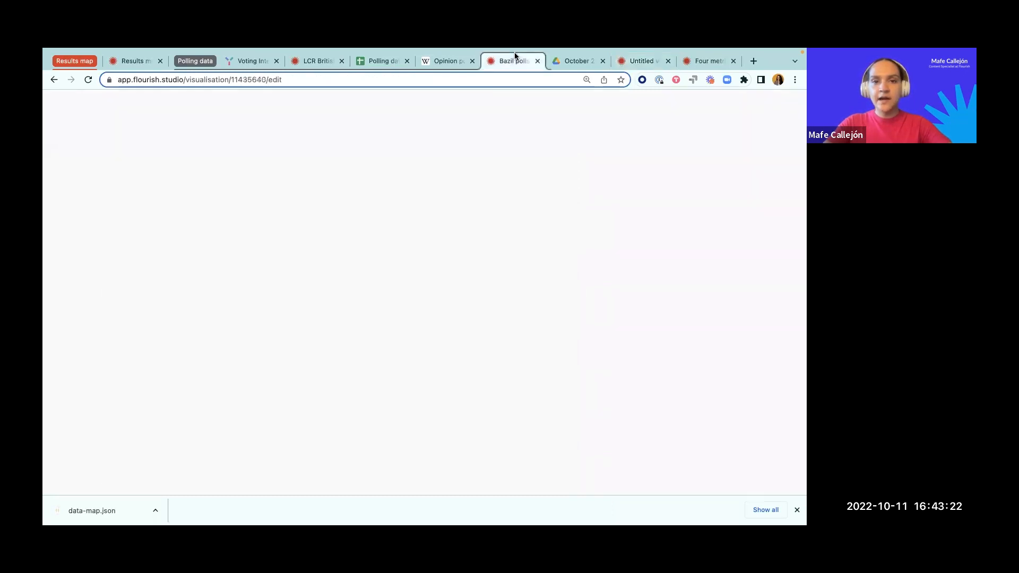
click(449, 134)
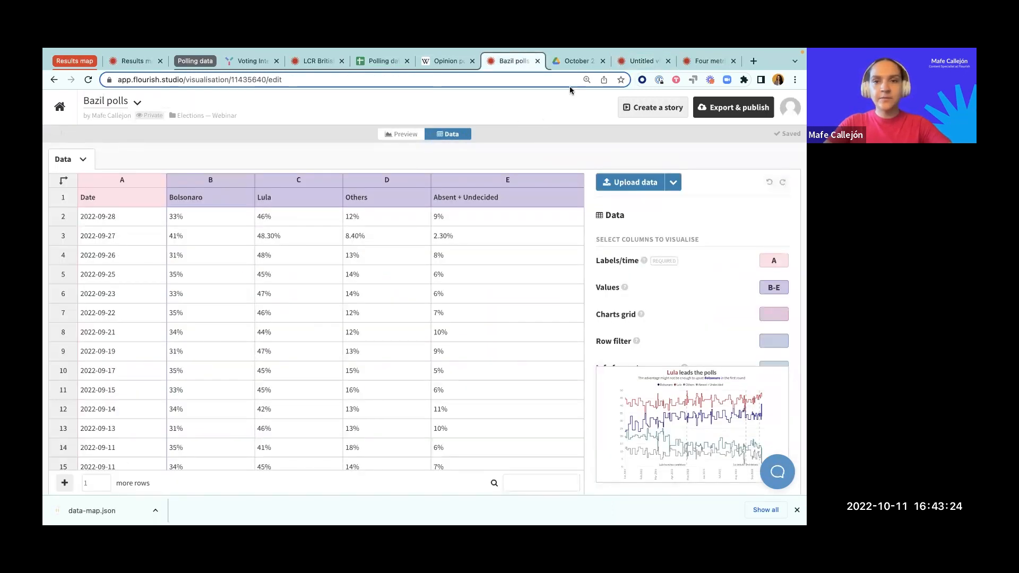
click(641, 62)
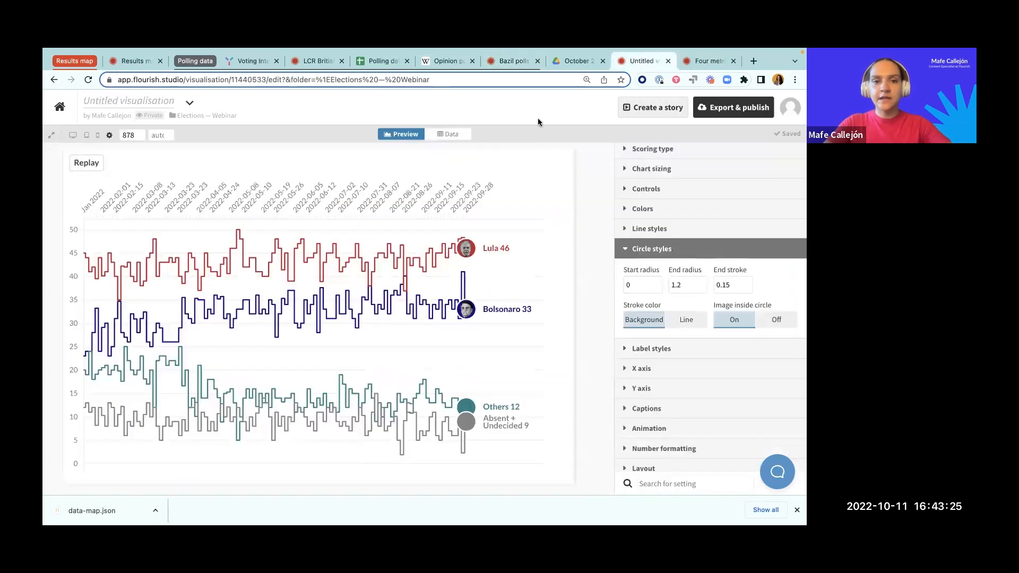
Step: Clear the remaining January date headers in cells D1 to H1 and replace the header in I1 with Feb 2022
click(458, 133)
drag(238, 198, 450, 197)
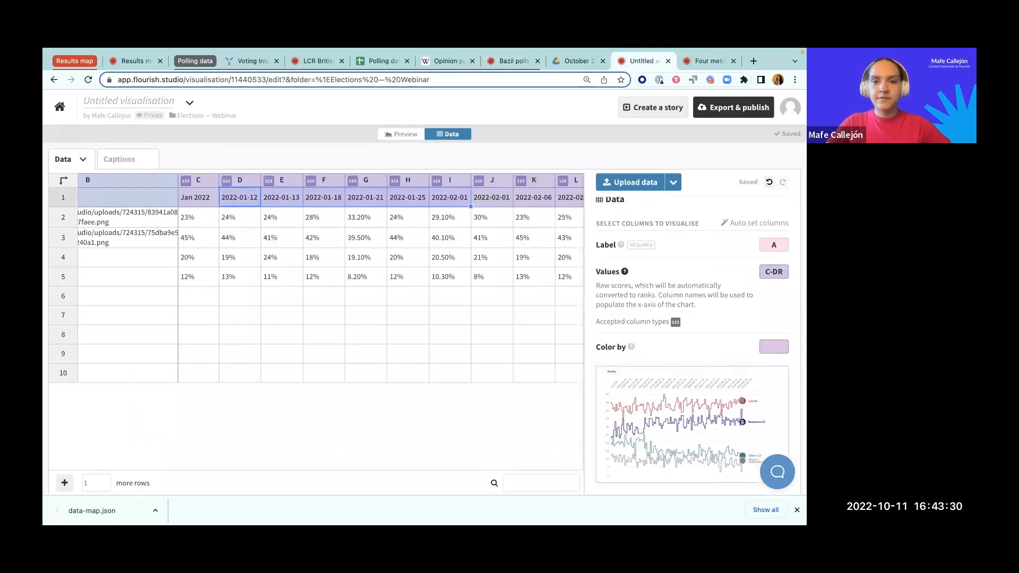
key(Delete)
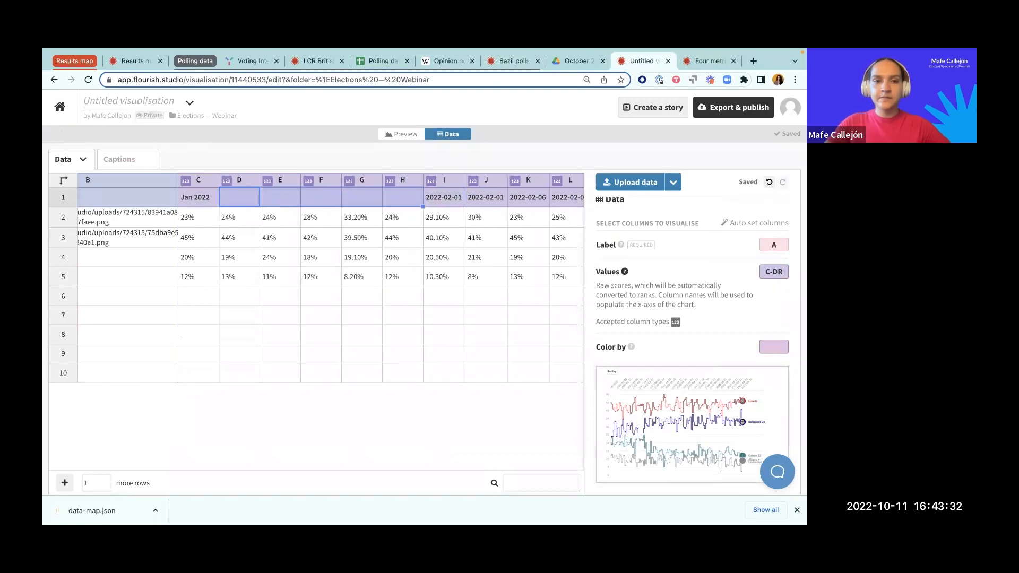
click(441, 197)
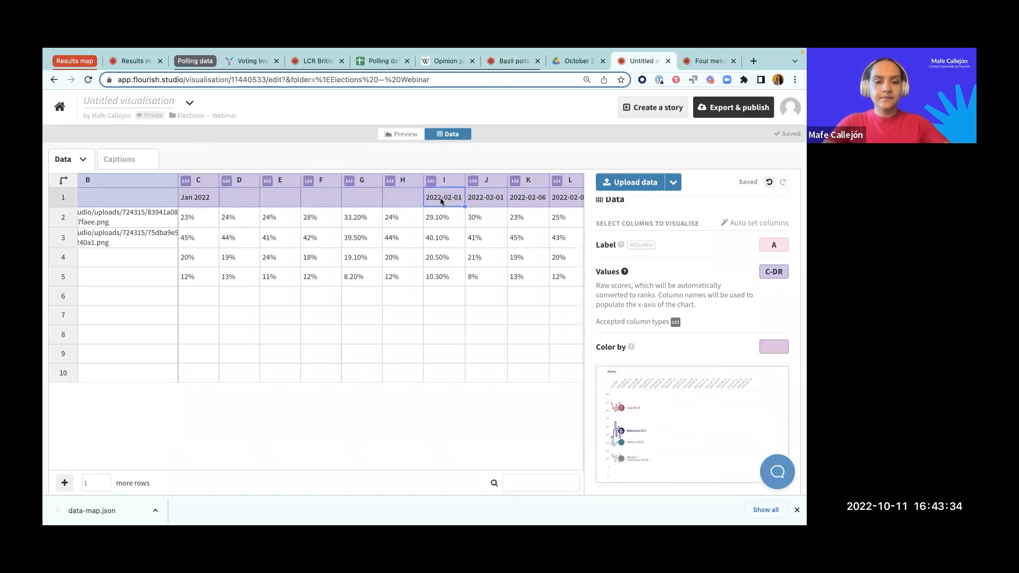
text(Feb 2022)
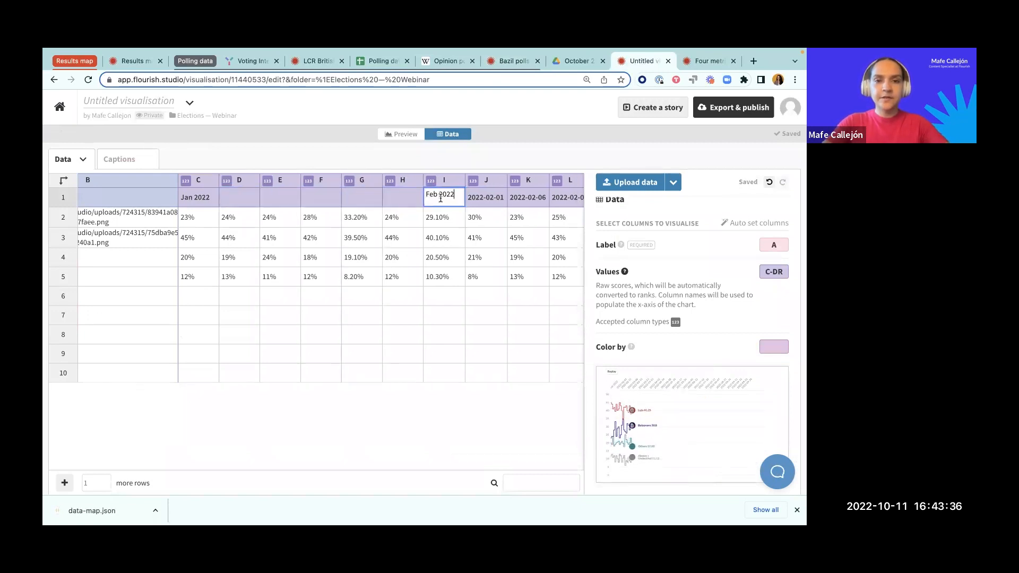
Step: Clear the remaining February date headers in cells J1 to Q1 and replace the header in R1 with Mar 2022
drag(483, 203, 582, 197)
key(Delete)
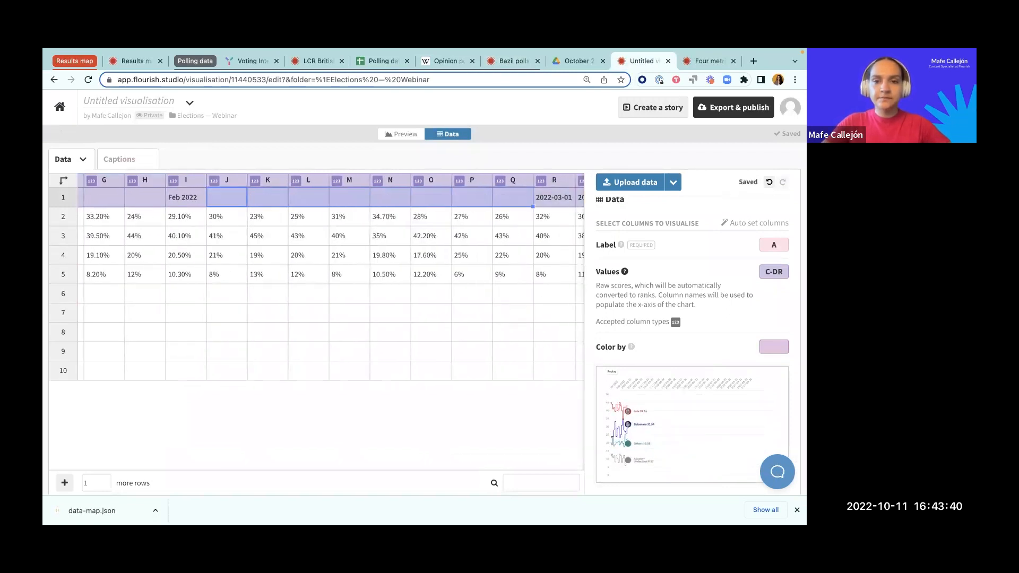
click(554, 200)
text(Mar 2022)
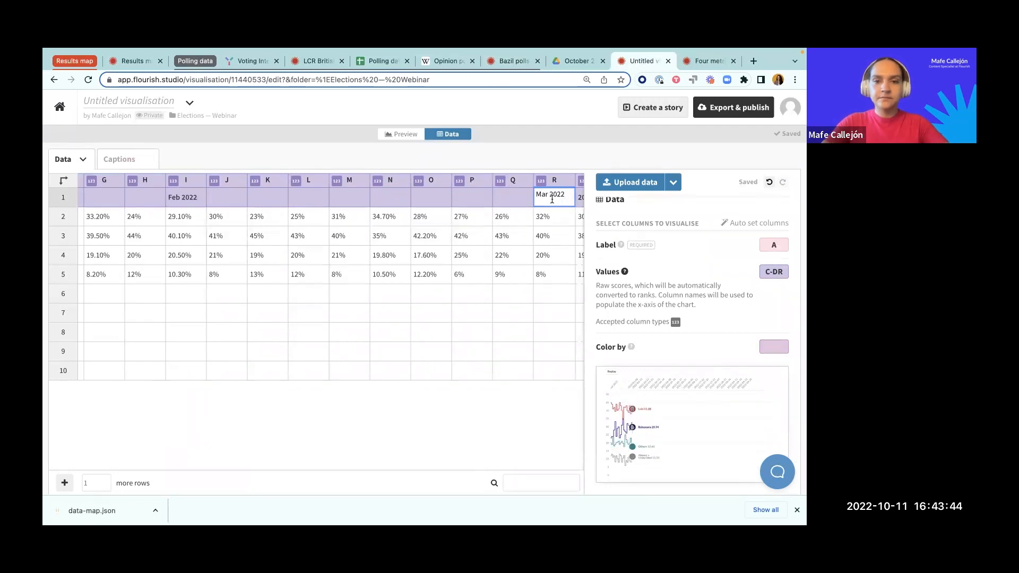
key(Return)
Step: Clear the remaining March date headers in cells S1 to AI1 and replace the header in AJ1 with Apr 2022
scroll(300, 254, right, 10)
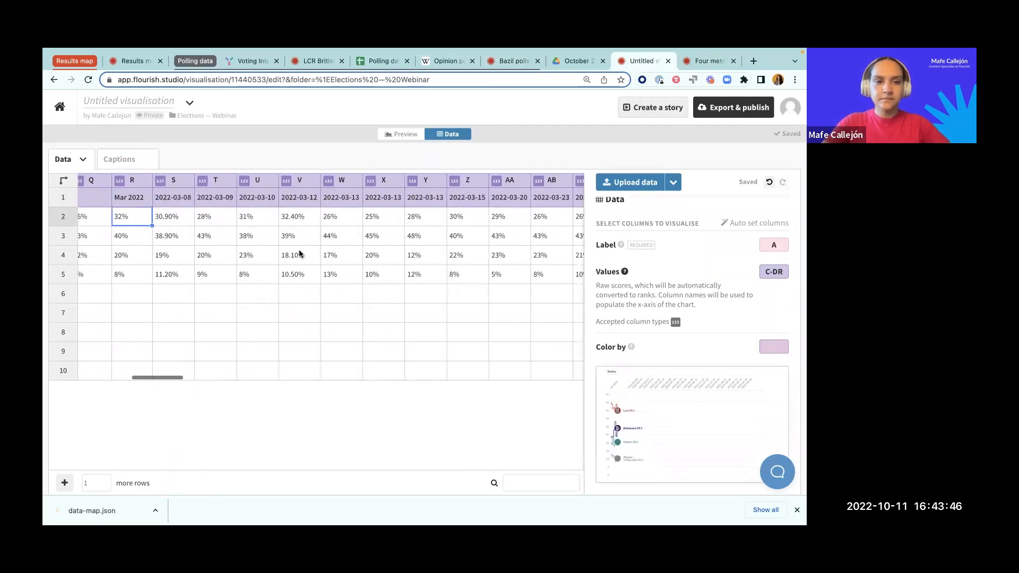
drag(177, 200, 435, 188)
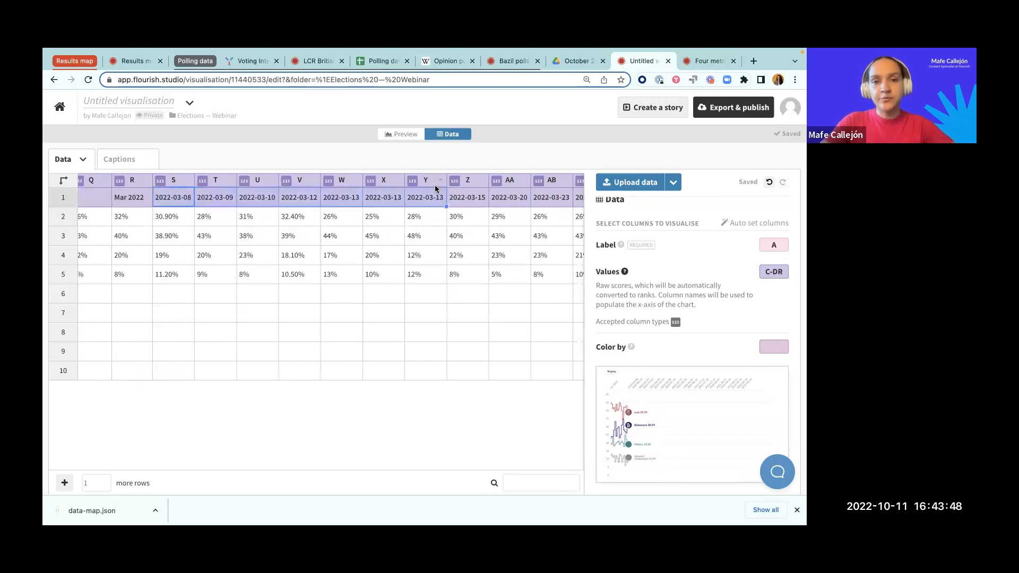
key(Delete)
scroll(499, 197, right, 5)
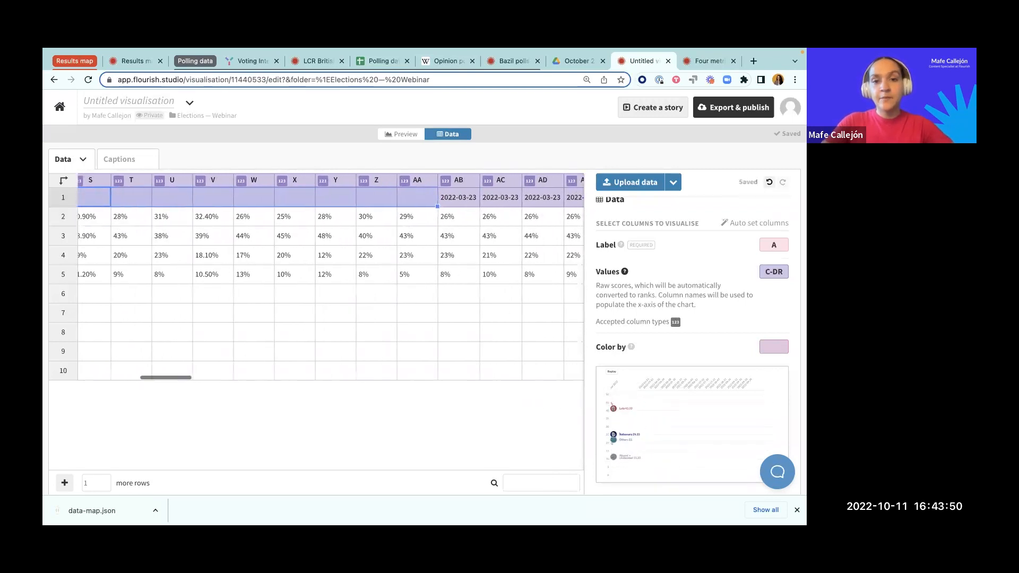
scroll(415, 189, right, 2)
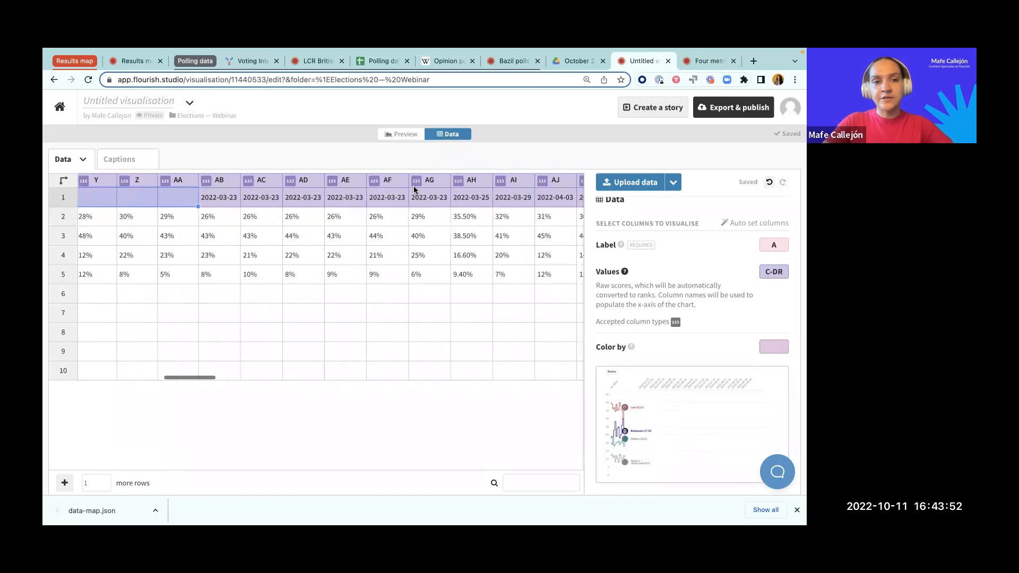
drag(220, 203, 555, 193)
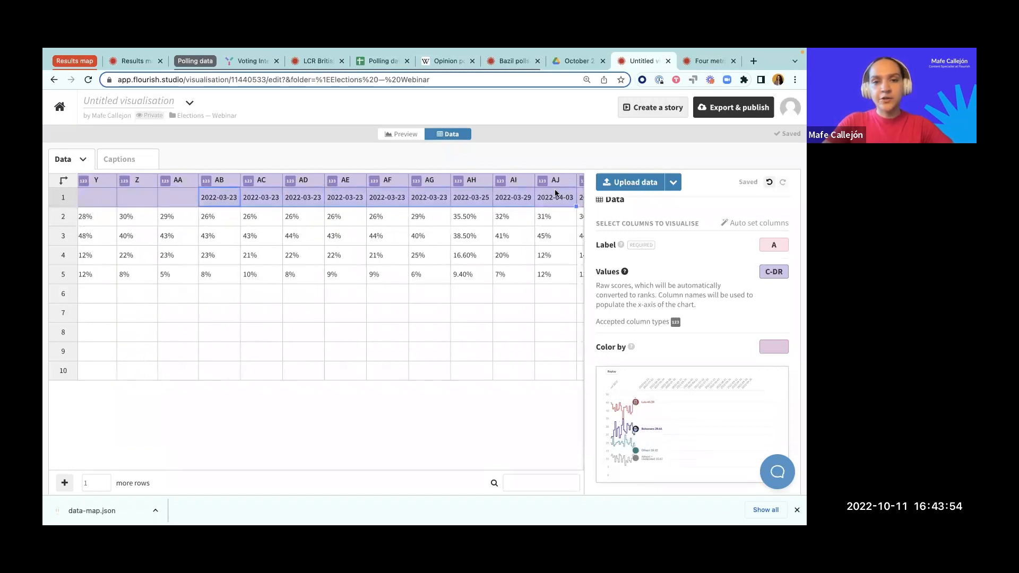
key(Delete)
click(560, 198)
text(Apr 2022)
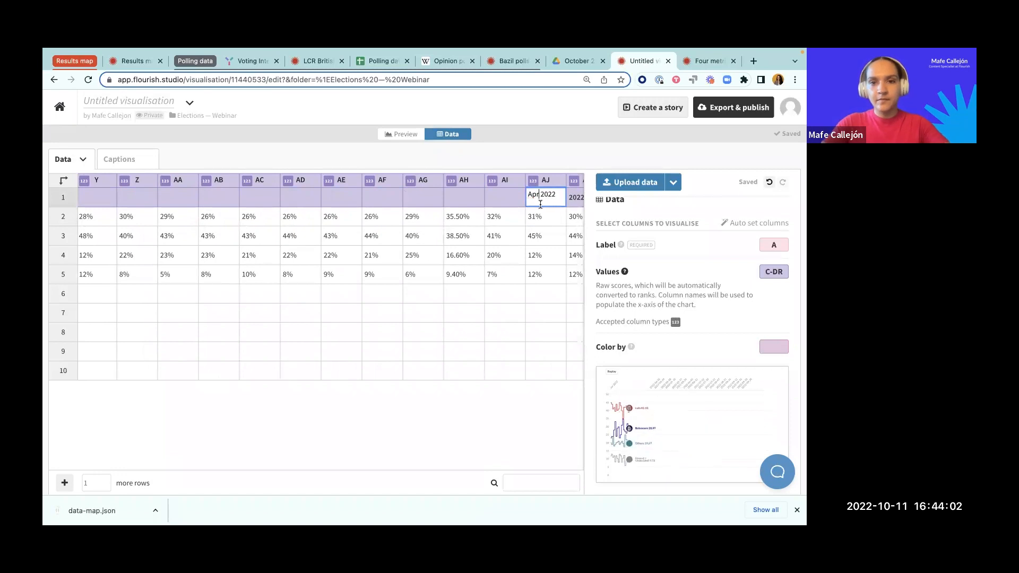
key(Return)
Step: Clear the remaining April date headers in cells AK1 to AR1 and replace the header in AS1 with May 2022
scroll(542, 199, right, 5)
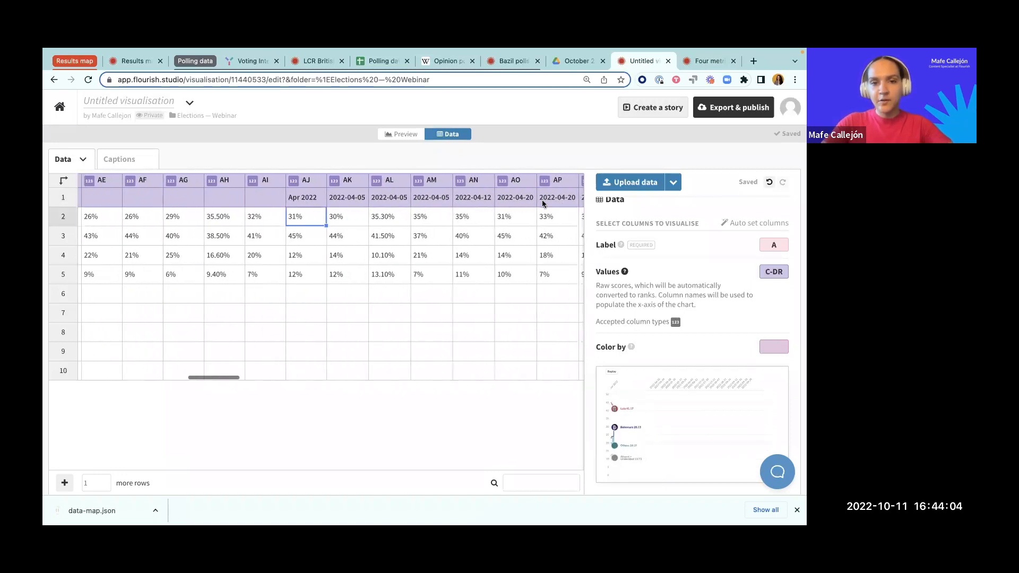
click(335, 204)
scroll(335, 204, right, 2)
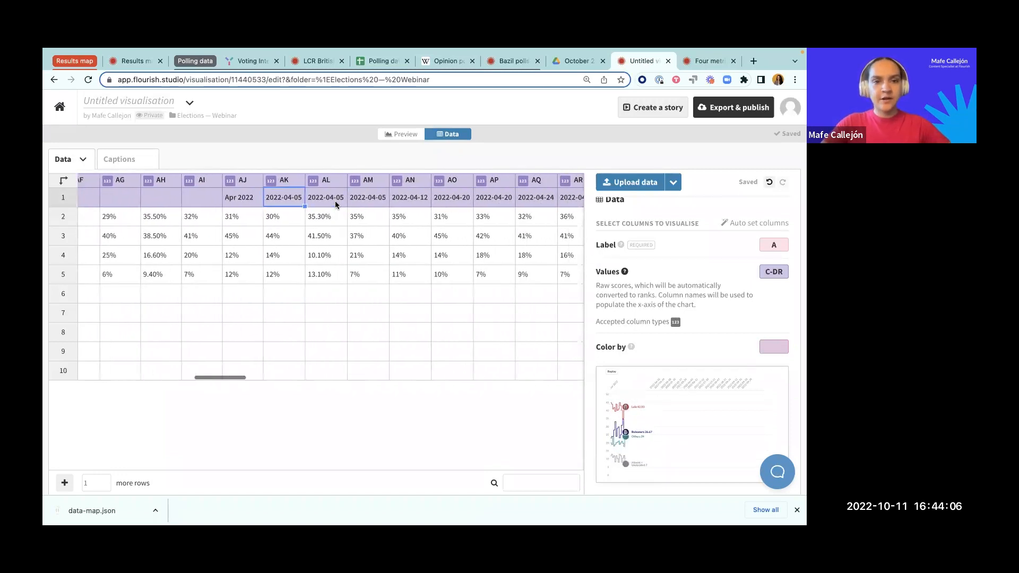
key(shift+Right)
key(shift+Right)
key(shift+Right)
key(shift+Right)
key(shift+Right)
key(shift+Right)
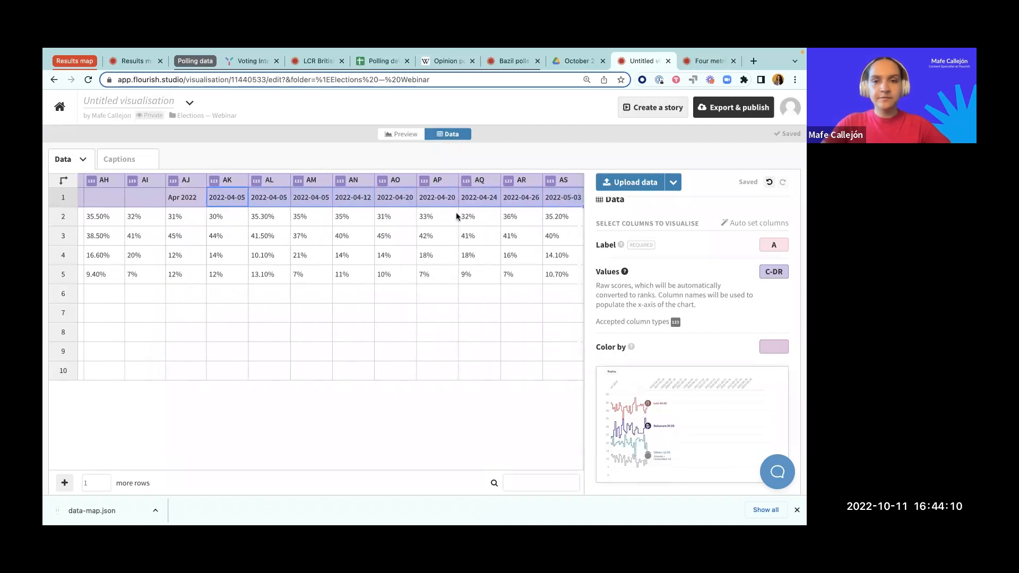
key(Delete)
scroll(412, 212, right, 3)
click(410, 199)
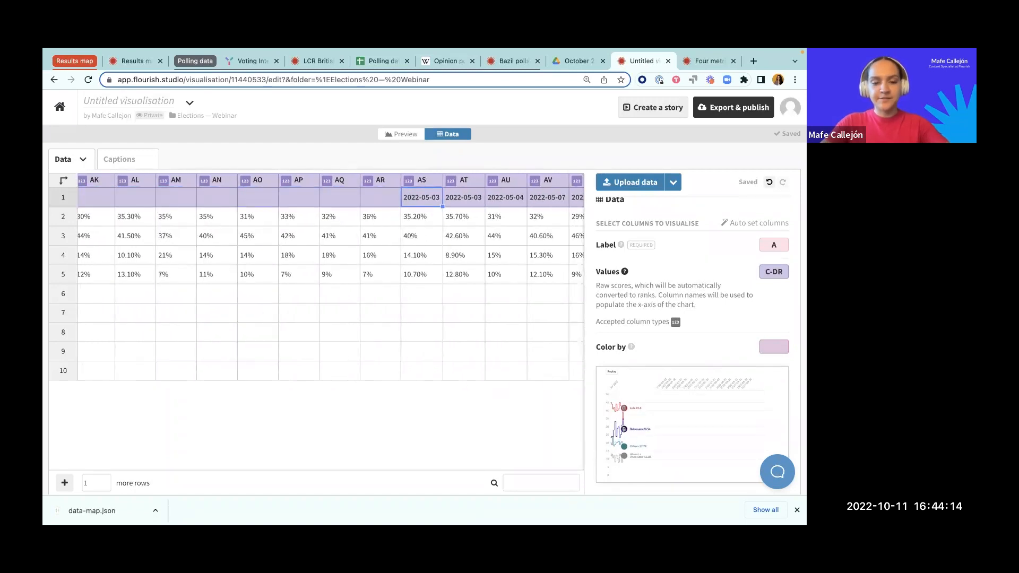
text(May 2022)
Step: Clear the remaining May date headers in cells AT1 to BM1
click(454, 203)
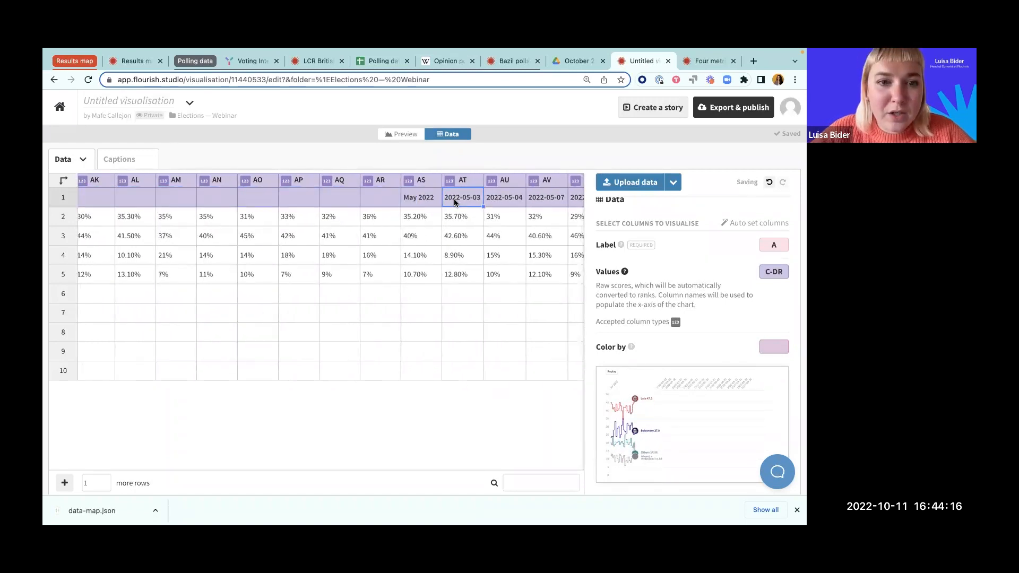
scroll(455, 203, right, 3)
key(shift+Right)
key(shift+Right)
key(shift+Right)
key(shift+Right)
key(shift+Right)
key(shift+Right)
key(shift+Right)
key(shift+Right)
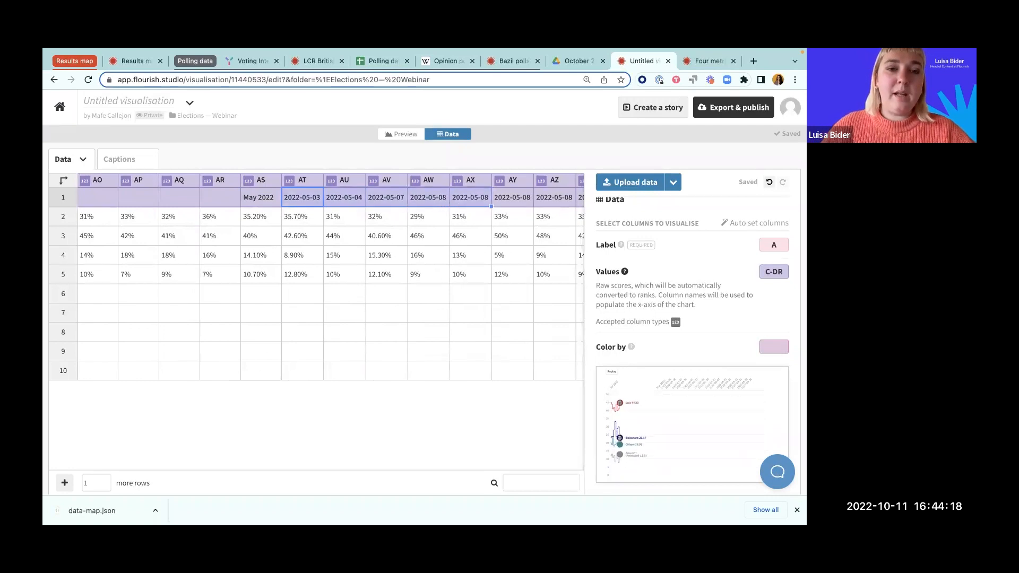
key(shift+Right)
key(shift+Right)
key(shift+Right)
key(shift+Right)
key(shift+Right)
key(shift+Right)
key(shift+Right)
key(shift+Right)
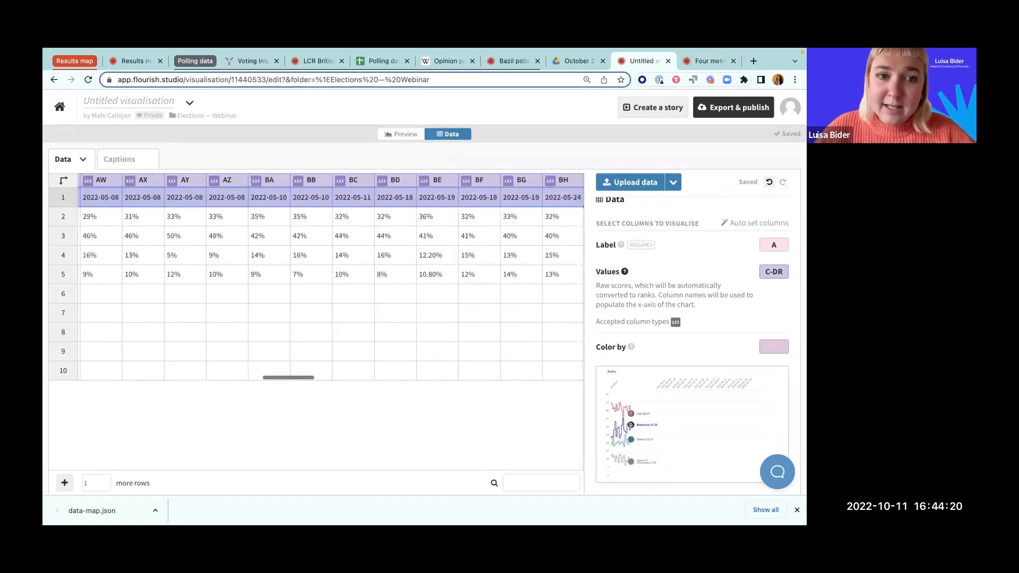
key(shift+Right)
key(shift+Right)
key(shift+Right)
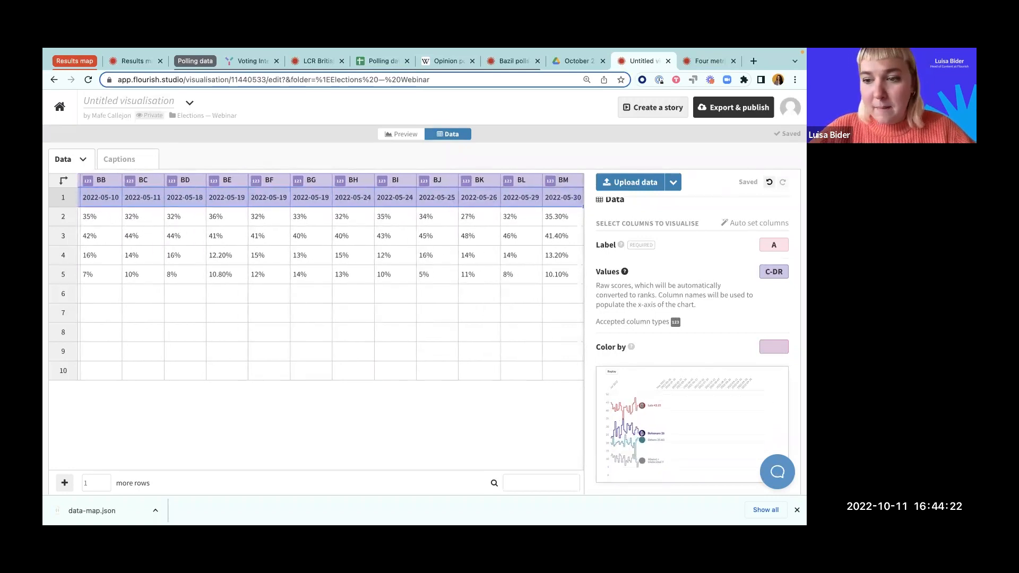
key(Delete)
Step: Replace the first June date header in cell BN1 with Jun 2022
click(543, 201)
scroll(543, 201, left, 1)
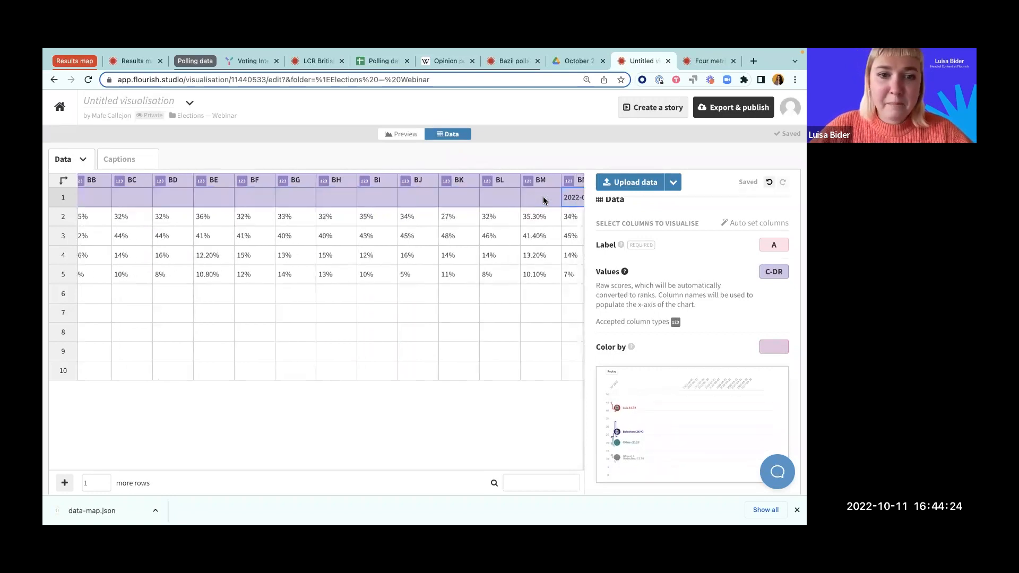
scroll(513, 212, right, 3)
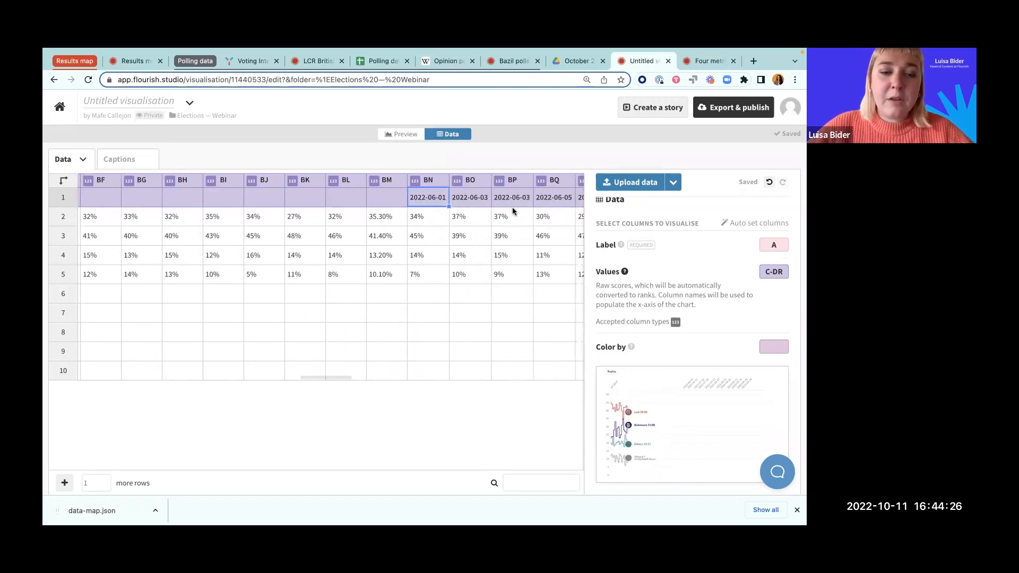
text(Jun 2022)
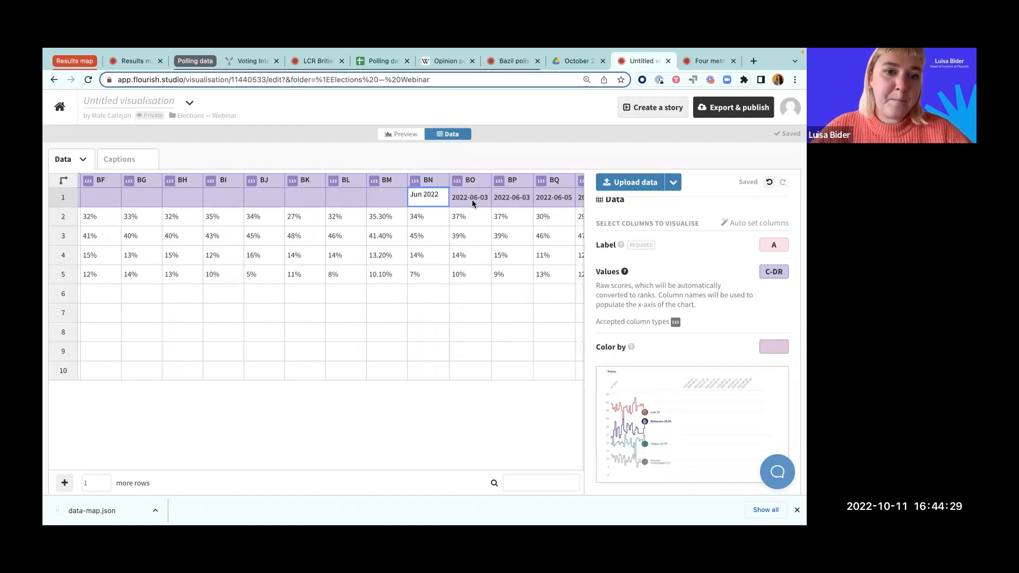
Step: Clear the remaining June date headers in cells BO1 to BZ1
click(473, 199)
scroll(470, 200, right, 1)
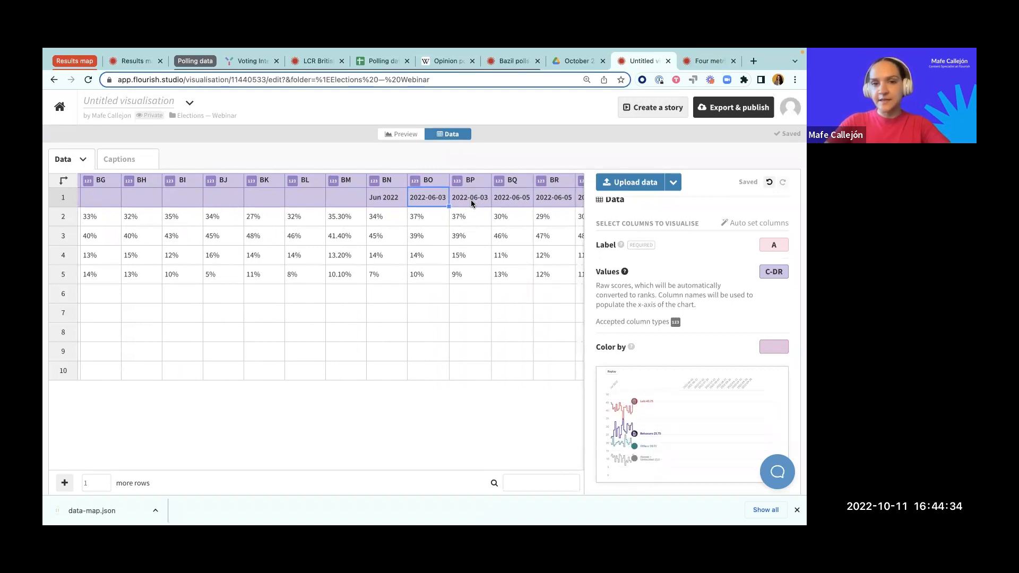
scroll(426, 202, right, 2)
scroll(425, 203, right, 2)
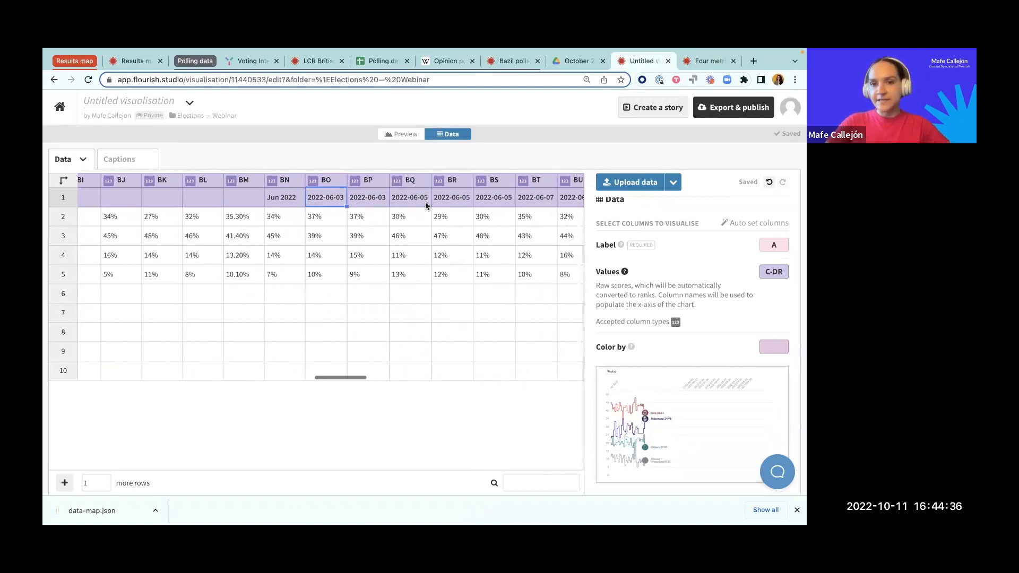
key(shift+Right)
key(shift+Right)
key(shift+Right)
key(shift+Right)
key(shift+Right)
key(shift+Right)
key(shift+Right)
key(shift+Right)
key(shift+Right)
key(shift+Right)
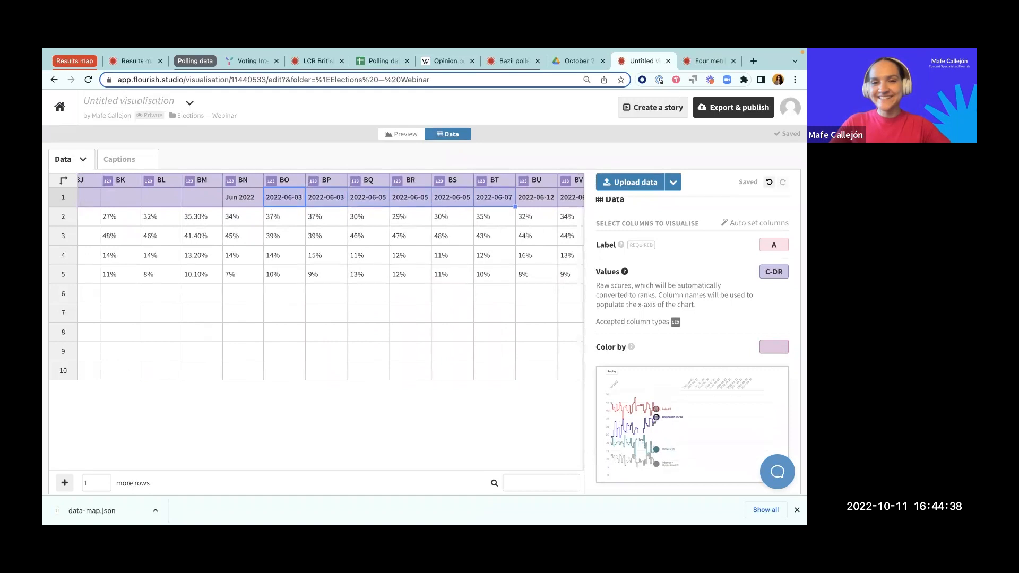
key(shift+Left)
key(Delete)
scroll(432, 201, right, 1)
scroll(543, 200, left, 1)
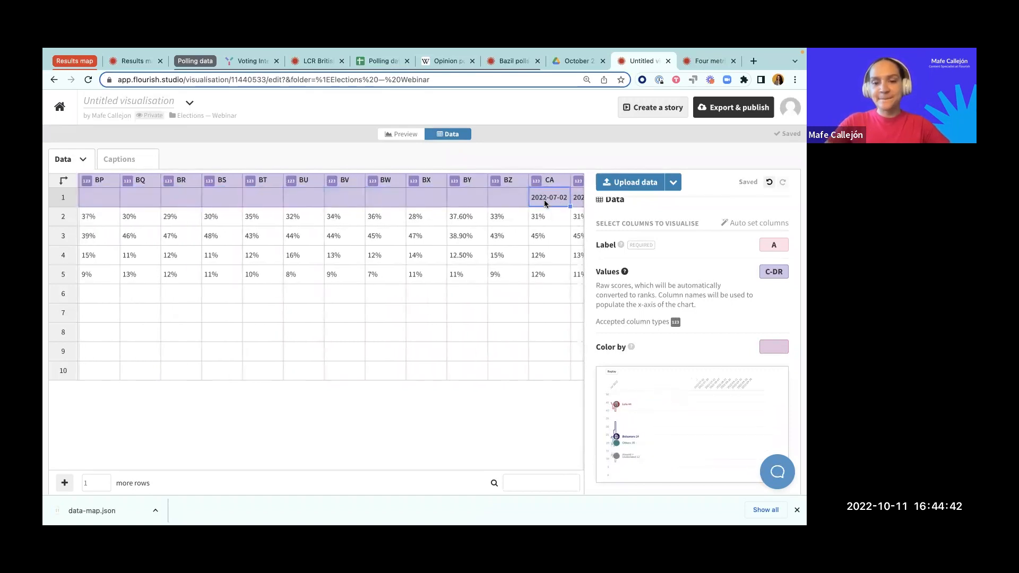
Step: Replace the header in cell CA1 with July 2022 and clear the remaining July date headers in CB1 to CK1
click(544, 200)
text(July 2022)
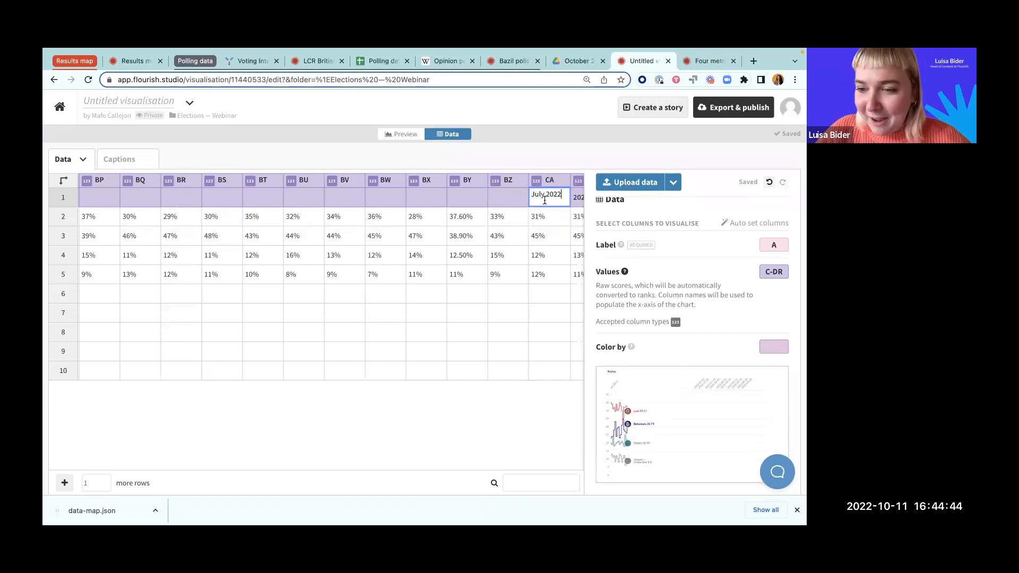
key(Return)
scroll(536, 215, right, 5)
drag(320, 203, 531, 203)
key(Delete)
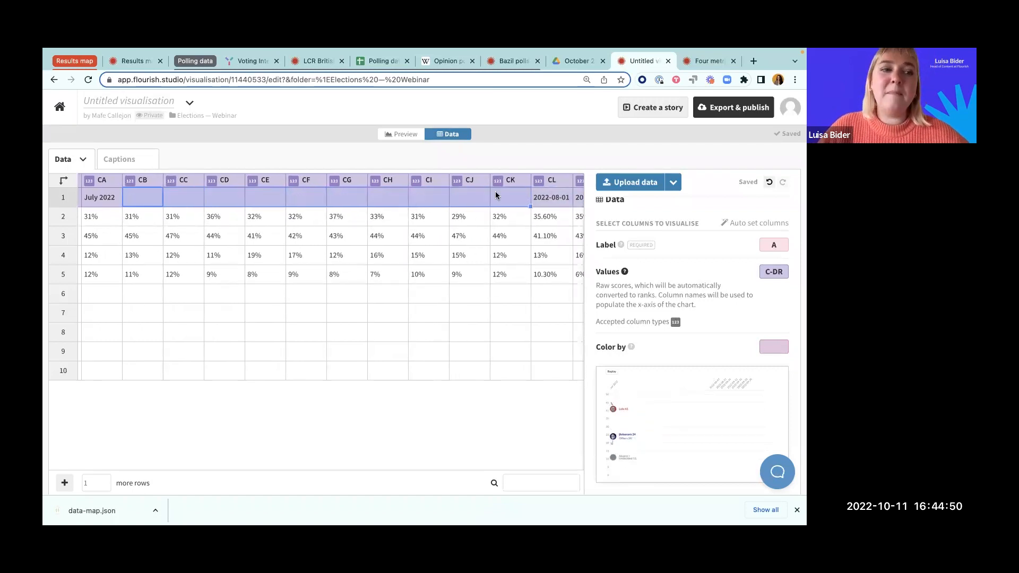
Step: Replace the header in cell CL1 with an Aug label and clear the remaining August date headers in CM1 to DA1
click(543, 199)
text(Aug)
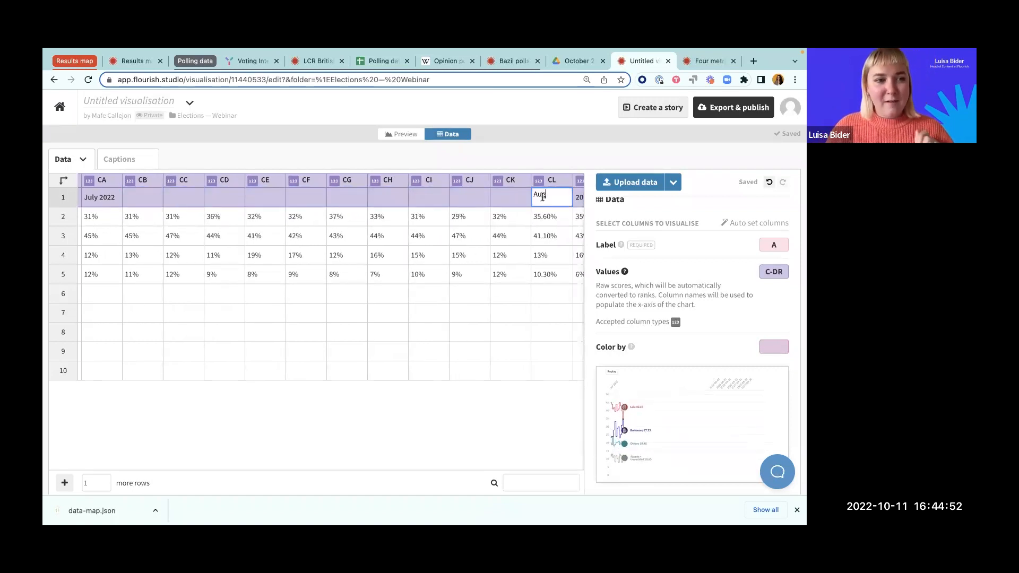
key(Return)
scroll(462, 239, right, 5)
click(381, 200)
drag(381, 200, 586, 202)
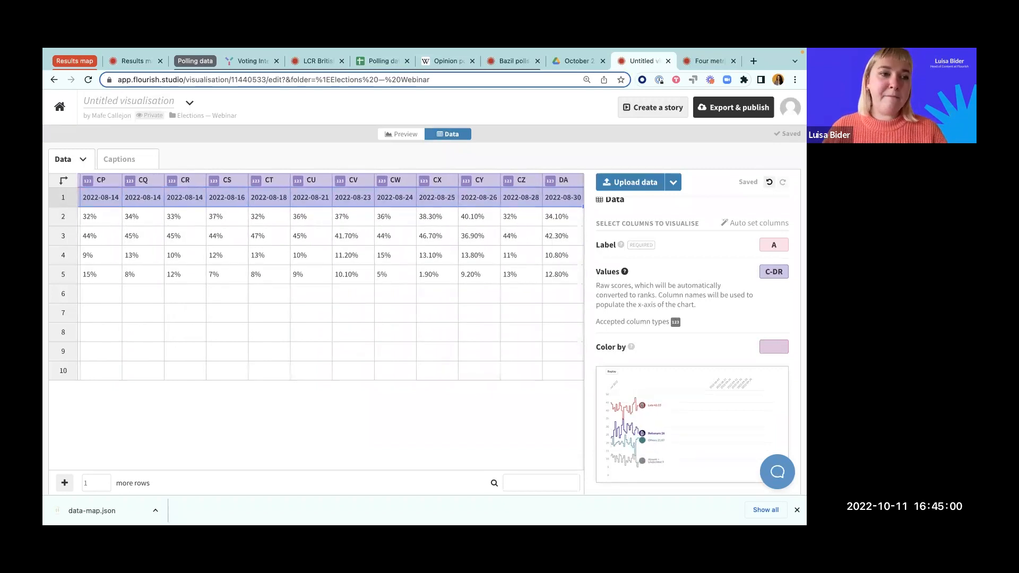
key(Delete)
Step: Replace the header in cell DB1 with Sept 2022 and clear all remaining date headers in DC1 to DR1
click(541, 197)
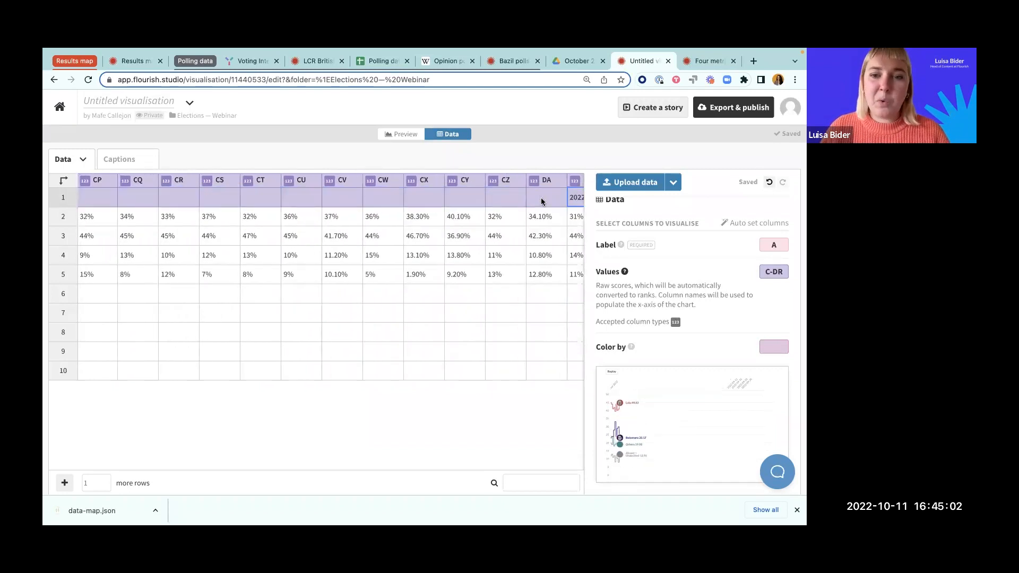
text(Sept)
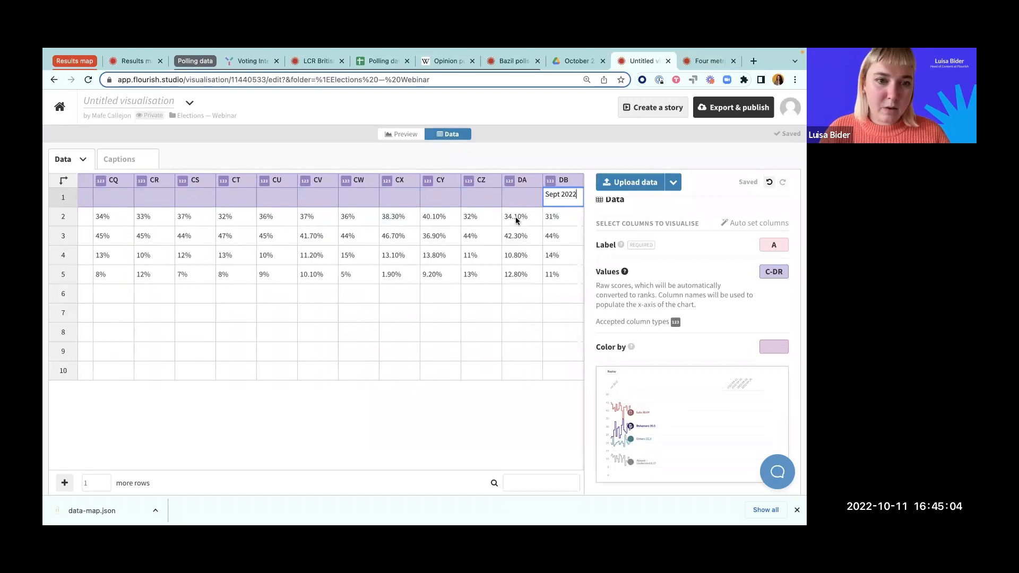
key(Return)
scroll(508, 219, right, 5)
click(342, 203)
drag(342, 203, 586, 199)
key(BackSpace)
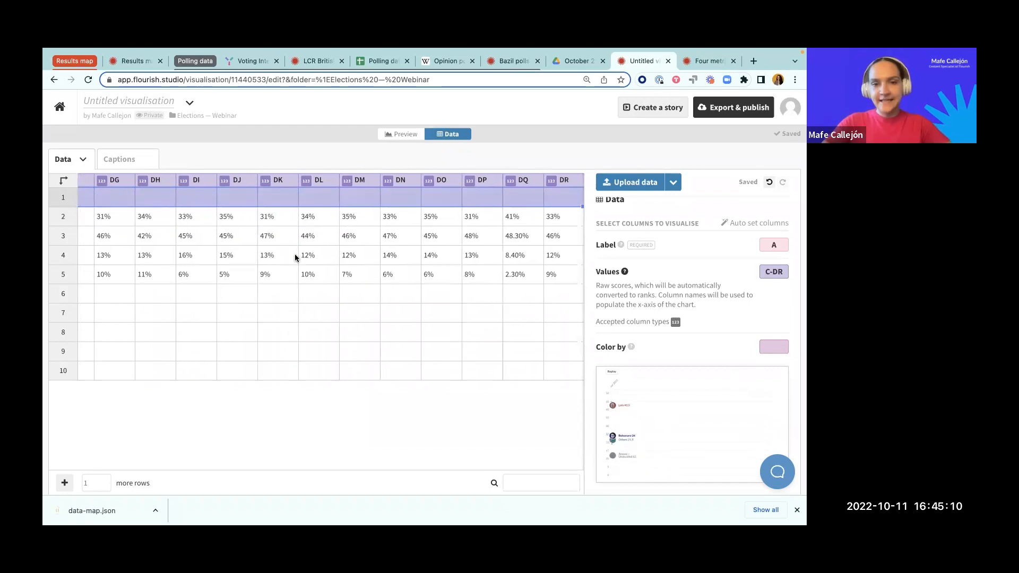
Step: Return to the first columns of the data sheet and examine the options available for column A
click(301, 298)
scroll(301, 300, left, 6)
scroll(300, 299, left, 15)
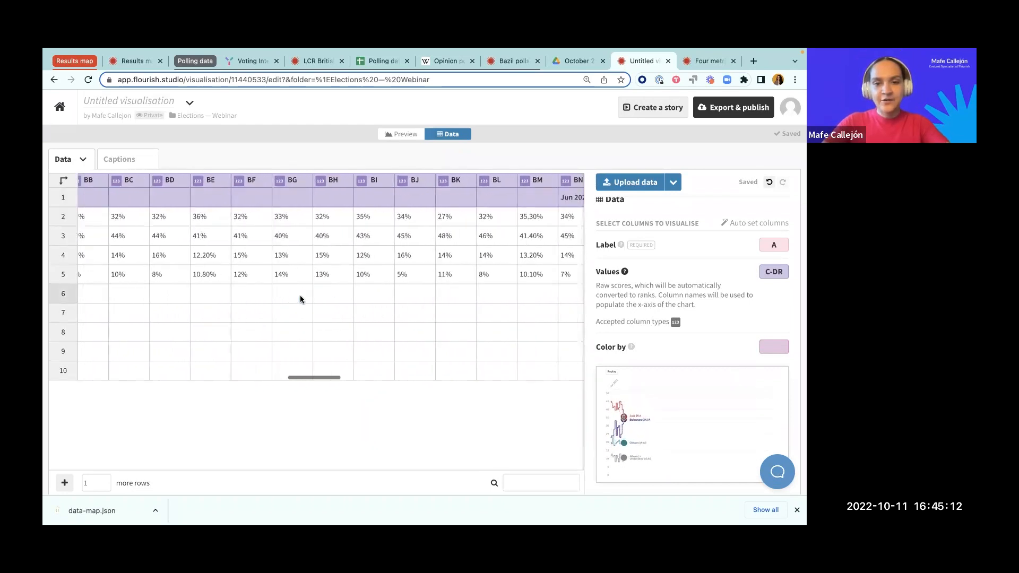
scroll(301, 298, left, 10)
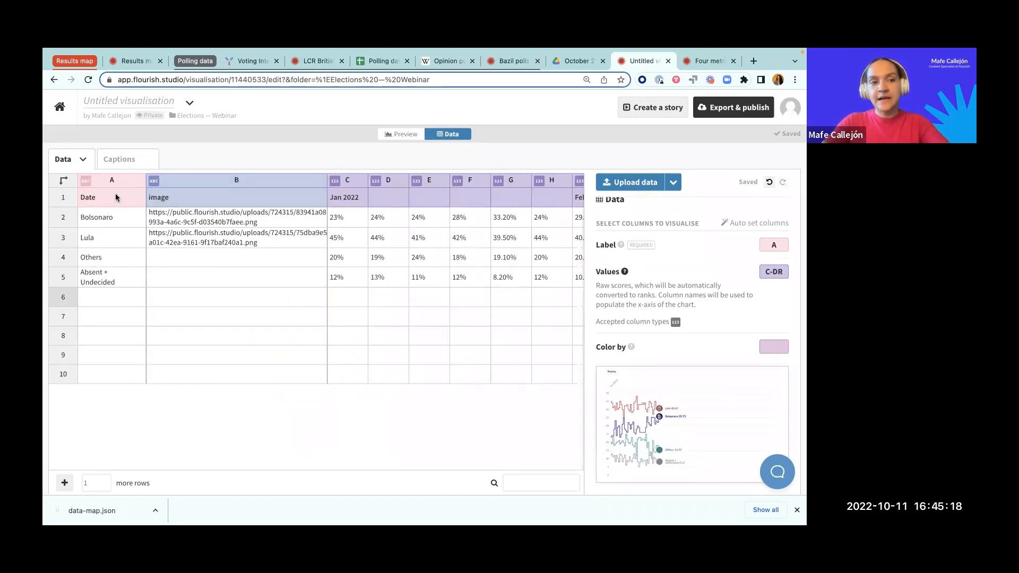
click(140, 182)
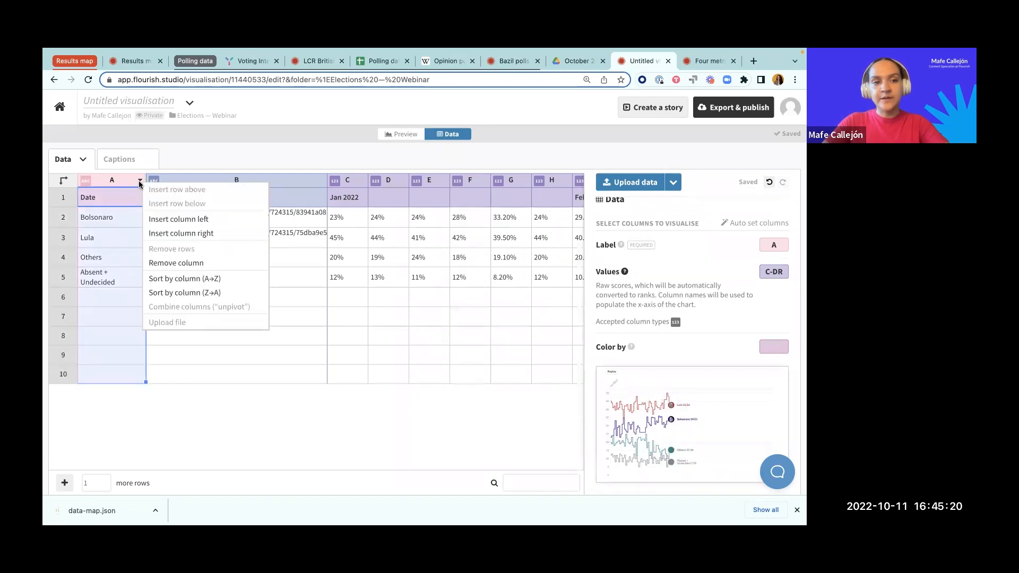
click(126, 184)
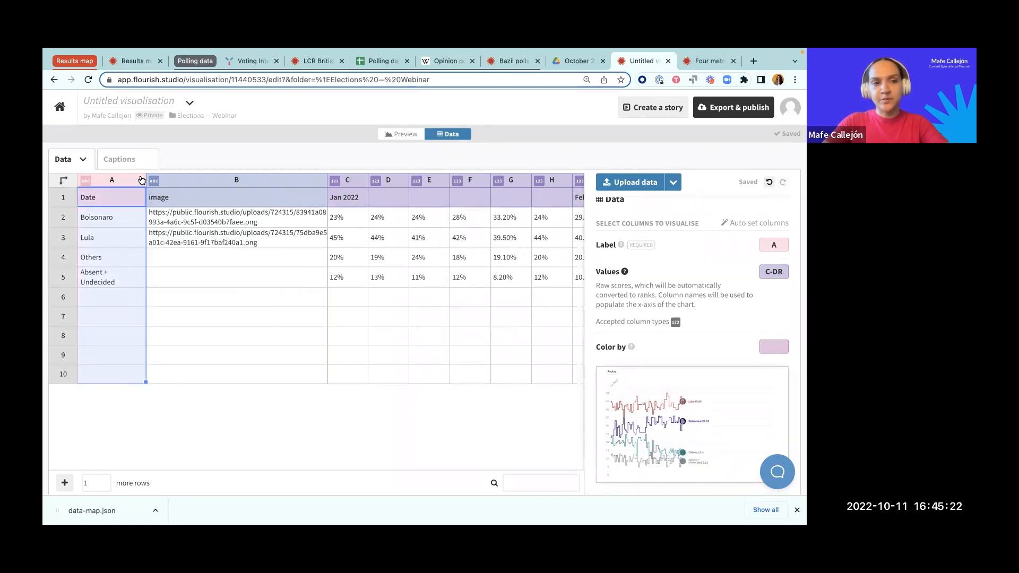
right_click(142, 183)
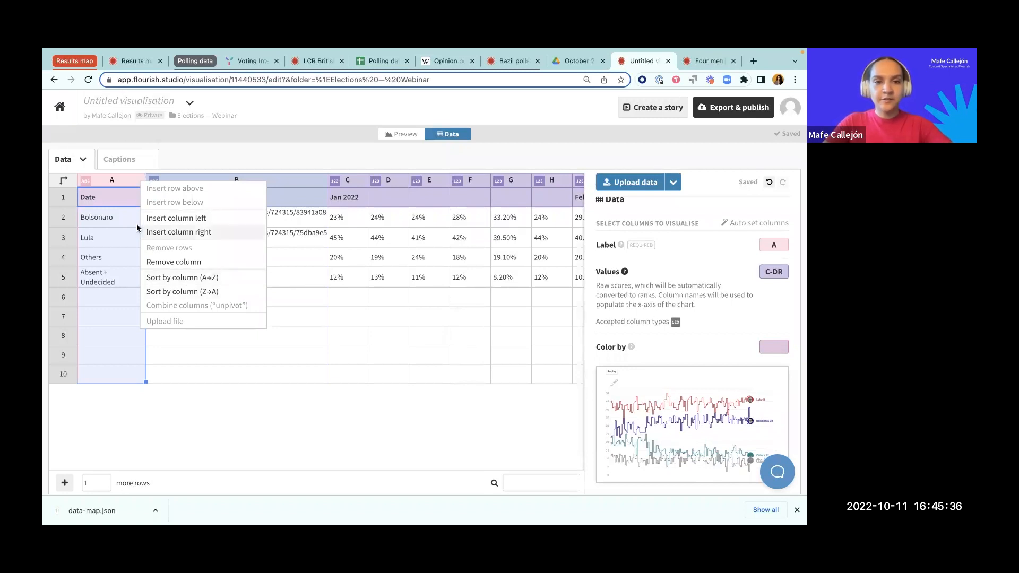
click(319, 247)
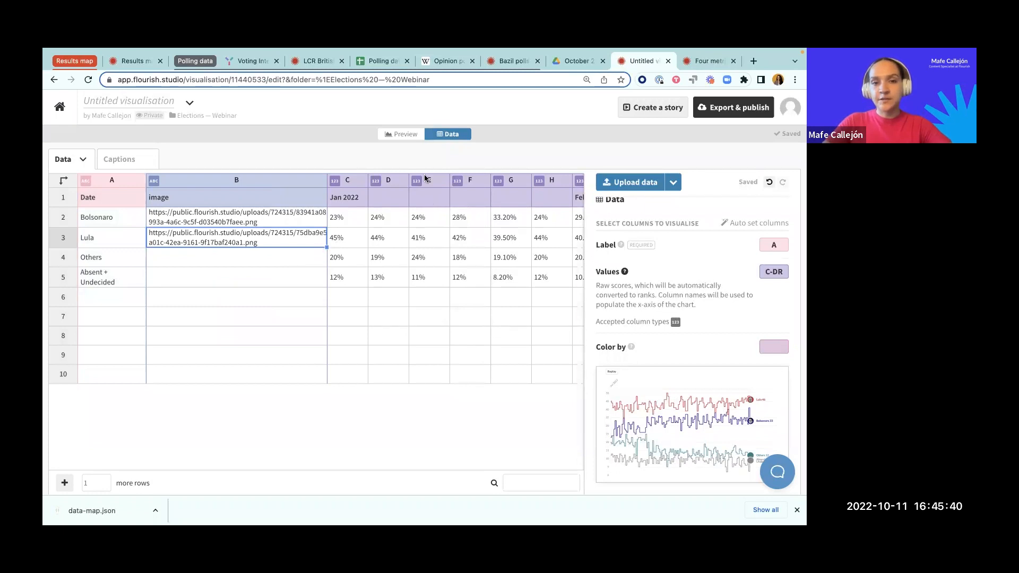
Step: Return to the chart preview and set the X axis position to Bottom
click(405, 135)
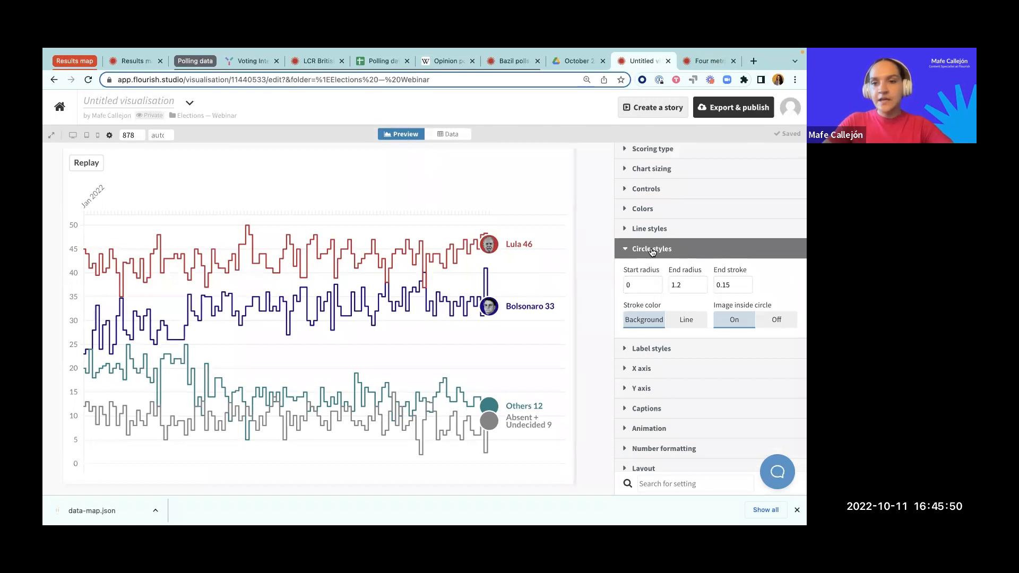
click(652, 251)
click(645, 291)
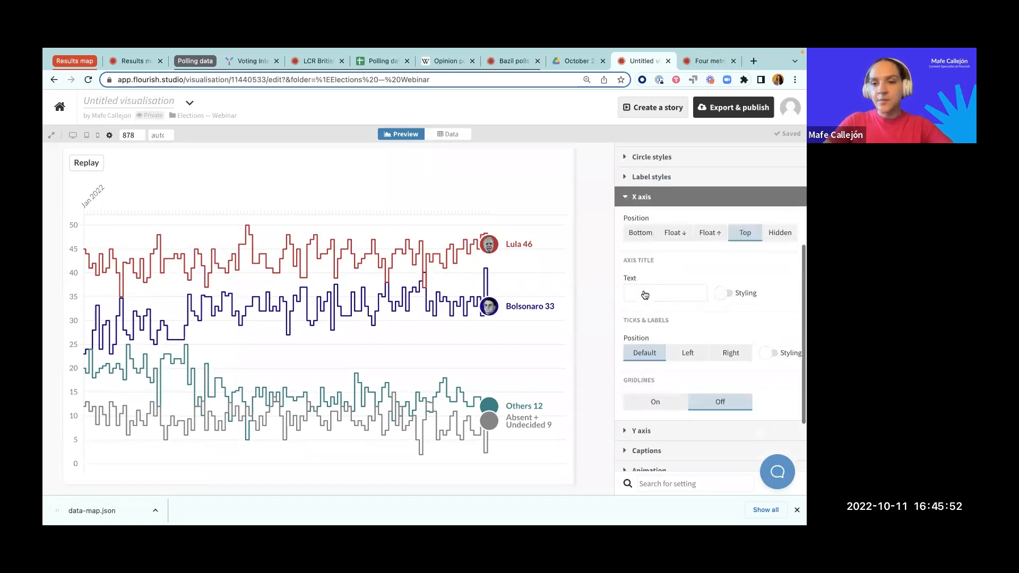
scroll(646, 295, down, 2)
scroll(715, 278, up, 2)
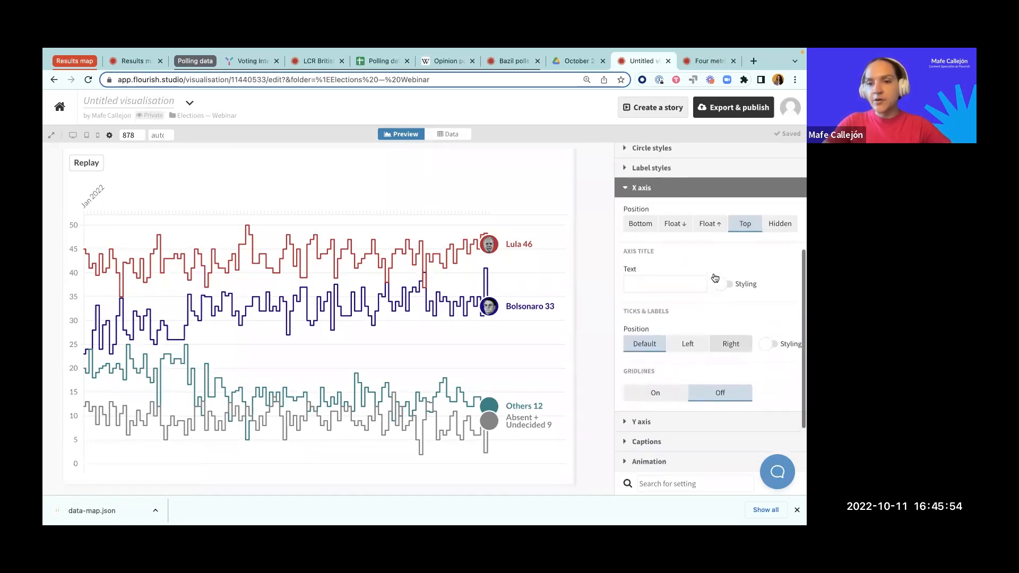
scroll(715, 278, up, 1)
click(641, 256)
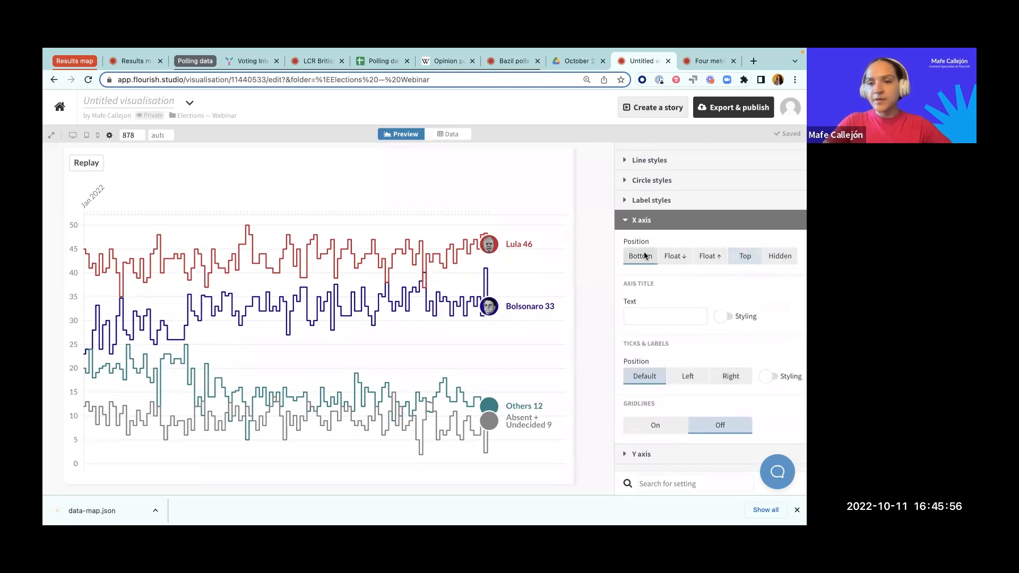
Step: Enable styling for the X axis ticks and labels and set the label angle to 90°
scroll(690, 302, down, 2)
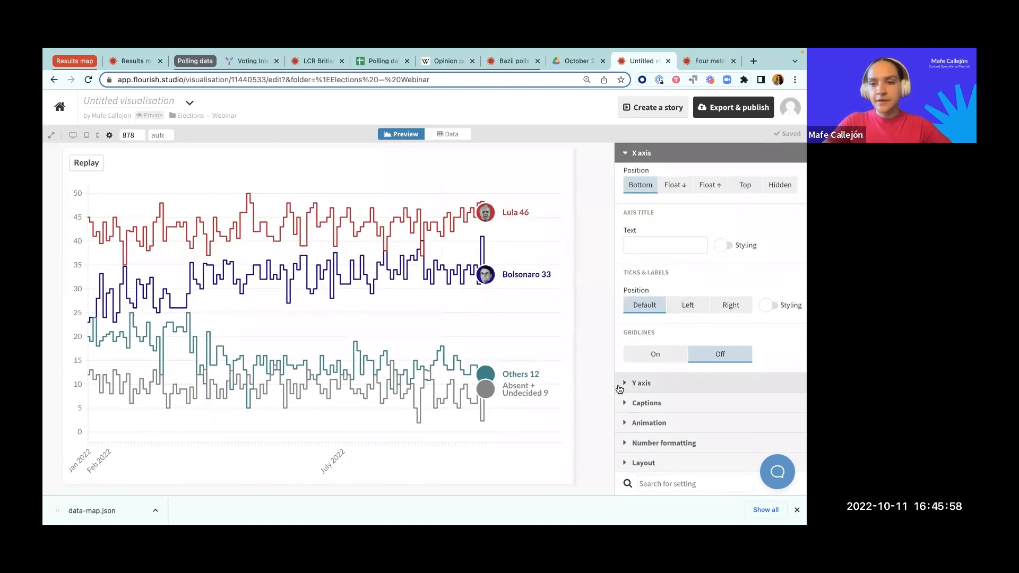
click(769, 306)
click(776, 365)
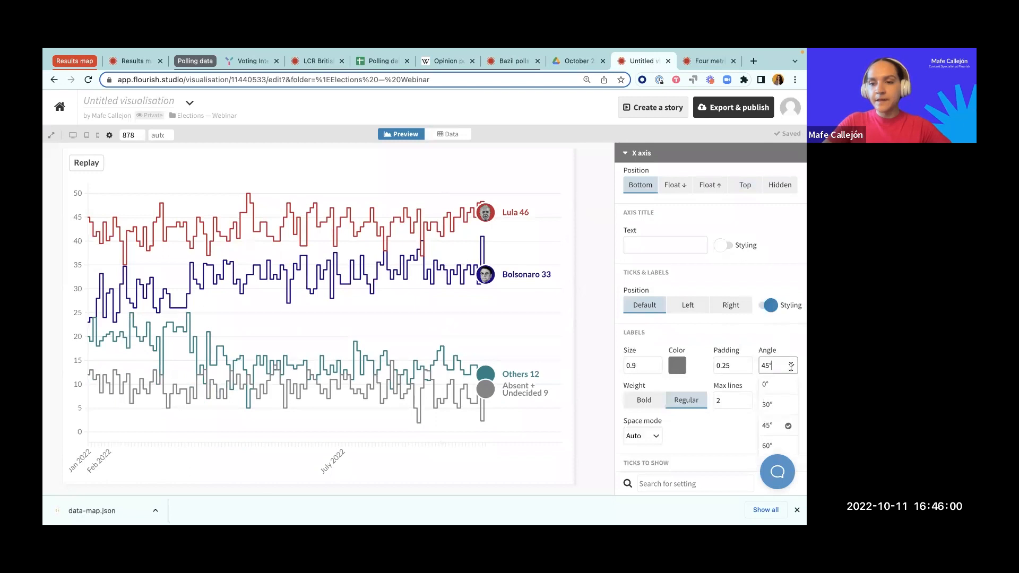
scroll(773, 403, down, 2)
click(771, 418)
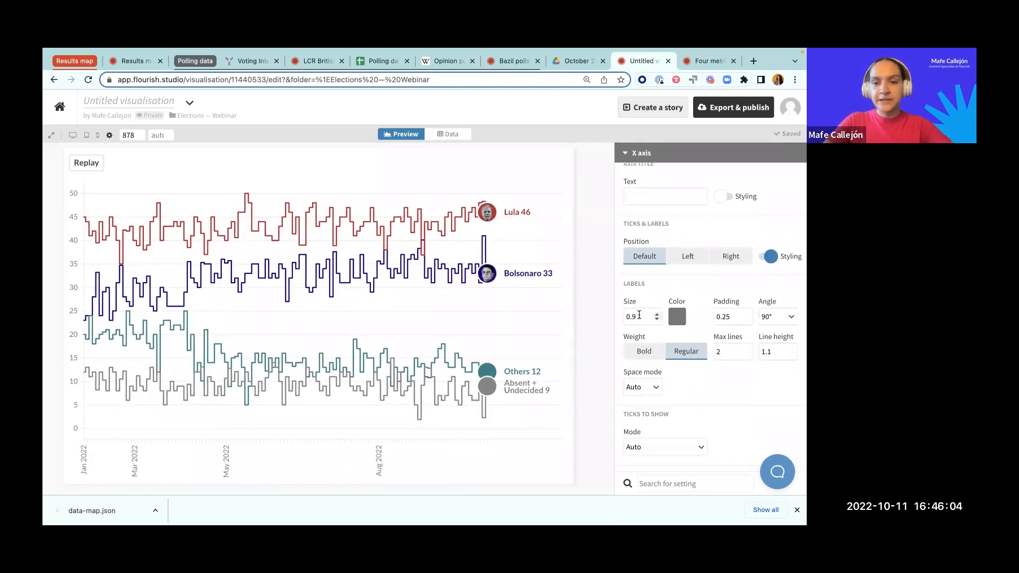
Step: Set the line width of the X axis tick marks and axis line to 0.0
scroll(642, 350, down, 2)
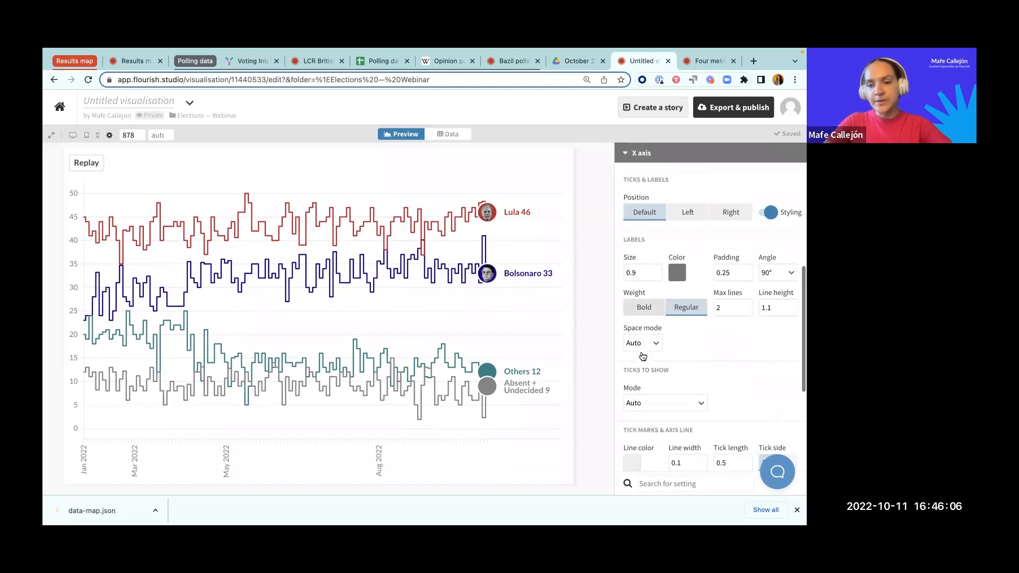
scroll(653, 399, down, 3)
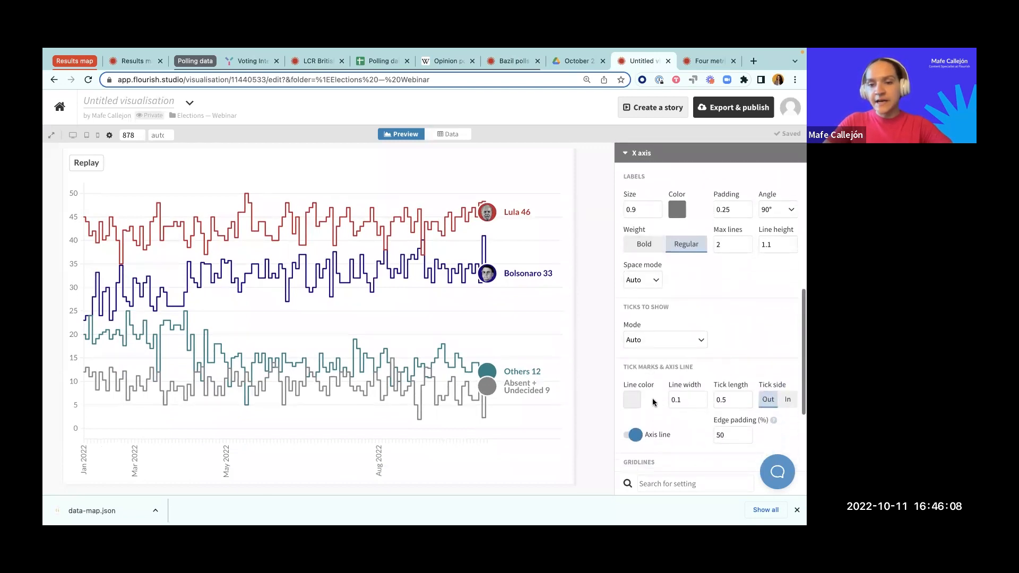
key(BackSpace)
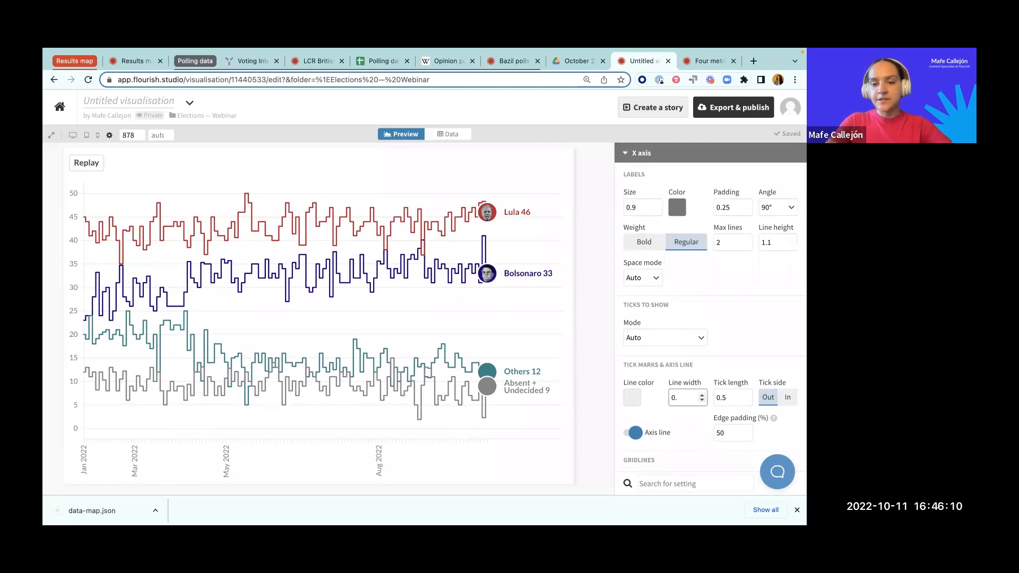
click(593, 378)
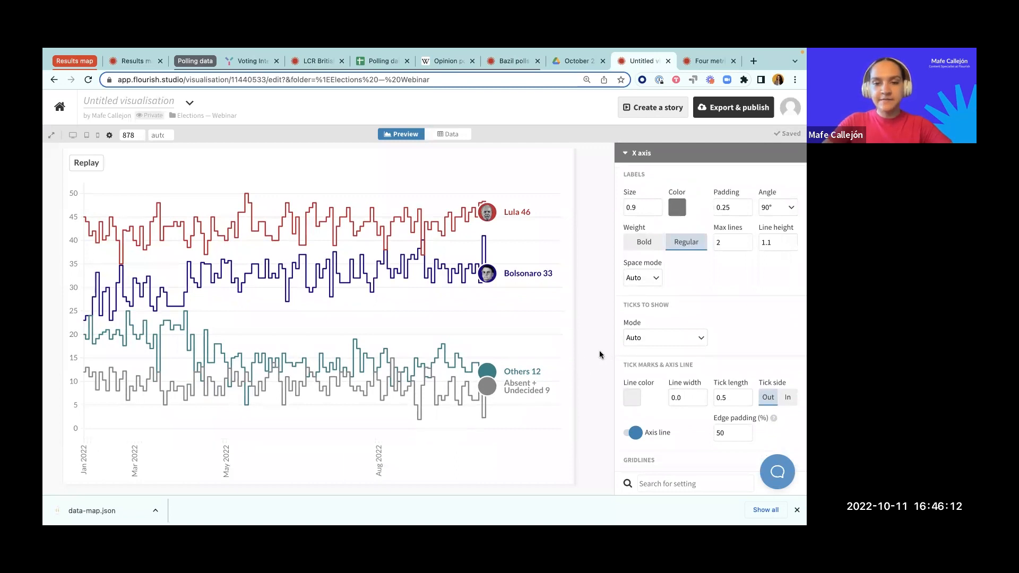
Step: Set the X axis label size to 0.7, resize the preview to a width of 866, and close the X axis settings
drag(575, 357, 587, 353)
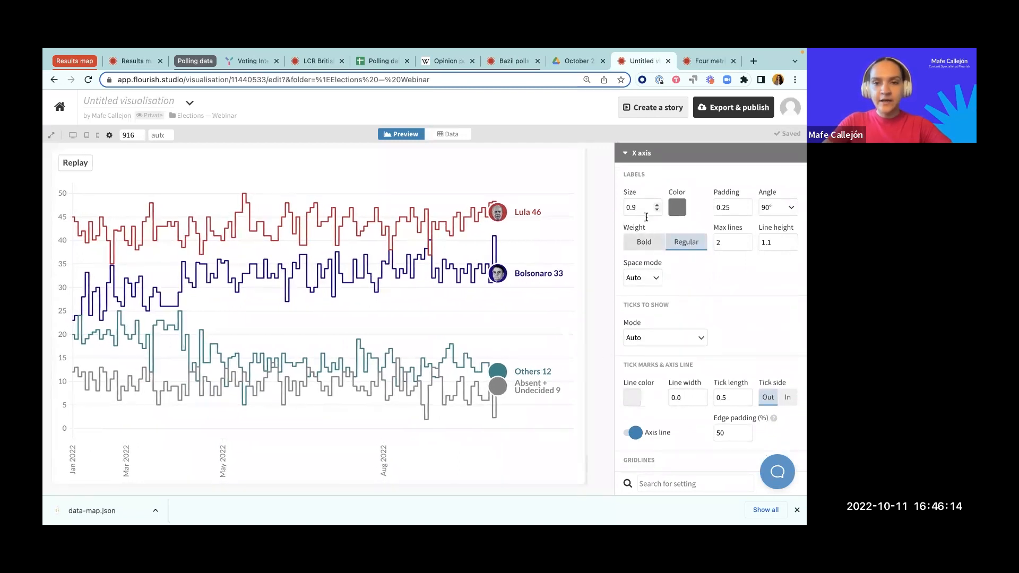
click(656, 211)
click(657, 211)
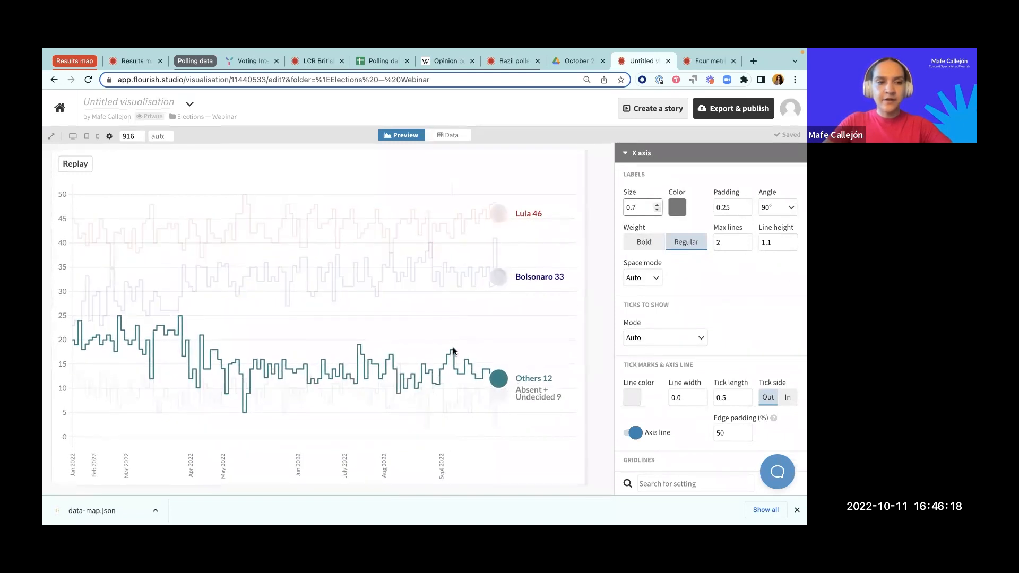
drag(585, 269, 571, 269)
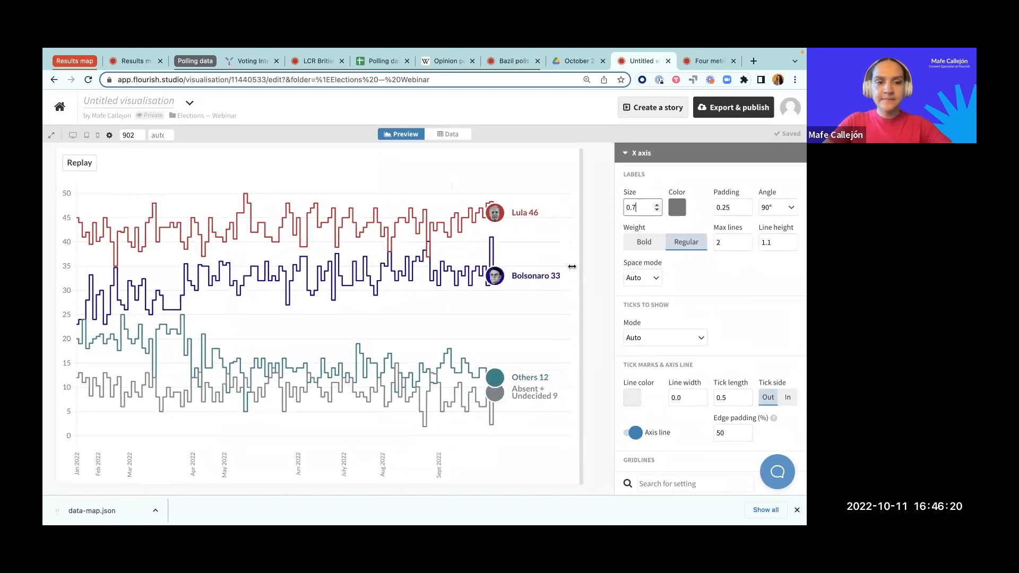
scroll(683, 257, up, 1)
scroll(683, 253, up, 3)
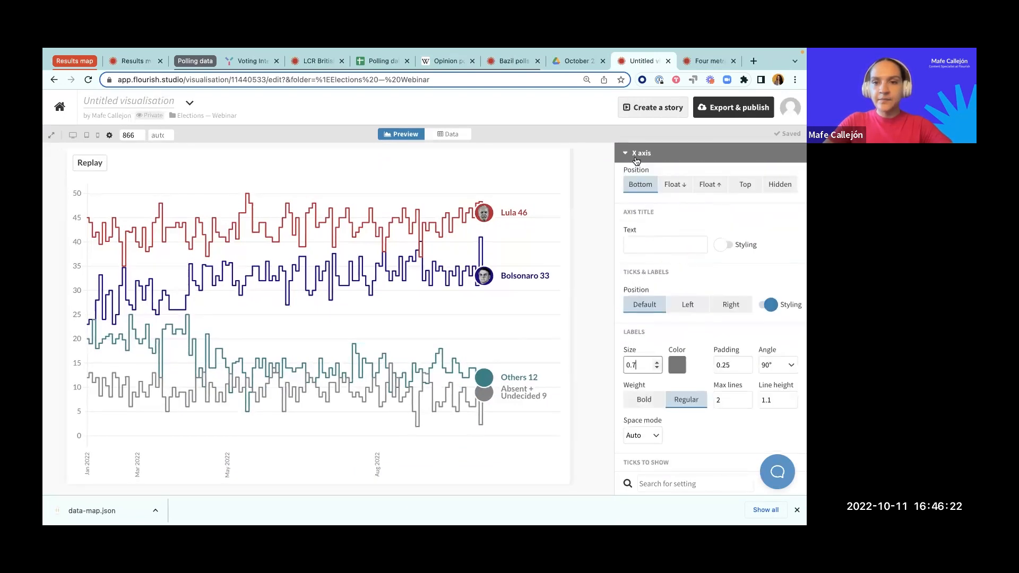
click(641, 153)
Step: Add the header title "Lula leads the polls" and align the header to the center
click(644, 393)
scroll(647, 395, down, 4)
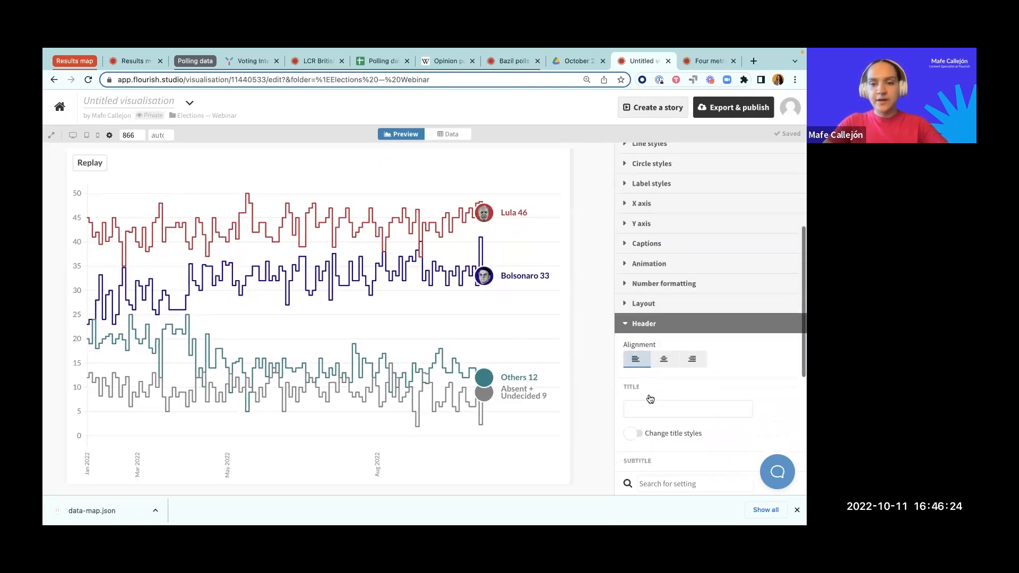
click(649, 387)
text(Lula leads the polls)
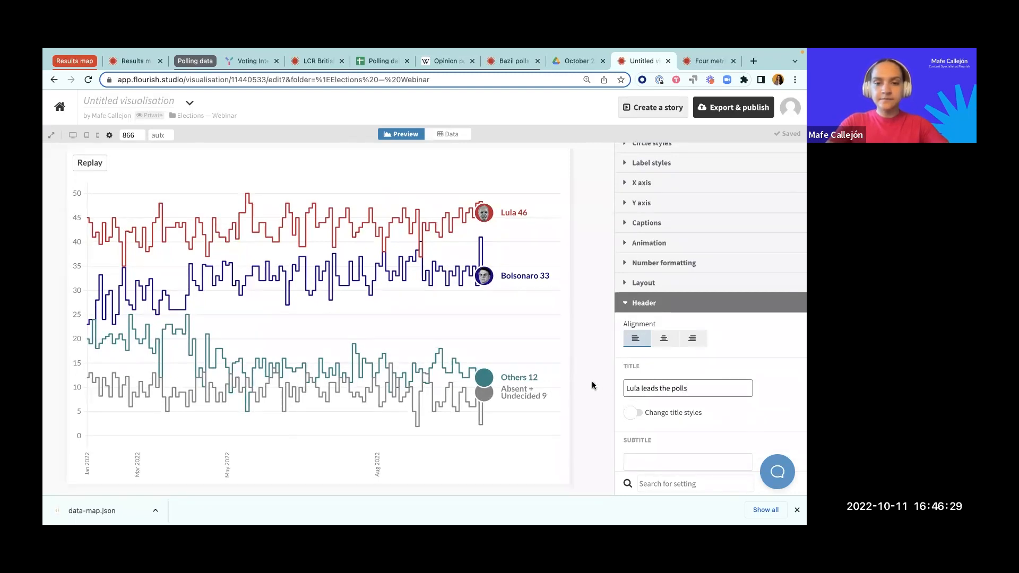
click(593, 386)
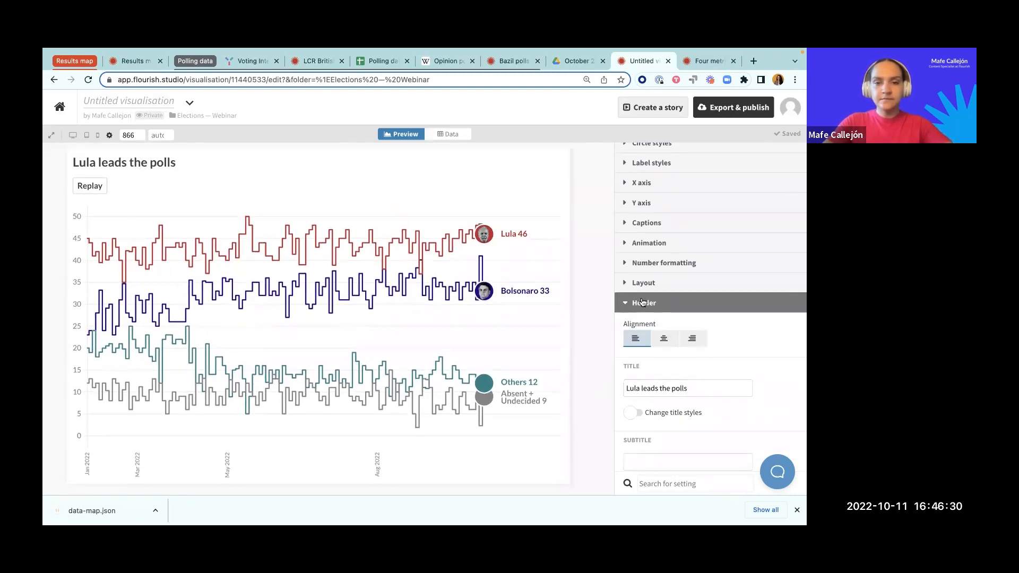
click(665, 344)
click(657, 306)
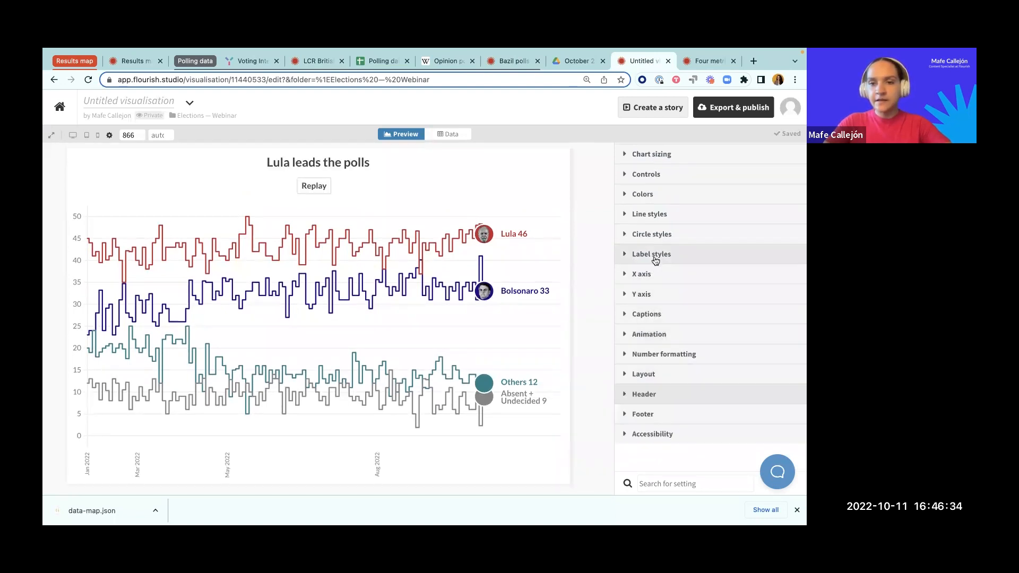
Step: Rename the visualisation as "LCR Brazil 1"
scroll(654, 257, up, 2)
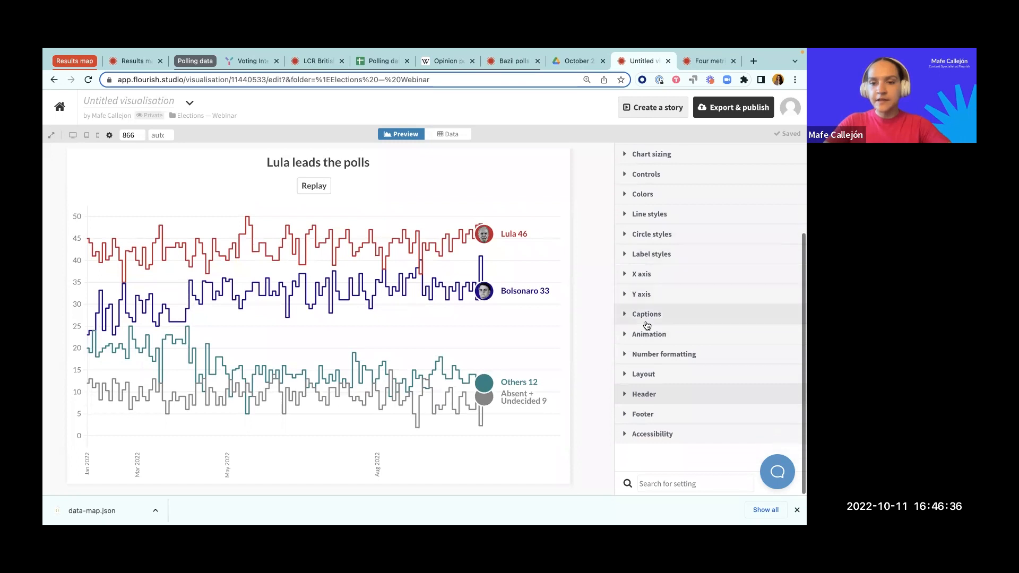
scroll(646, 325, up, 3)
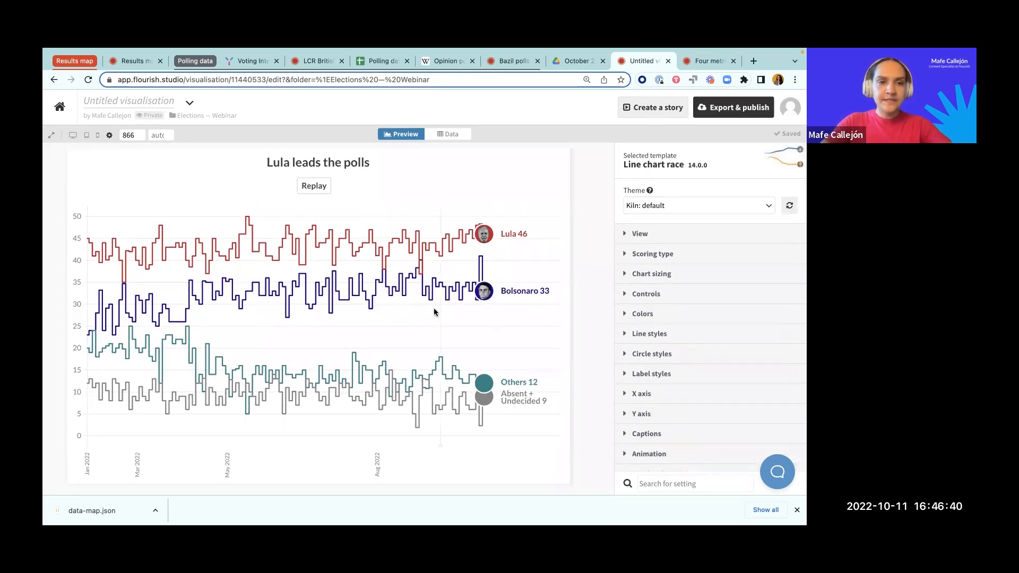
click(102, 101)
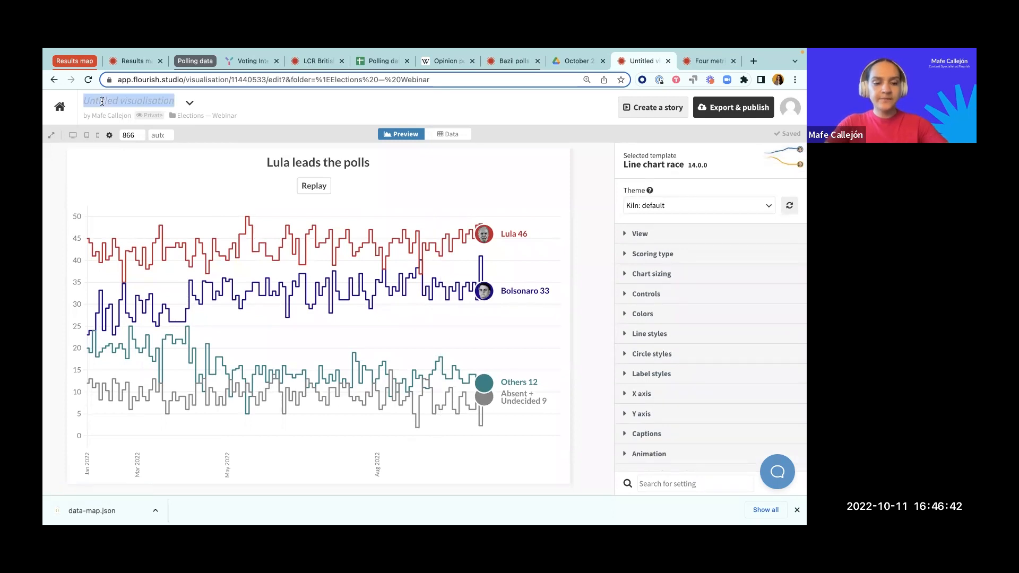
text(LCR Brazil 1)
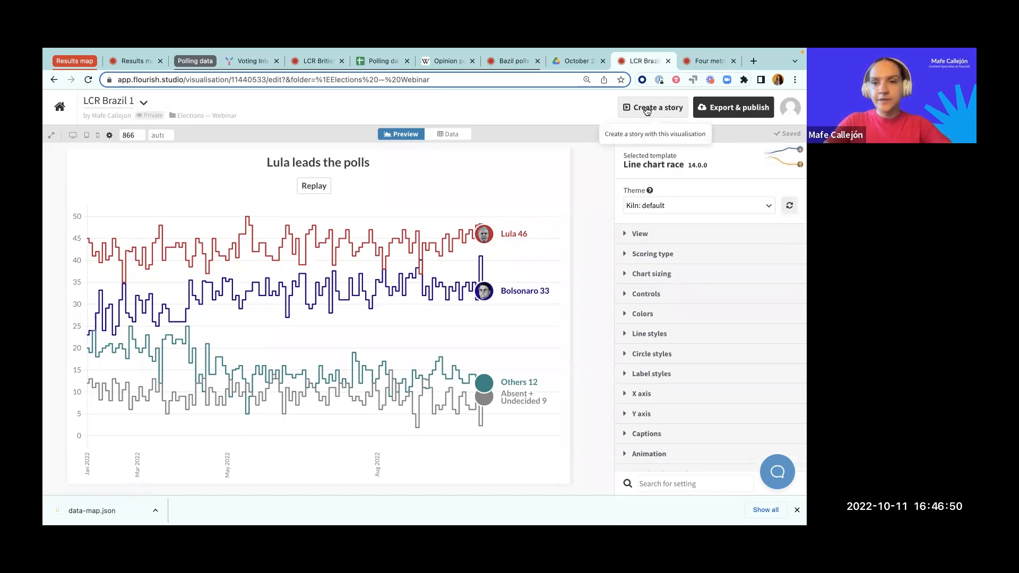
Step: Create a story from the LCR Brazil 1 visualisation and look over the chart race on its first slide
click(646, 108)
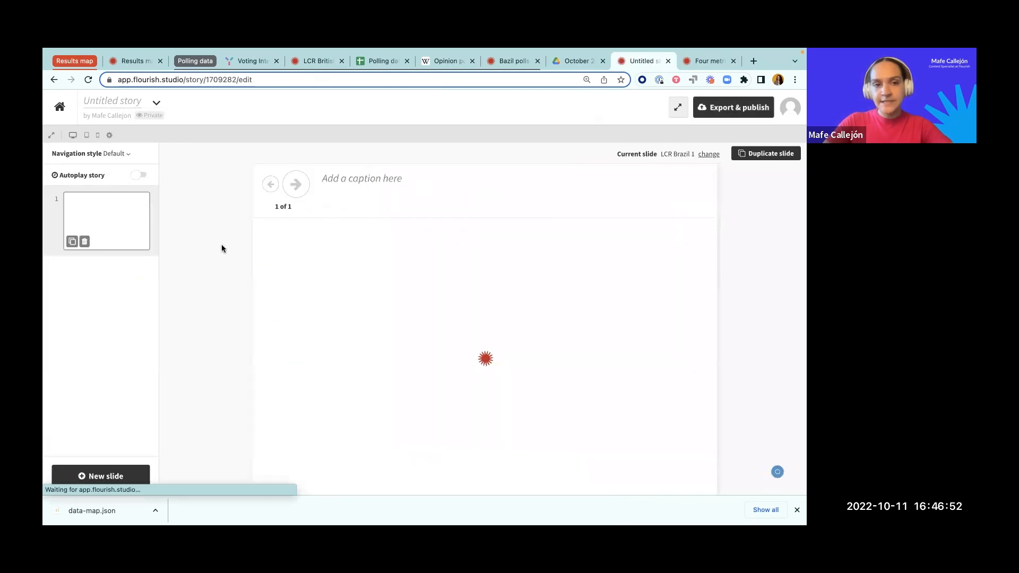
scroll(222, 240, down, 2)
scroll(222, 240, down, 1)
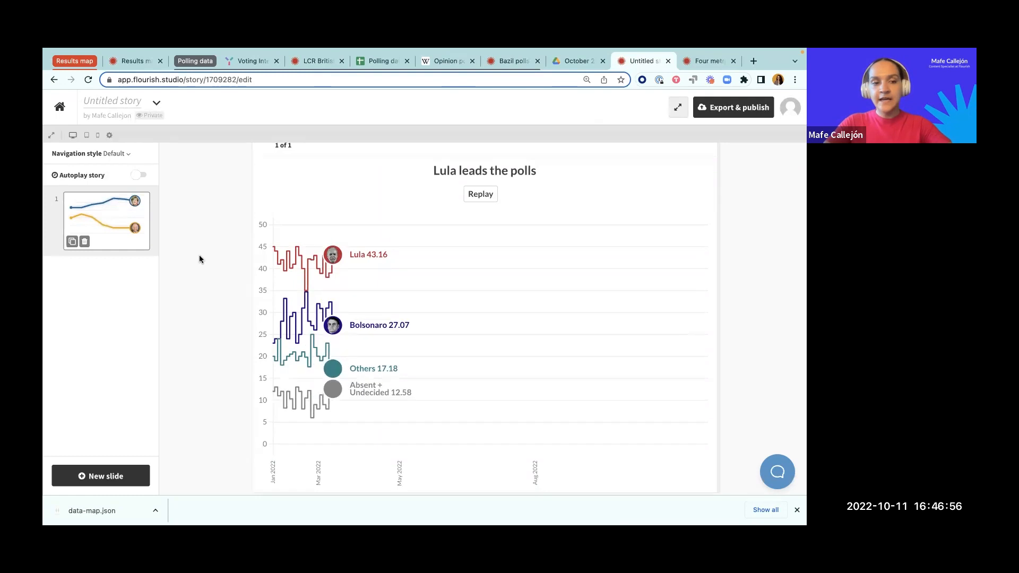
scroll(227, 280, up, 1)
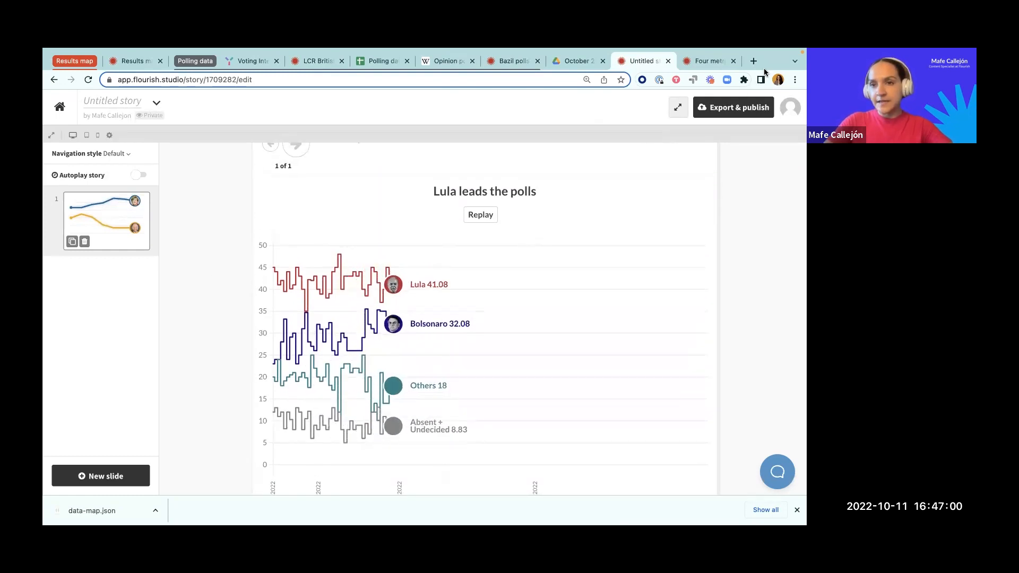
scroll(575, 218, up, 1)
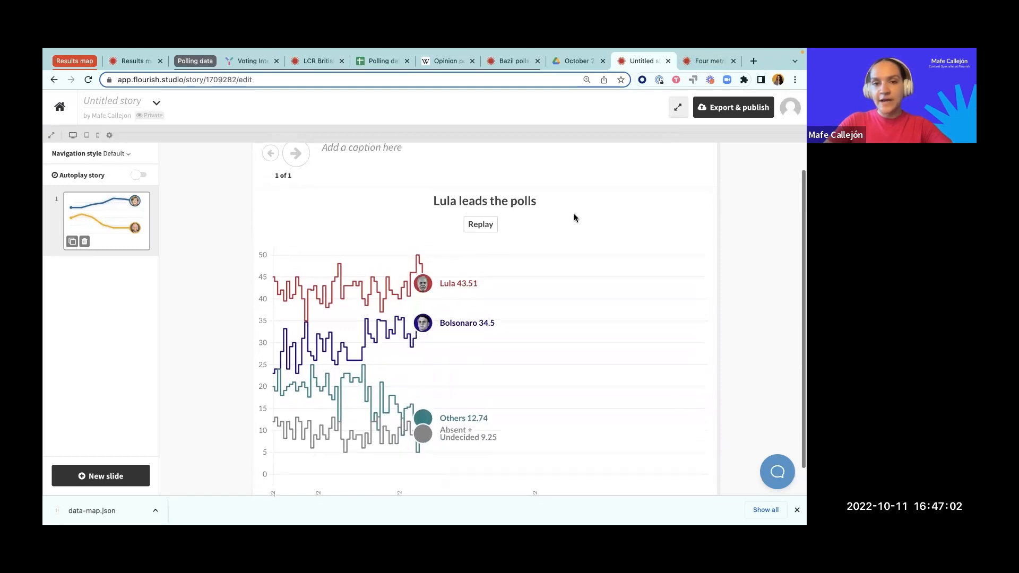
scroll(574, 218, up, 2)
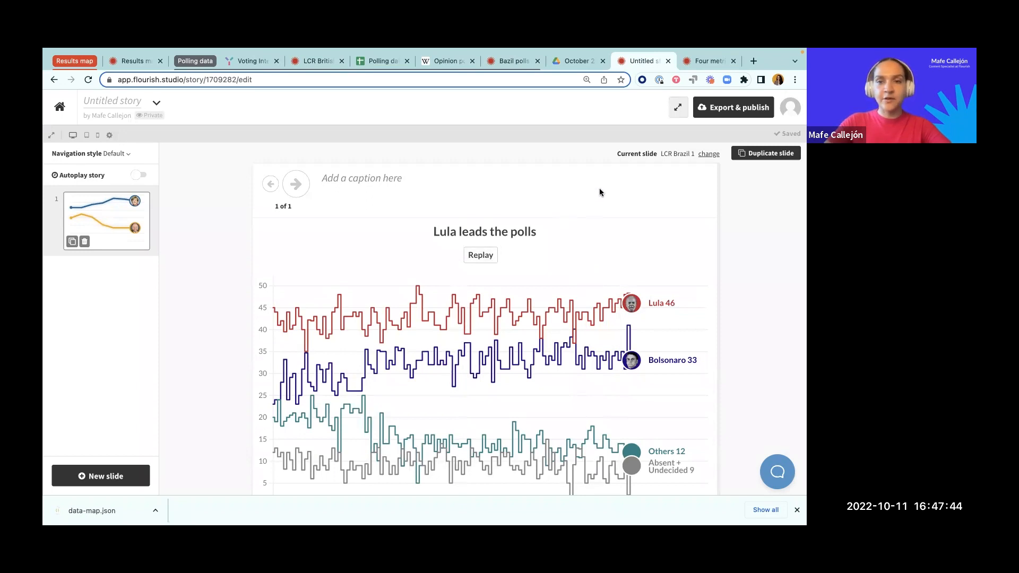
Step: Open the current slide's LCR Brazil 1 visualisation in a new browser tab and duplicate it
right_click(670, 149)
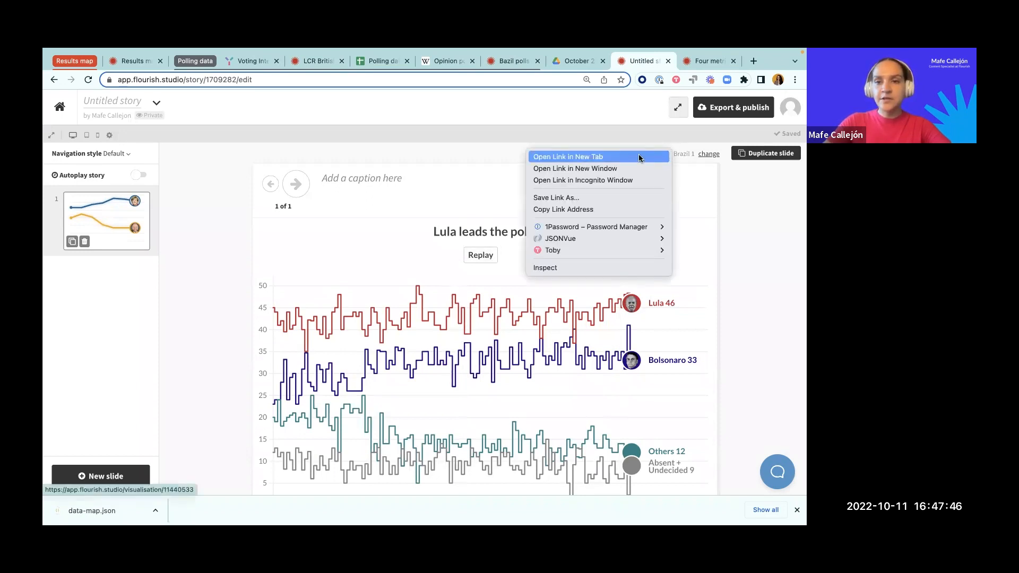
click(643, 155)
click(663, 63)
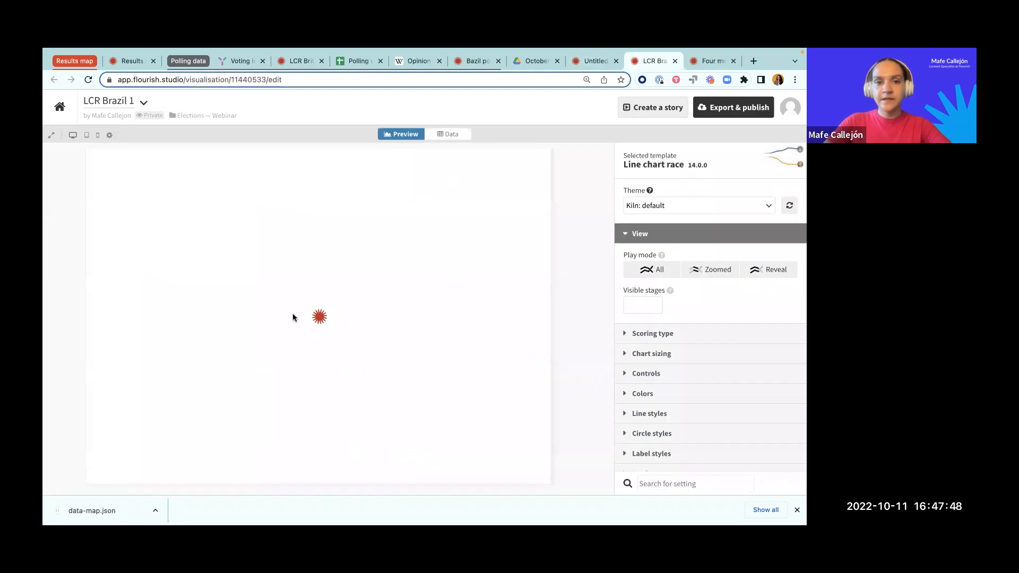
click(143, 102)
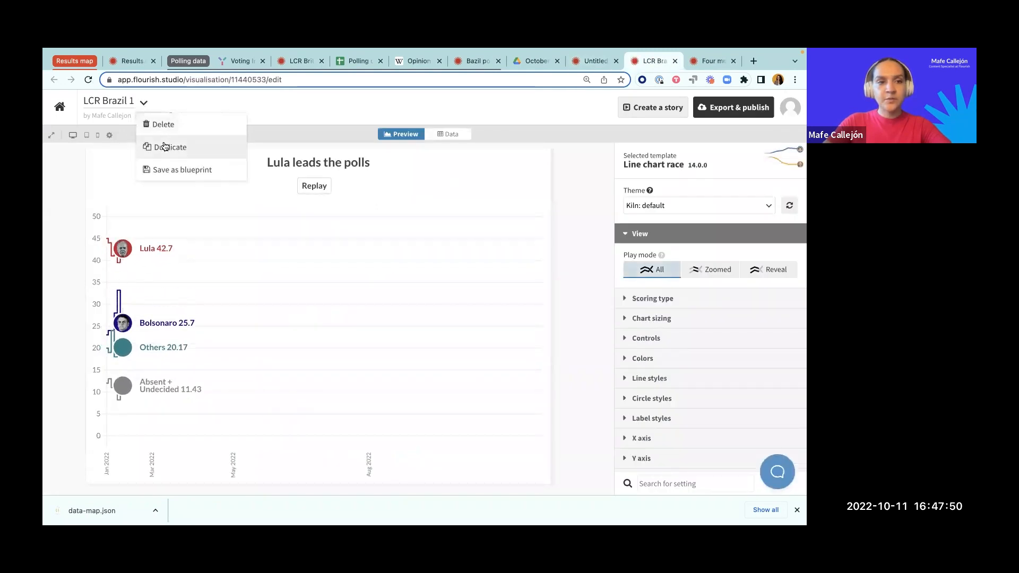
click(165, 146)
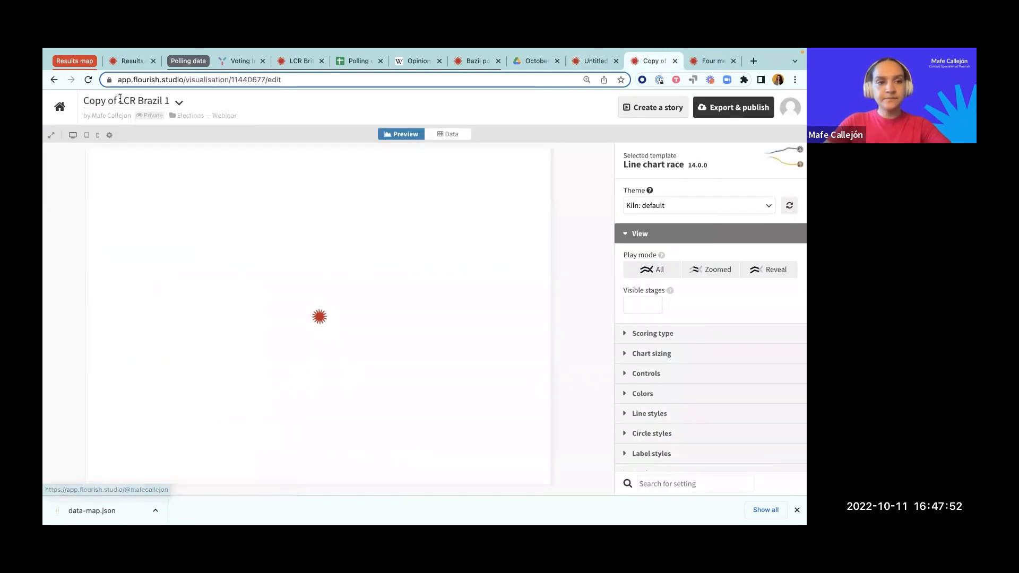
Step: Rename the duplicated visualisation as "LCR Brazil 2"
drag(119, 101, 71, 97)
key(BackSpace)
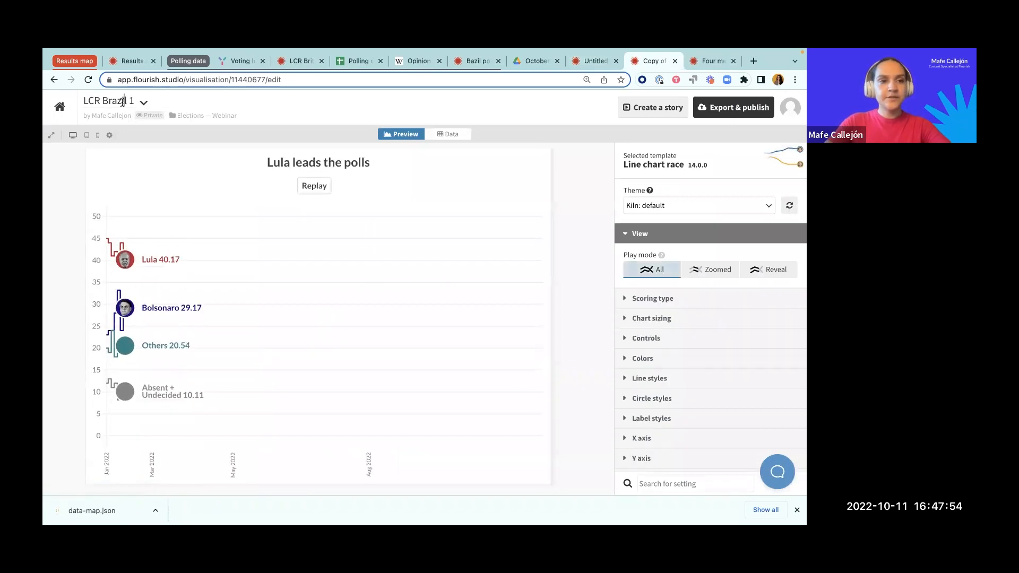
key(BackSpace)
text(2)
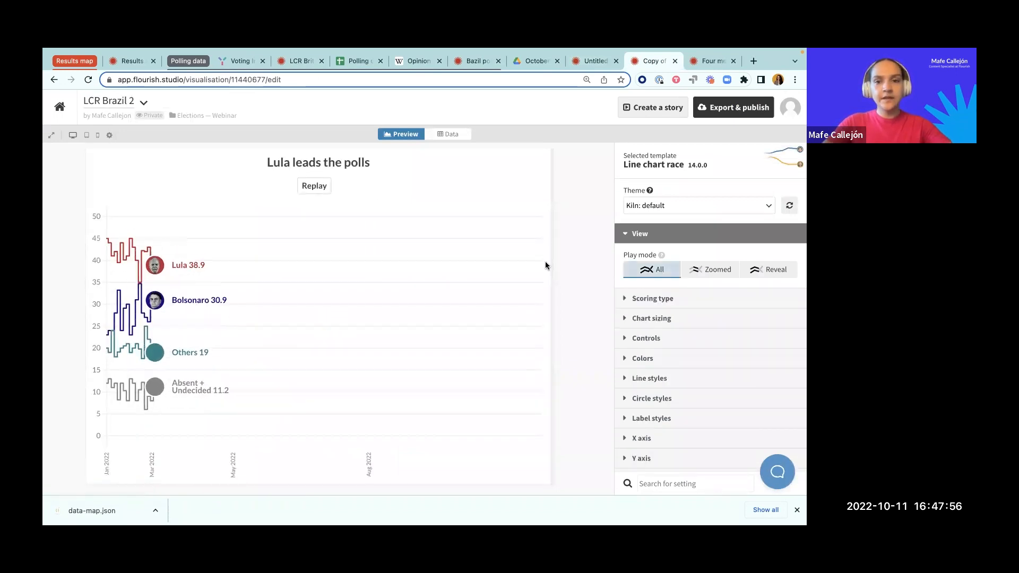
Step: Set both the animation duration and the mode duration of LCR Brazil 2 to 0
click(640, 233)
scroll(661, 351, down, 3)
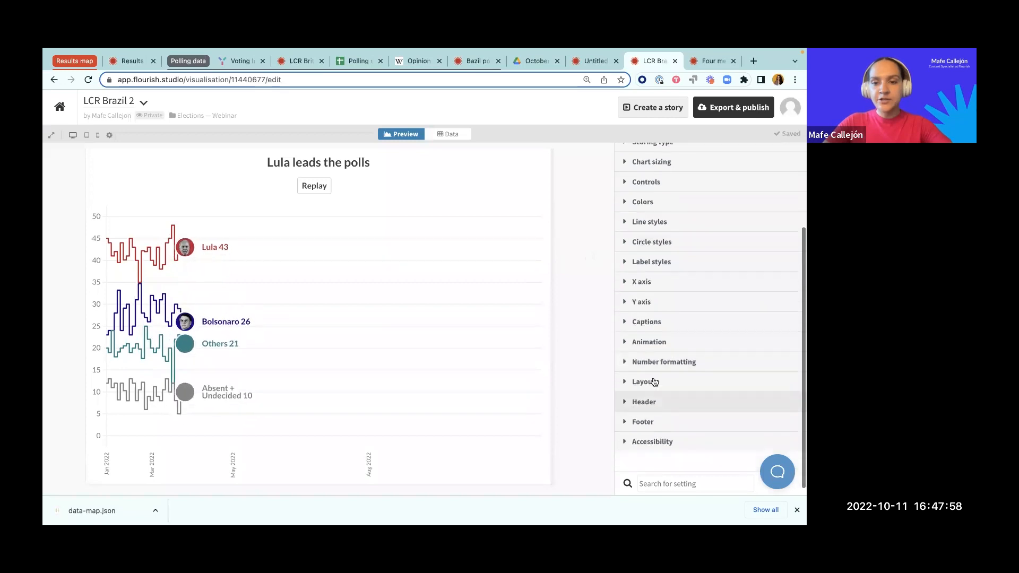
click(662, 350)
scroll(661, 350, down, 2)
drag(639, 324, 558, 323)
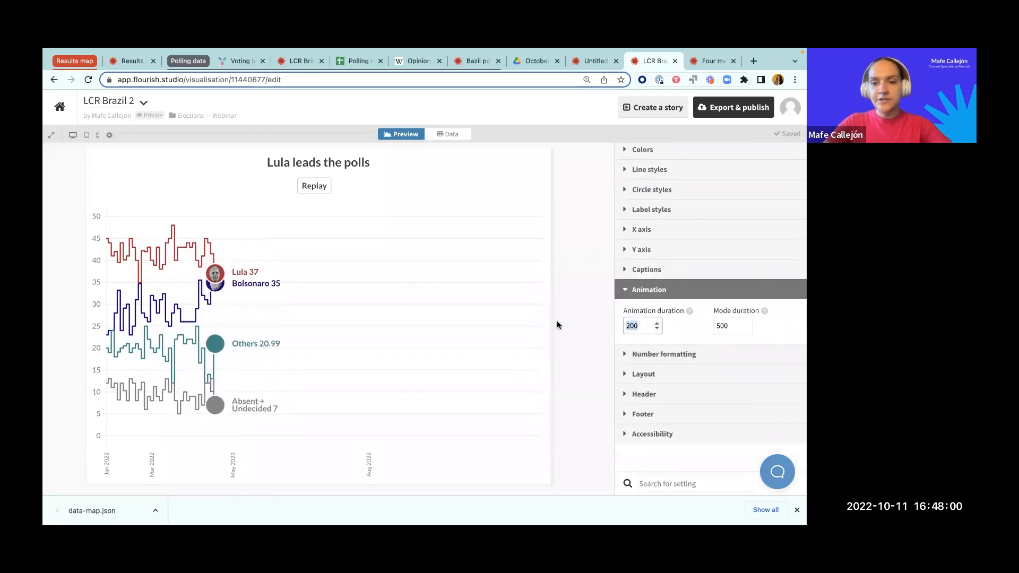
text(0)
click(784, 334)
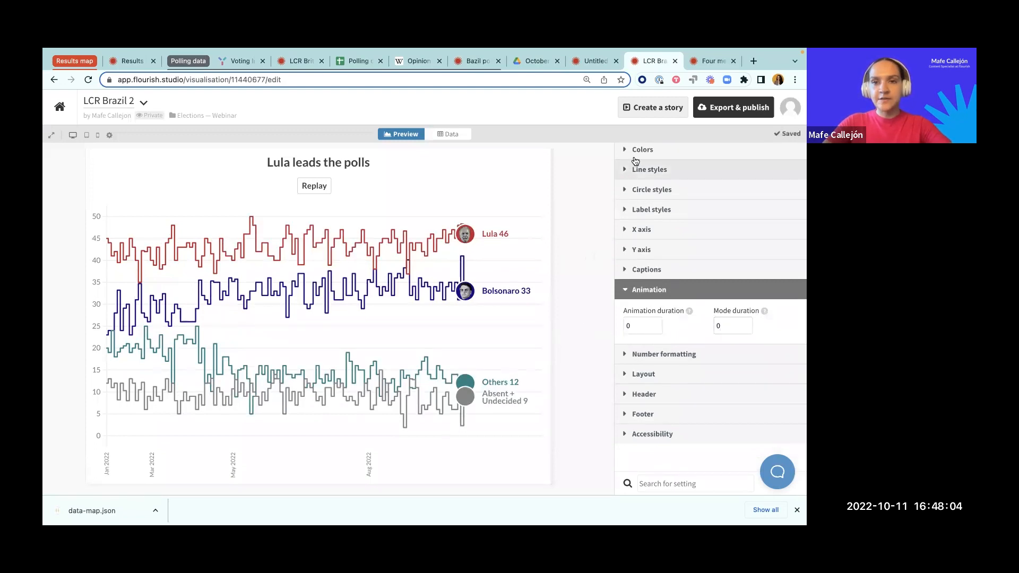
Step: Return to the untitled story and name it "Autoplay BR polling story"
click(594, 62)
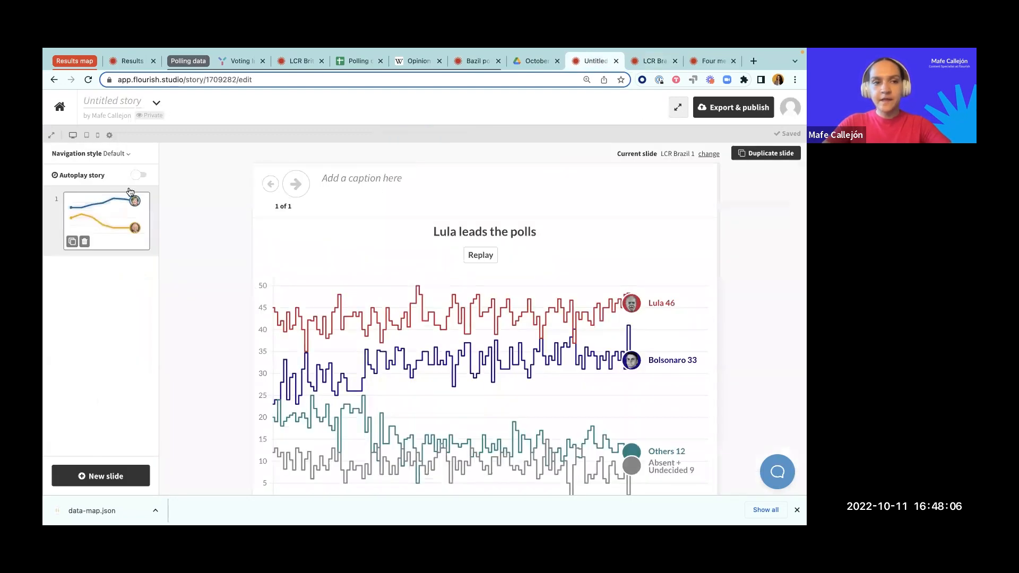
click(104, 100)
text(Autoplay BR polling story)
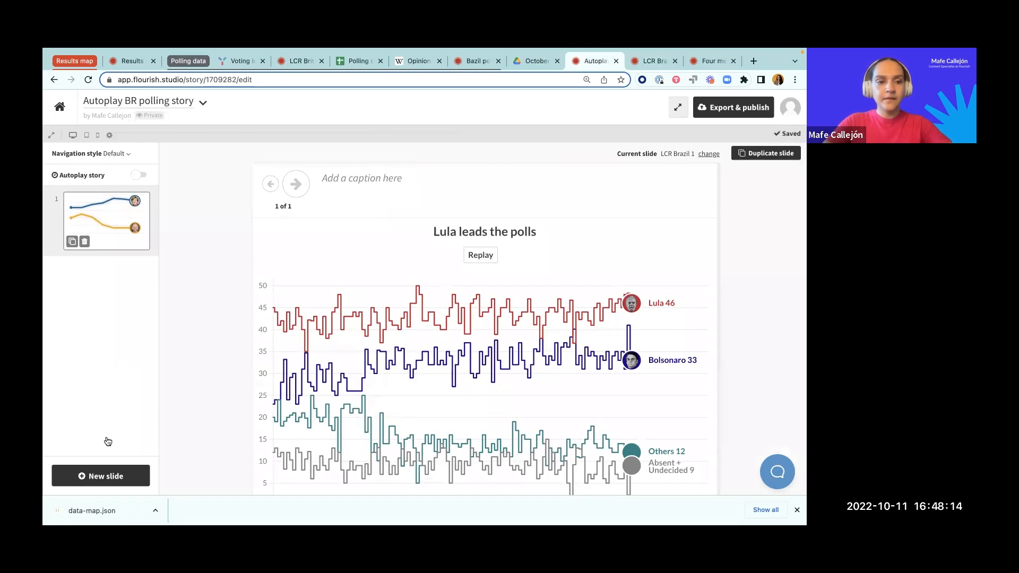
Step: Add a second slide to the story using the LCR Brazil 2 visualisation
click(93, 478)
click(373, 333)
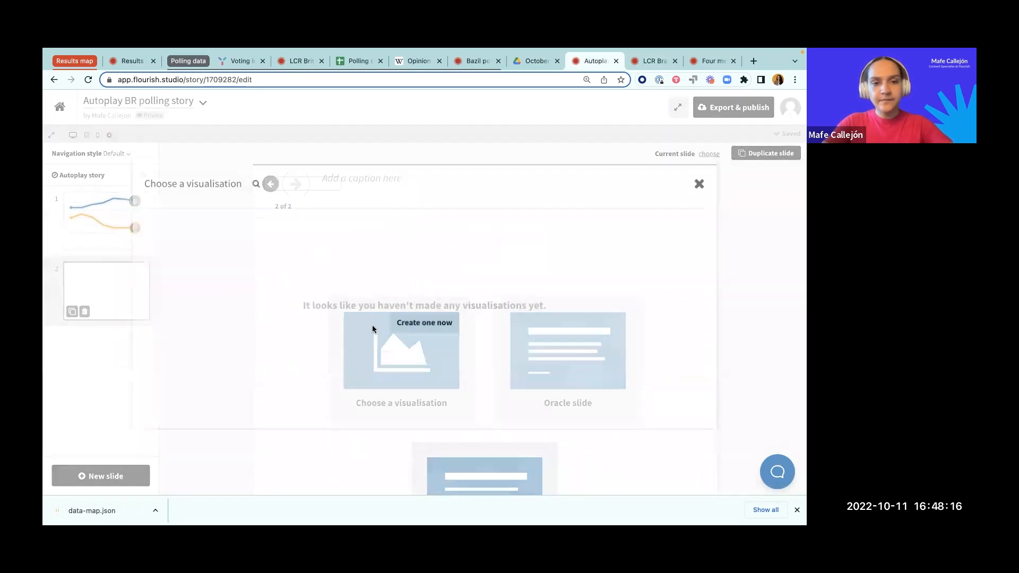
click(232, 215)
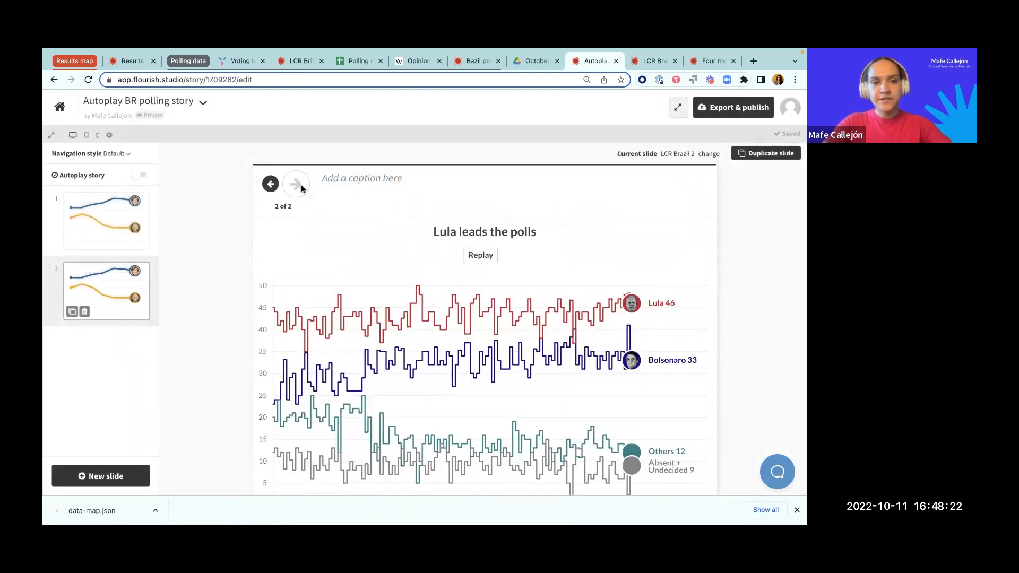
Step: Set the story's navigation style to None and turn on autoplay
click(127, 157)
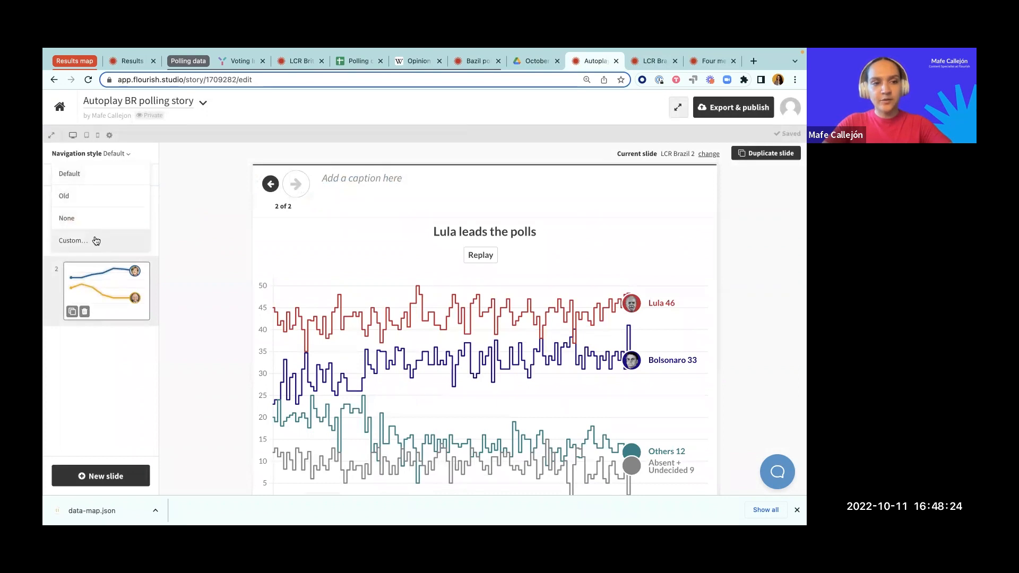
click(91, 222)
click(136, 179)
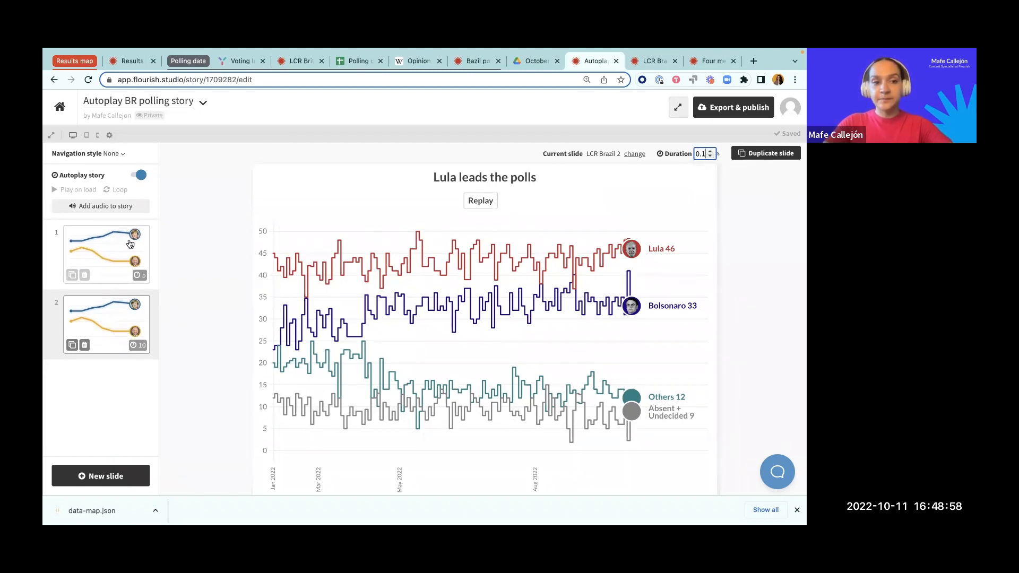
Step: Set the duration of the first slide to 10 seconds
click(116, 254)
click(696, 154)
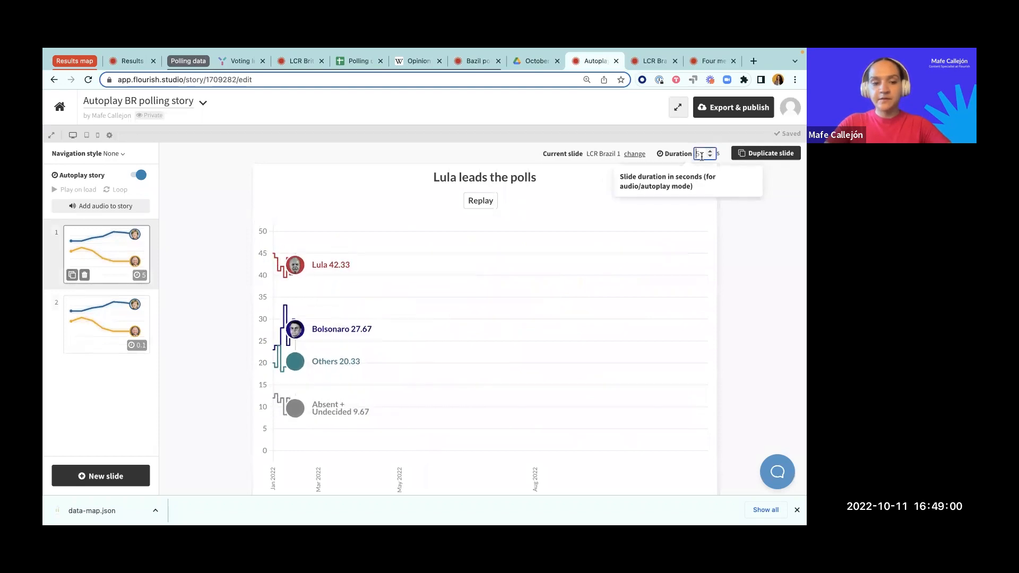
text(10)
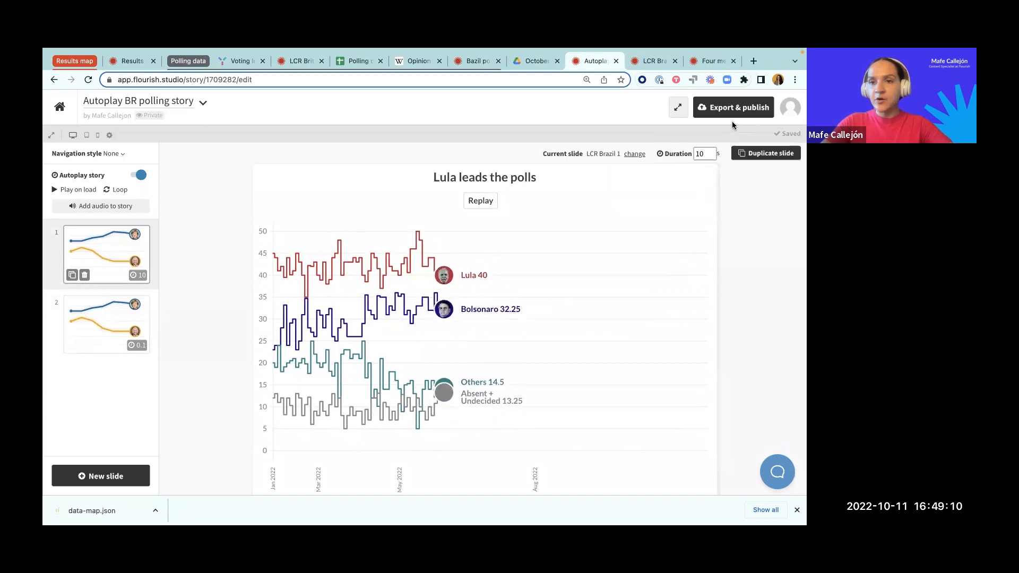
Step: Publish the story for sharing and open its public page to watch the chart race
click(733, 108)
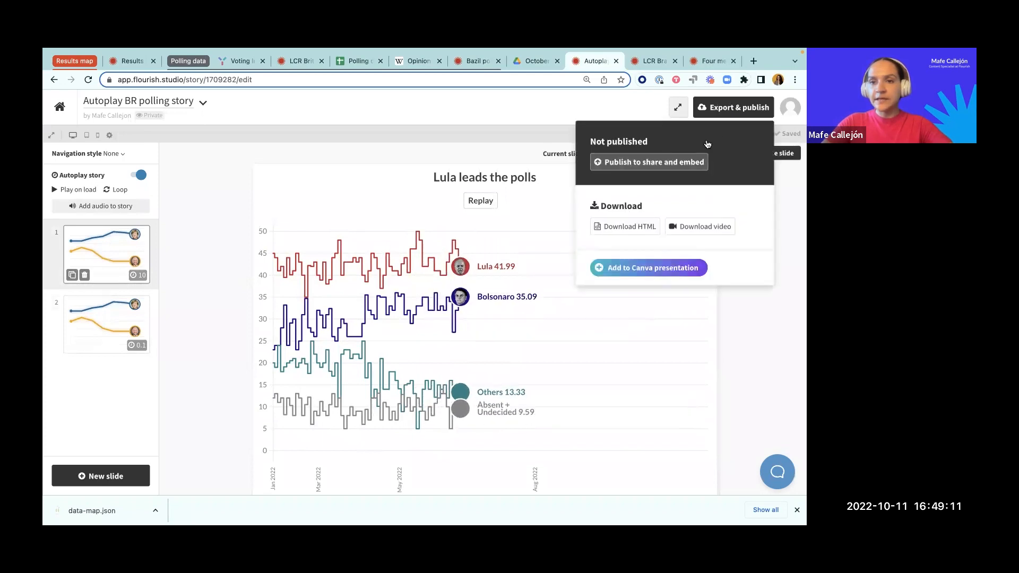
click(660, 162)
click(397, 334)
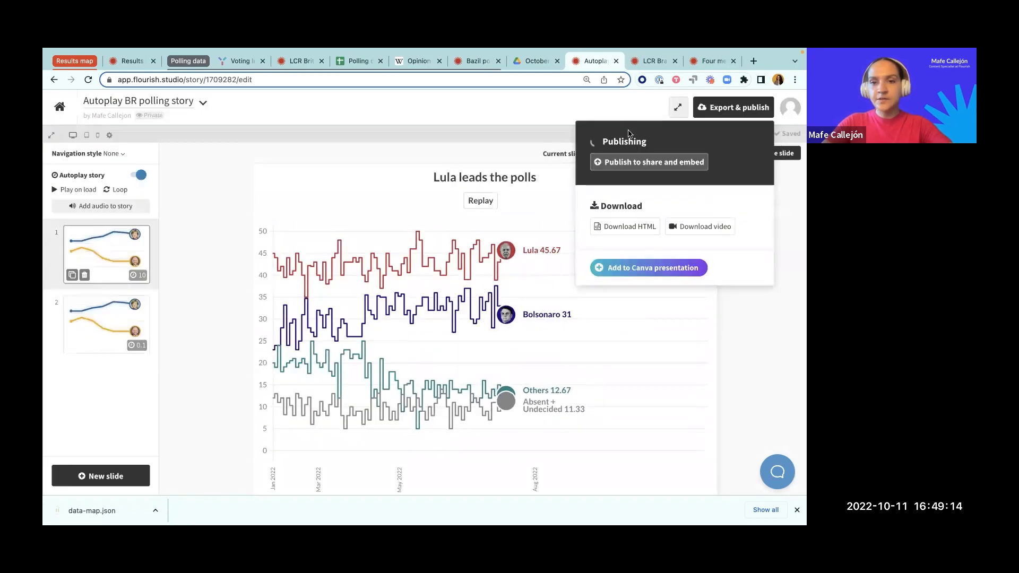
click(657, 161)
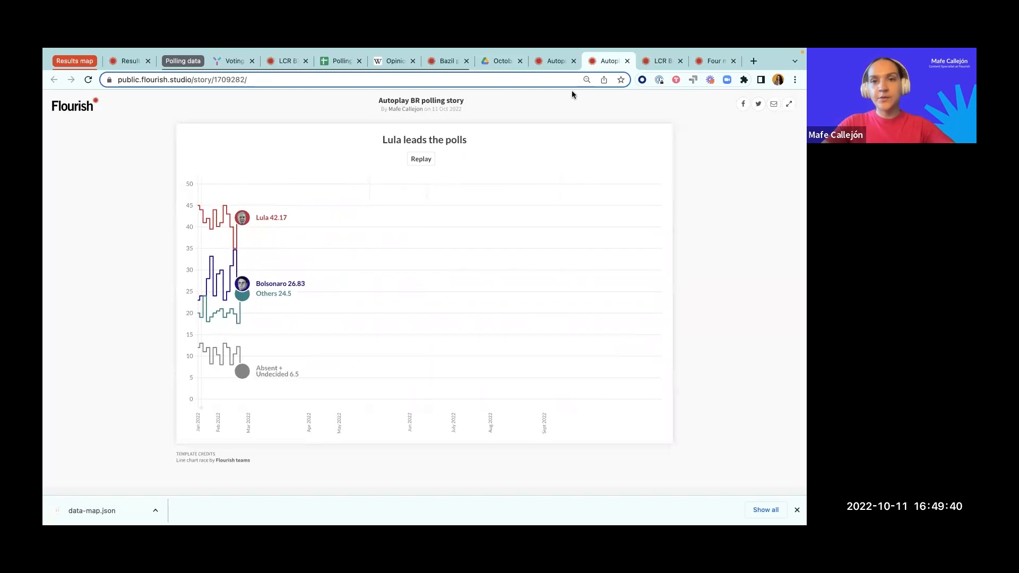
Step: Return to the story editor and set the first slide's duration to 20 seconds
click(543, 62)
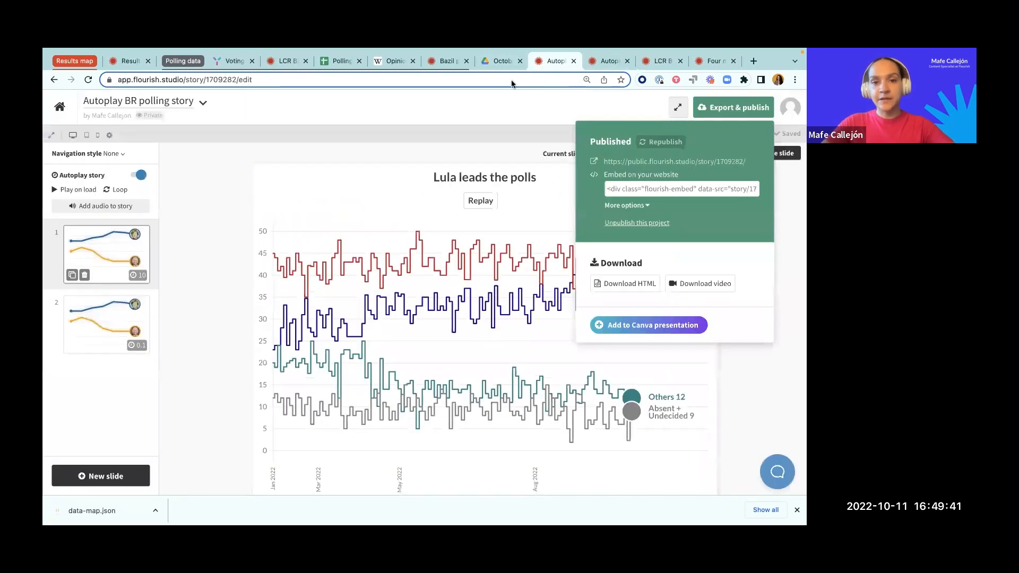
click(99, 257)
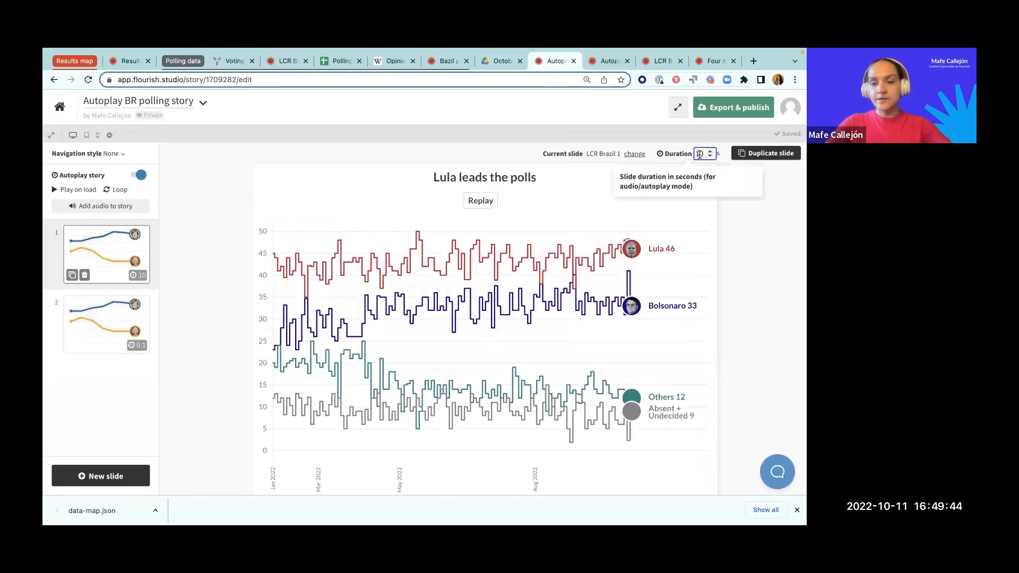
click(736, 180)
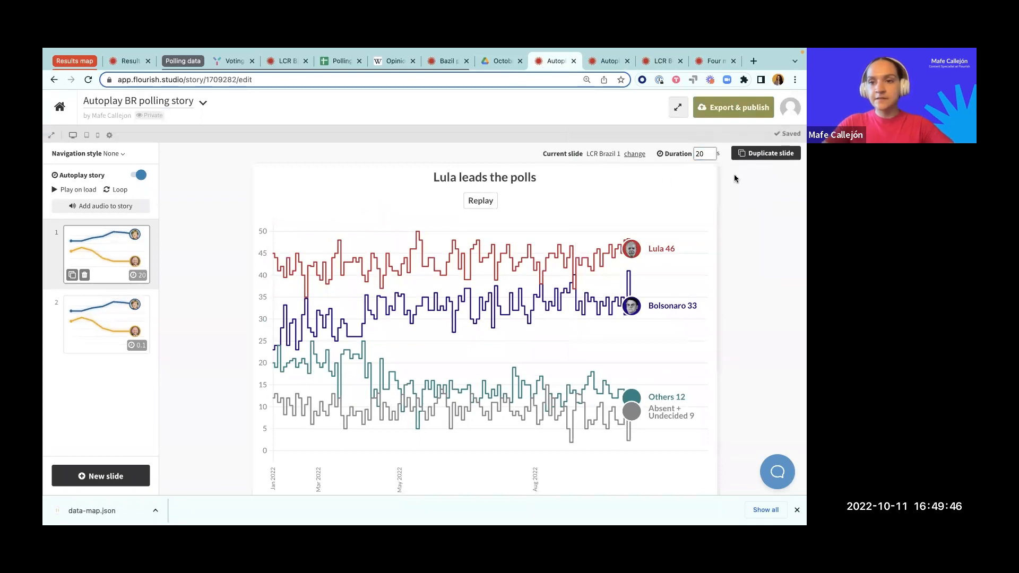
Step: Republish the story and reload its public page to check the autoplay
click(734, 111)
click(695, 143)
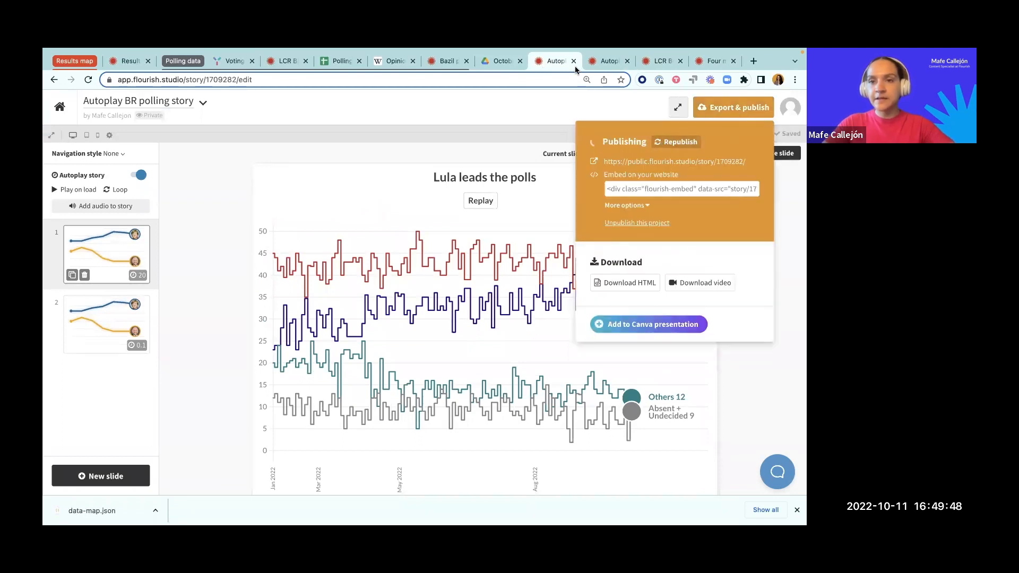
click(608, 60)
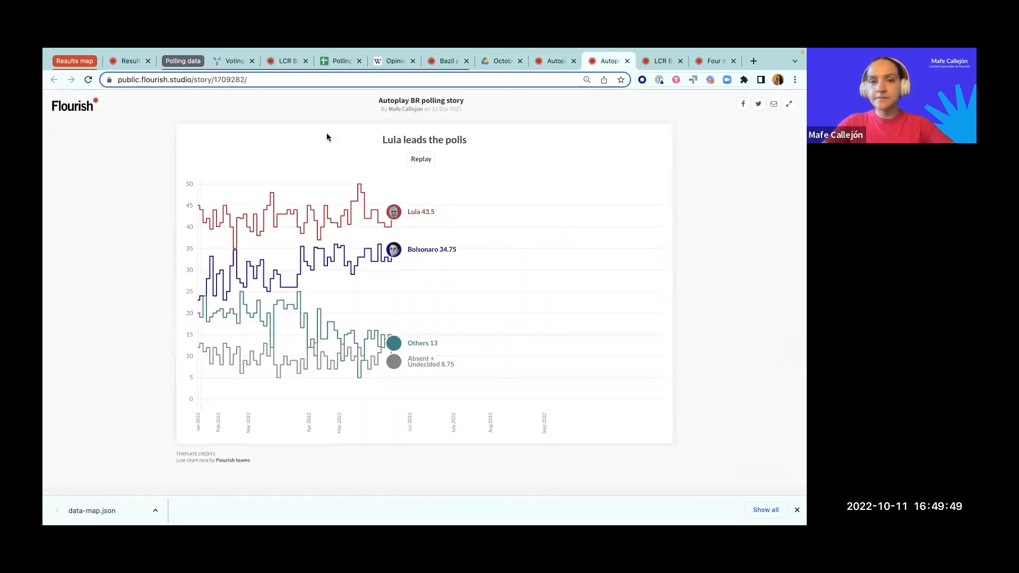
click(88, 80)
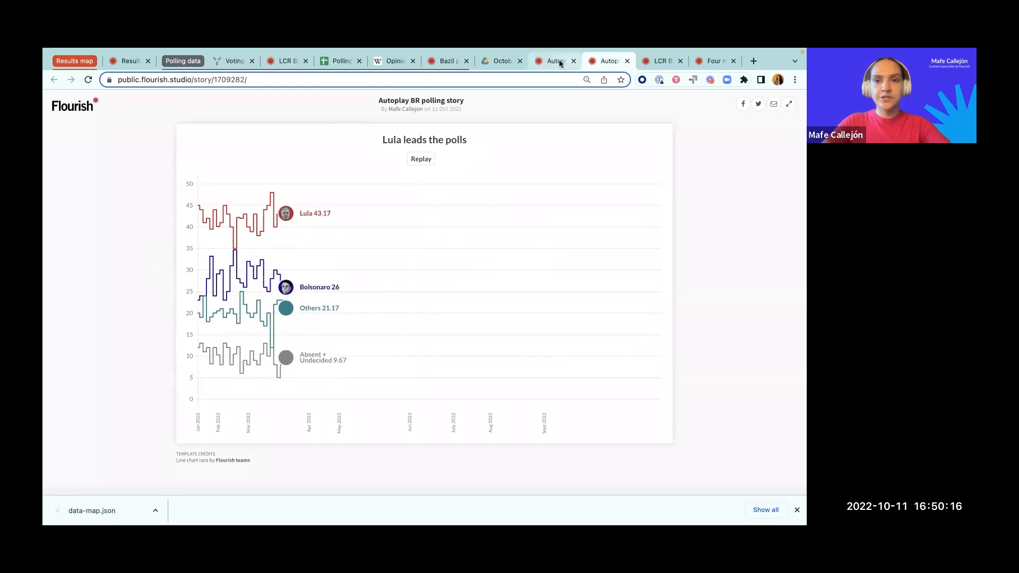
Step: Close the public page, set the second slide's duration to 1 second, and republish the story
click(627, 61)
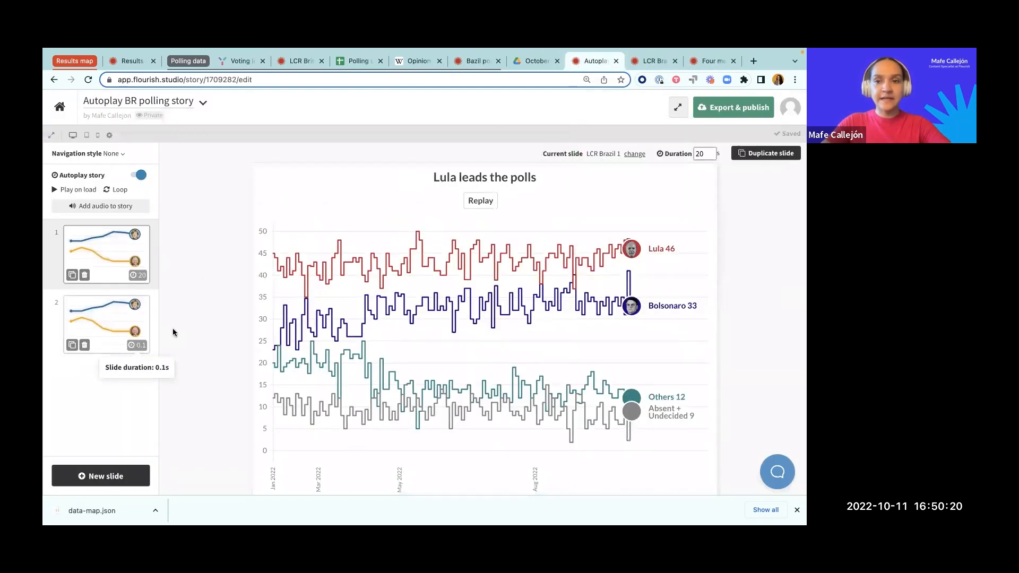
click(104, 330)
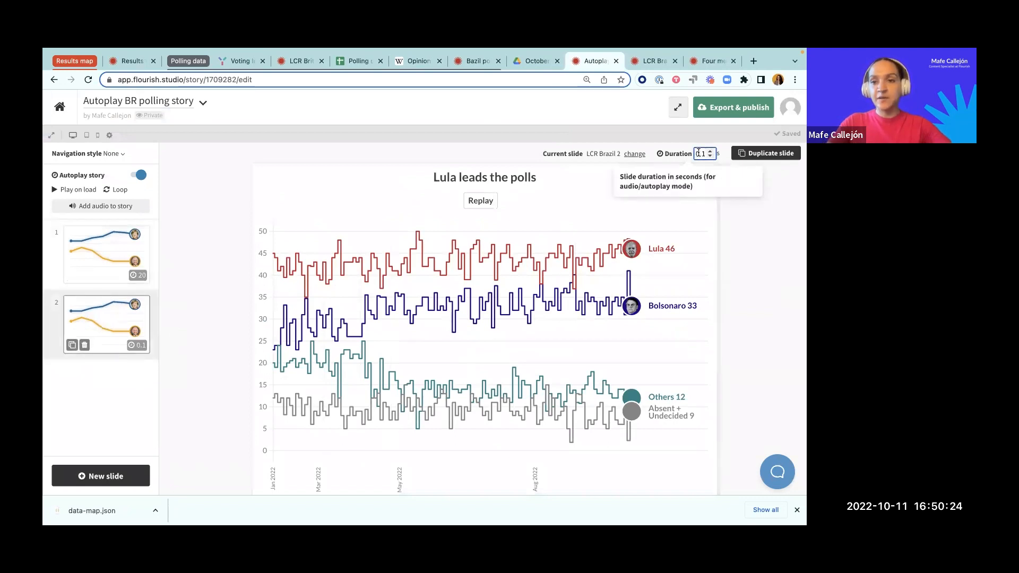
click(708, 219)
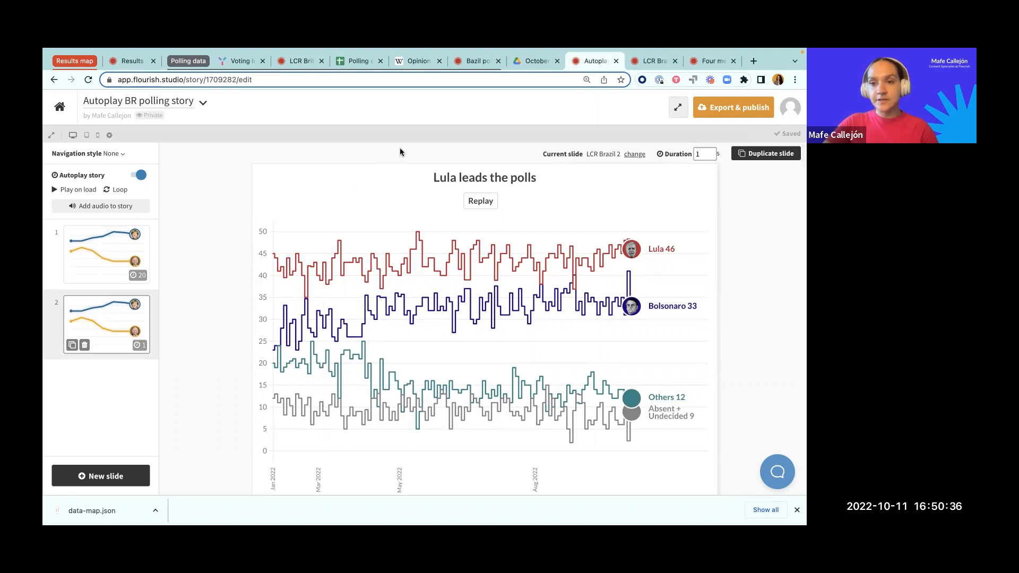
click(762, 109)
click(702, 142)
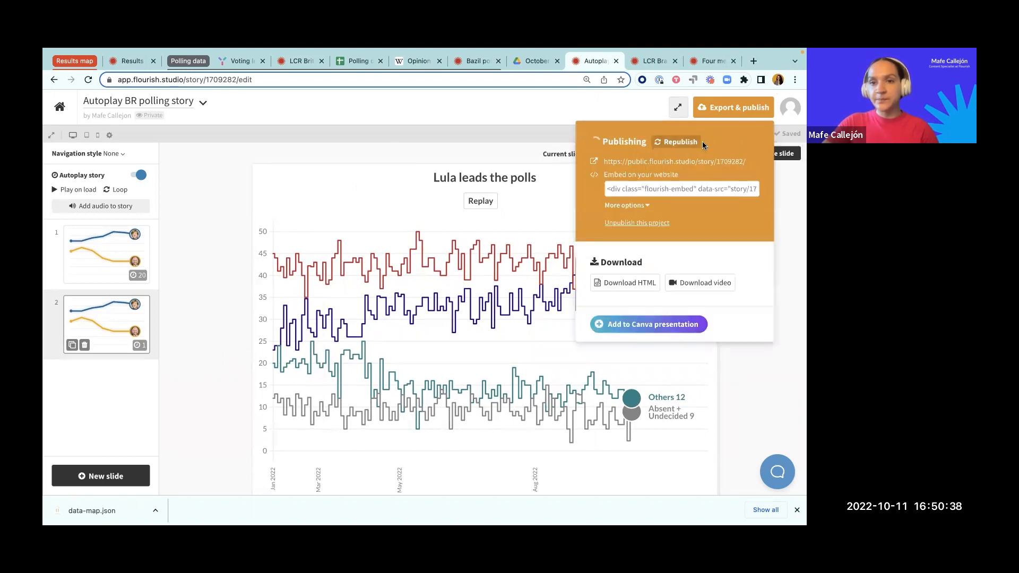
Step: Switch to the slideshow, view the "Customizing your chart (LBP)" slide, and return to the browser
key(ctrl+Left)
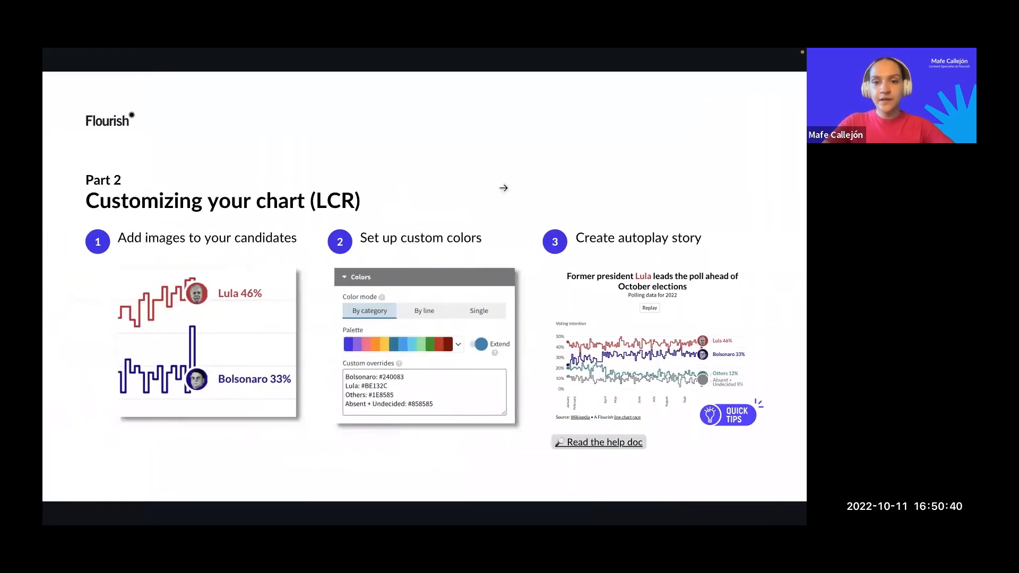
click(606, 142)
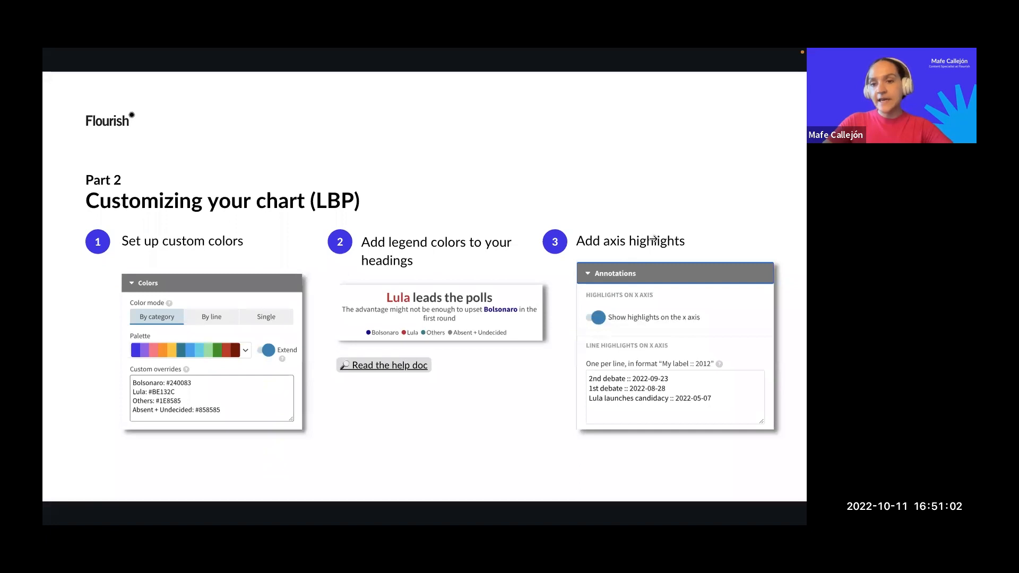
key(ctrl+Right)
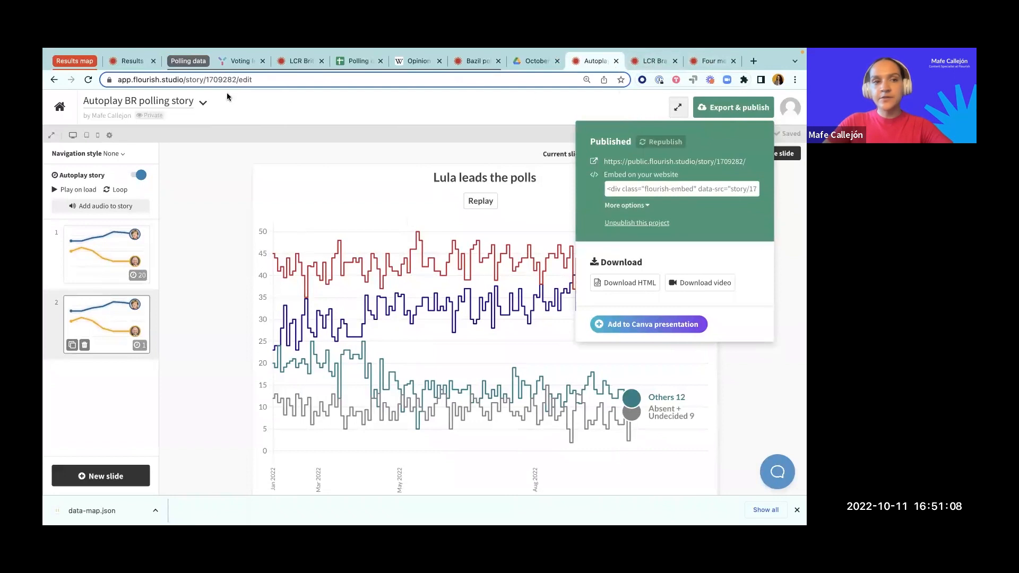
Step: Leave the story editor and create a new line chart visualisation in the "Elections — Webinar" project folder
click(62, 108)
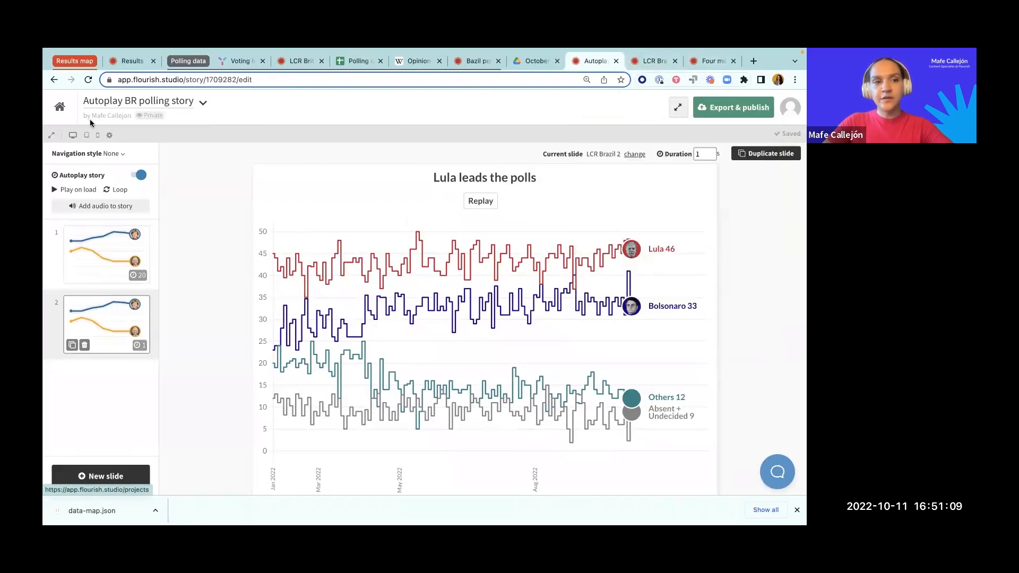
click(60, 110)
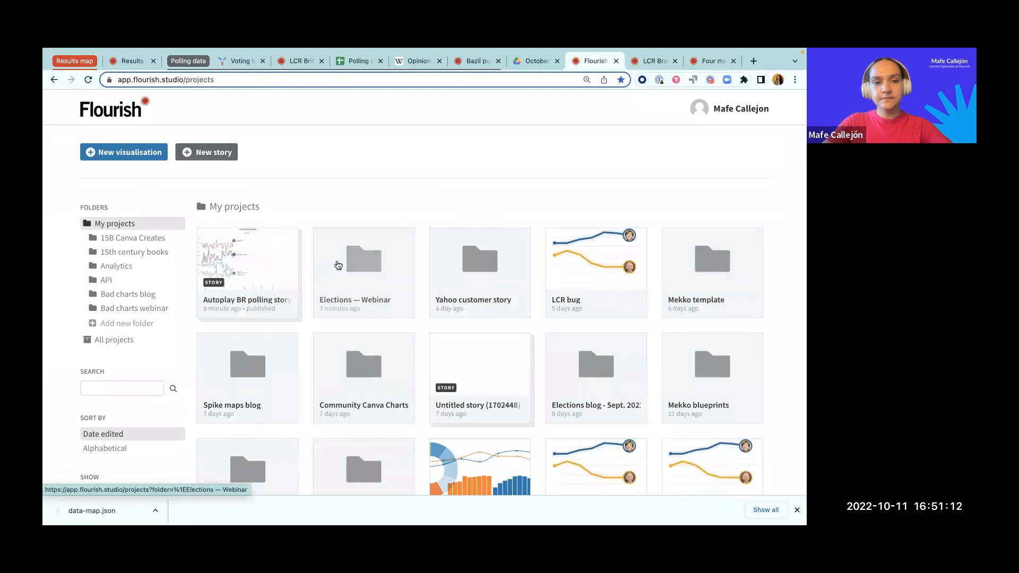
click(339, 266)
click(123, 152)
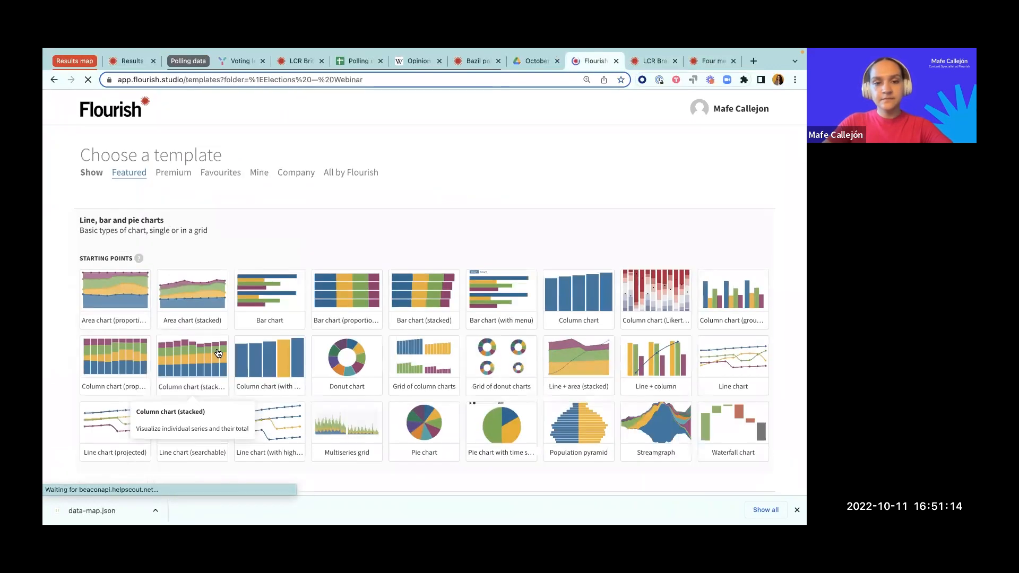
scroll(218, 353, down, 3)
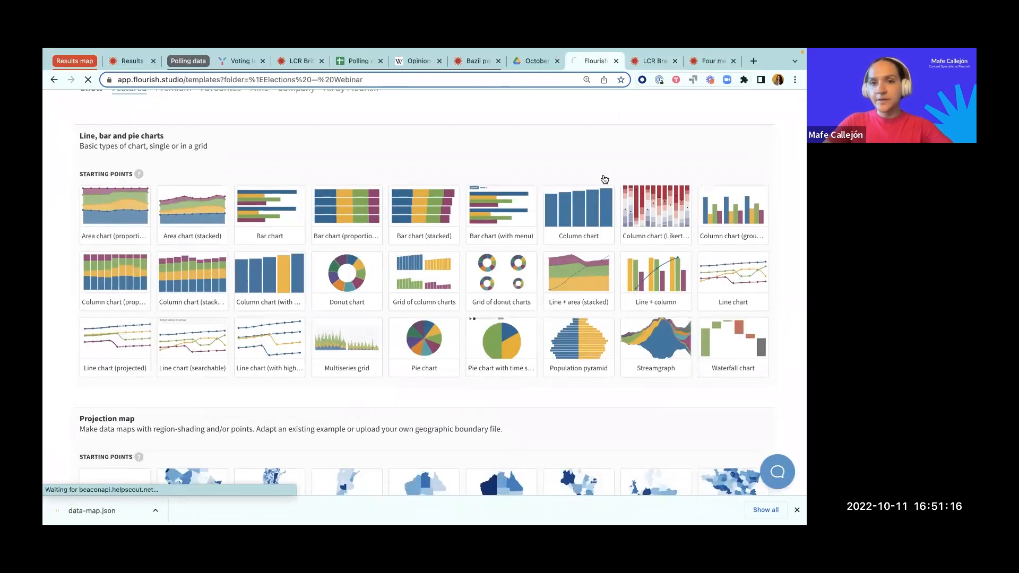
click(309, 151)
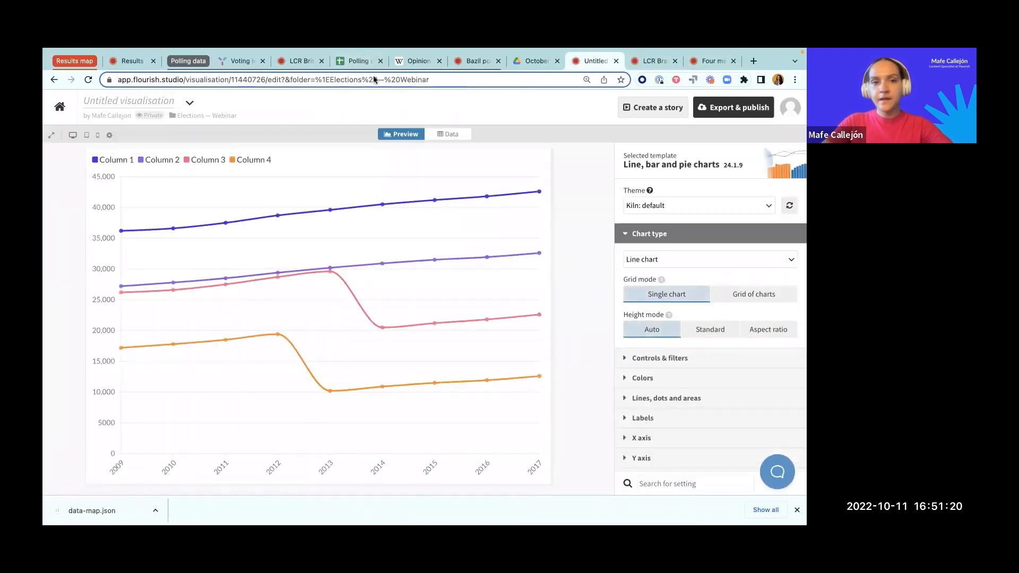
Step: Copy columns A to E of the "Brazil old polling data" sheet in Google Sheets and return to the new Flourish chart
click(353, 62)
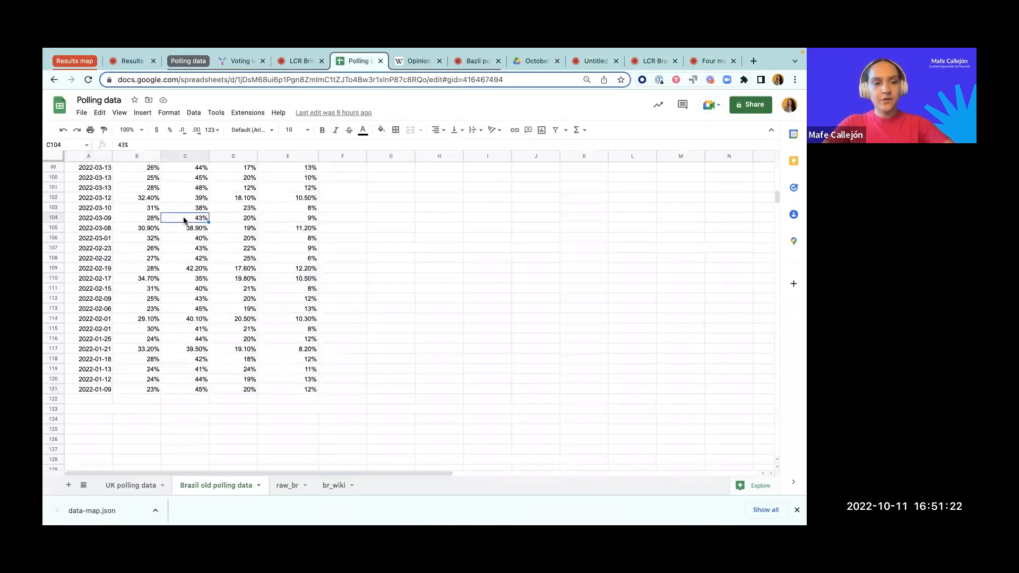
click(94, 154)
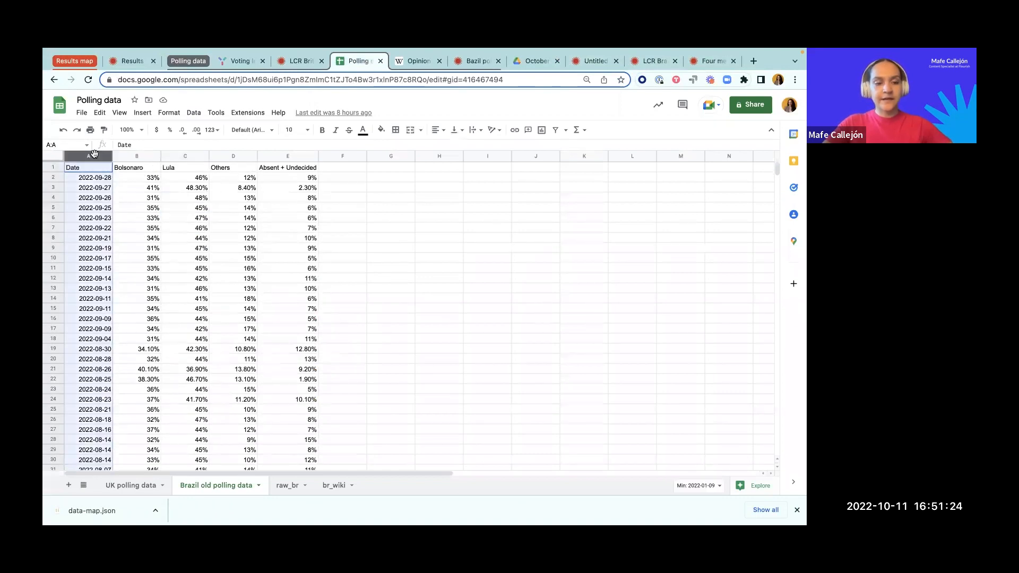
drag(94, 154, 288, 155)
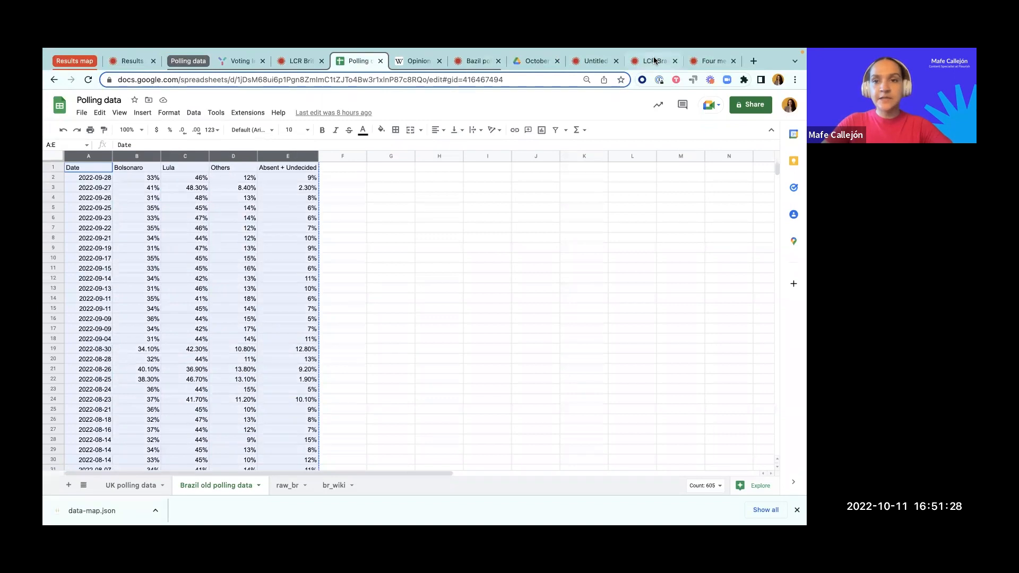
click(711, 62)
click(584, 61)
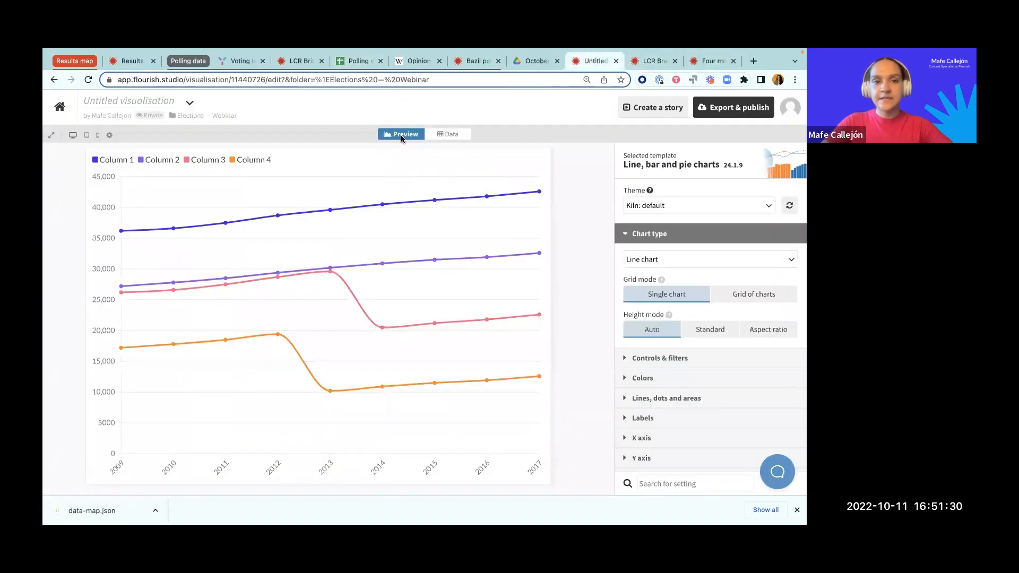
Step: Replace the chart's sample data with the copied polling data starting at cell A1, check the rows, and preview the chart
click(448, 134)
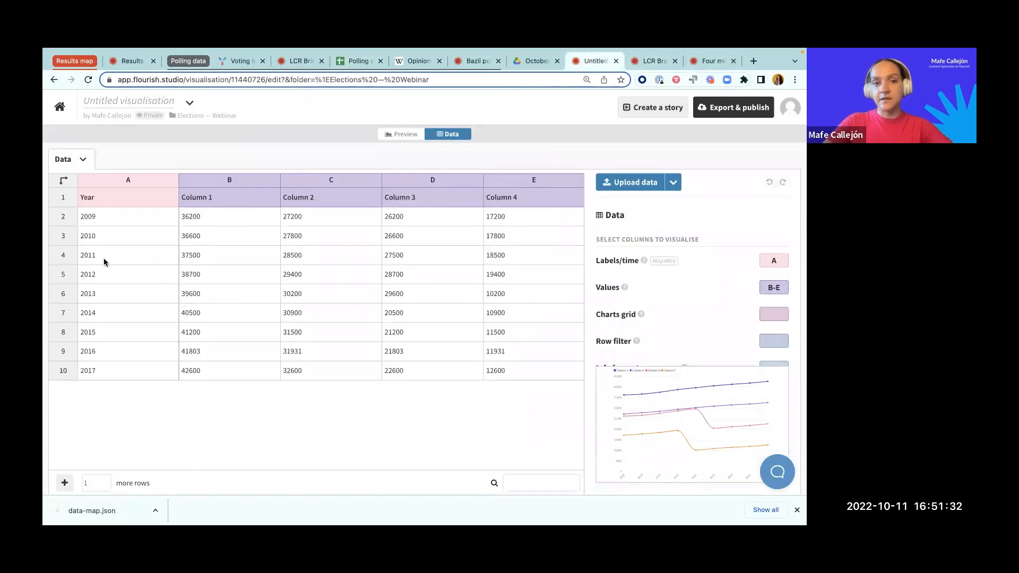
click(83, 159)
click(86, 228)
click(103, 199)
key(ctrl+v)
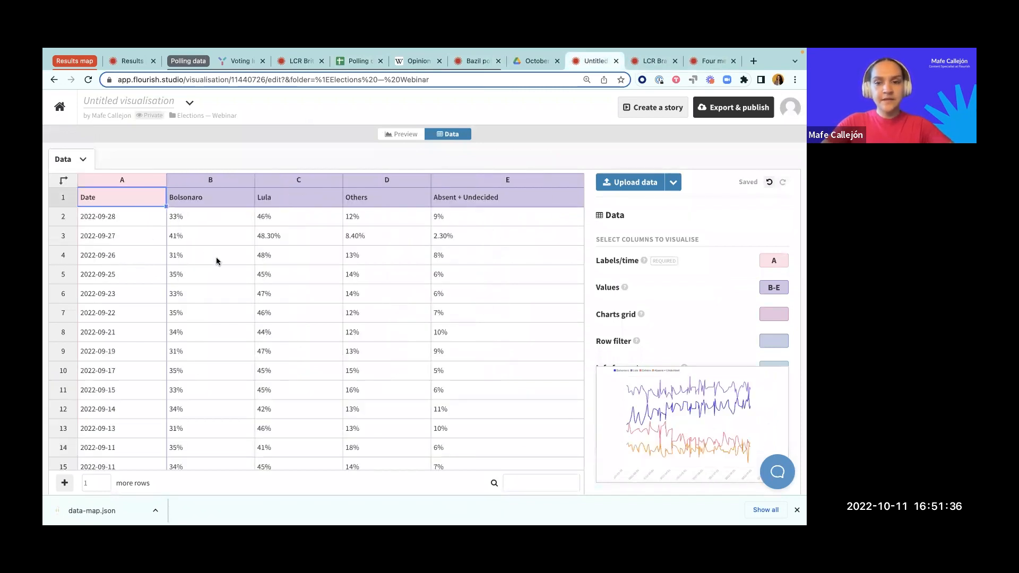
scroll(216, 257, down, 4)
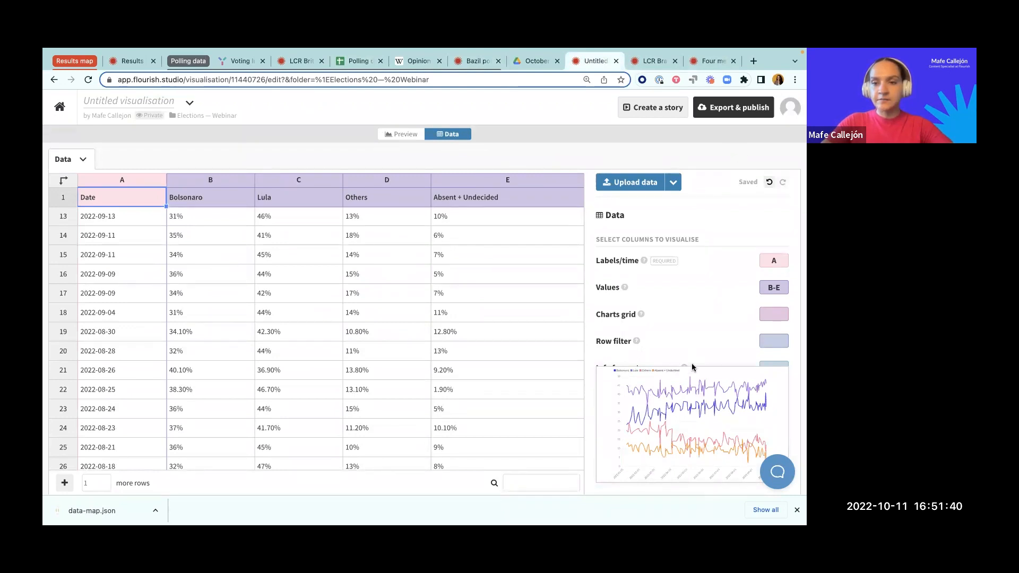
scroll(642, 305, down, 1)
scroll(742, 300, up, 1)
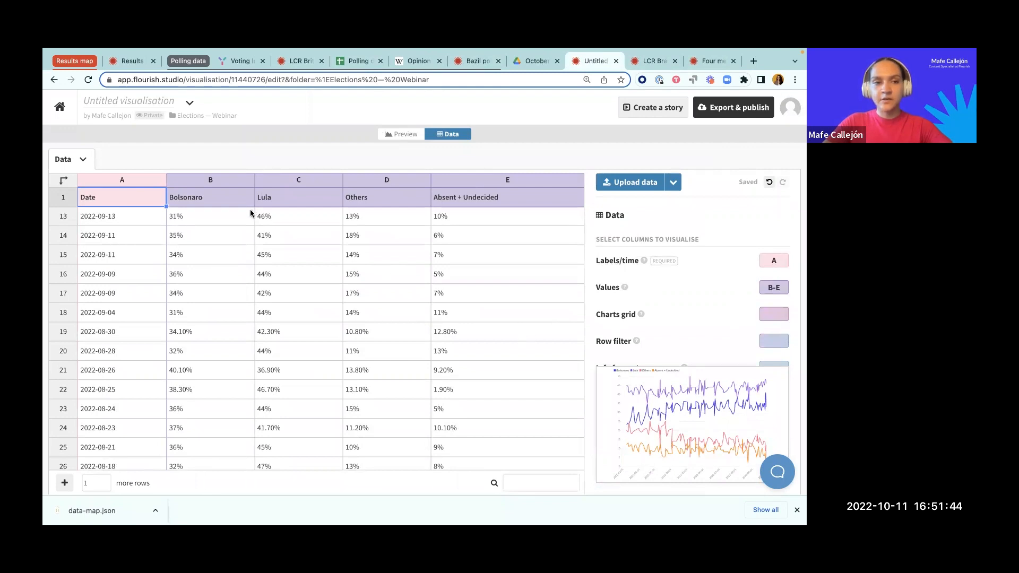
click(402, 133)
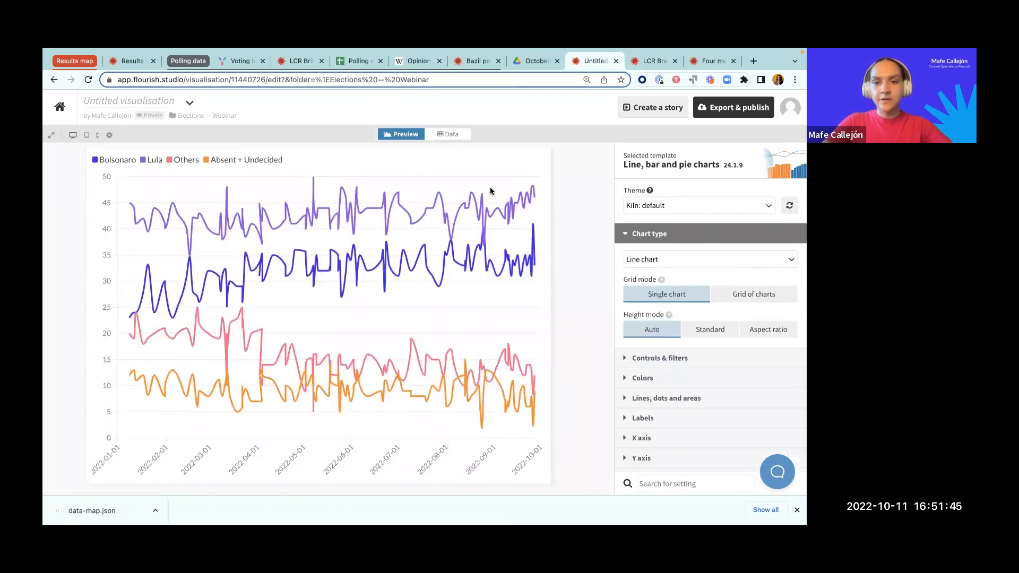
Step: Set the chart's line curve to Step and the line width to 0.15
click(658, 238)
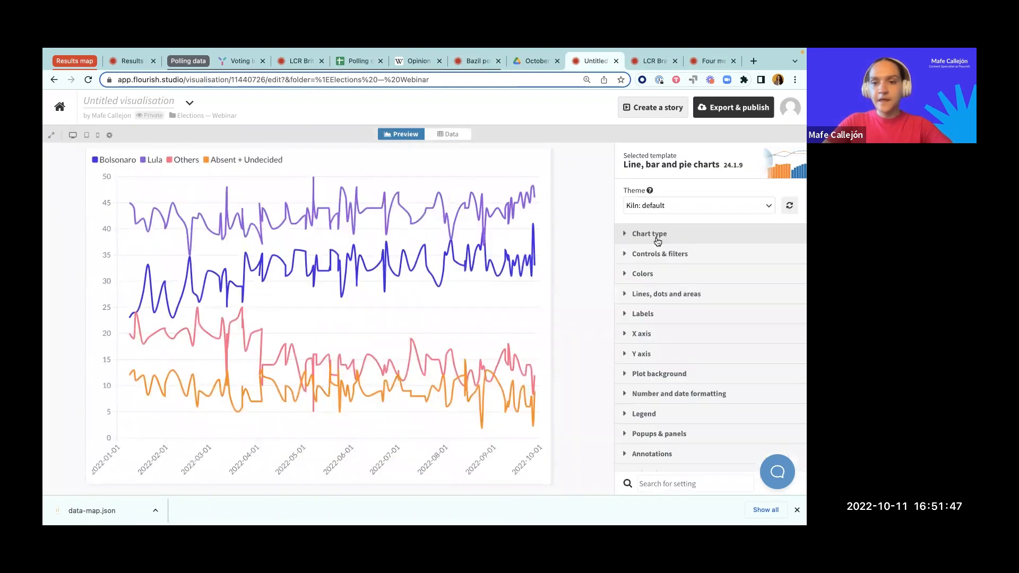
click(656, 294)
click(755, 245)
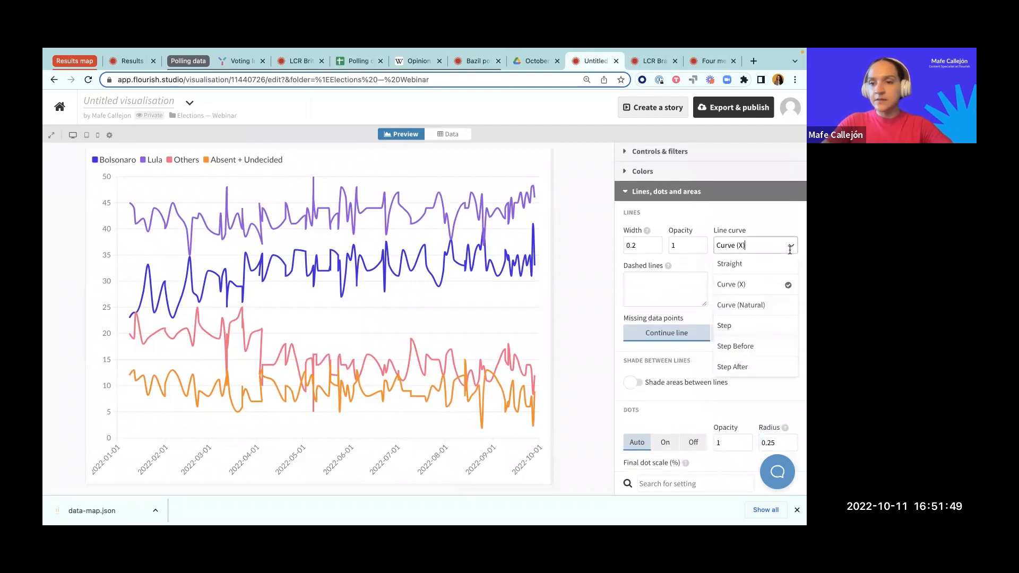
click(744, 316)
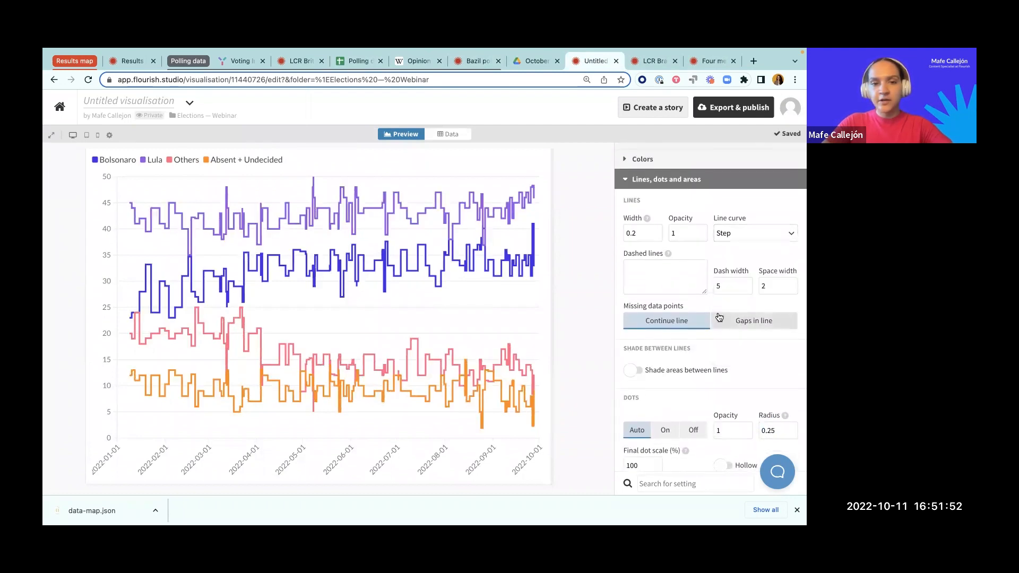
scroll(690, 308, up, 2)
click(646, 289)
text(15)
click(590, 282)
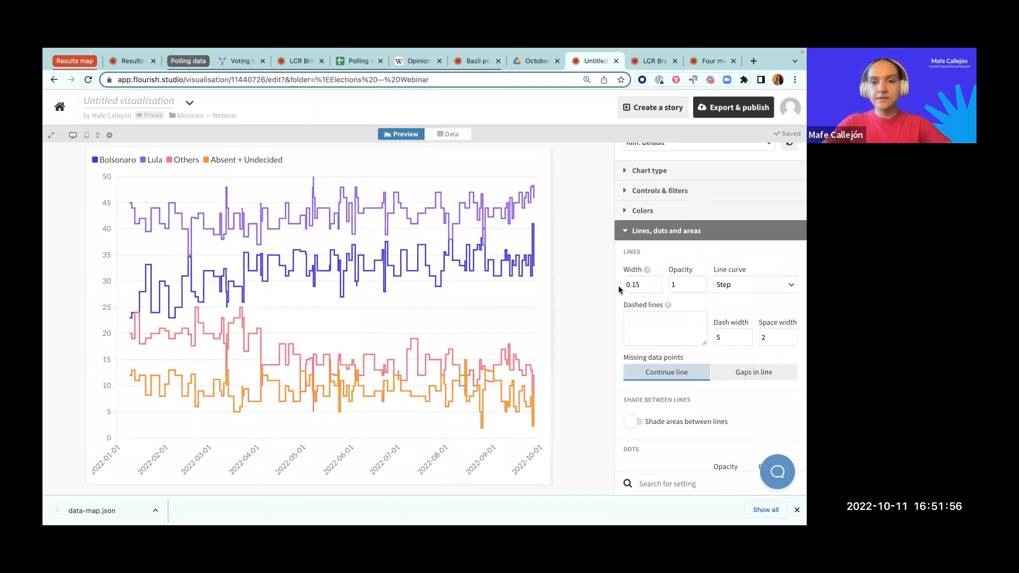
click(640, 232)
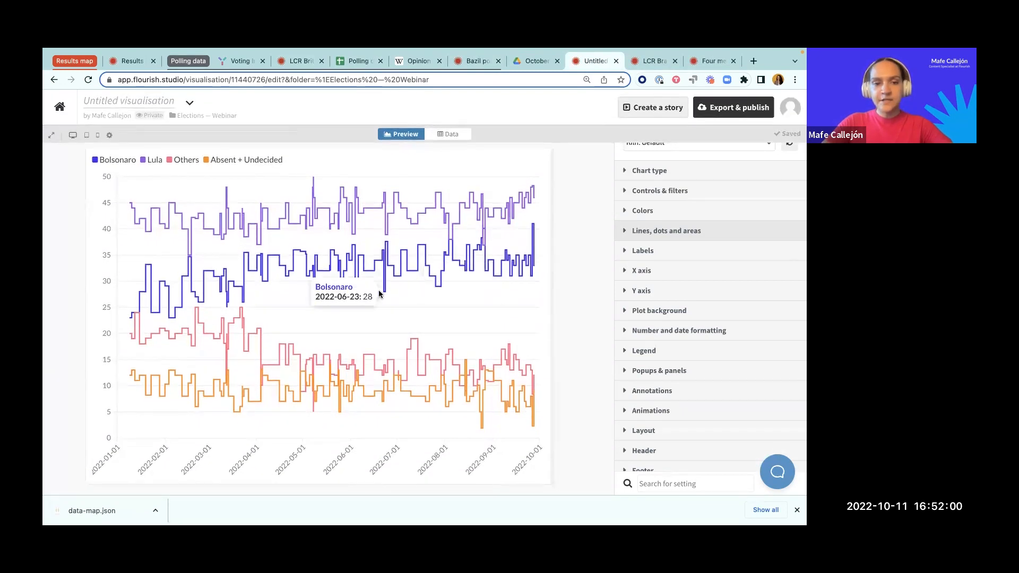
Step: Add the custom color overrides from the TextEdit notes: Bolsonaro #240083, Lula #BE132C, Others #1E8585, Absent + Undecided #858585
key(ctrl+Up)
click(144, 398)
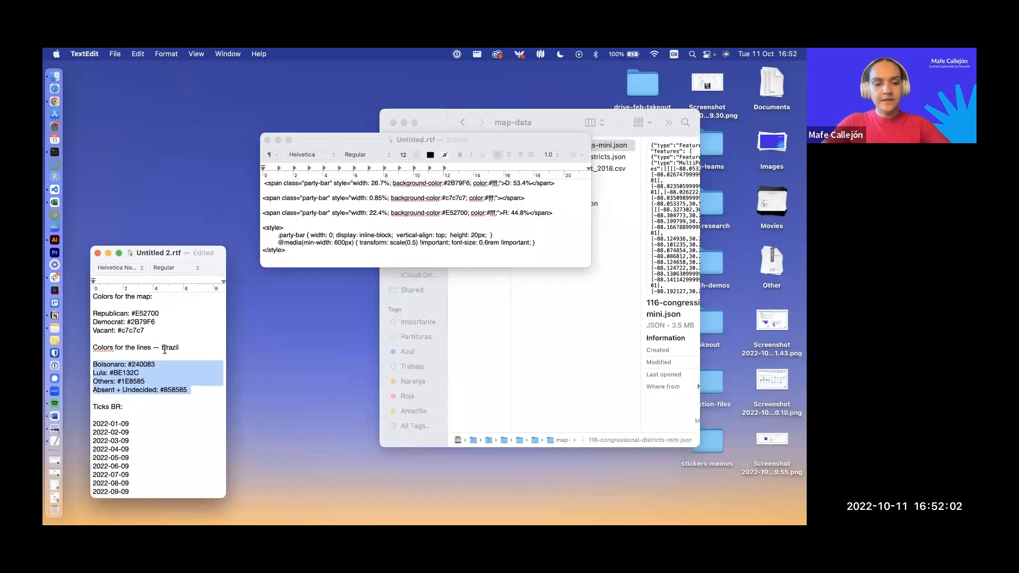
key(ctrl+Up)
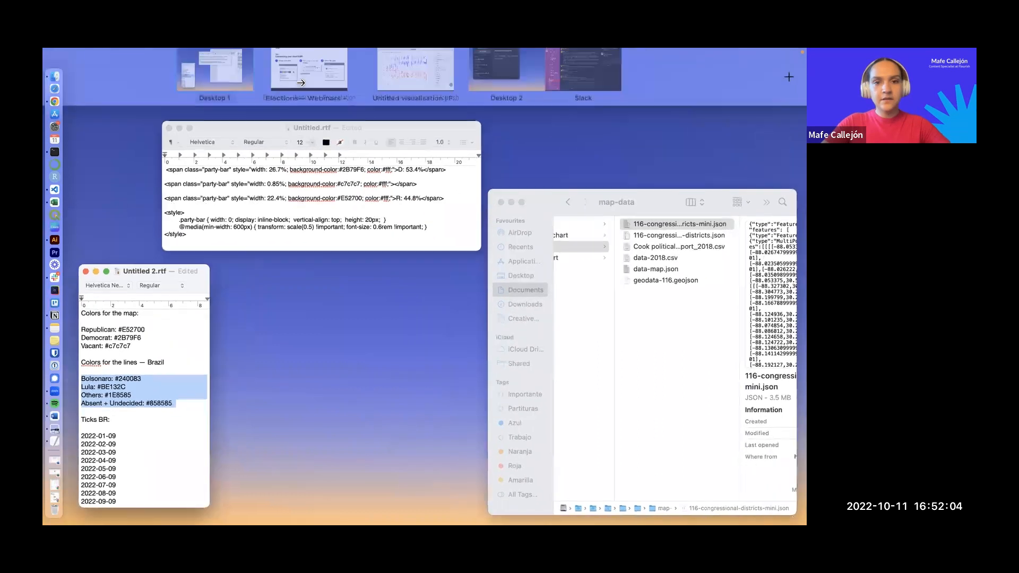
click(300, 83)
key(ctrl+Right)
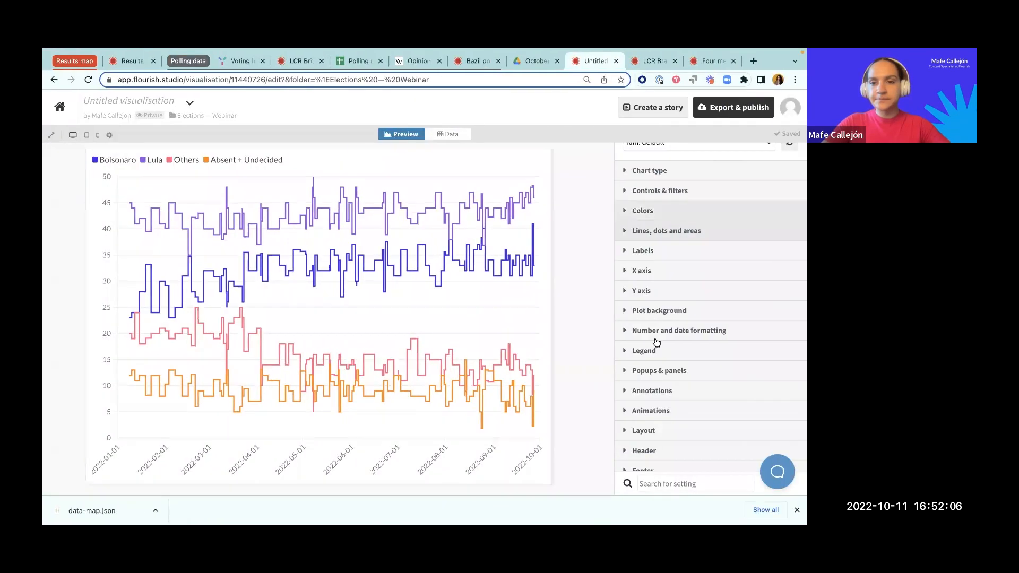
click(653, 212)
click(652, 285)
text(Bolsonaro: #240083 Lula: #BE132C Others: #1E8585 Absent + Undecided: #858585)
click(589, 268)
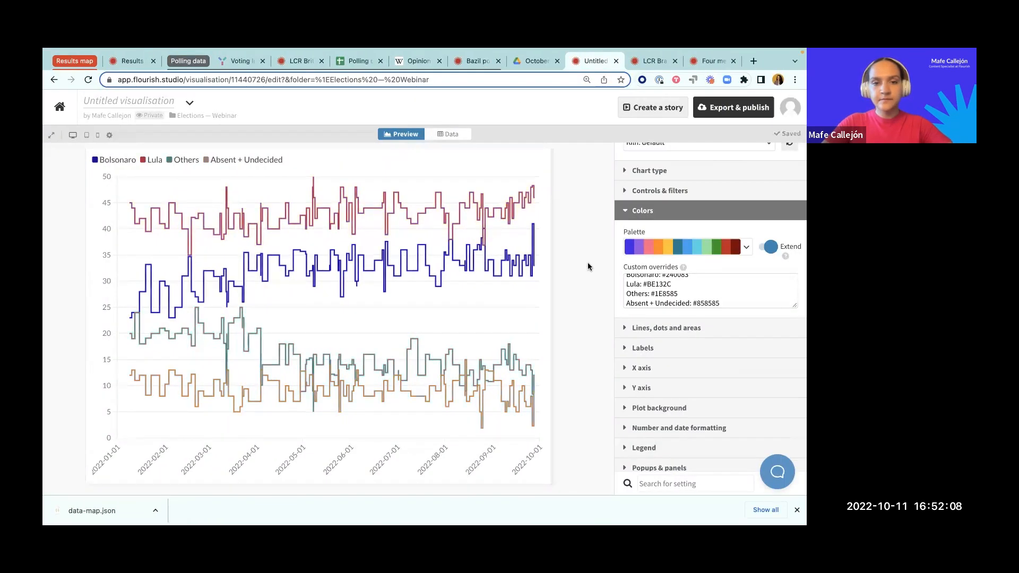
scroll(668, 314, up, 1)
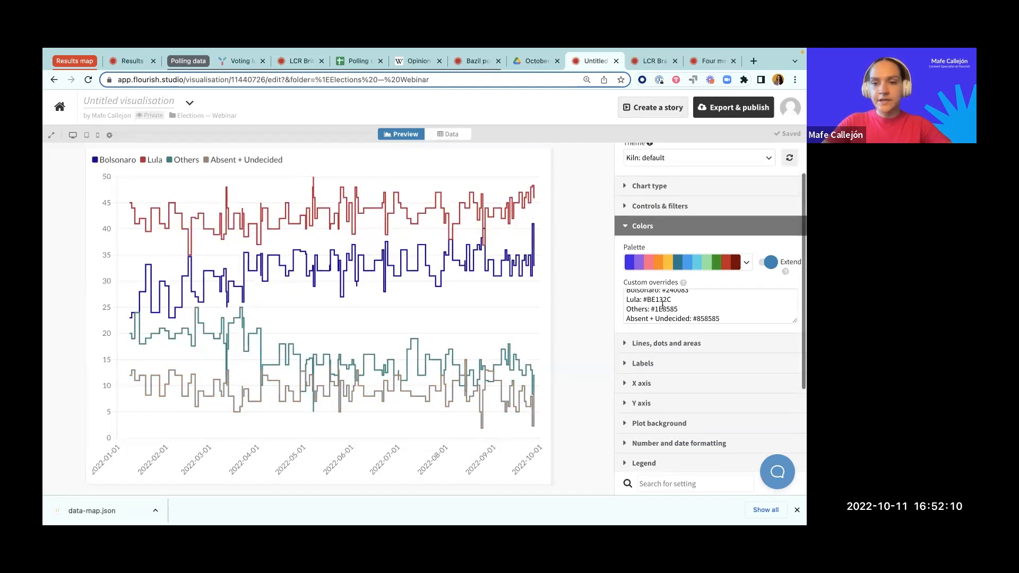
click(633, 225)
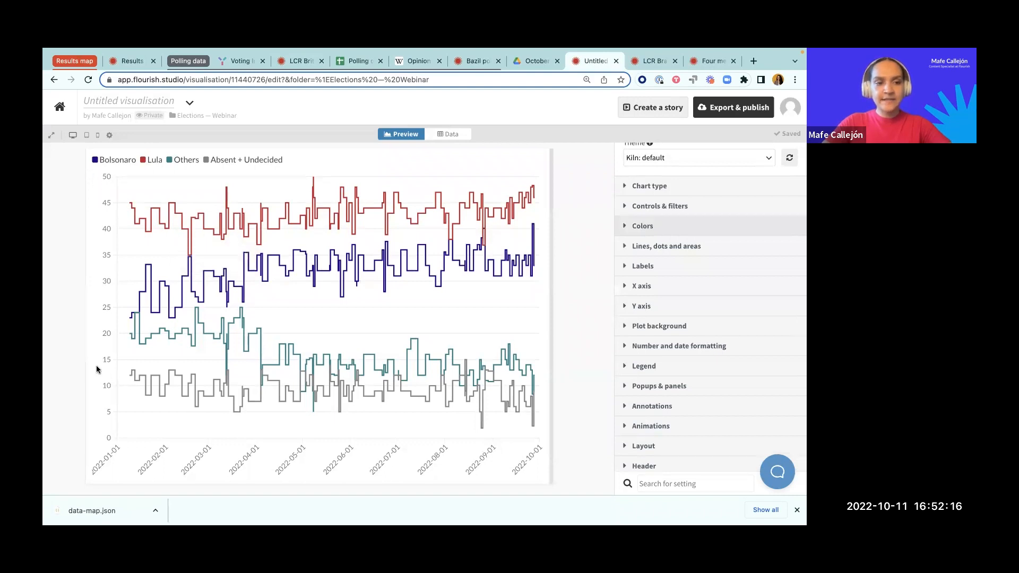
Step: Add a % suffix to the chart's main number styling
click(674, 346)
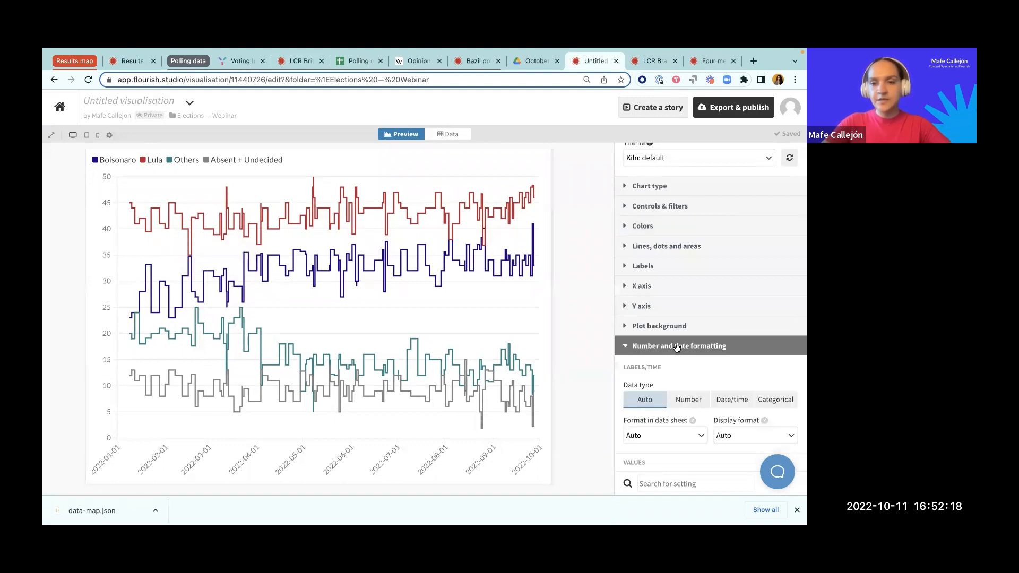
click(683, 412)
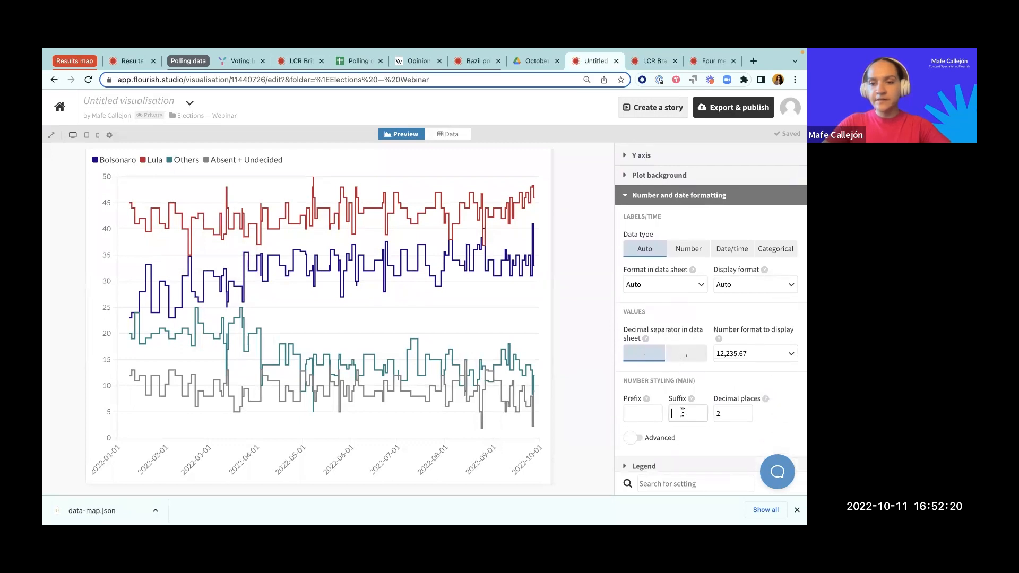
click(585, 365)
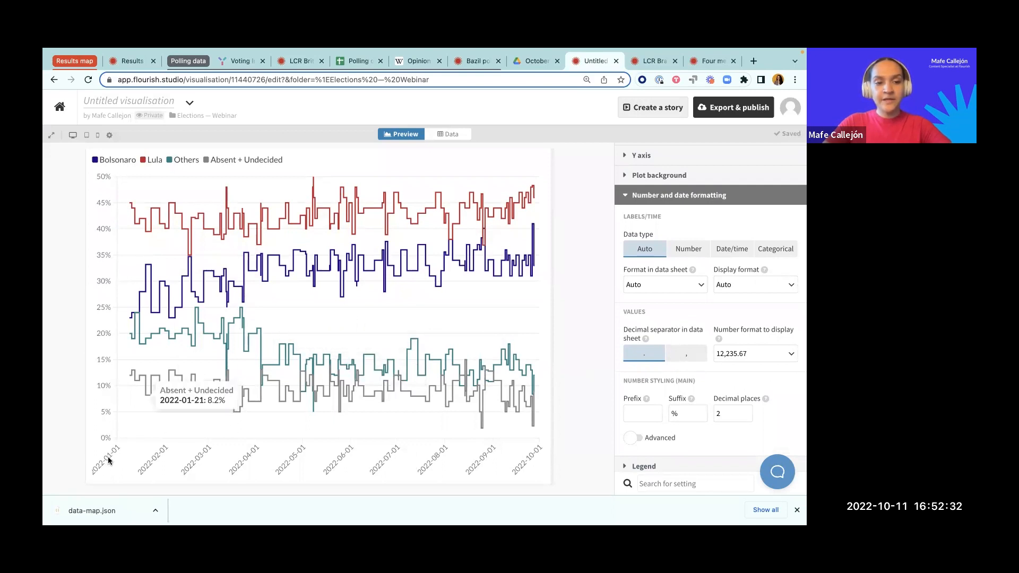
Step: Set the data sheet date format to 1986-01-28 and the display date format to Jan 1986
click(699, 283)
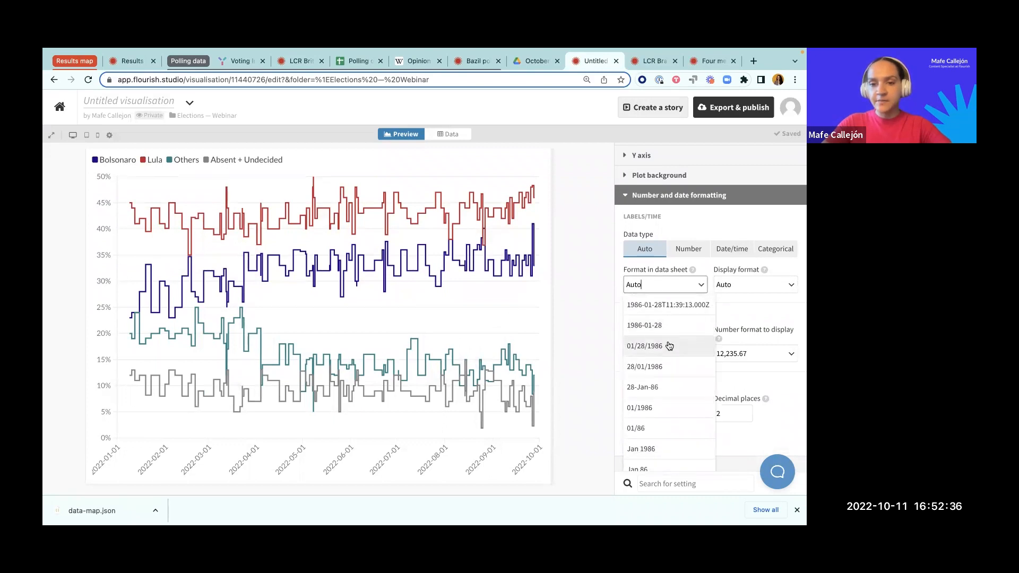
click(644, 325)
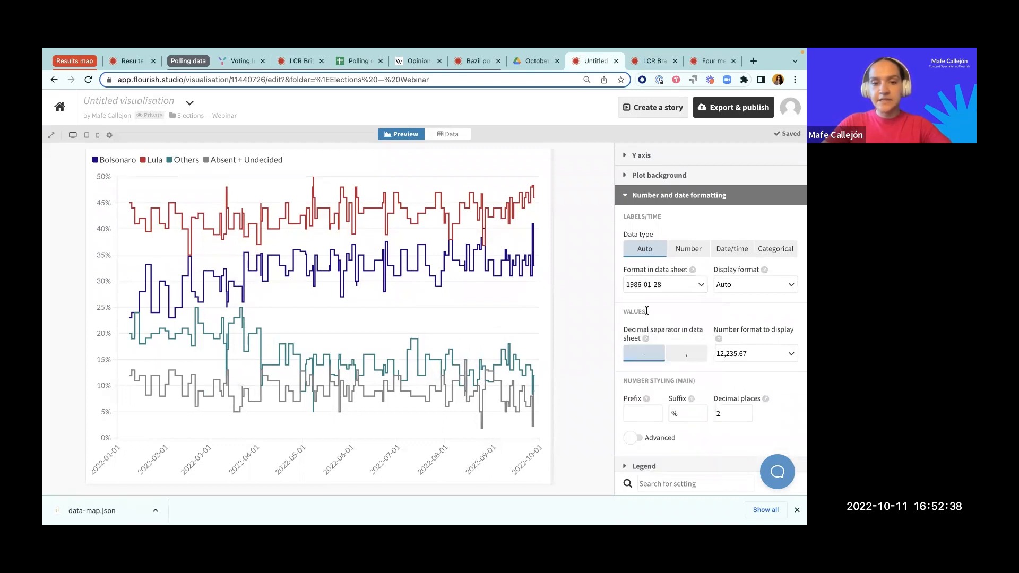
click(771, 283)
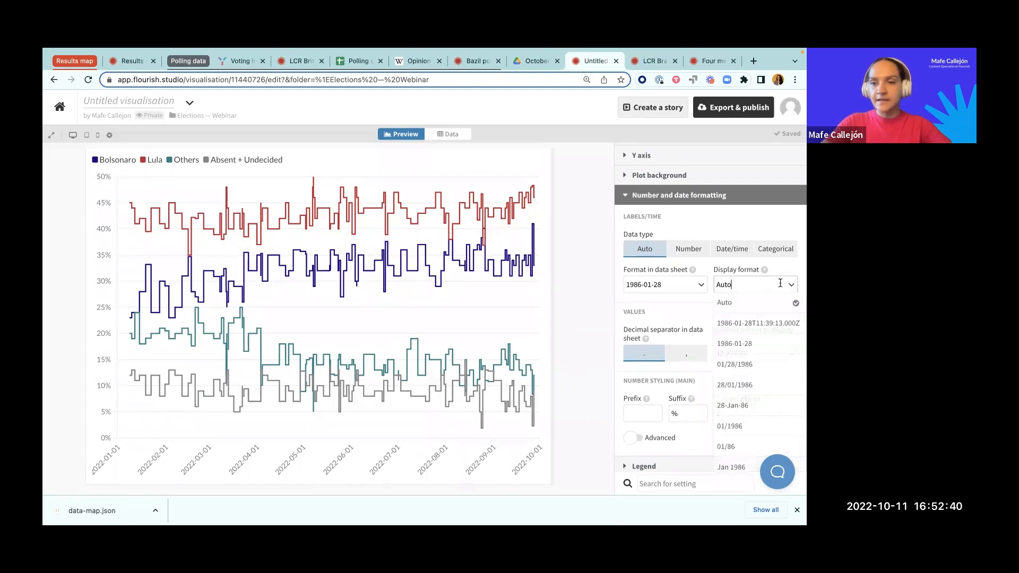
scroll(753, 372, down, 3)
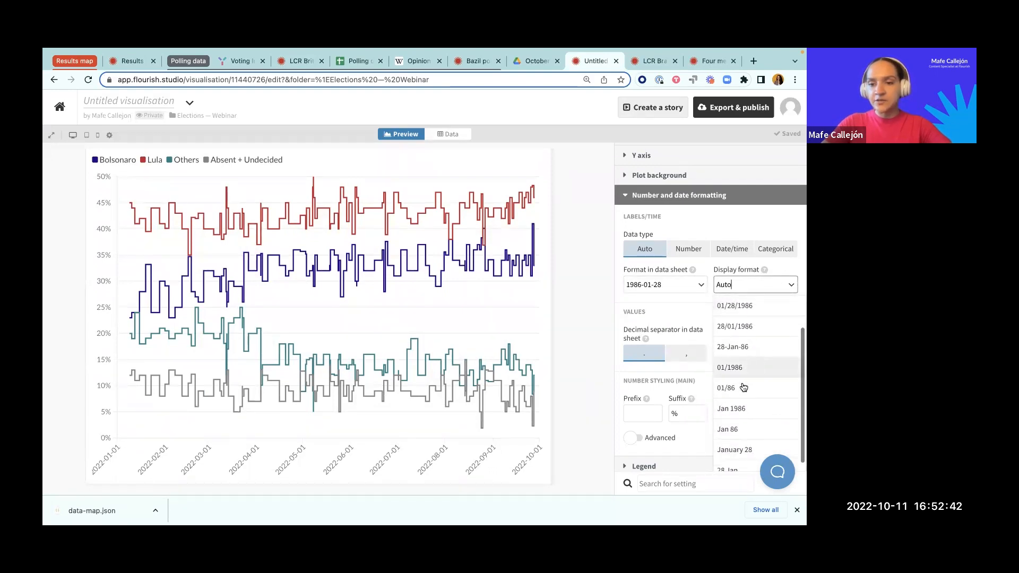
click(736, 407)
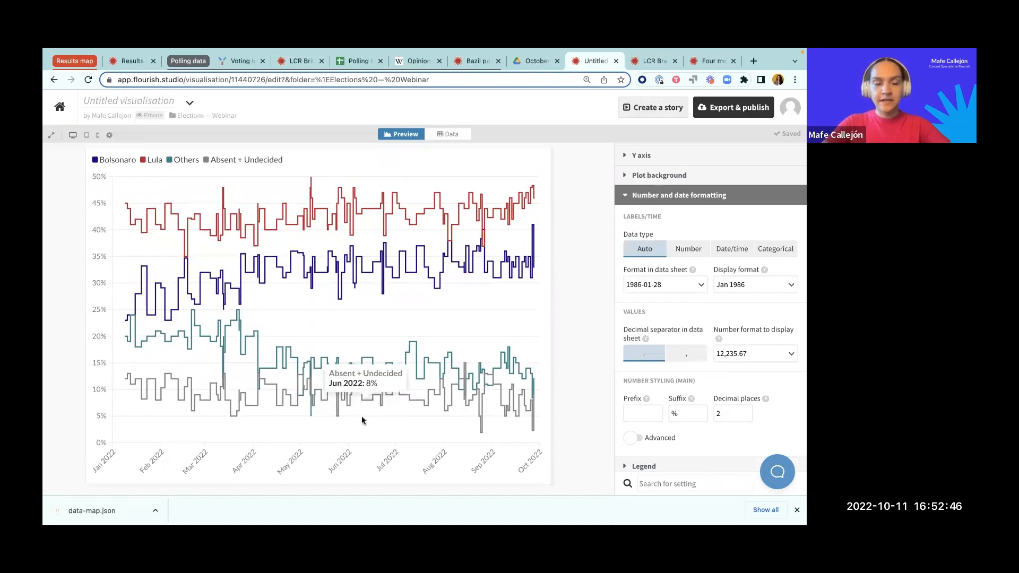
scroll(647, 319, up, 3)
click(646, 286)
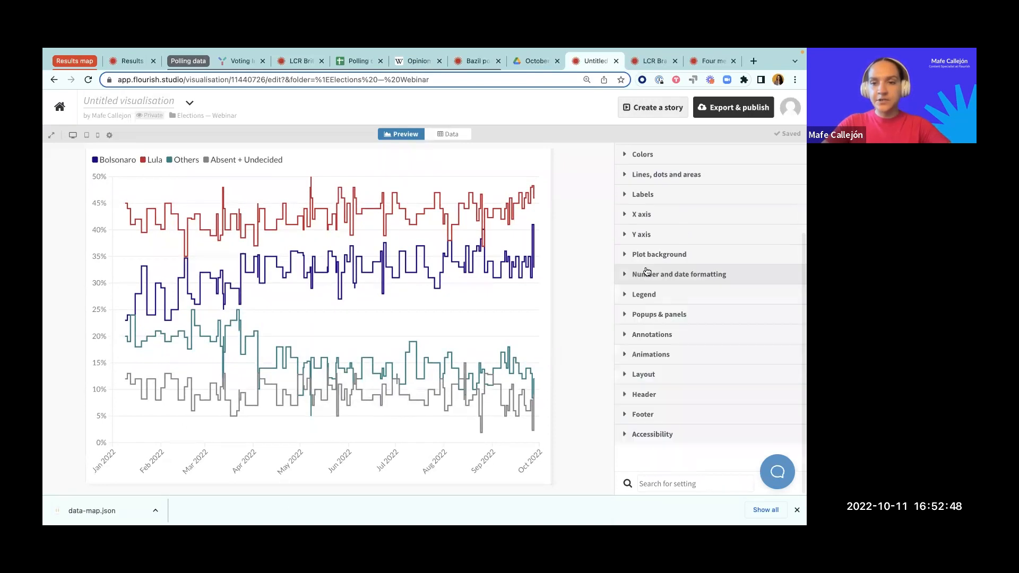
Step: Turn on styling for the X axis title and for the X axis ticks and labels
scroll(647, 266, up, 1)
click(645, 257)
scroll(658, 351, down, 4)
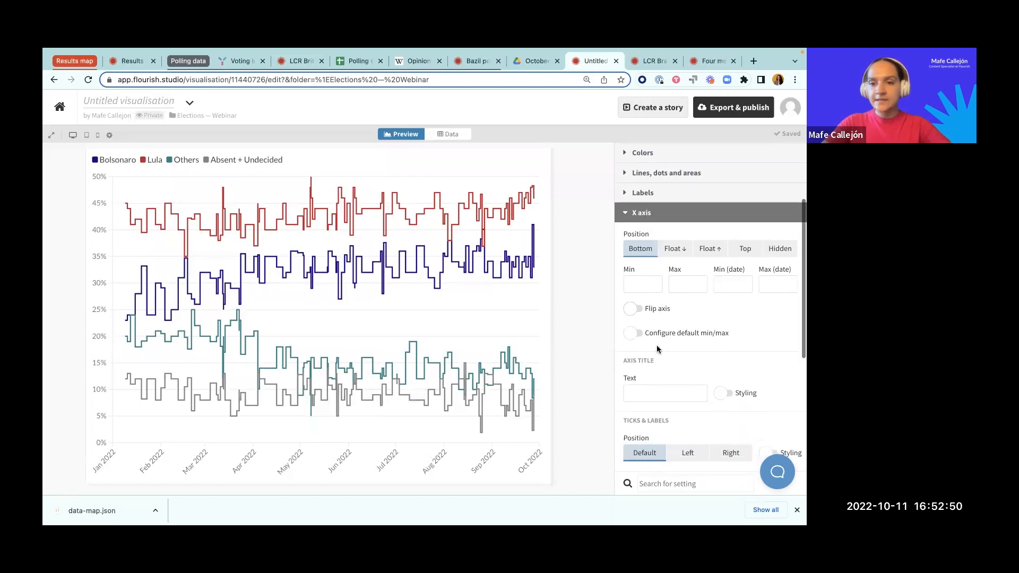
scroll(677, 333, down, 2)
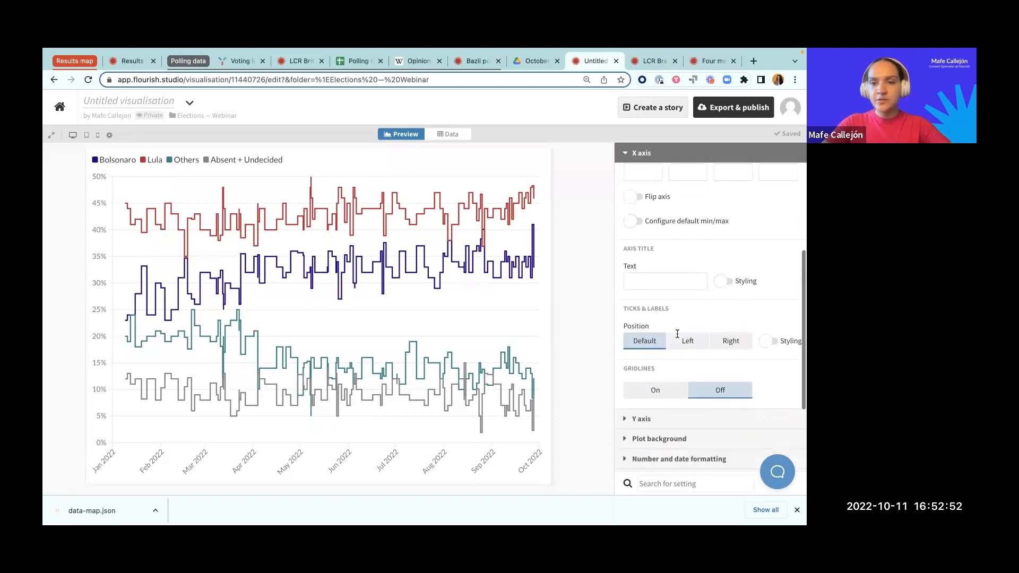
scroll(679, 338, up, 4)
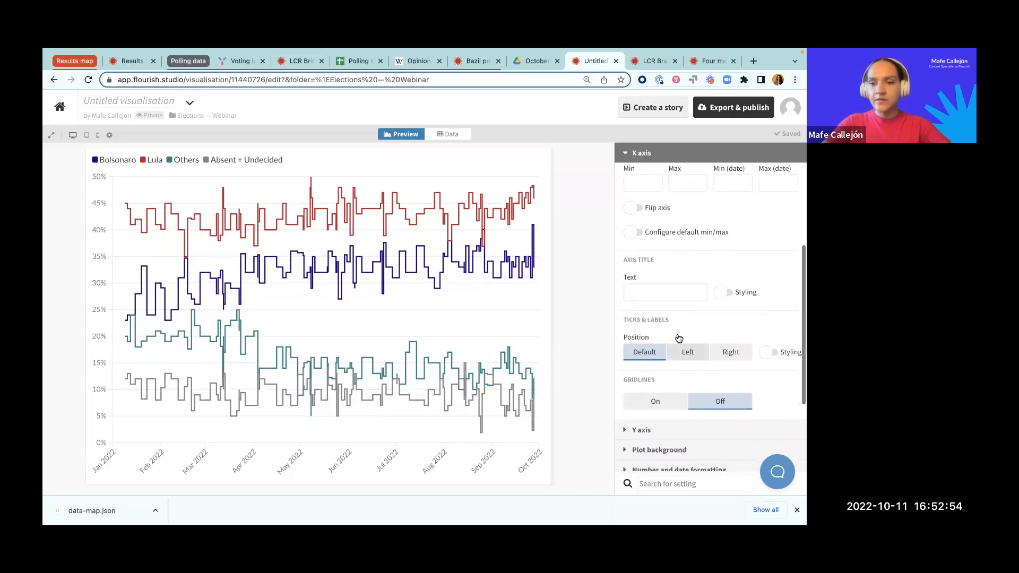
scroll(677, 336, down, 3)
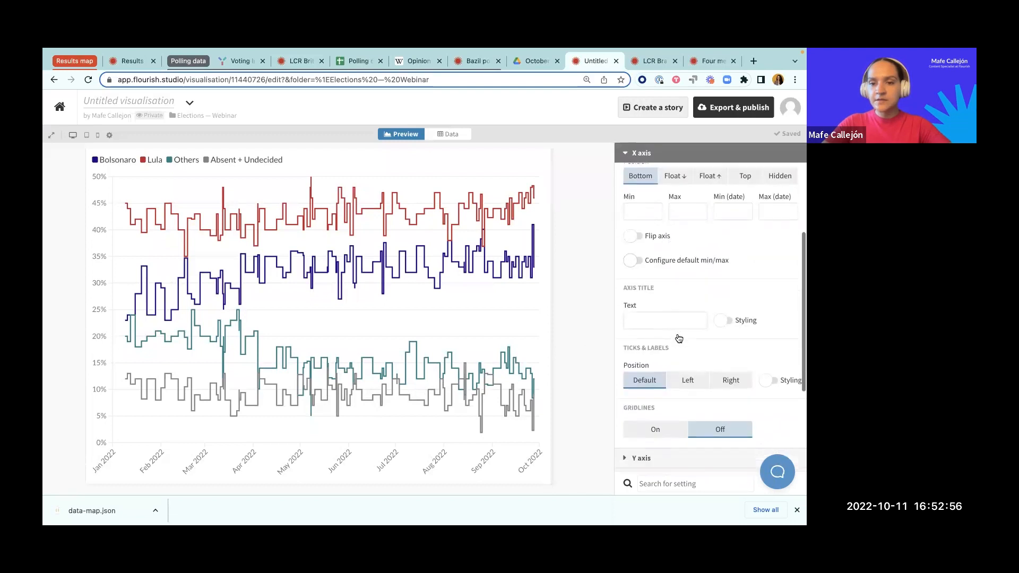
scroll(677, 333, down, 2)
scroll(661, 370, up, 5)
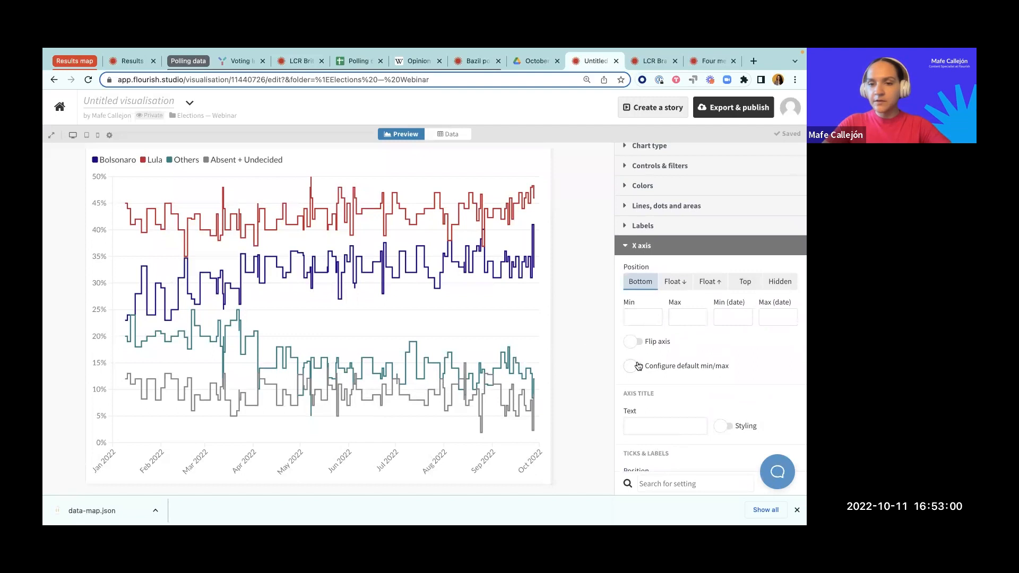
scroll(636, 367, down, 2)
scroll(711, 356, down, 1)
click(725, 348)
scroll(706, 340, down, 3)
scroll(685, 327, down, 2)
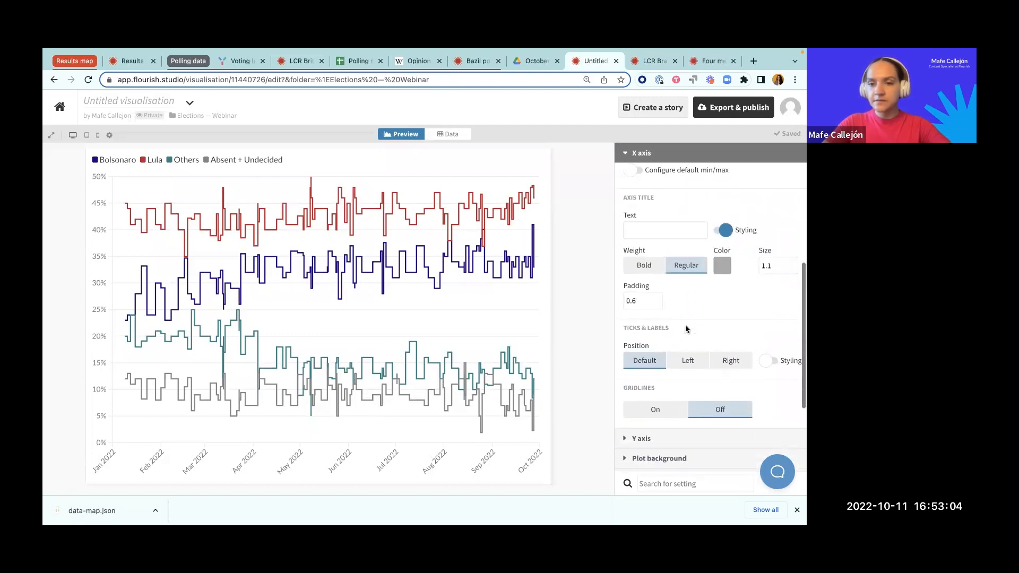
click(767, 344)
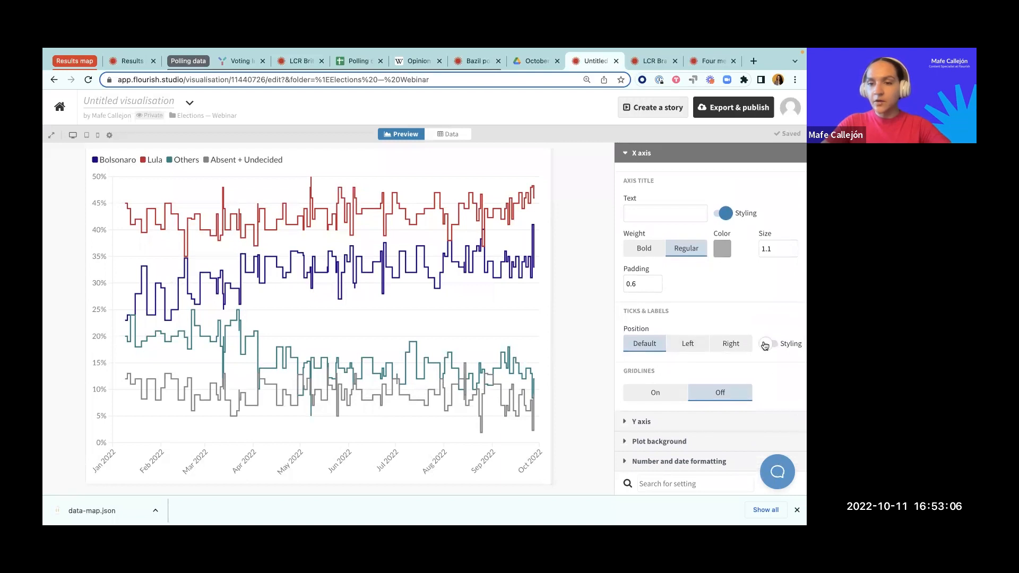
Step: Try the Custom mode for the X axis ticks to show and restore it to Auto
scroll(744, 319, down, 4)
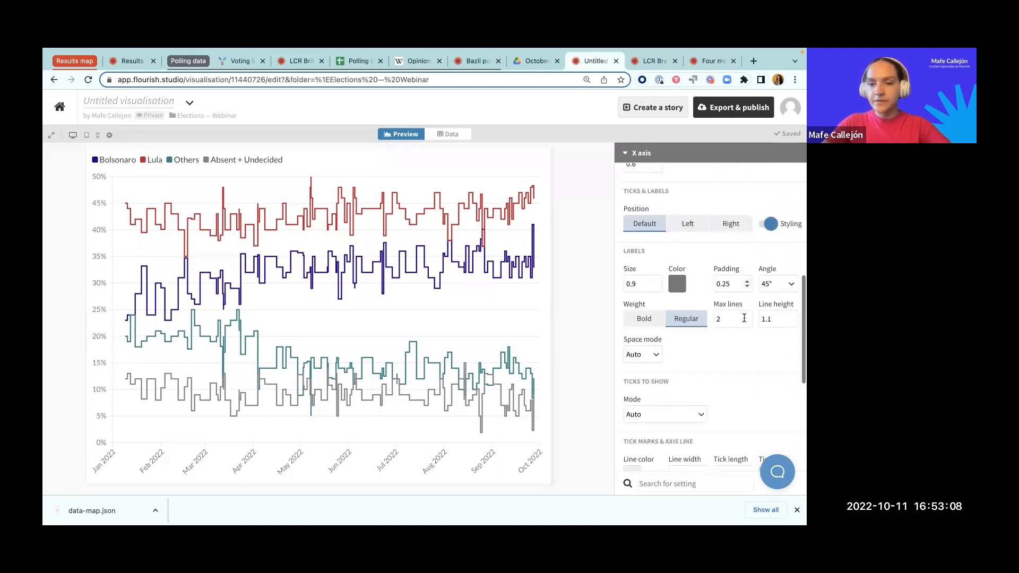
scroll(637, 345, down, 2)
click(663, 351)
click(661, 409)
click(695, 351)
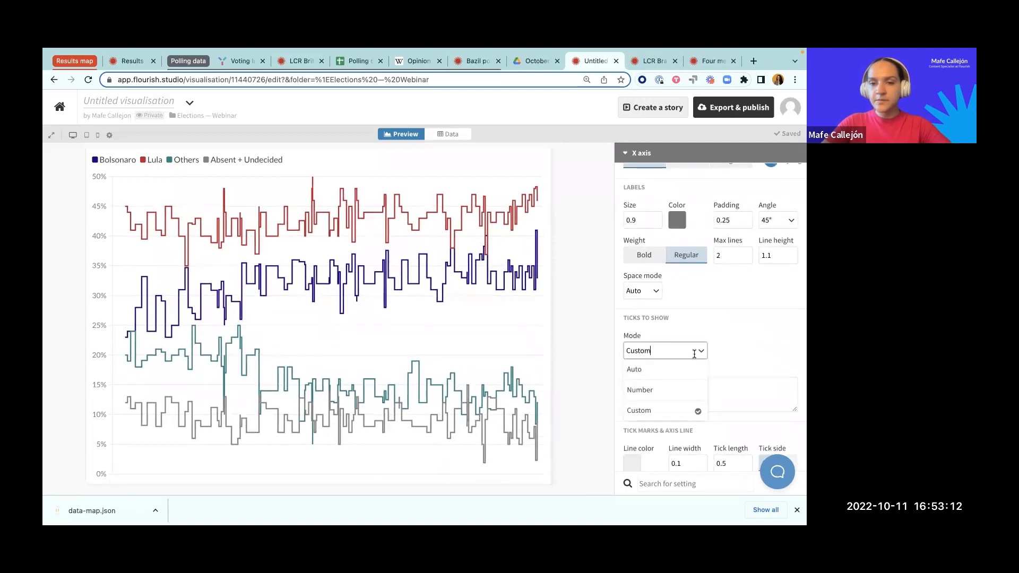
click(666, 372)
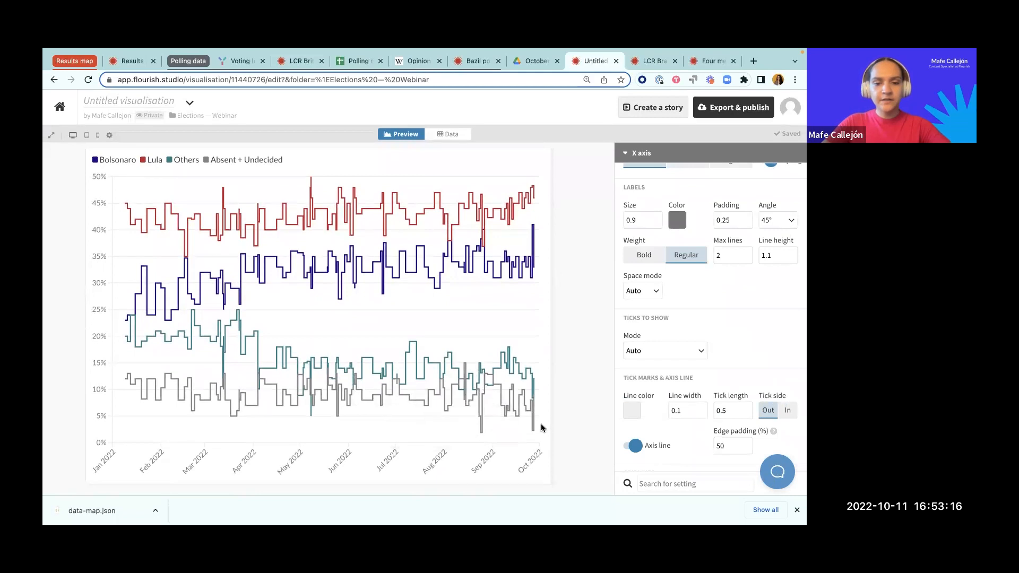
Step: Set the X axis maximum date to 2022-09-13, copied from row 13 of the data sheet
scroll(702, 318, up, 6)
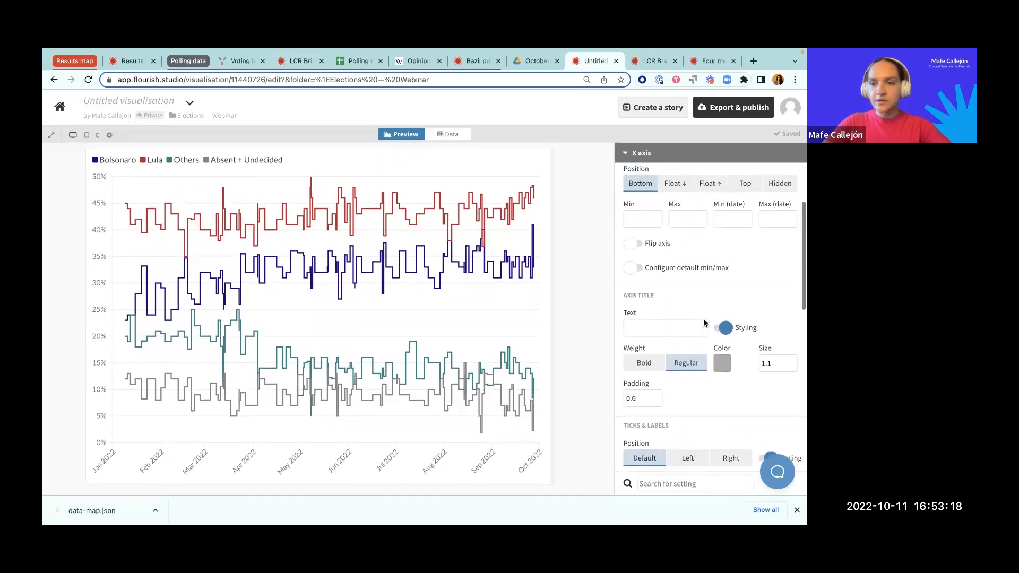
click(777, 306)
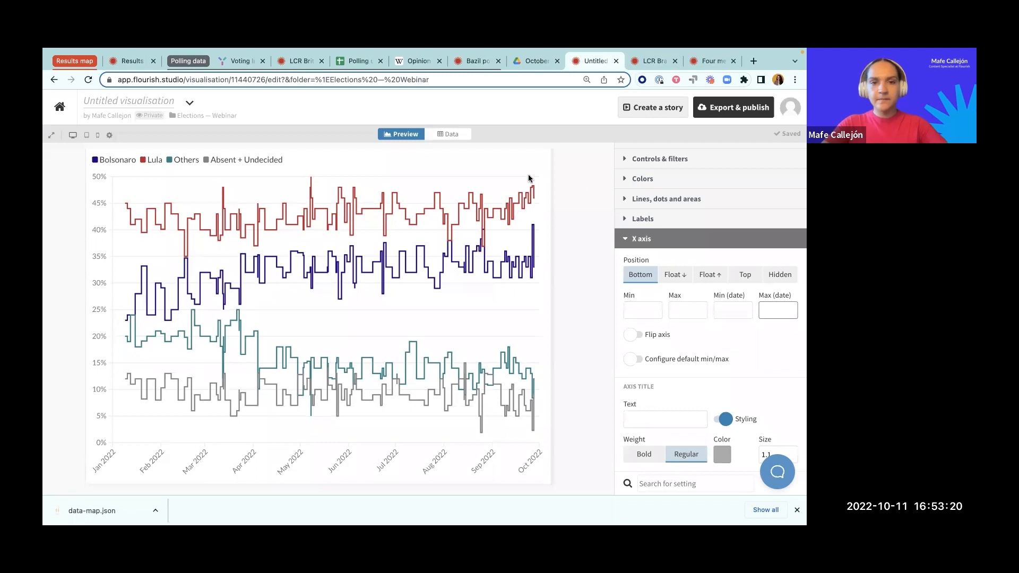
click(445, 135)
click(92, 215)
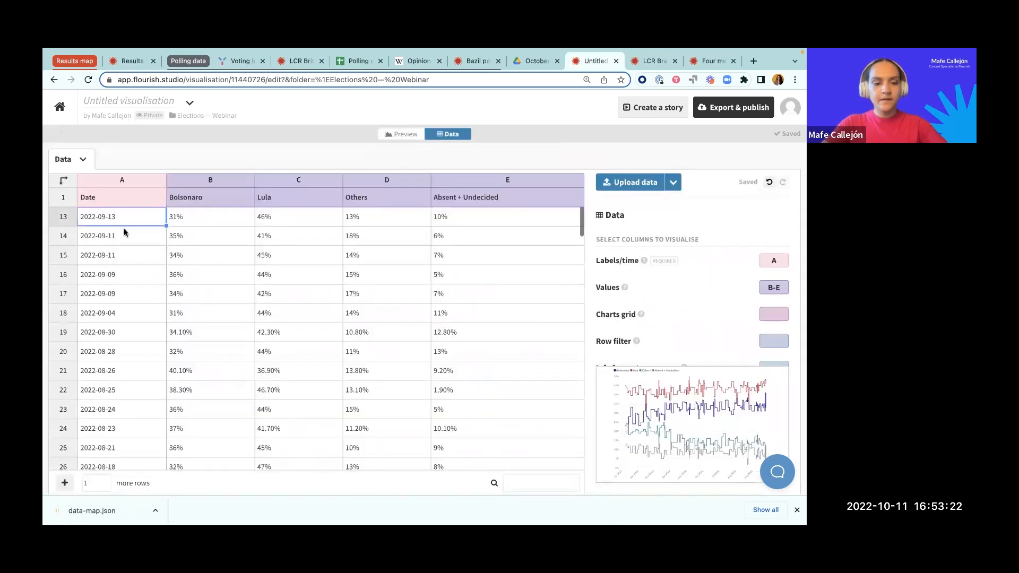
click(409, 134)
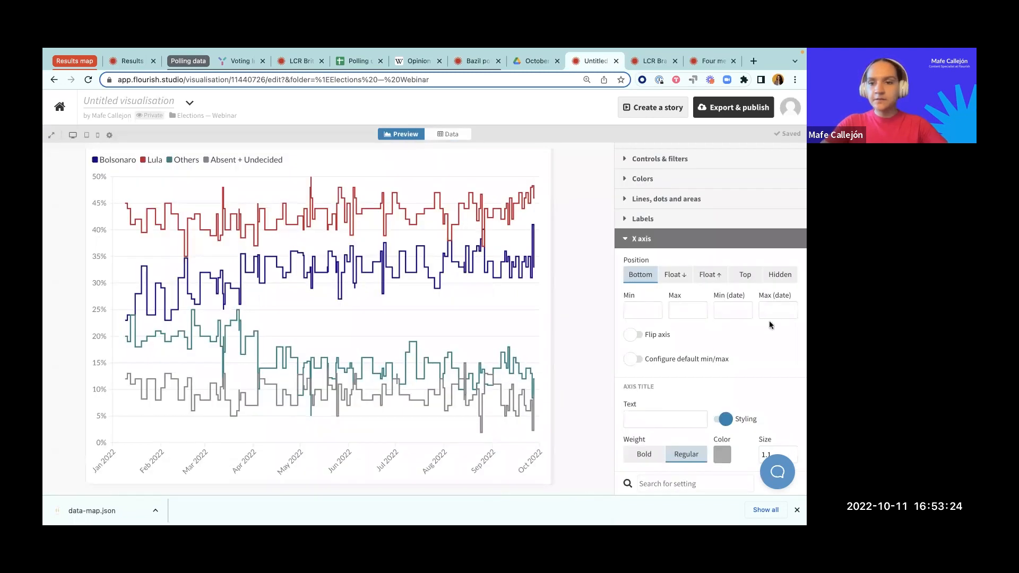
text(2022-09-13)
click(734, 314)
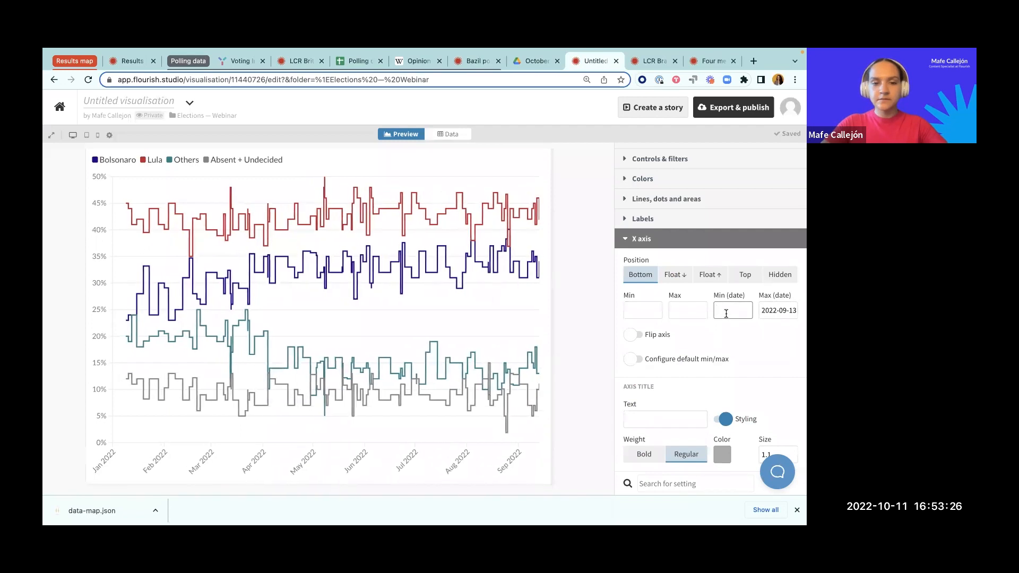
Step: Set the X axis minimum date to 2022-01-09, copied from the last row of the data sheet
click(460, 133)
scroll(119, 355, down, 20)
scroll(120, 354, down, 2)
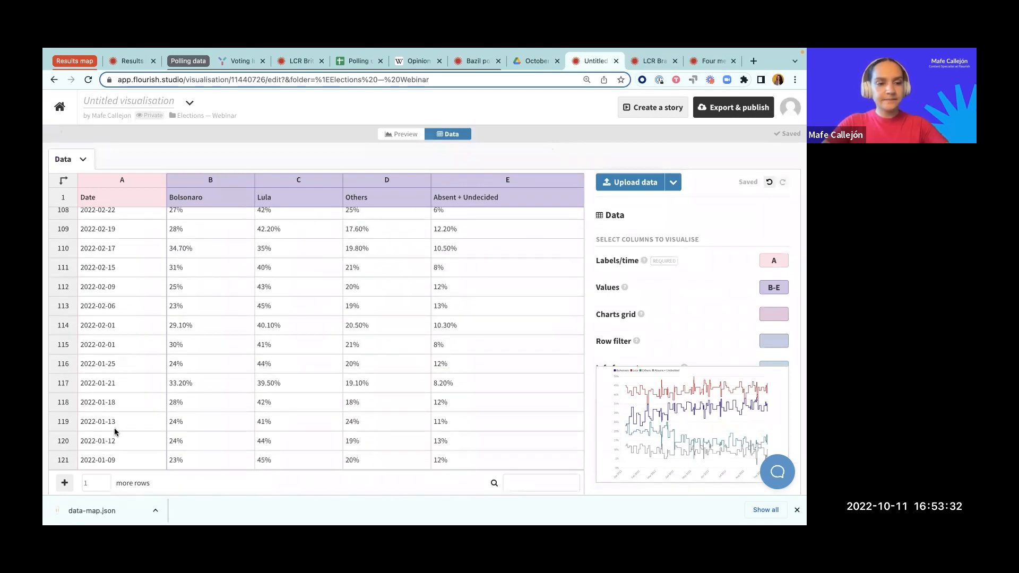
click(115, 457)
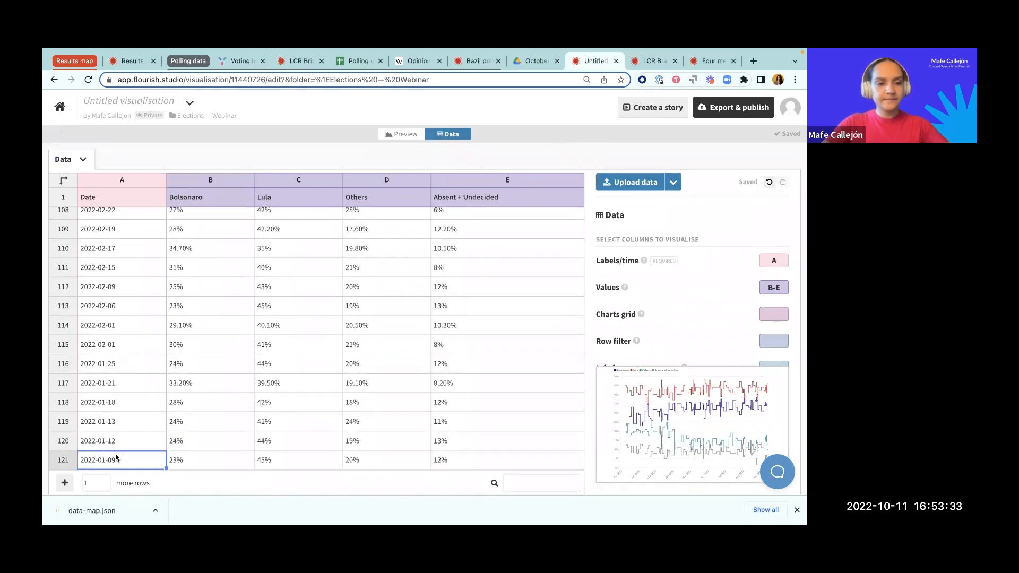
click(403, 134)
click(724, 308)
text(2022-01-09)
click(565, 304)
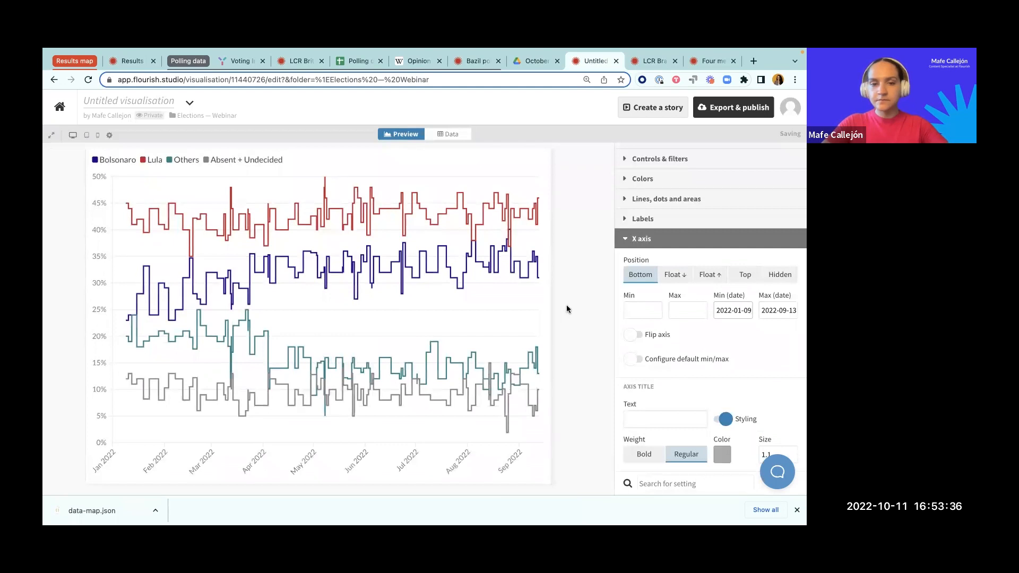
click(656, 241)
click(646, 239)
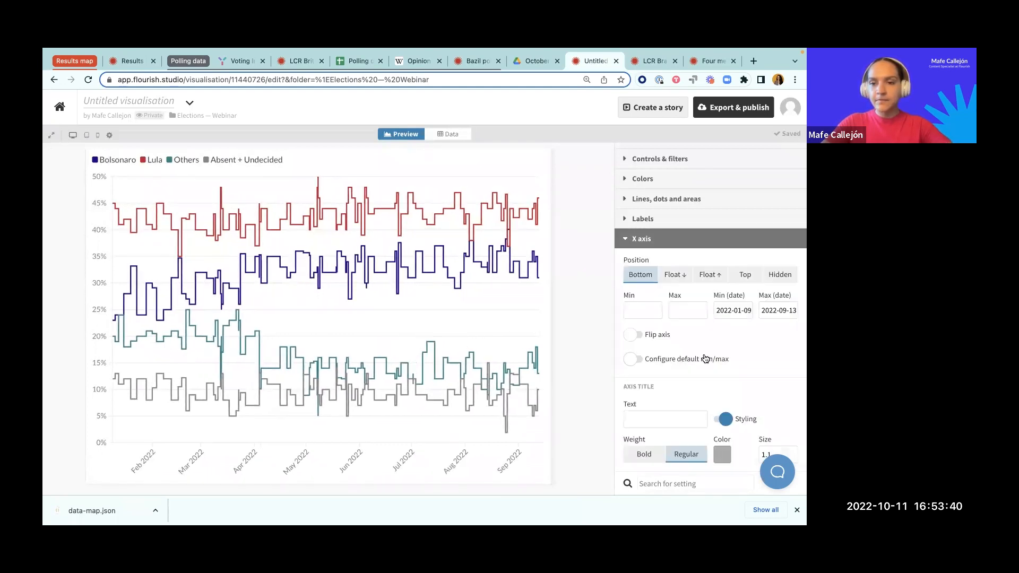
Step: Set the angle of the X axis labels to 90° and close the X axis settings
scroll(706, 358, down, 5)
click(791, 376)
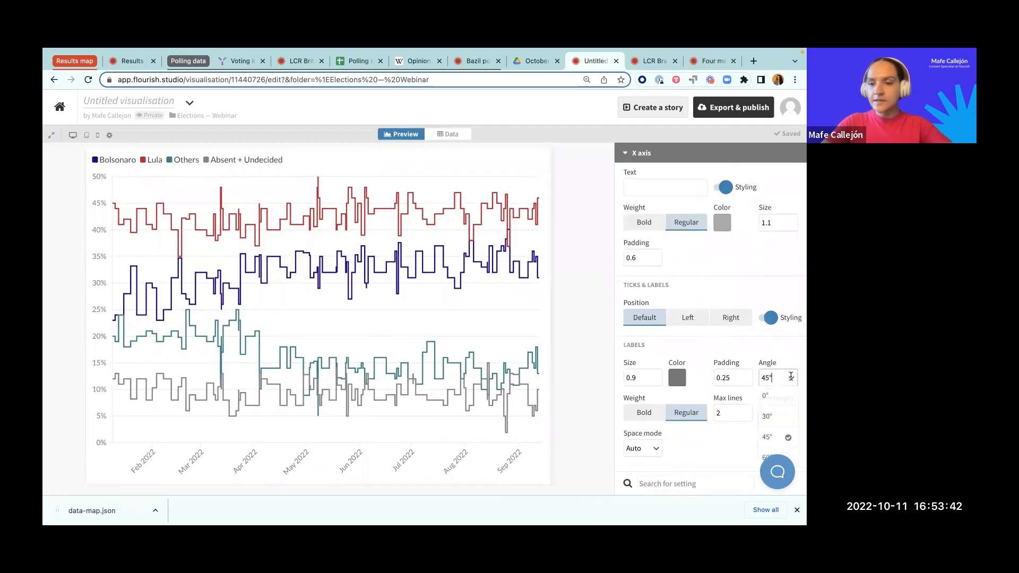
scroll(791, 382, down, 2)
click(773, 434)
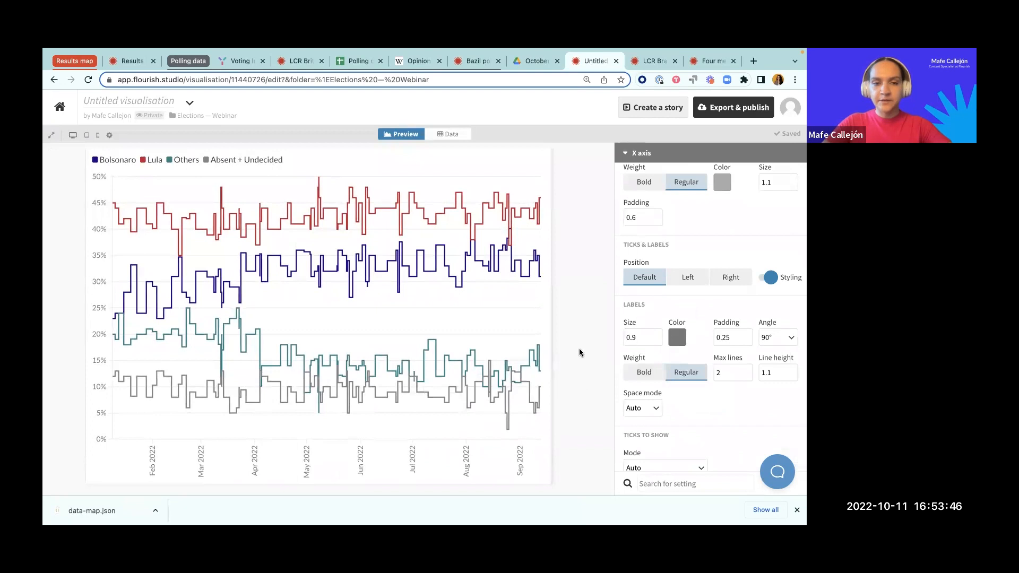
scroll(654, 318, up, 10)
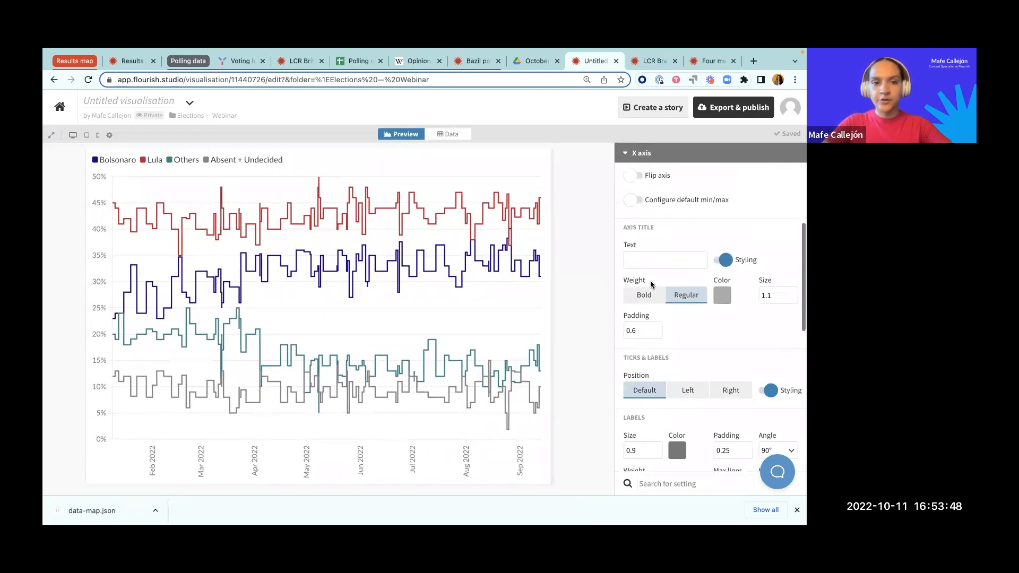
click(652, 285)
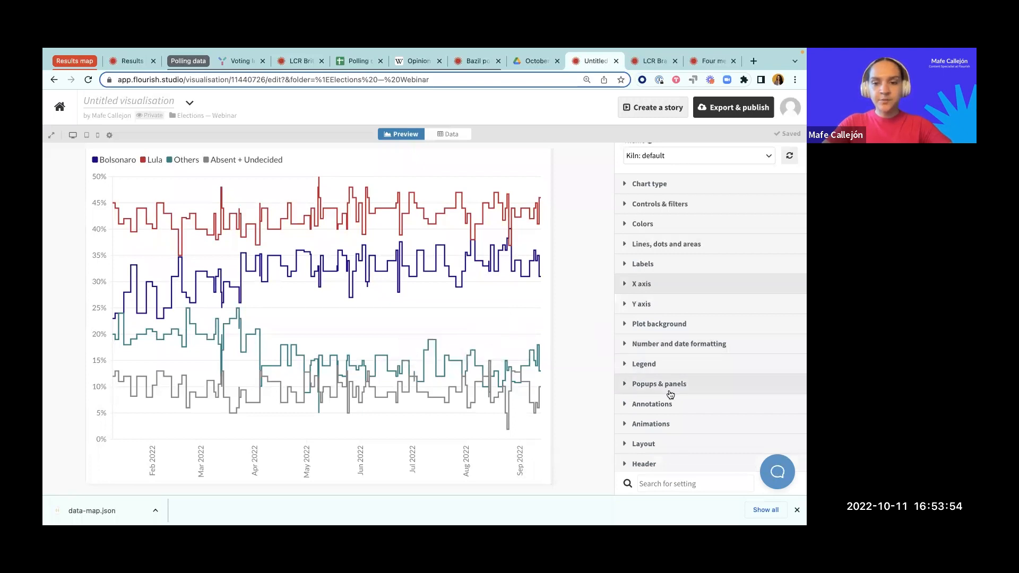
Step: Add the chart title "Lula leads the polls" in the header settings
scroll(669, 393, down, 1)
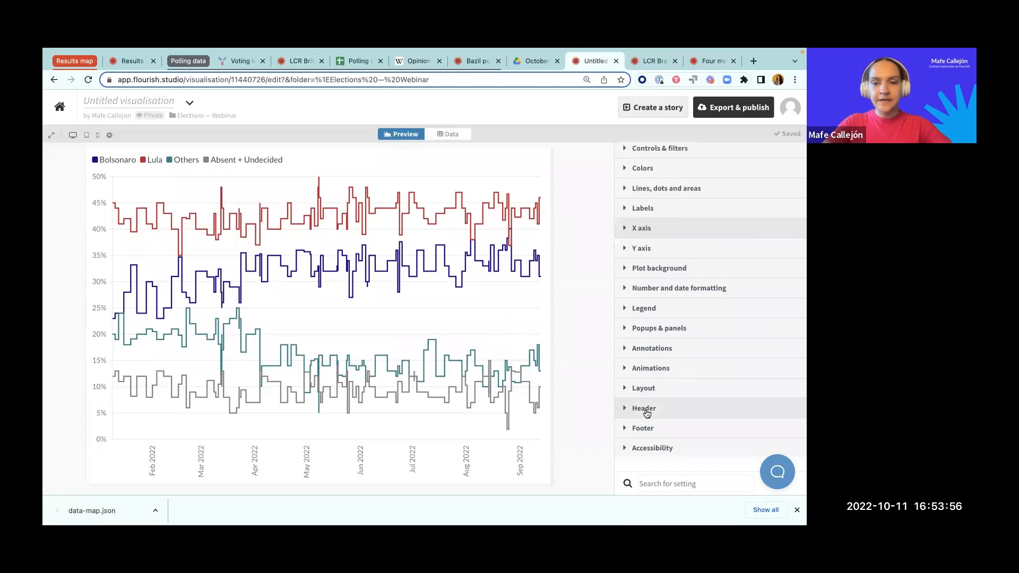
click(644, 409)
click(672, 374)
text(Lula leads the polls)
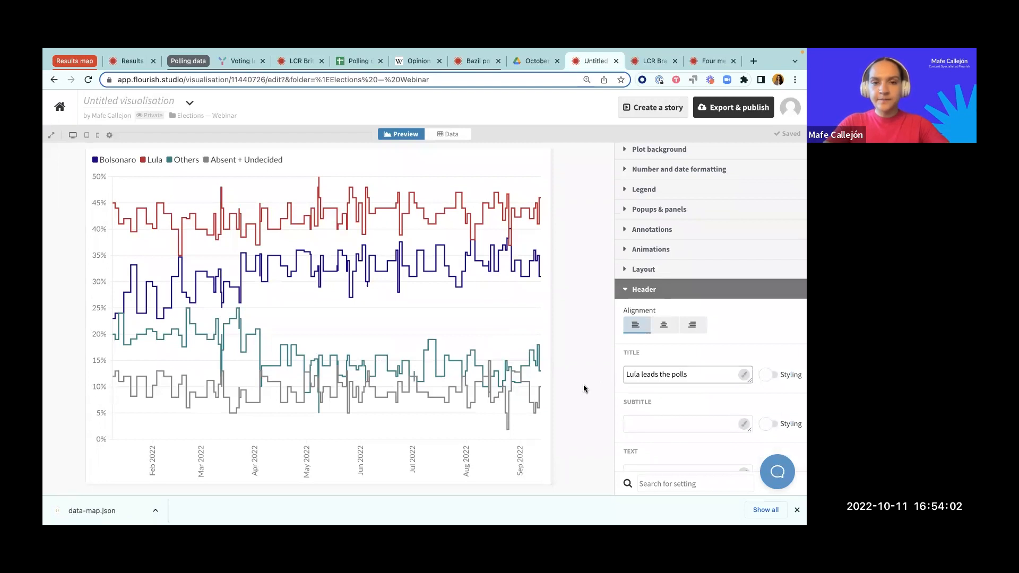
Step: Add the header subtitle "This might not be enough to upset Bolsonaro, the incumbent"
click(666, 423)
scroll(672, 424, down, 2)
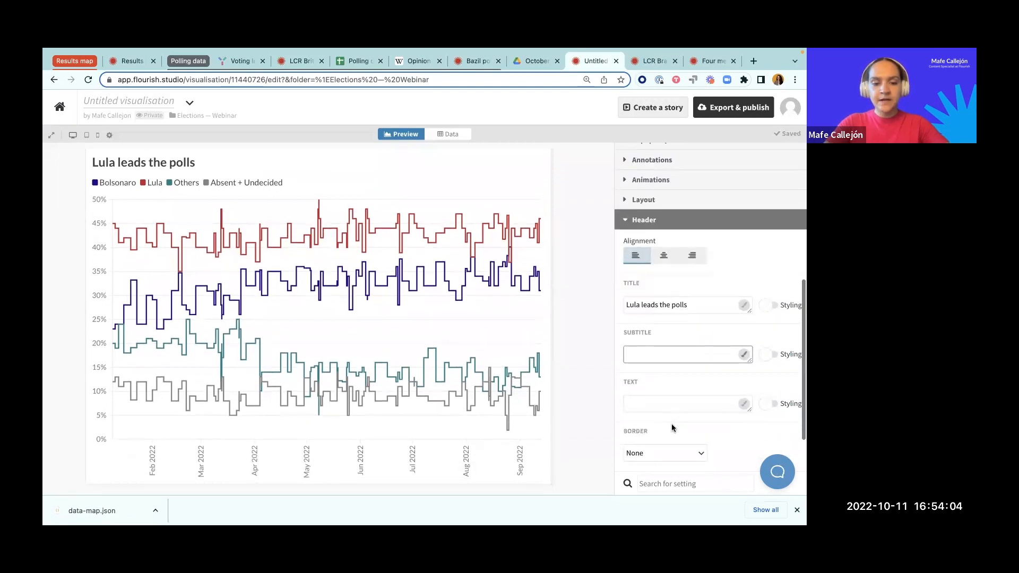
text(This)
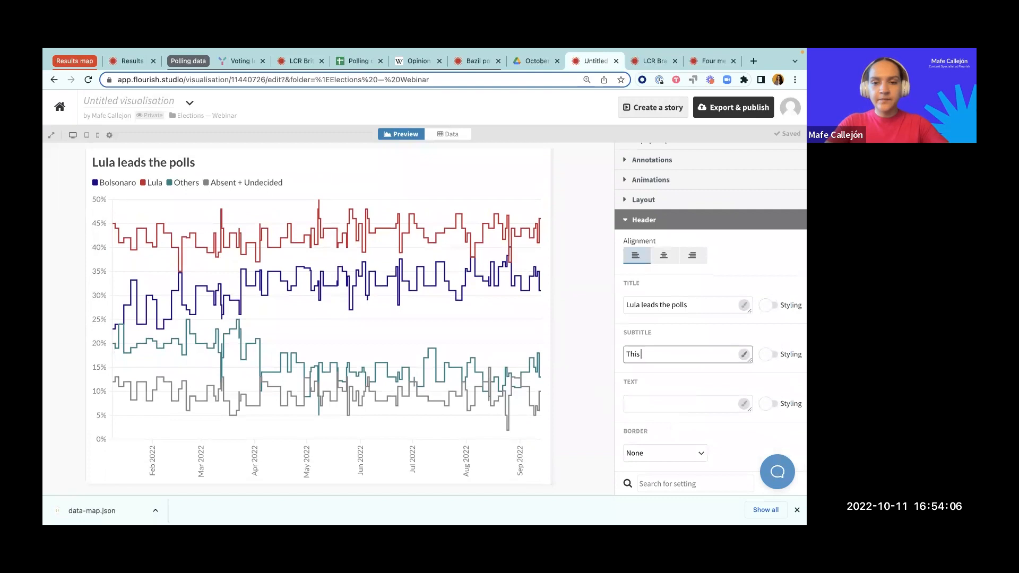
text(no)
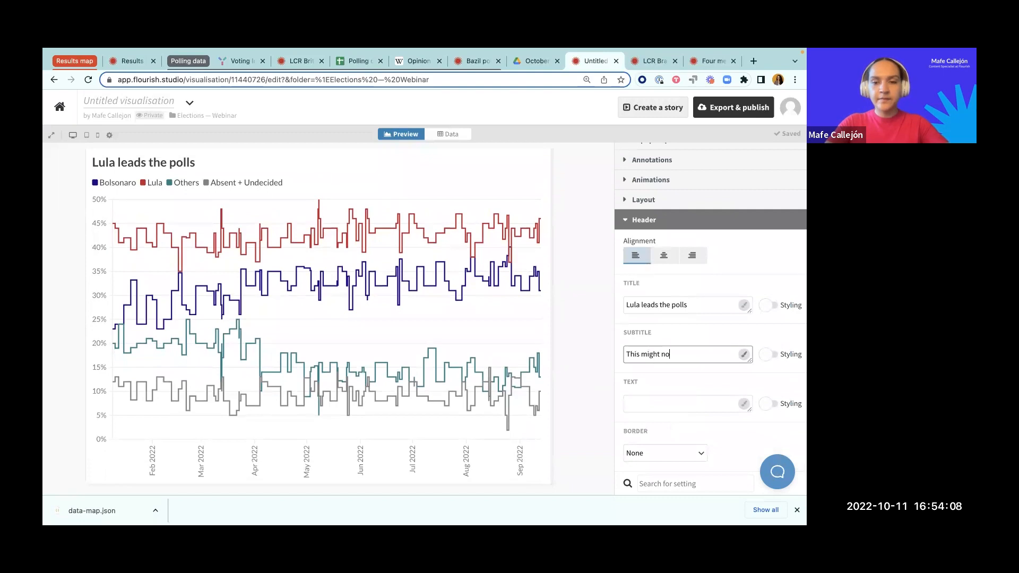
text(t be enough to upset Bolsonaro, the incumbent)
click(589, 406)
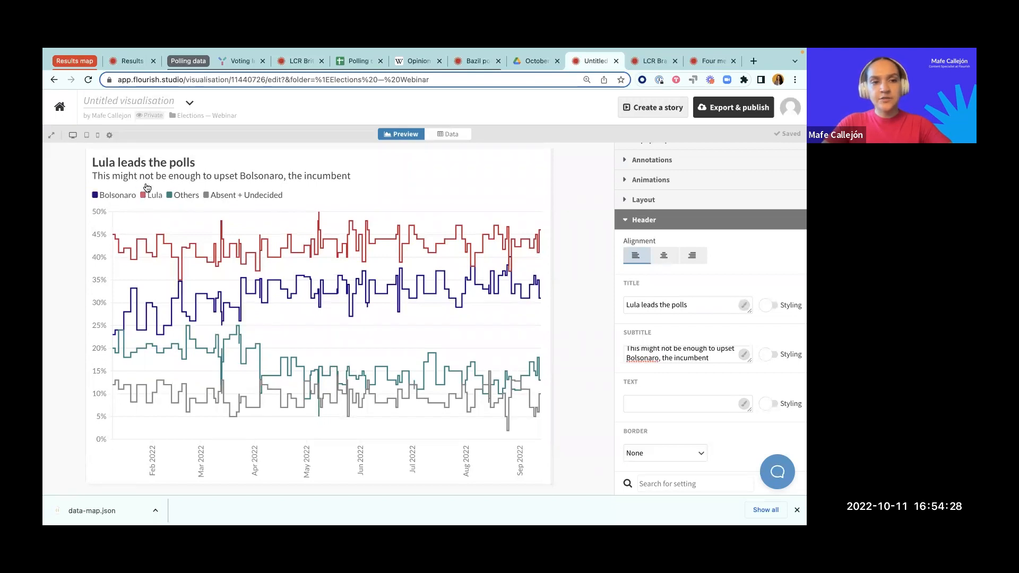
Step: Center the chart's header text and close the header settings
click(670, 258)
scroll(669, 259, up, 1)
scroll(670, 258, up, 1)
click(658, 314)
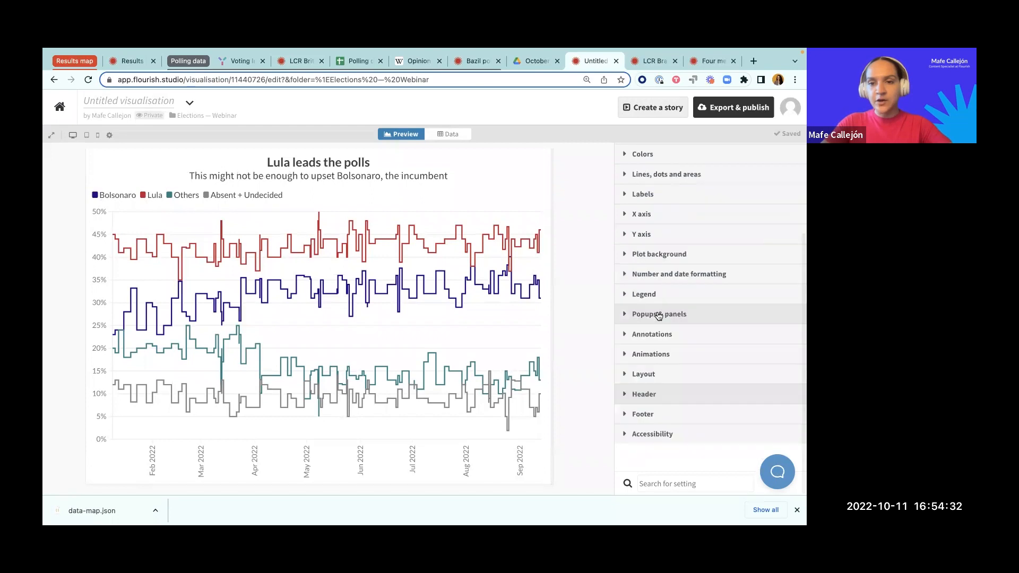
Step: Set the legend's option for adding data colors to the header text to Auto
click(654, 295)
scroll(676, 364, down, 6)
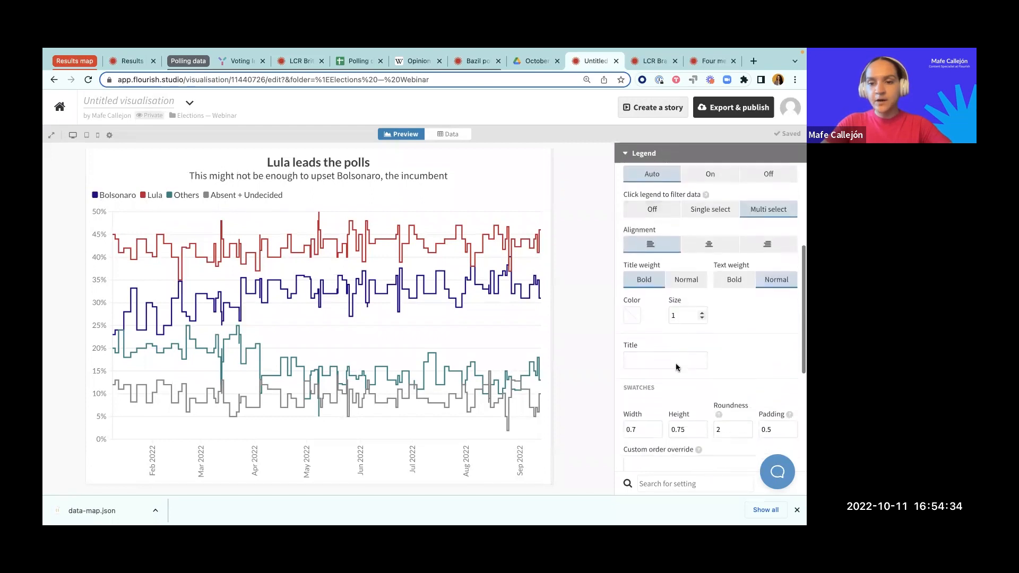
scroll(658, 399, down, 1)
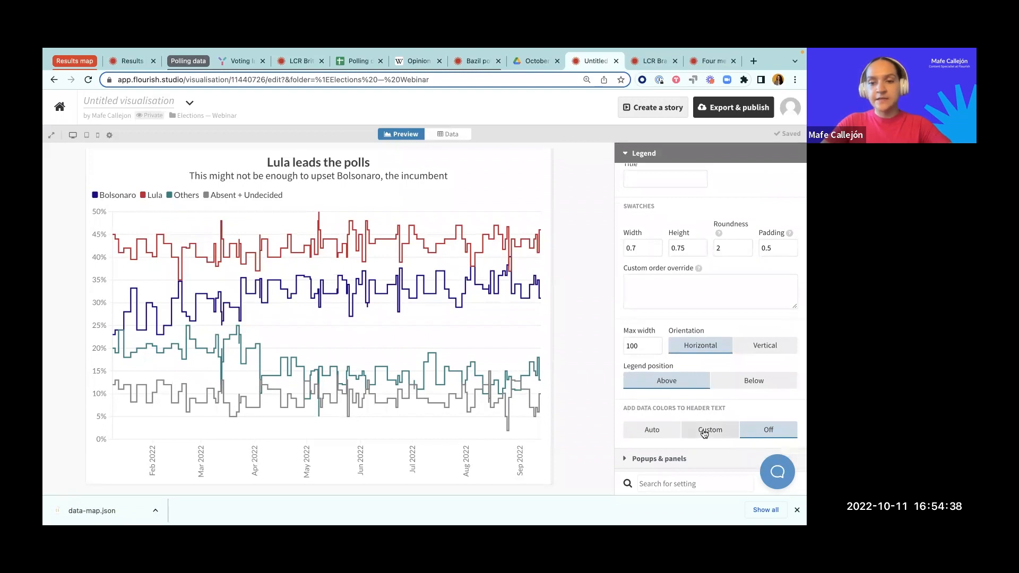
click(655, 434)
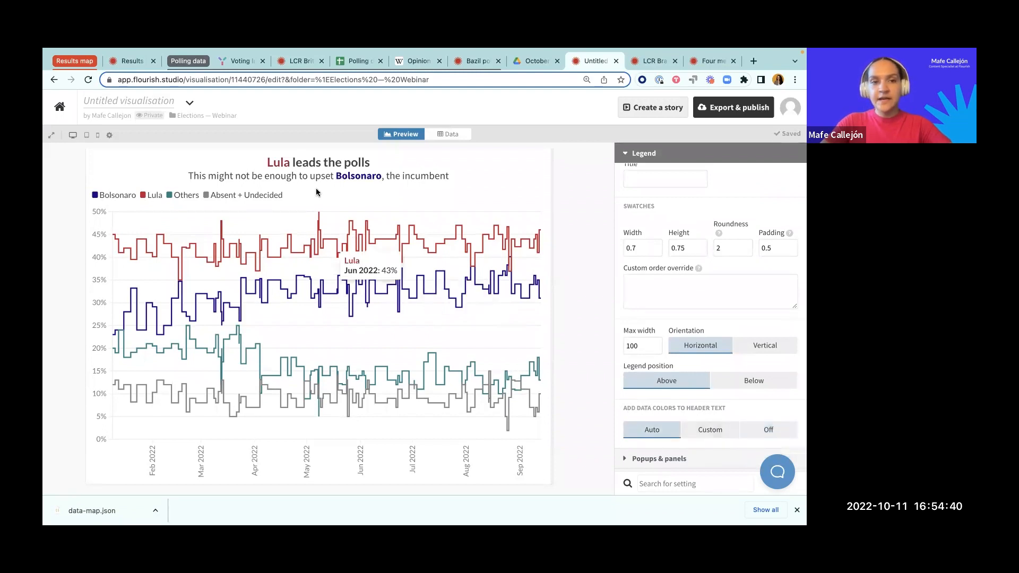
Step: Compare the colored candidate names in the chart header with the Bolsonaro and Lula column headings in the data sheet
drag(266, 162, 291, 163)
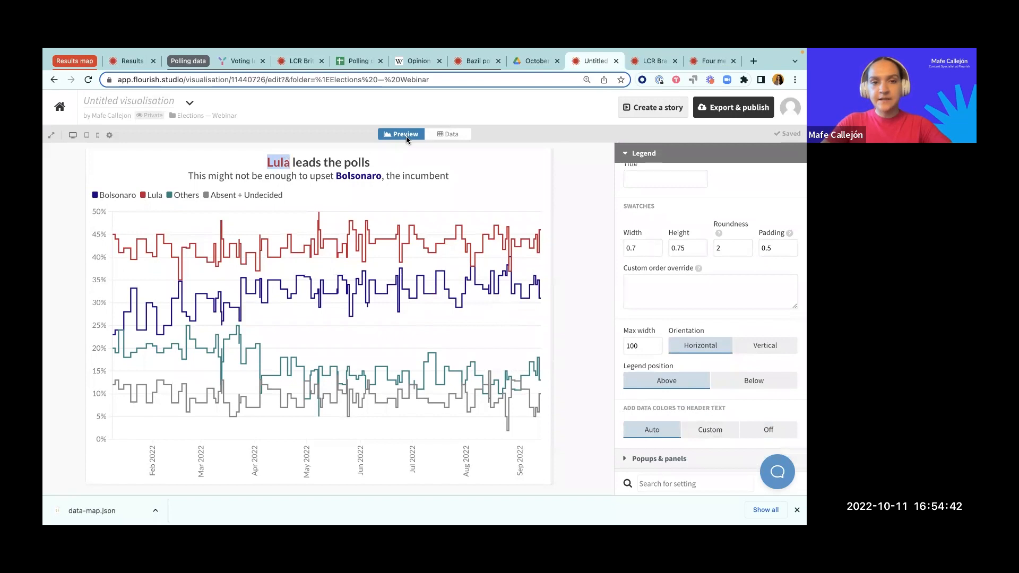
click(448, 133)
click(205, 200)
click(264, 199)
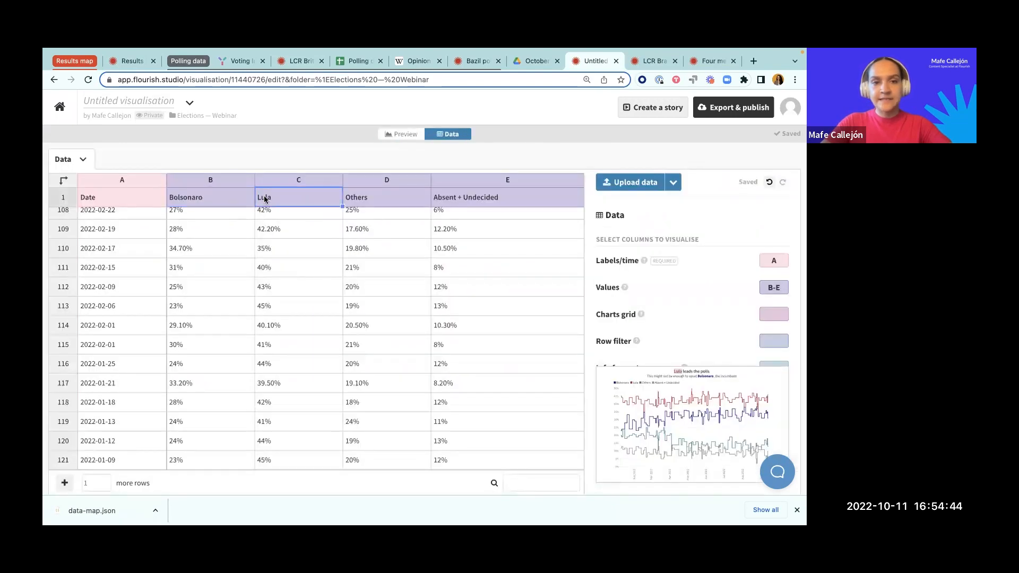
Step: Return to the chart preview and check the data colors on the names Lula and Bolsonaro in the header text
click(361, 199)
click(398, 134)
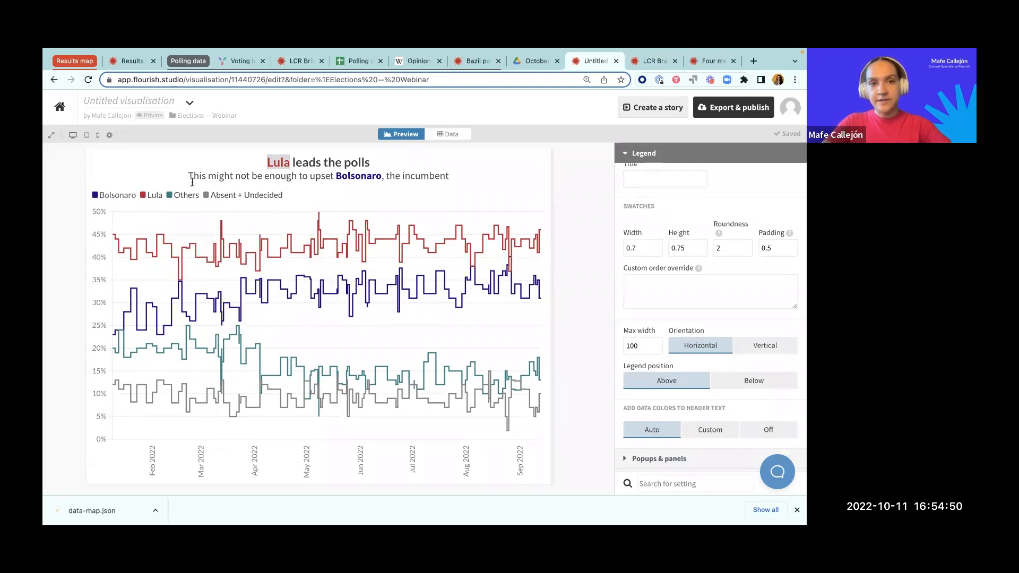
drag(337, 175, 382, 176)
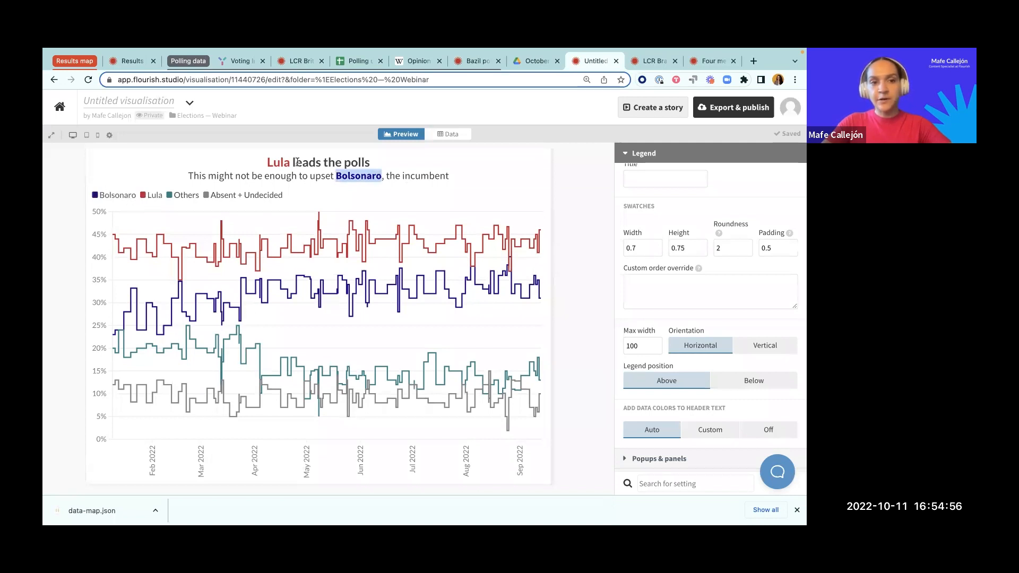
double_click(272, 163)
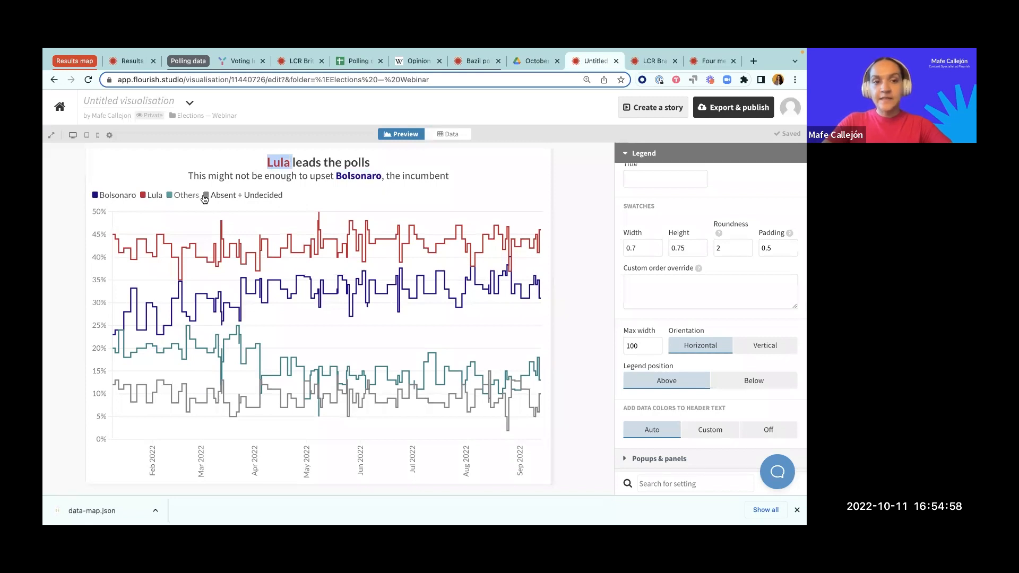
click(297, 196)
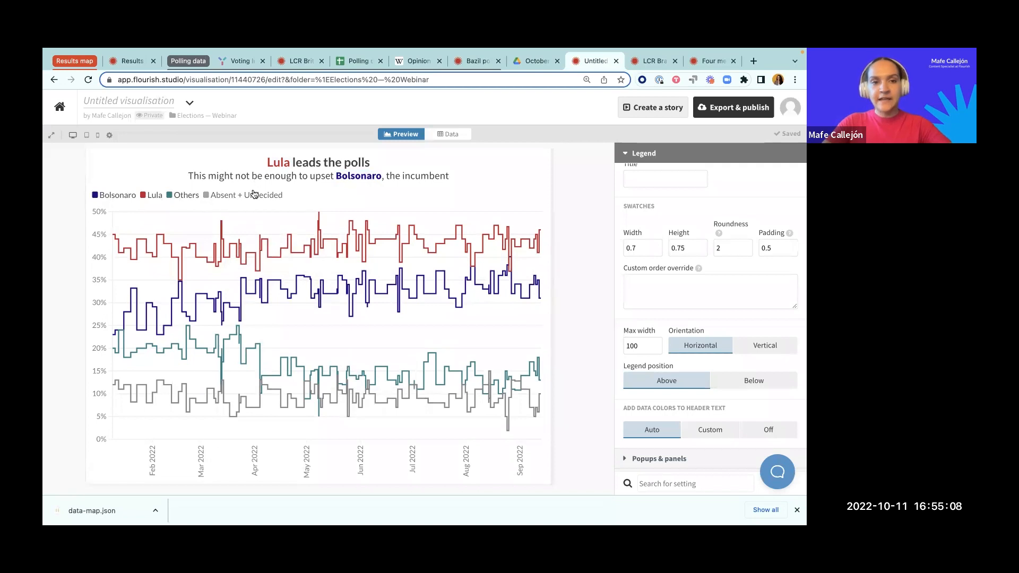
Step: Set the chart's legend mode to Off and close the legend settings
scroll(694, 288, up, 1)
scroll(694, 288, up, 4)
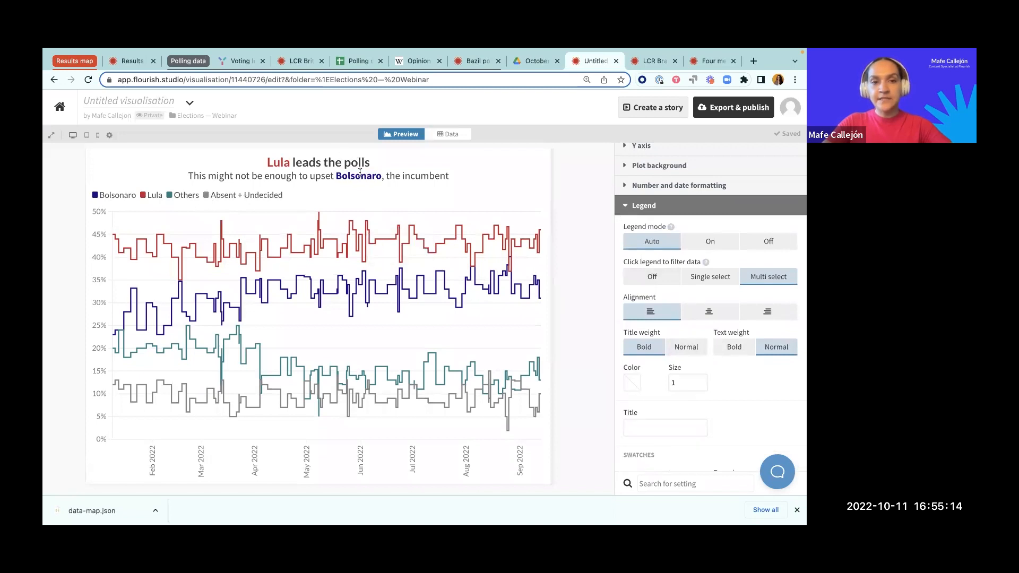
click(765, 242)
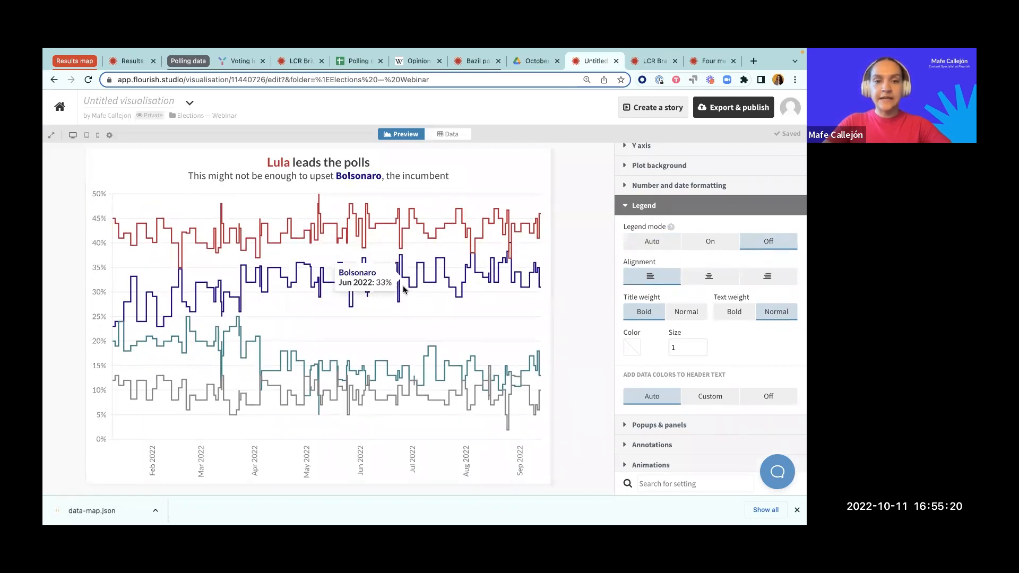
click(638, 207)
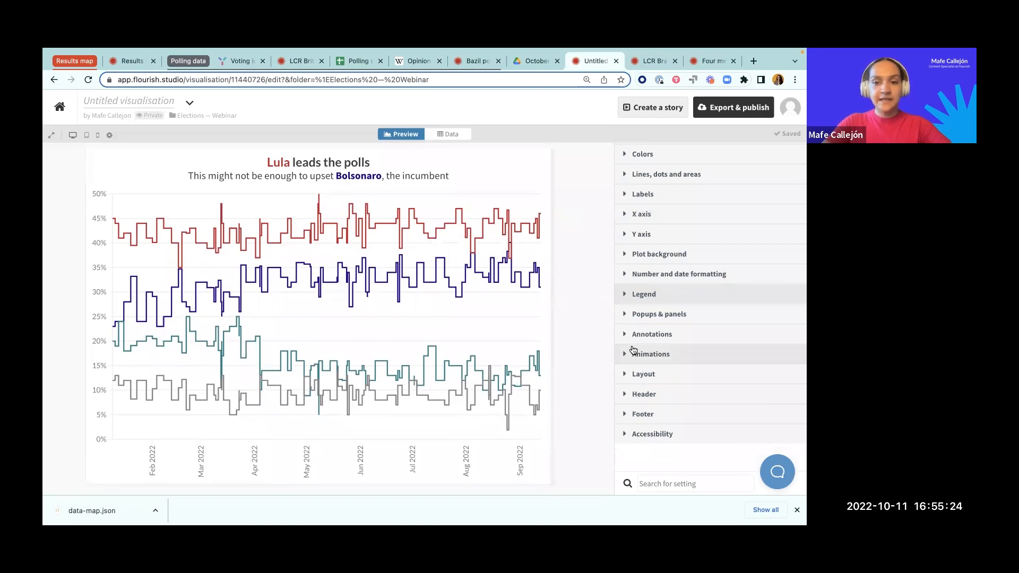
Step: Open the chart's annotation settings and look through the axis highlight and free annotation options
click(637, 341)
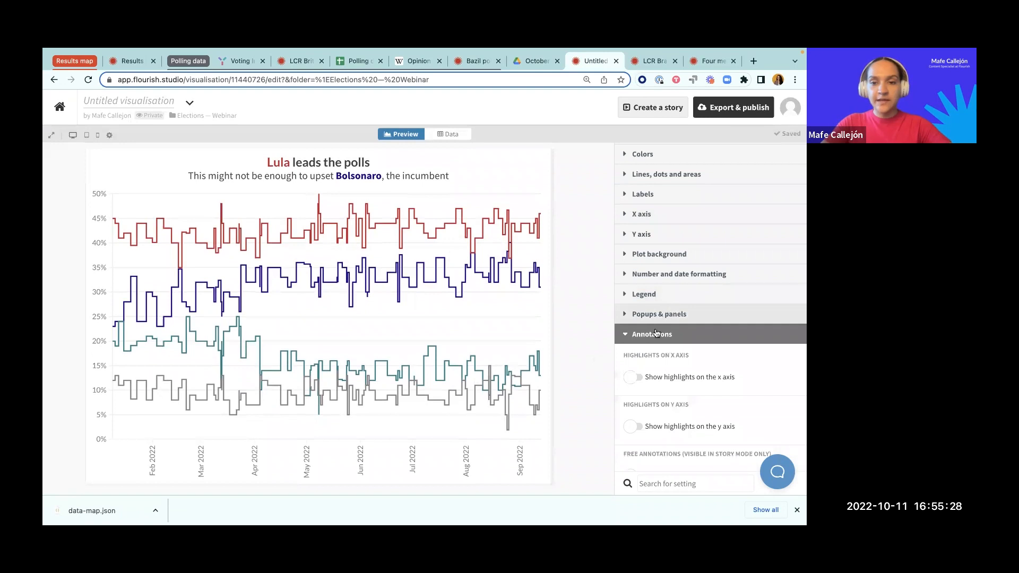
scroll(658, 254, down, 2)
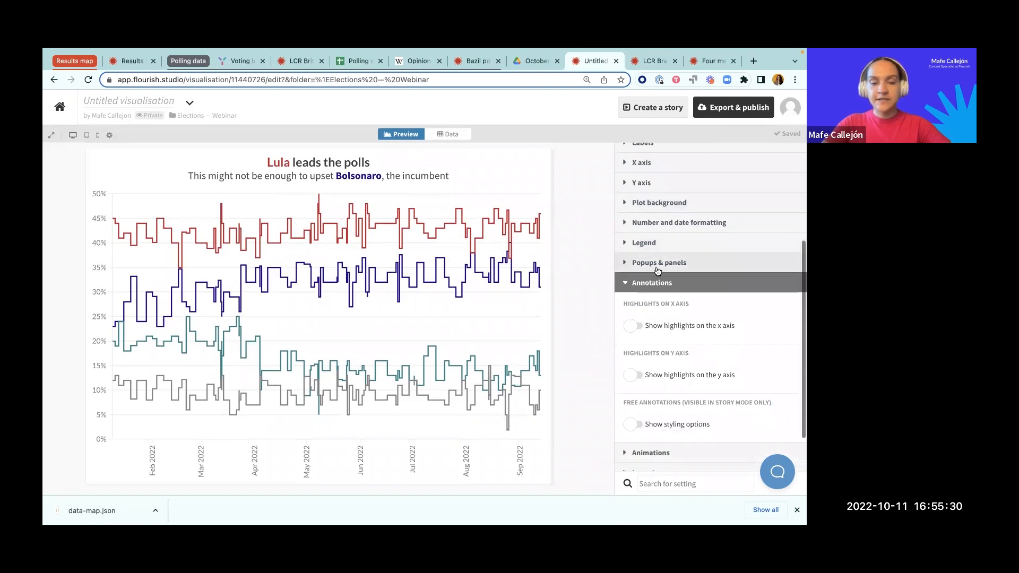
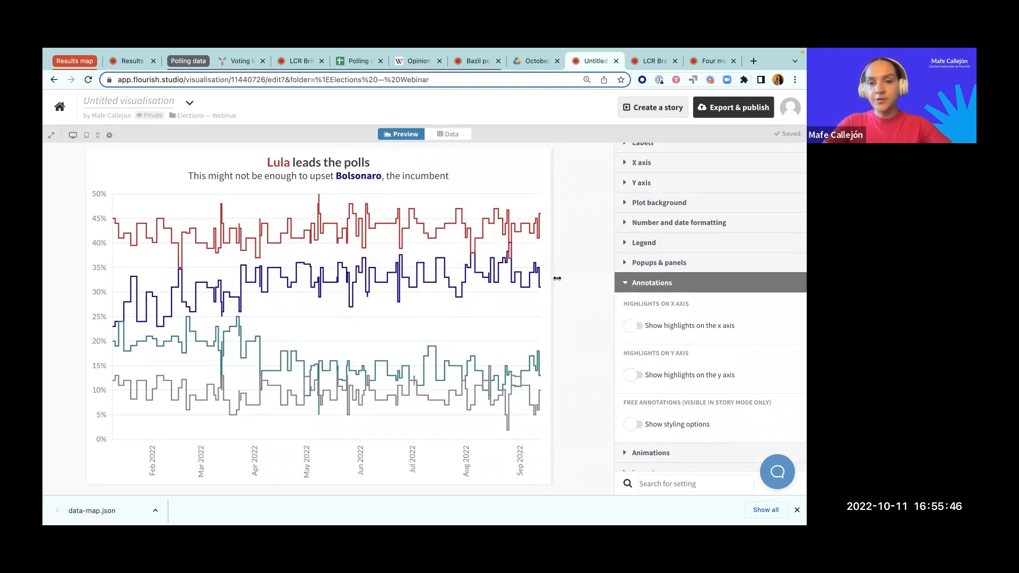
Step: Switch to the text notes and copy the three Brazil axis highlight lines: 2nd debate, 1st debate and Lula launches candidacy
key(ctrl+Up)
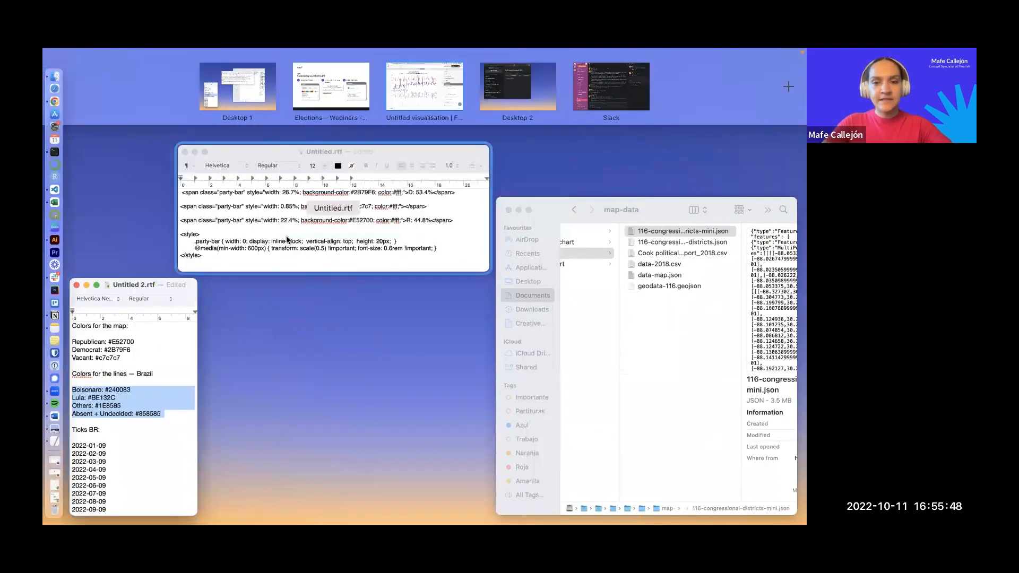
click(157, 353)
scroll(158, 372, down, 5)
scroll(159, 373, down, 2)
scroll(158, 374, up, 4)
click(139, 406)
scroll(141, 407, down, 3)
drag(214, 425, 95, 408)
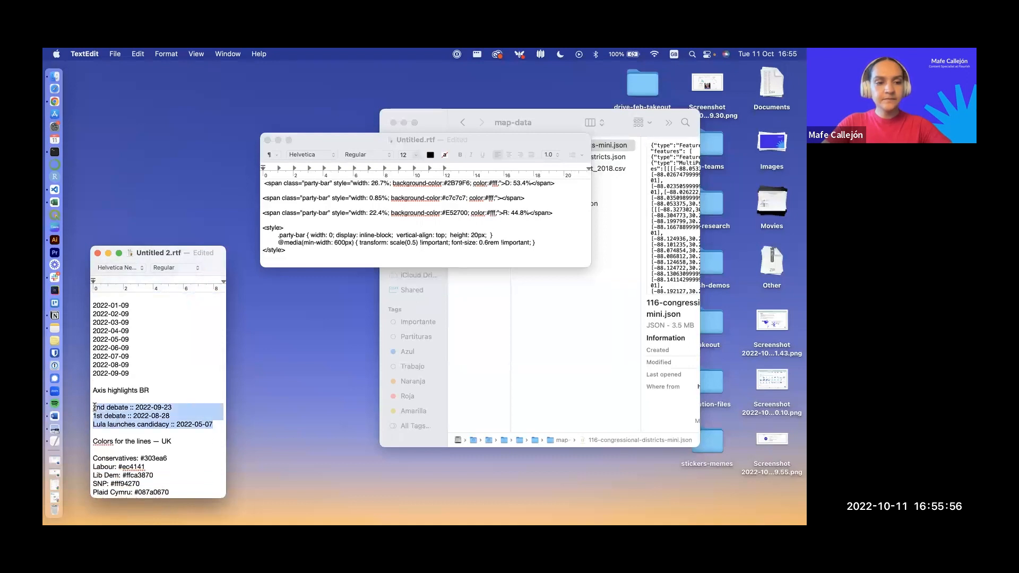
key(super+c)
Step: Return to the Flourish chart, enable highlights on the x axis and paste the copied entries as line highlights
key(ctrl+Up)
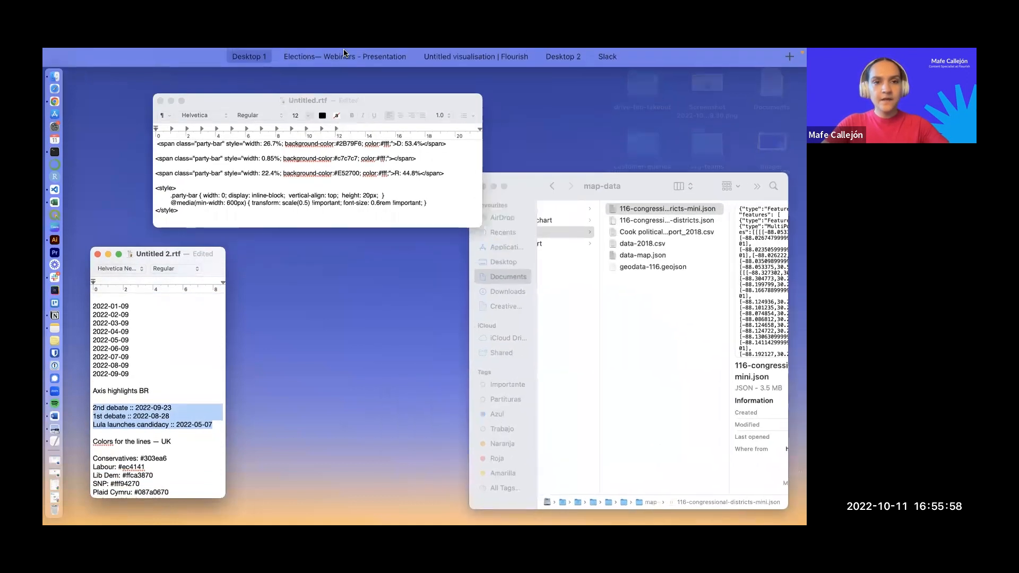
click(438, 87)
click(634, 327)
scroll(633, 329, down, 3)
click(633, 305)
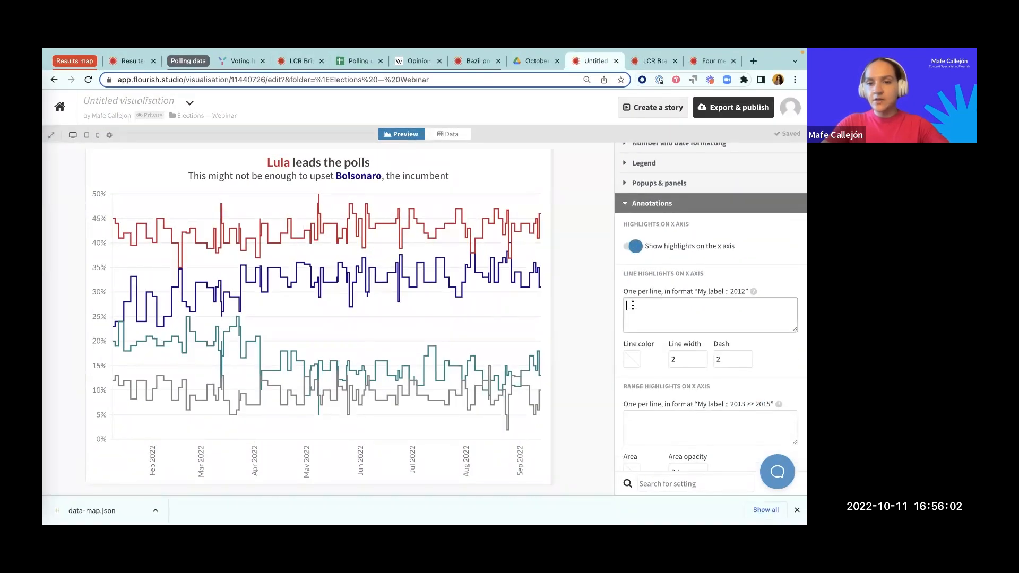
key(super+v)
click(585, 312)
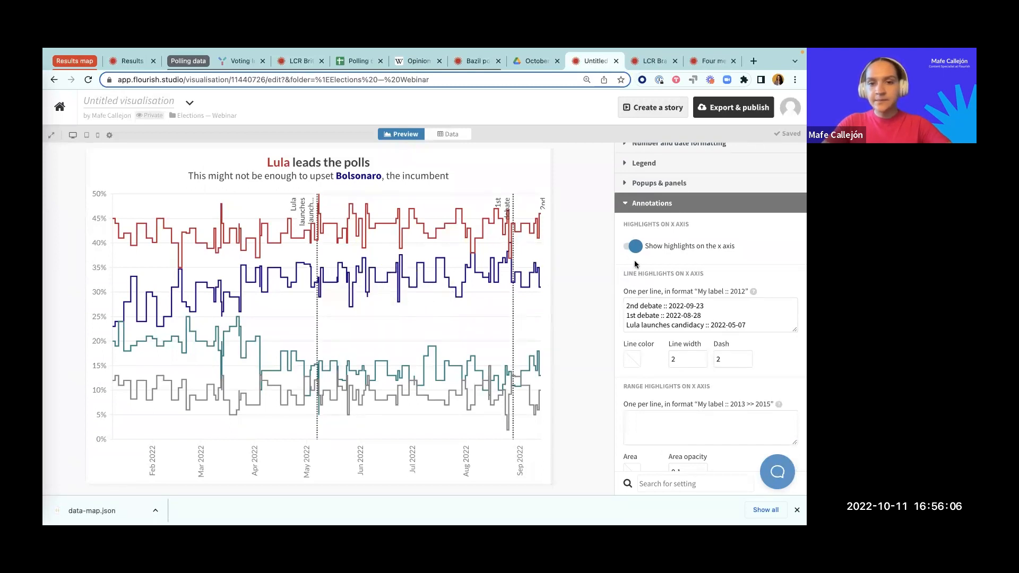
Step: Review the labels and dates of the line highlights and compare their date format with the Date column in the data sheet
drag(627, 305, 660, 315)
click(628, 327)
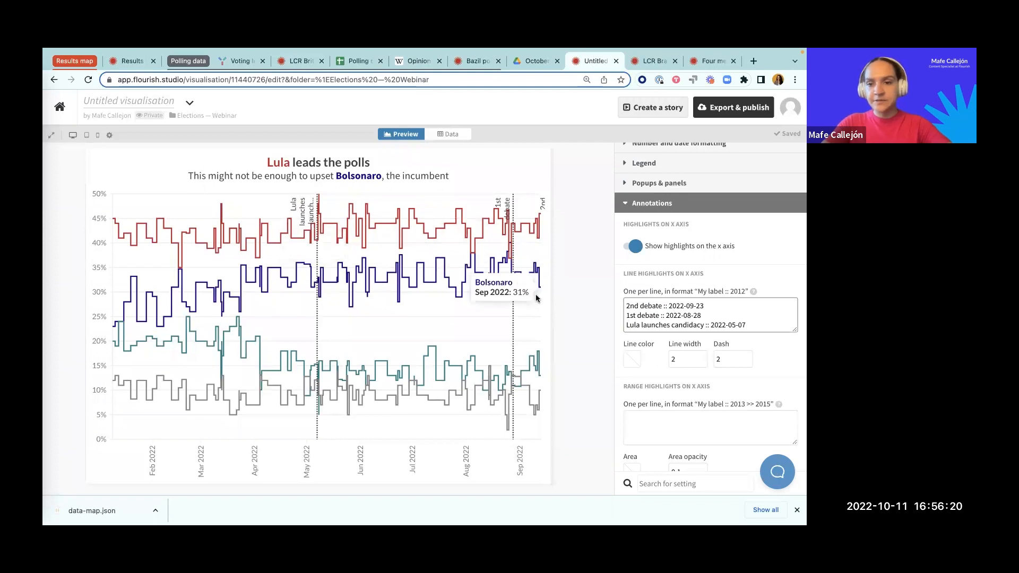
drag(670, 306, 704, 307)
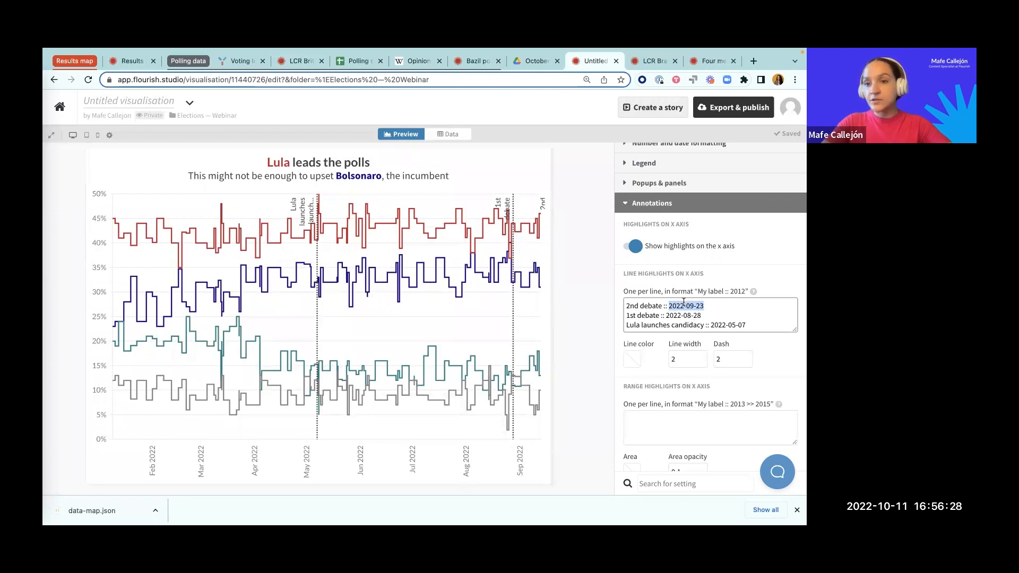
click(712, 303)
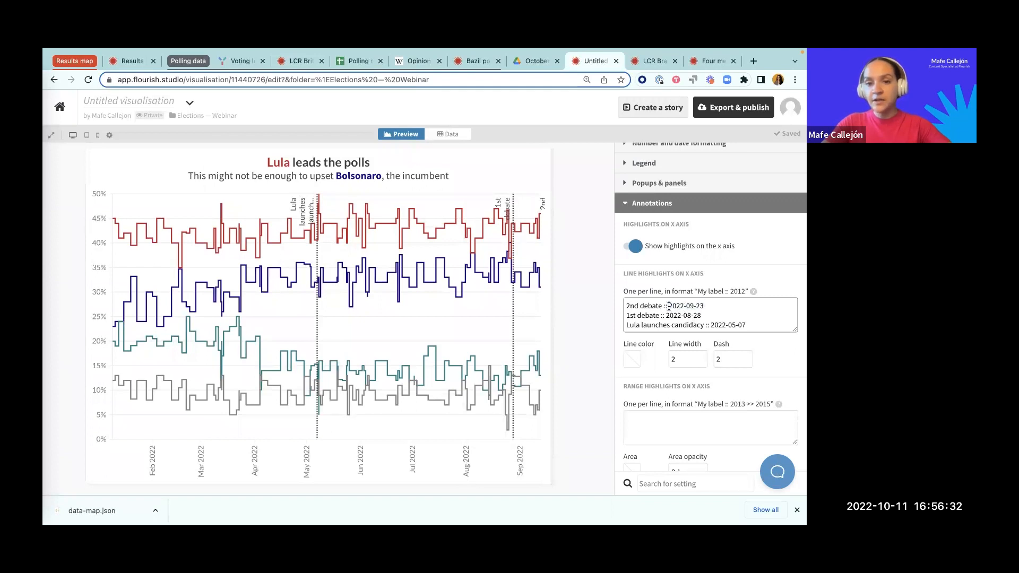
drag(669, 306, 704, 307)
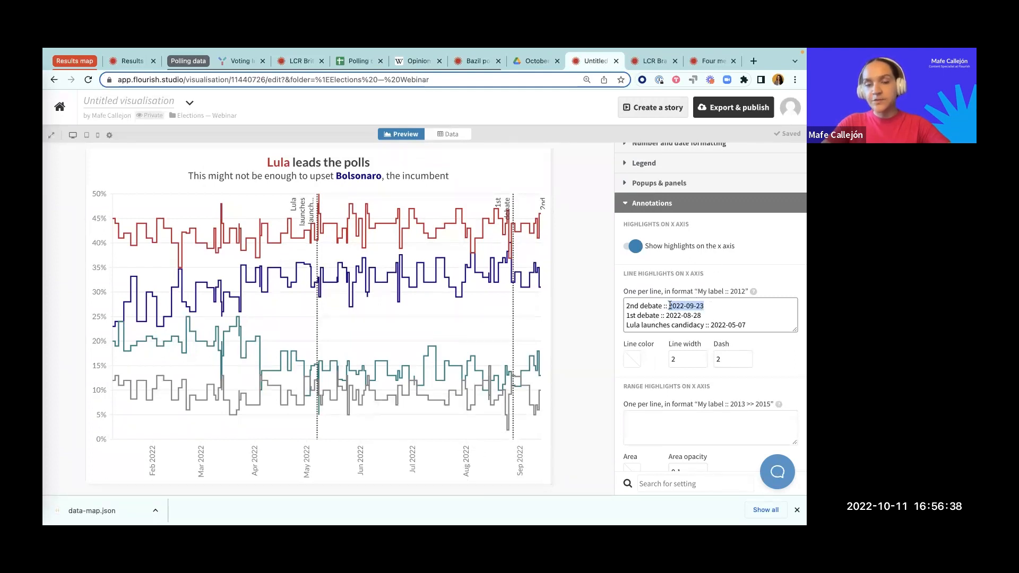
click(469, 135)
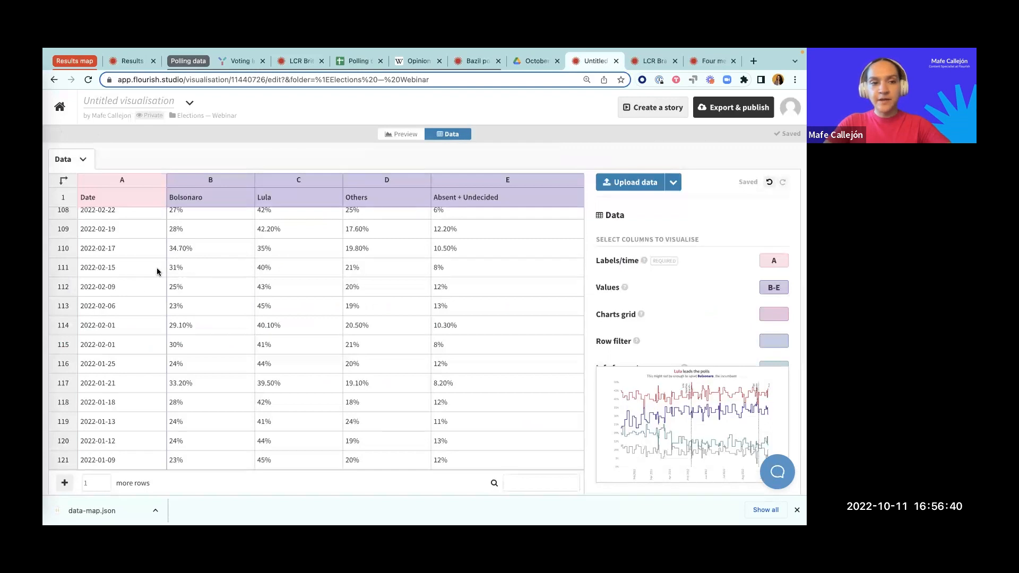
click(419, 135)
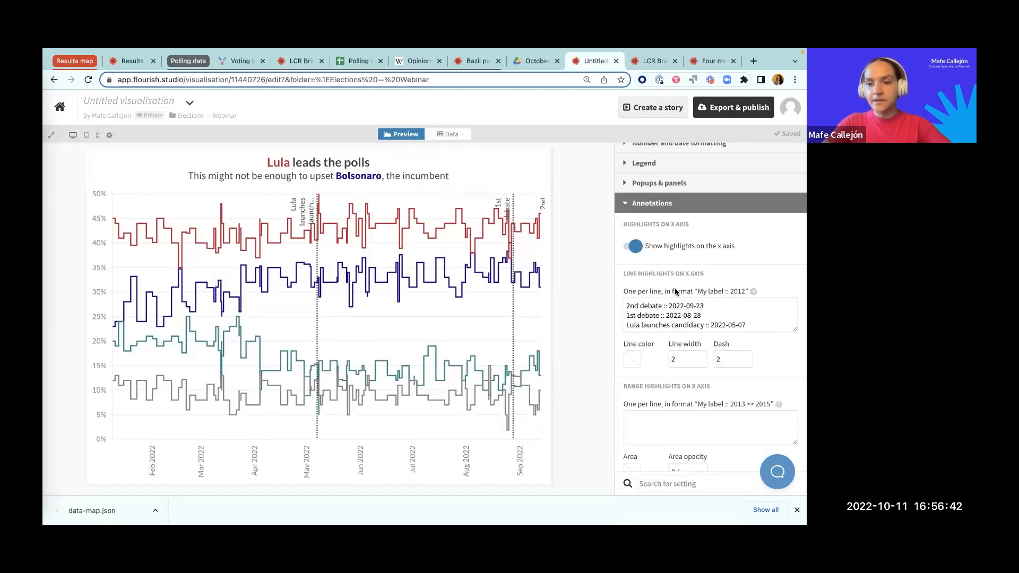
Step: Set the x axis highlight lines to a width of 1.5 and a dash of 8
click(679, 357)
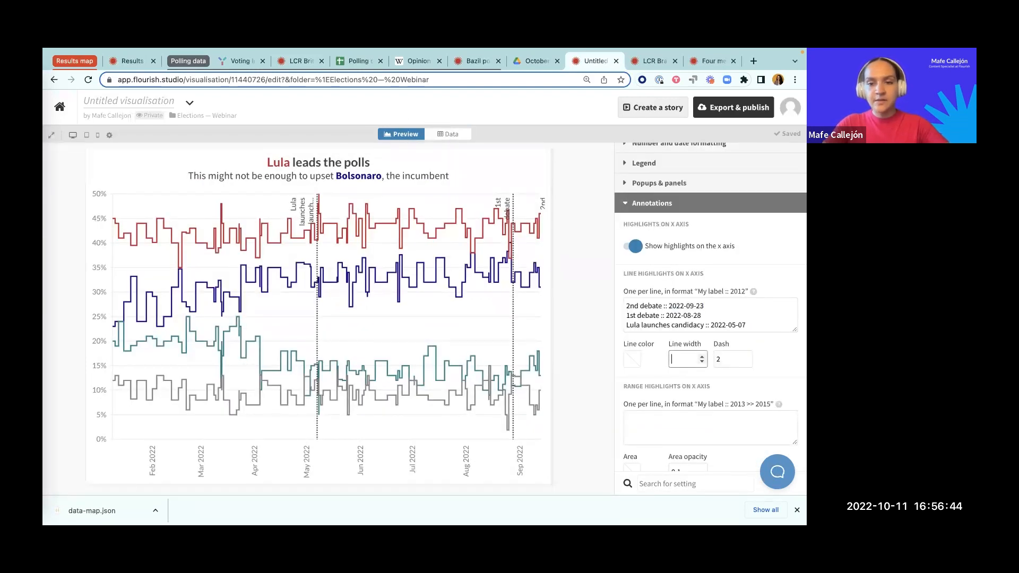
text(1.5)
click(720, 359)
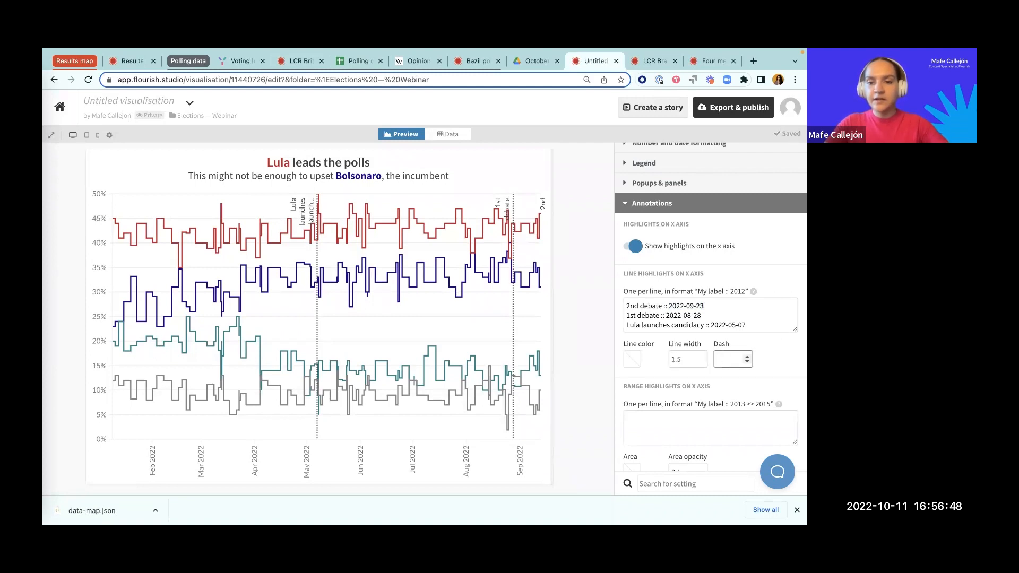
text(8)
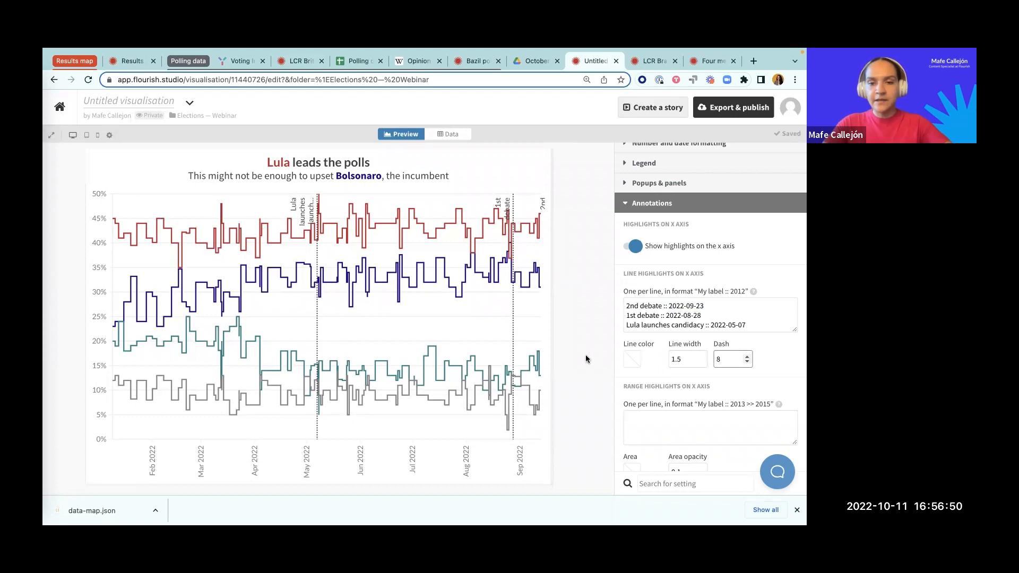
Step: Turn off vertical orientation for the x axis highlight labels and set their max width to 4
scroll(670, 361, up, 1)
scroll(674, 367, down, 5)
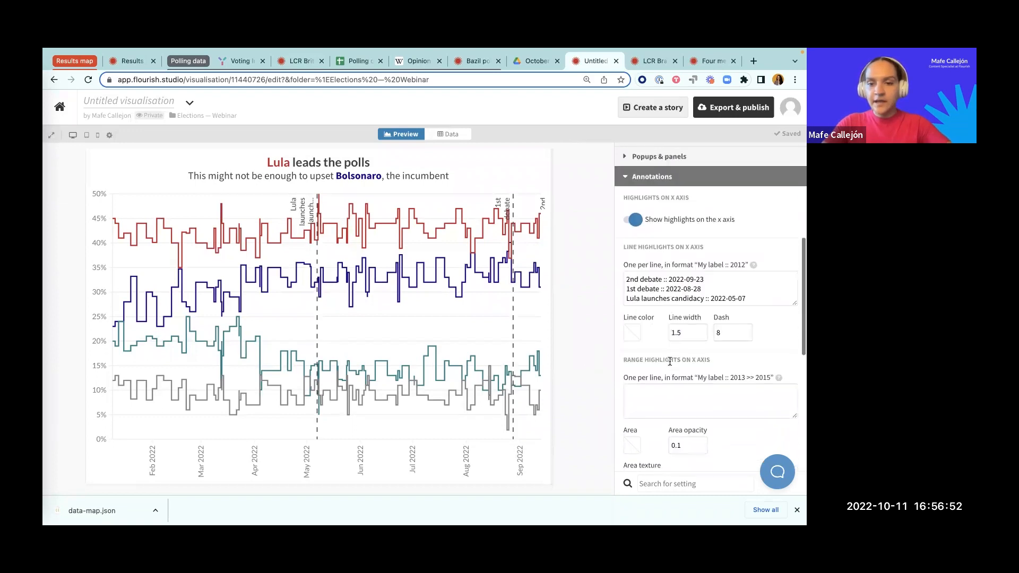
scroll(678, 366, down, 1)
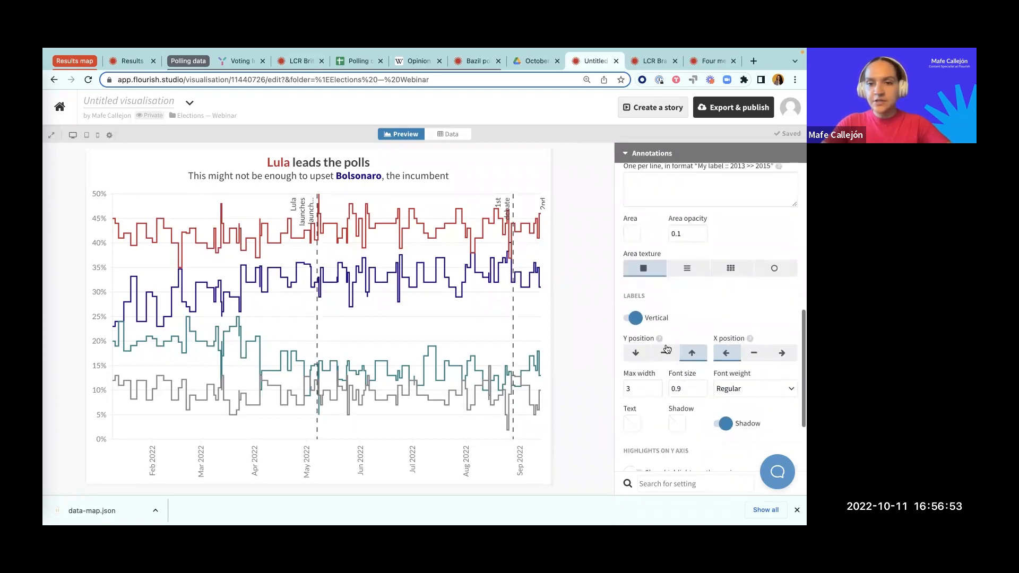
click(636, 318)
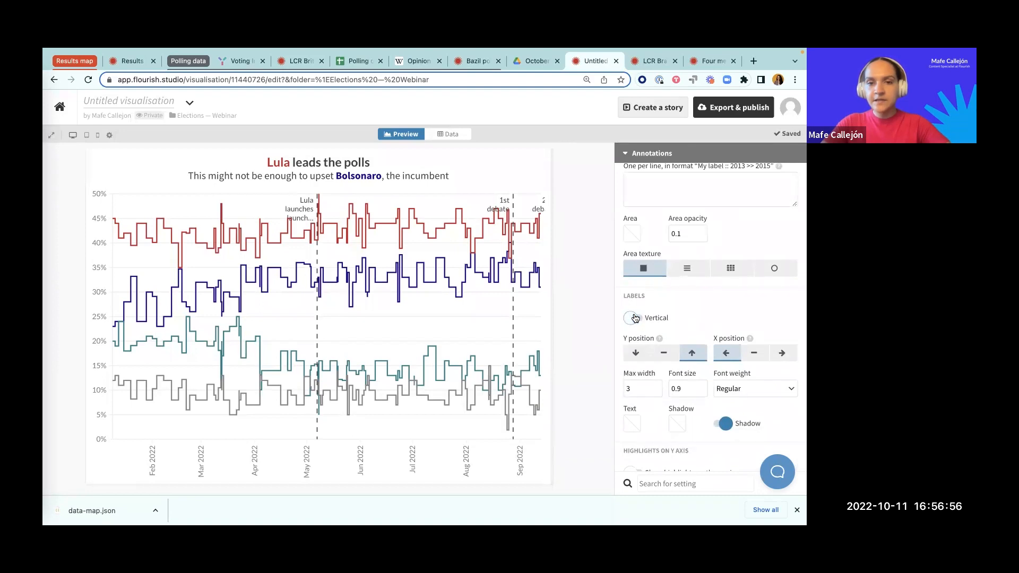
click(639, 384)
text(4)
click(596, 376)
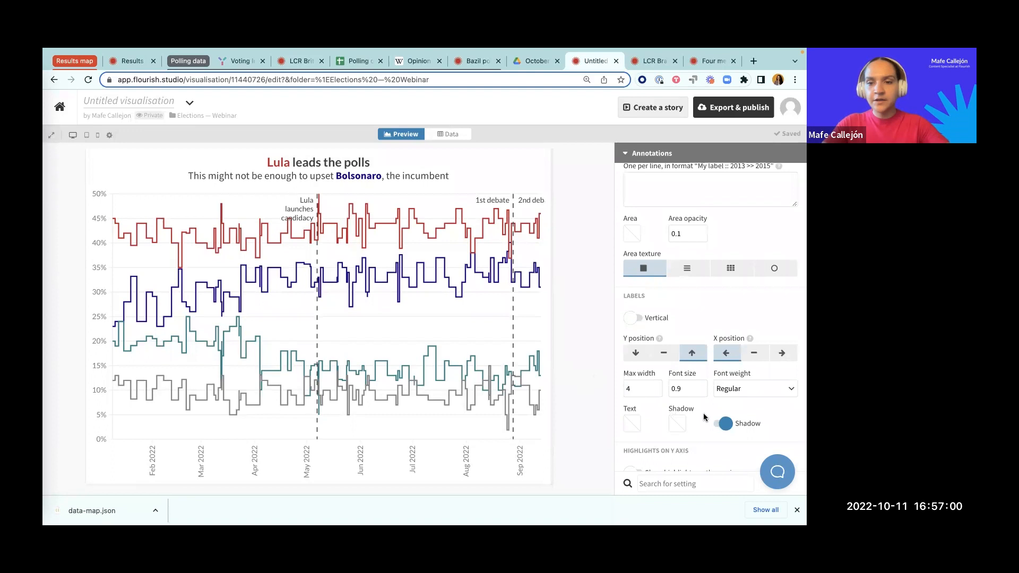
Step: Place the highlight labels at the bottom of the plot, keeping vertical orientation off
scroll(681, 350, down, 1)
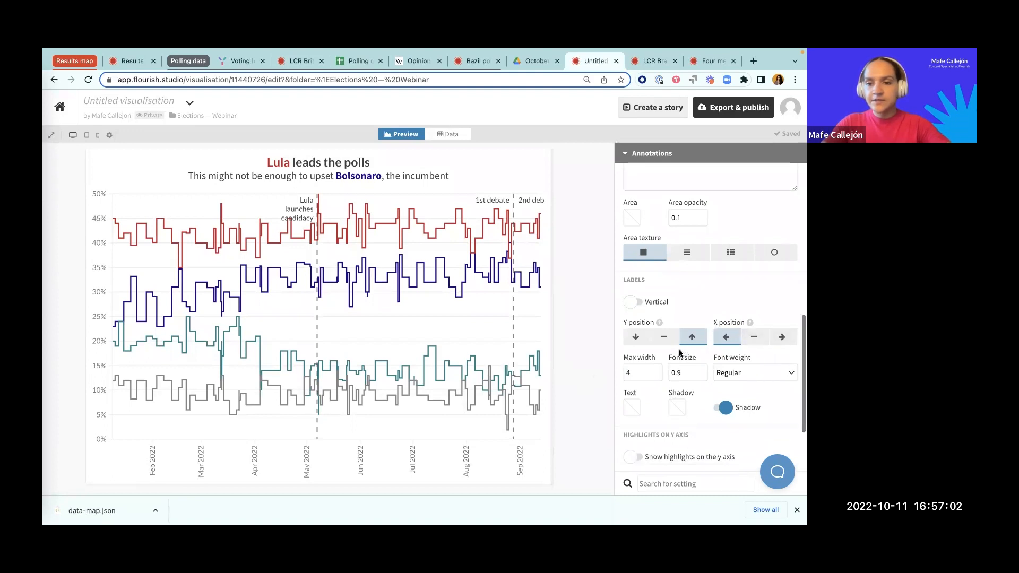
click(635, 333)
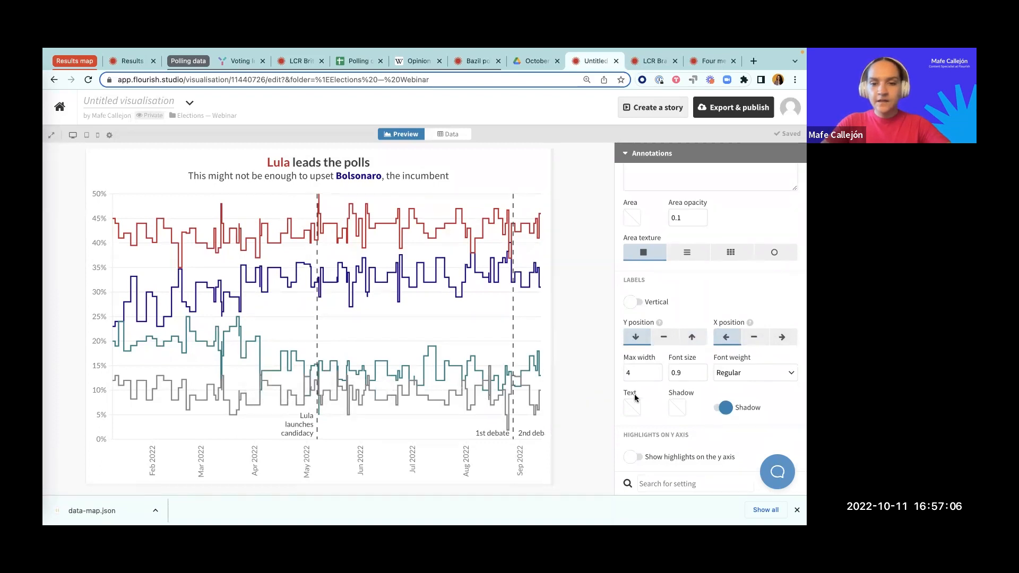
click(631, 303)
click(631, 304)
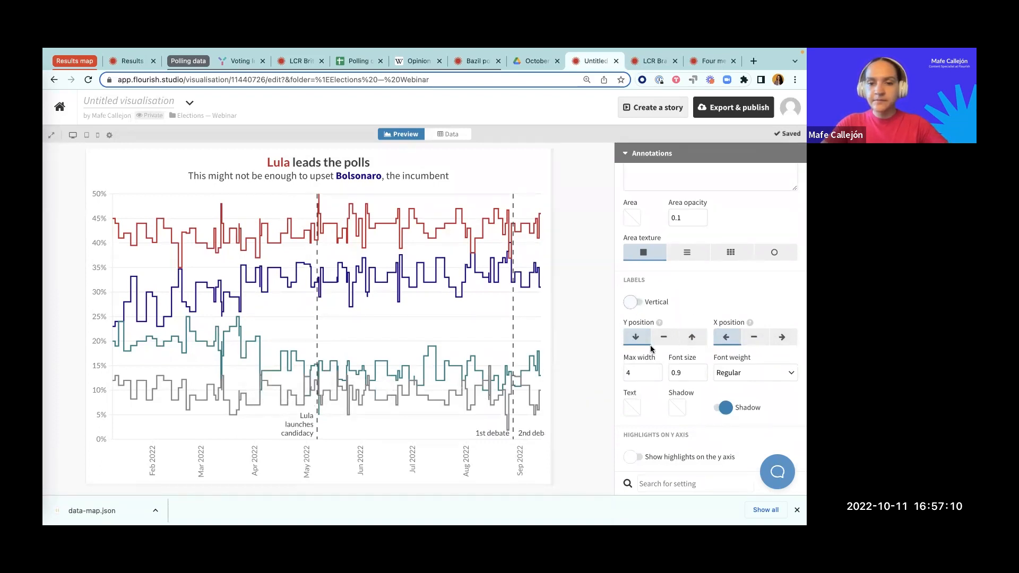
Step: Set the highlight labels' font size to 0.8 and widen the chart preview to 876
click(698, 373)
key(BackSpace)
text(8)
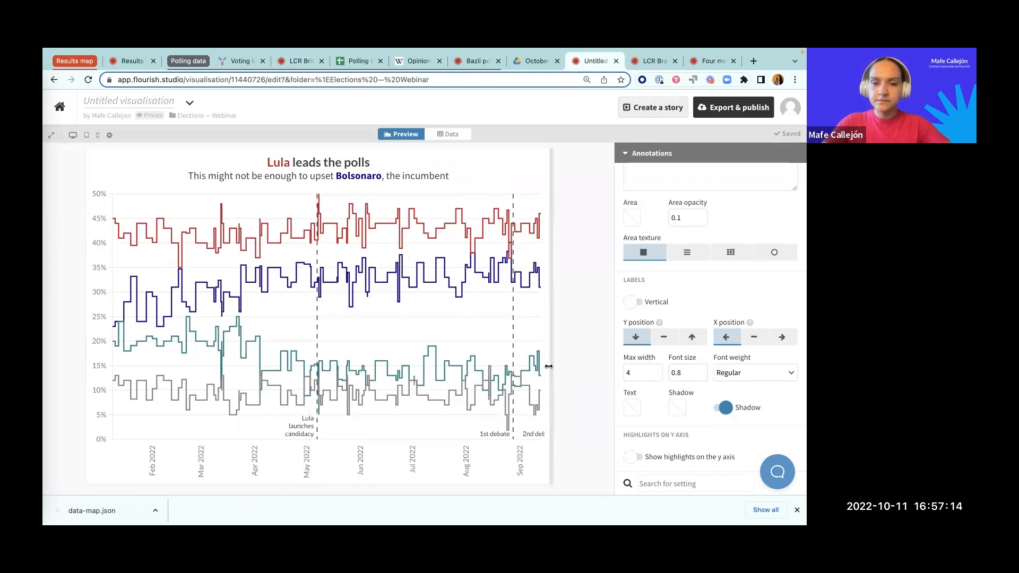
drag(549, 367, 571, 371)
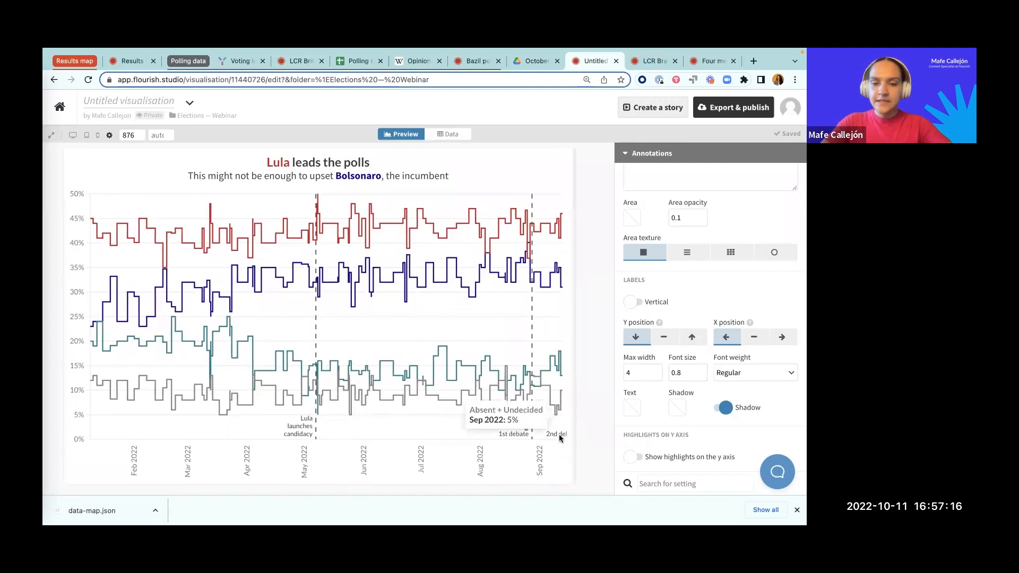
Step: Close the annotation settings and set the x axis maximum date to 2022-09-20
scroll(624, 302, up, 2)
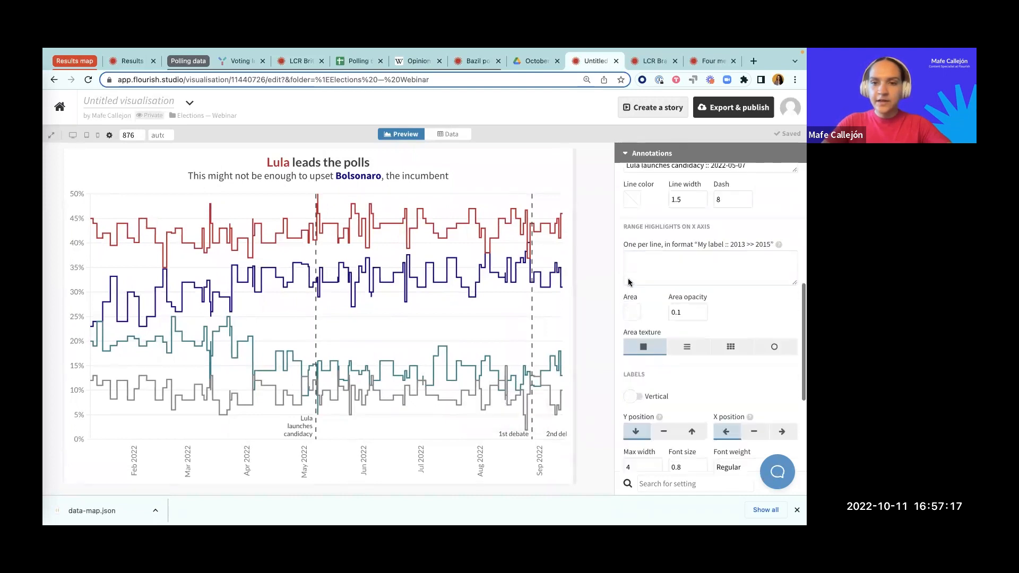
click(645, 152)
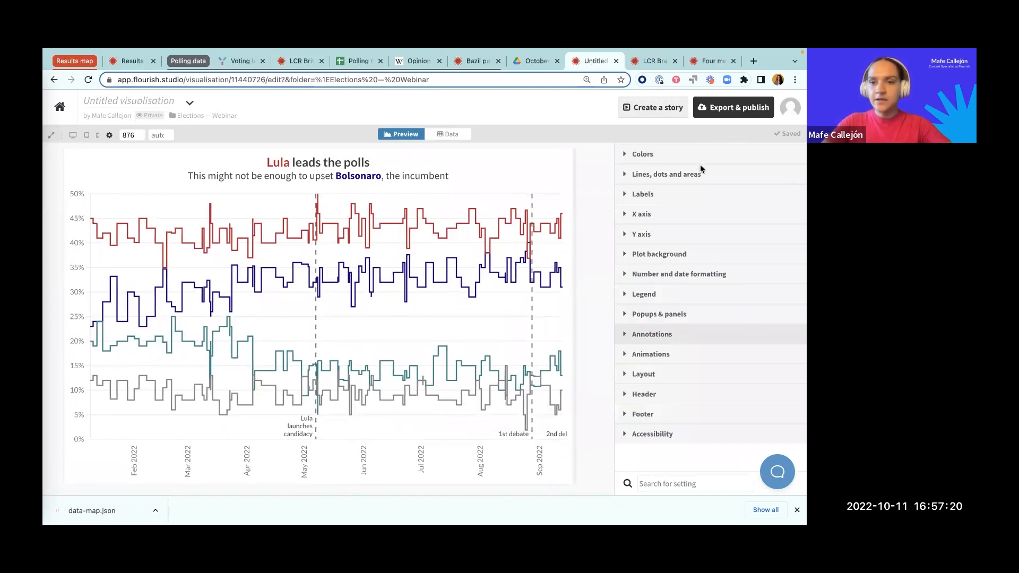
click(682, 211)
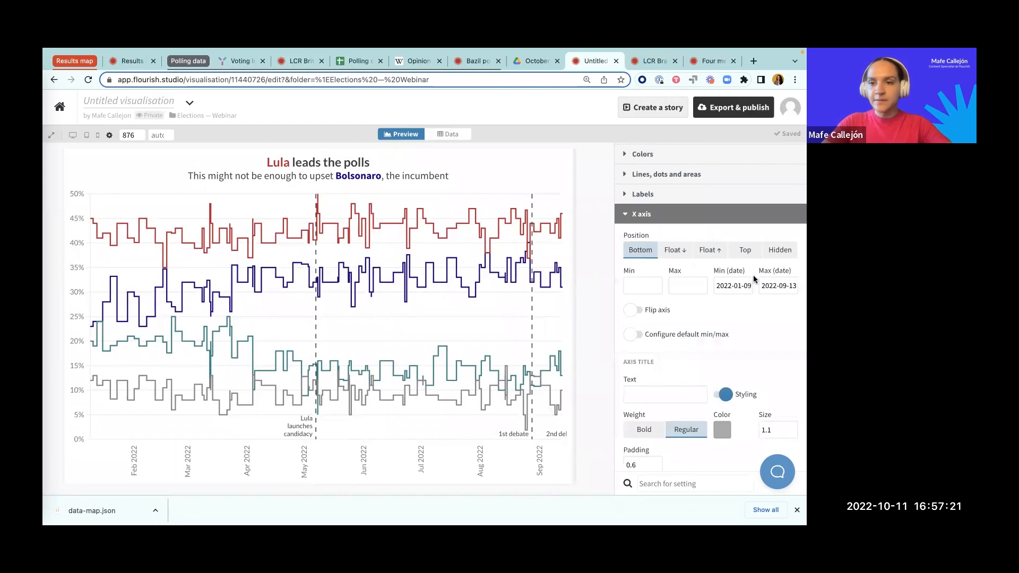
click(792, 284)
text(2022-09-20)
click(604, 331)
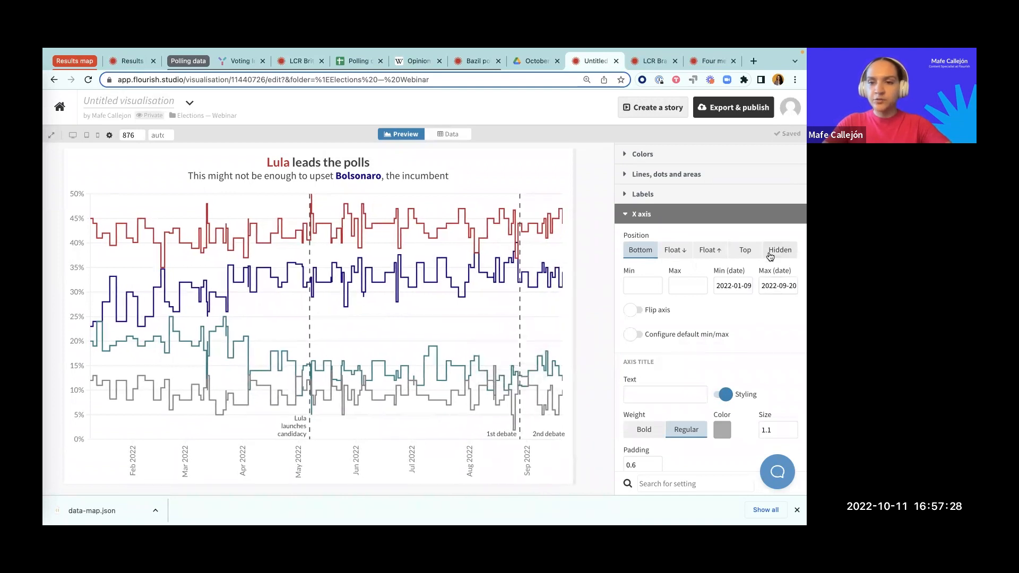
Step: Extend the x axis maximum date to 2022-09-29 and close the axis settings
click(792, 285)
key(BackSpace)
text(9)
click(595, 284)
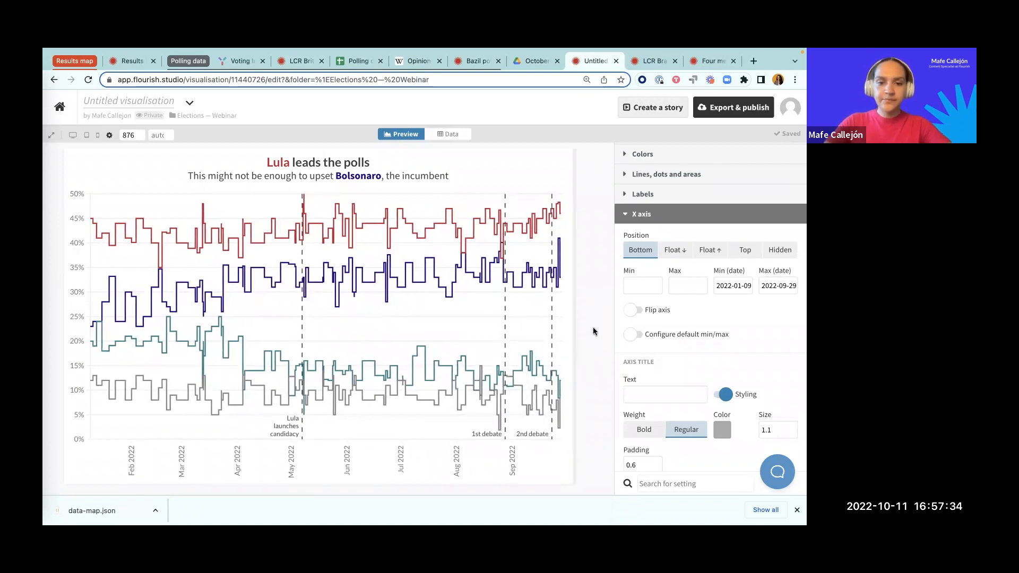
click(648, 215)
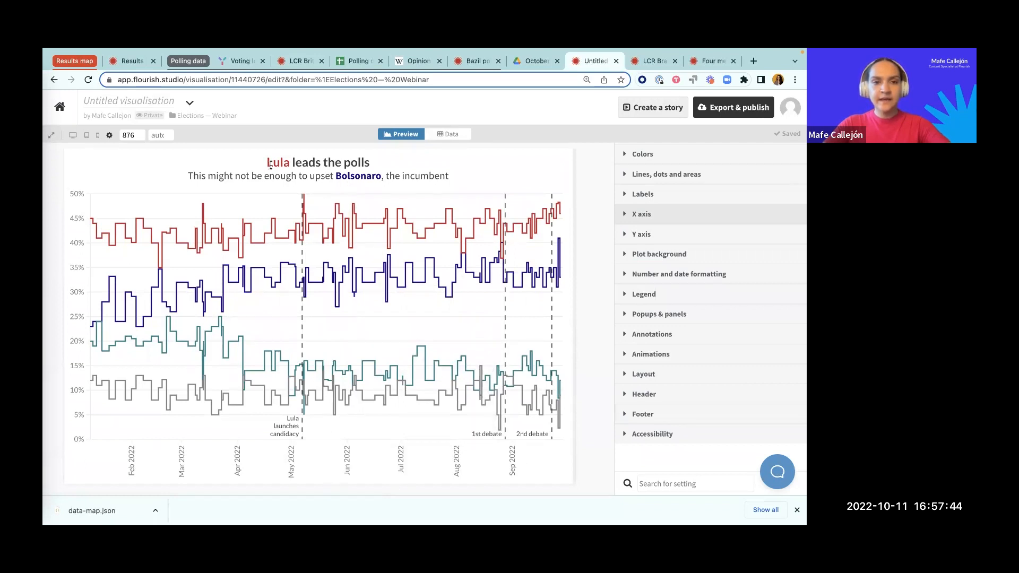
Step: Check the chart title against Lula's line, then switch to the webinar presentation and advance past the chart customization slide
drag(269, 164, 400, 162)
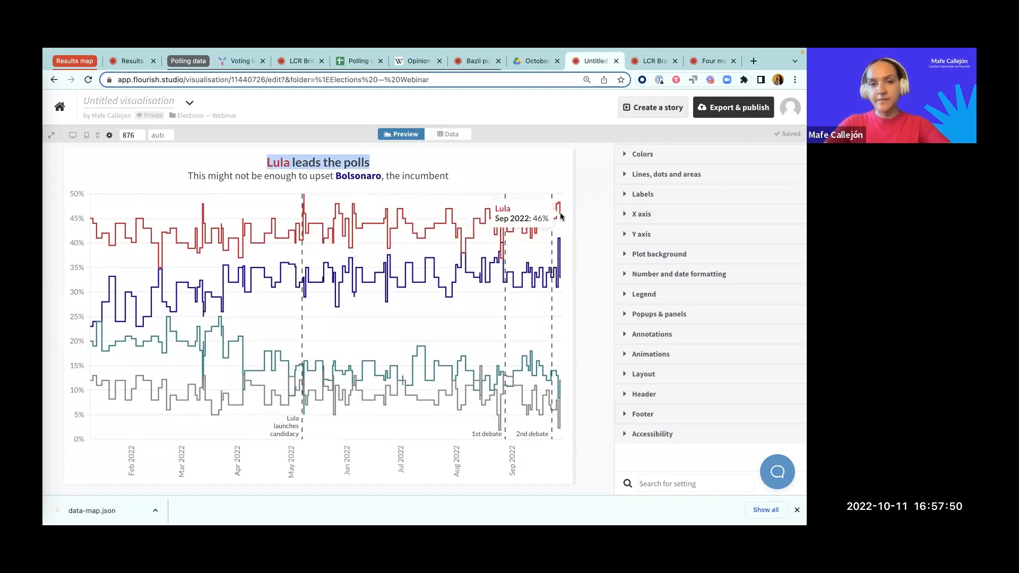
key(ctrl+Left)
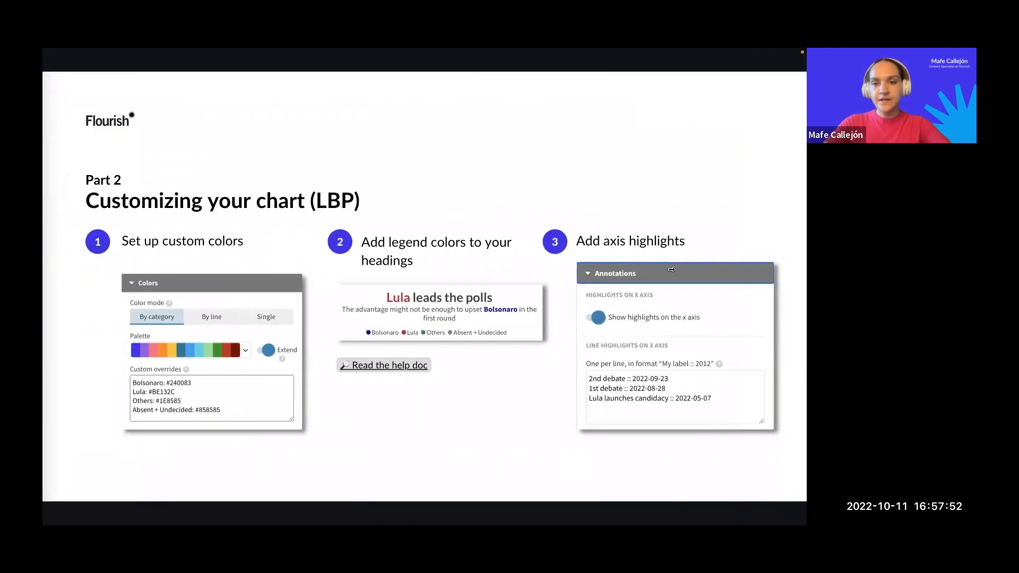
click(798, 263)
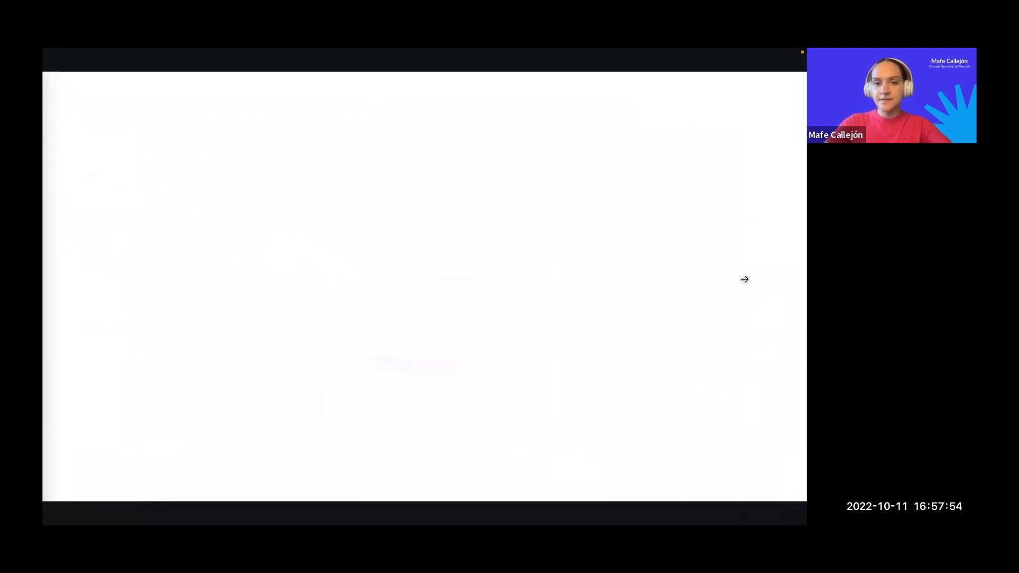